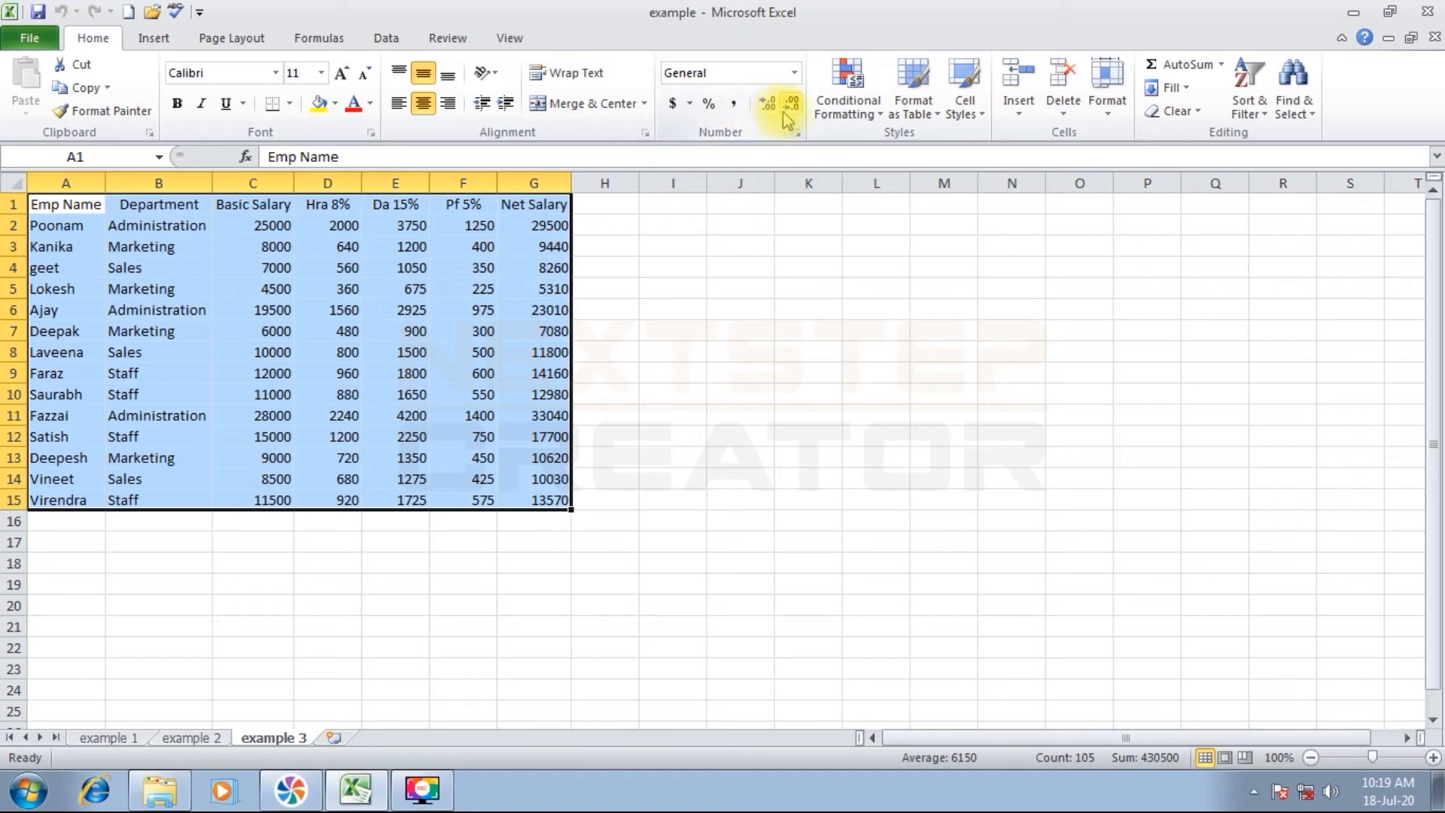
pyautogui.click(629, 414)
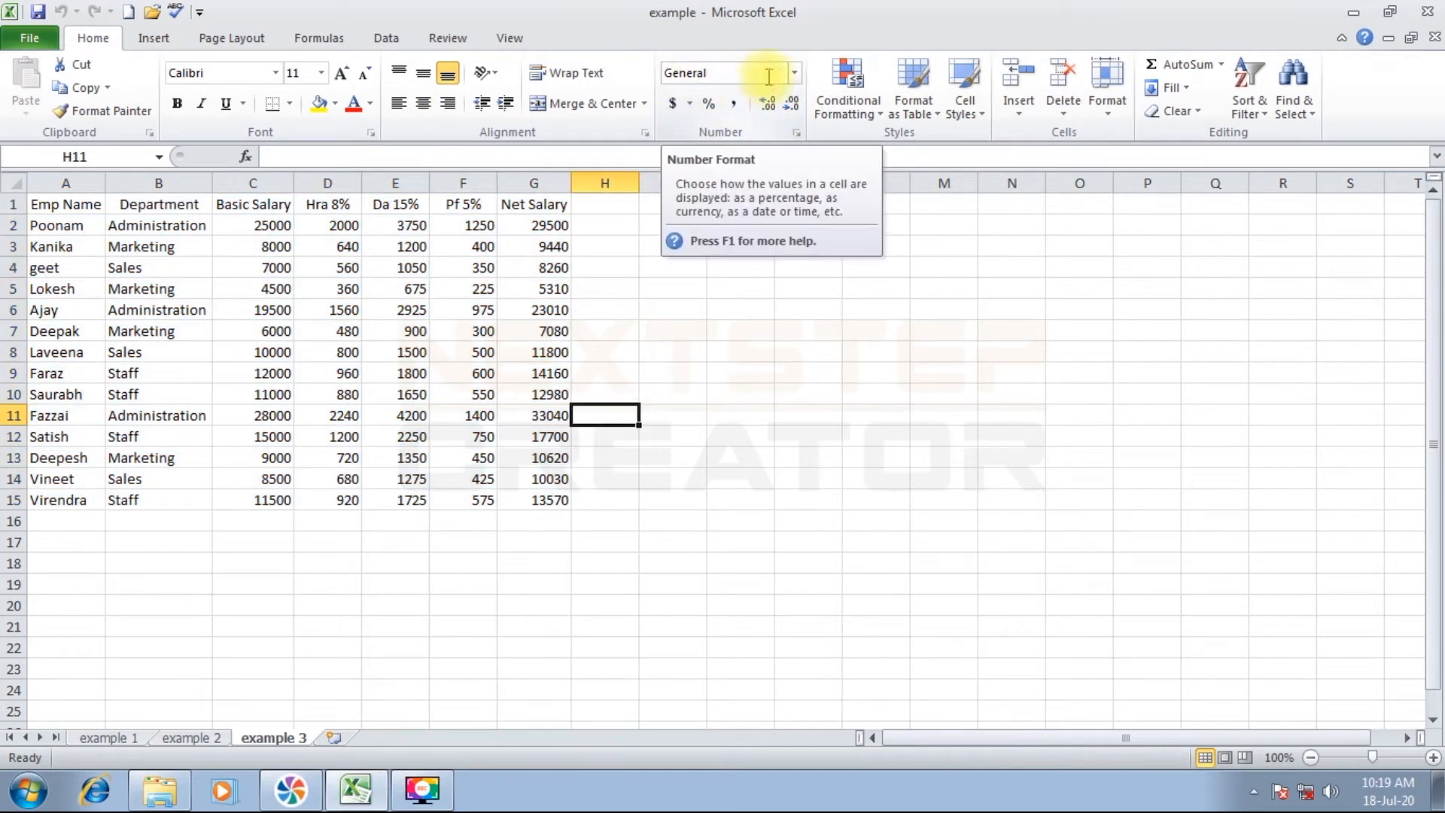
pyautogui.click(795, 73)
pyautogui.click(795, 73)
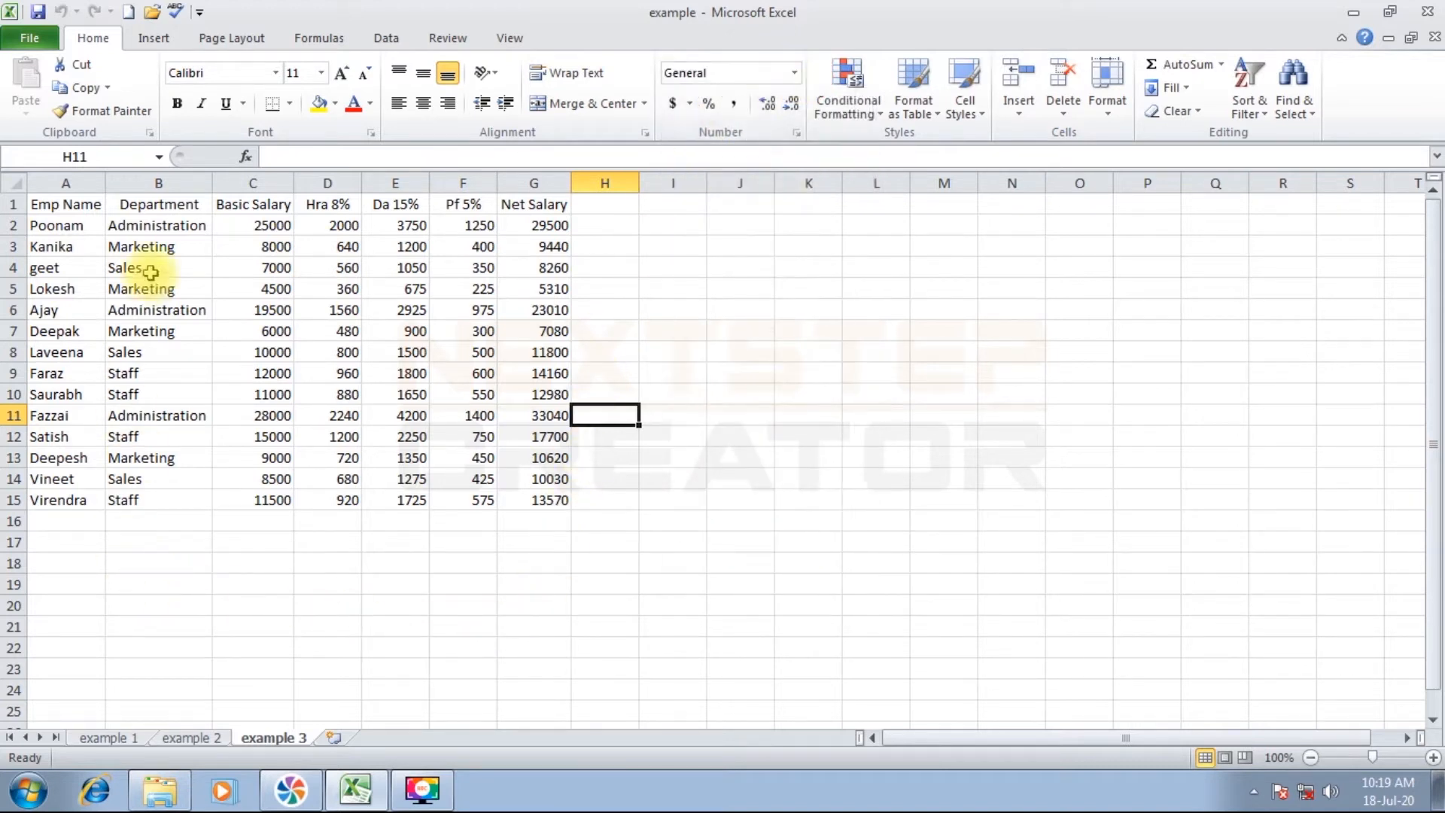
pyautogui.click(363, 586)
pyautogui.click(647, 477)
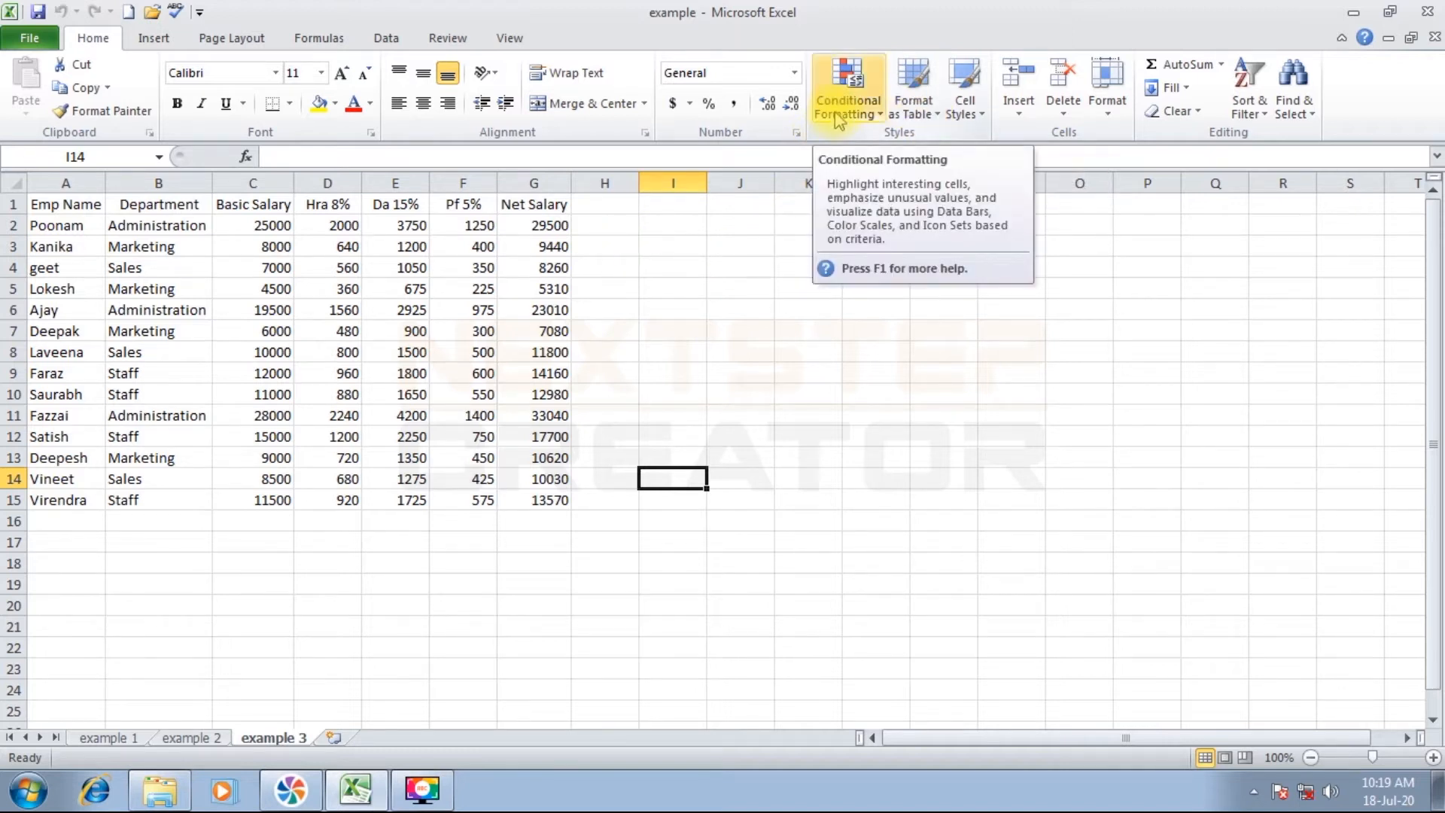
pyautogui.click(690, 458)
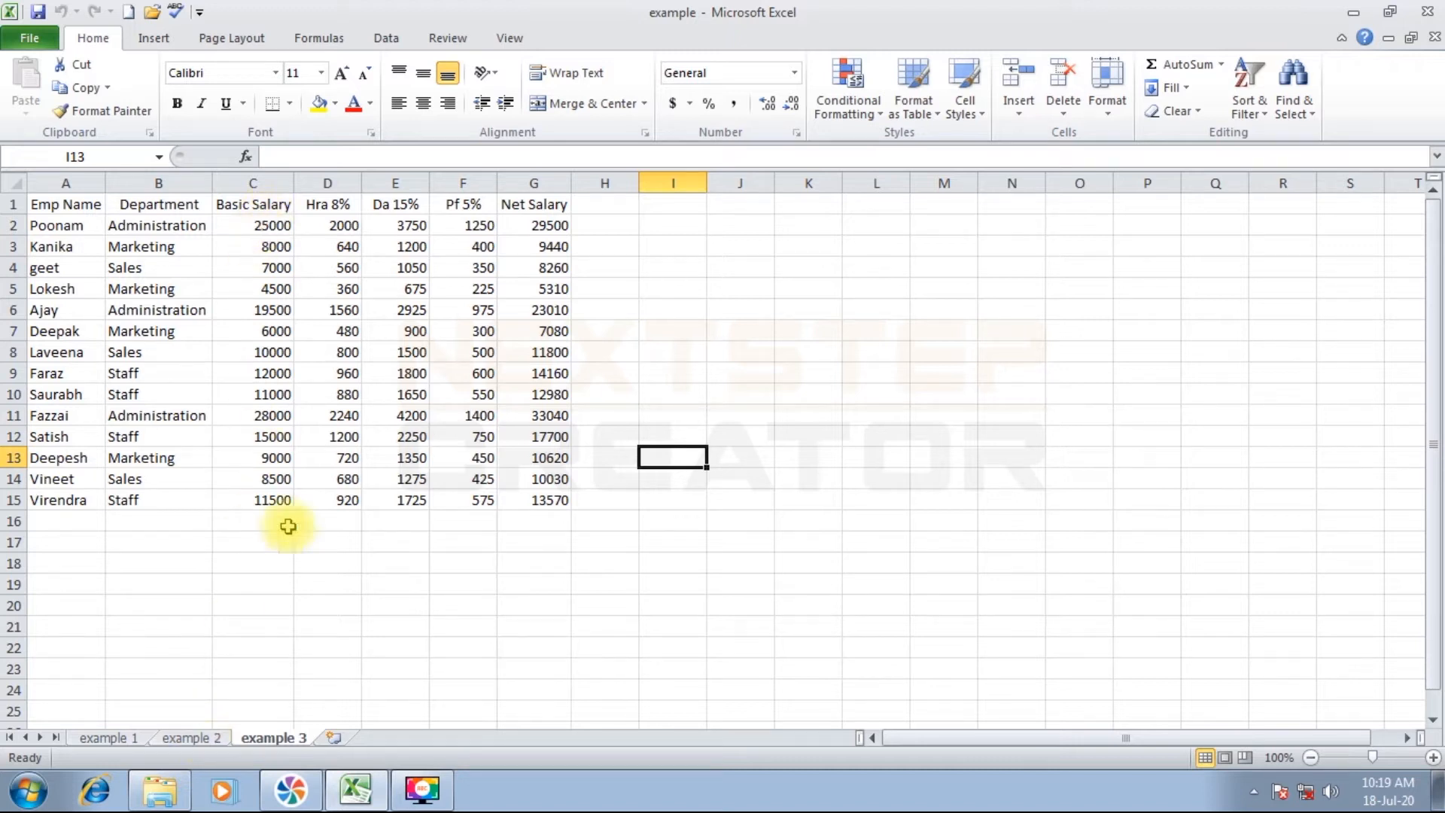
pyautogui.click(286, 687)
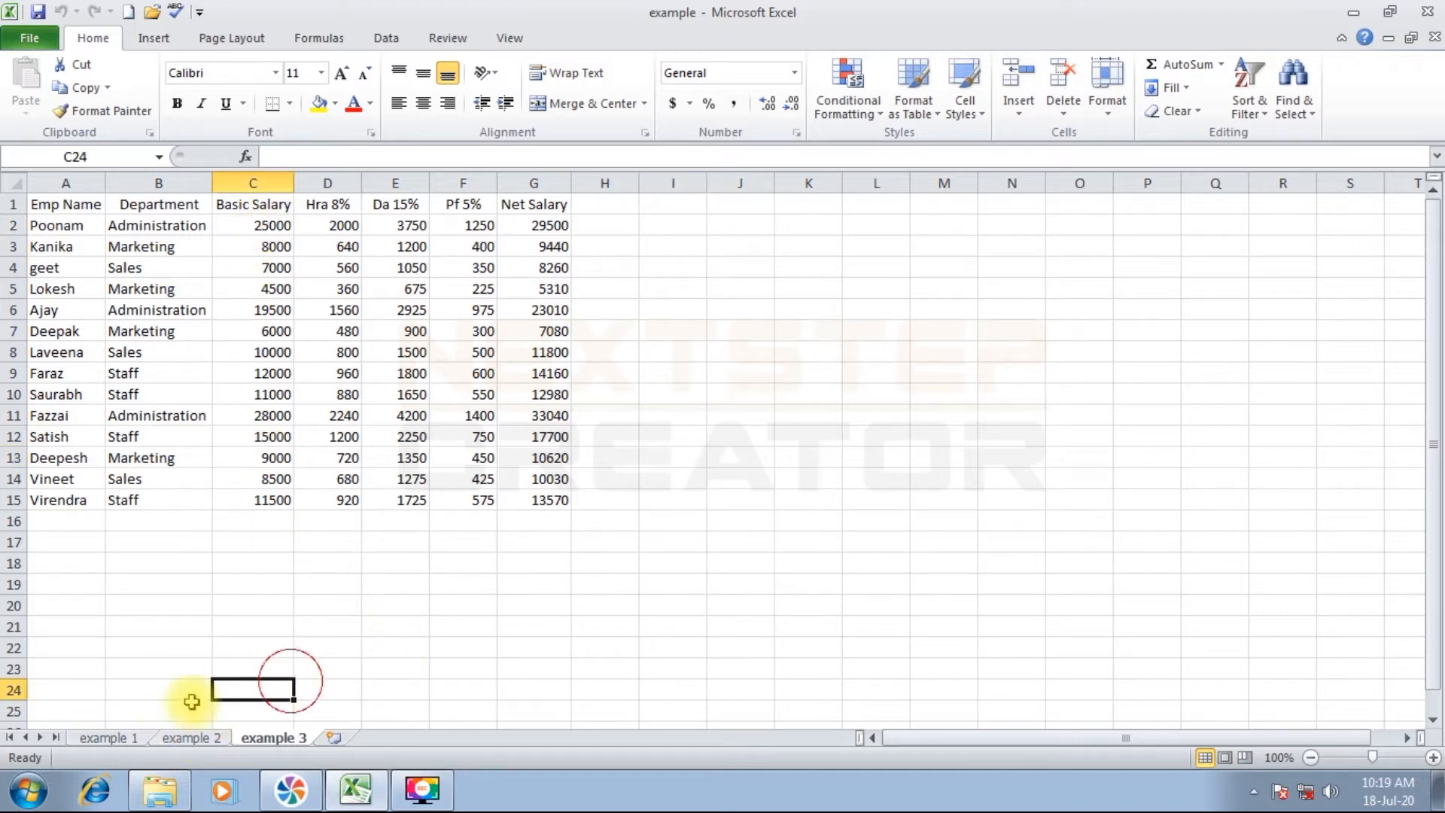
pyautogui.click(184, 740)
pyautogui.click(134, 741)
pyautogui.click(284, 739)
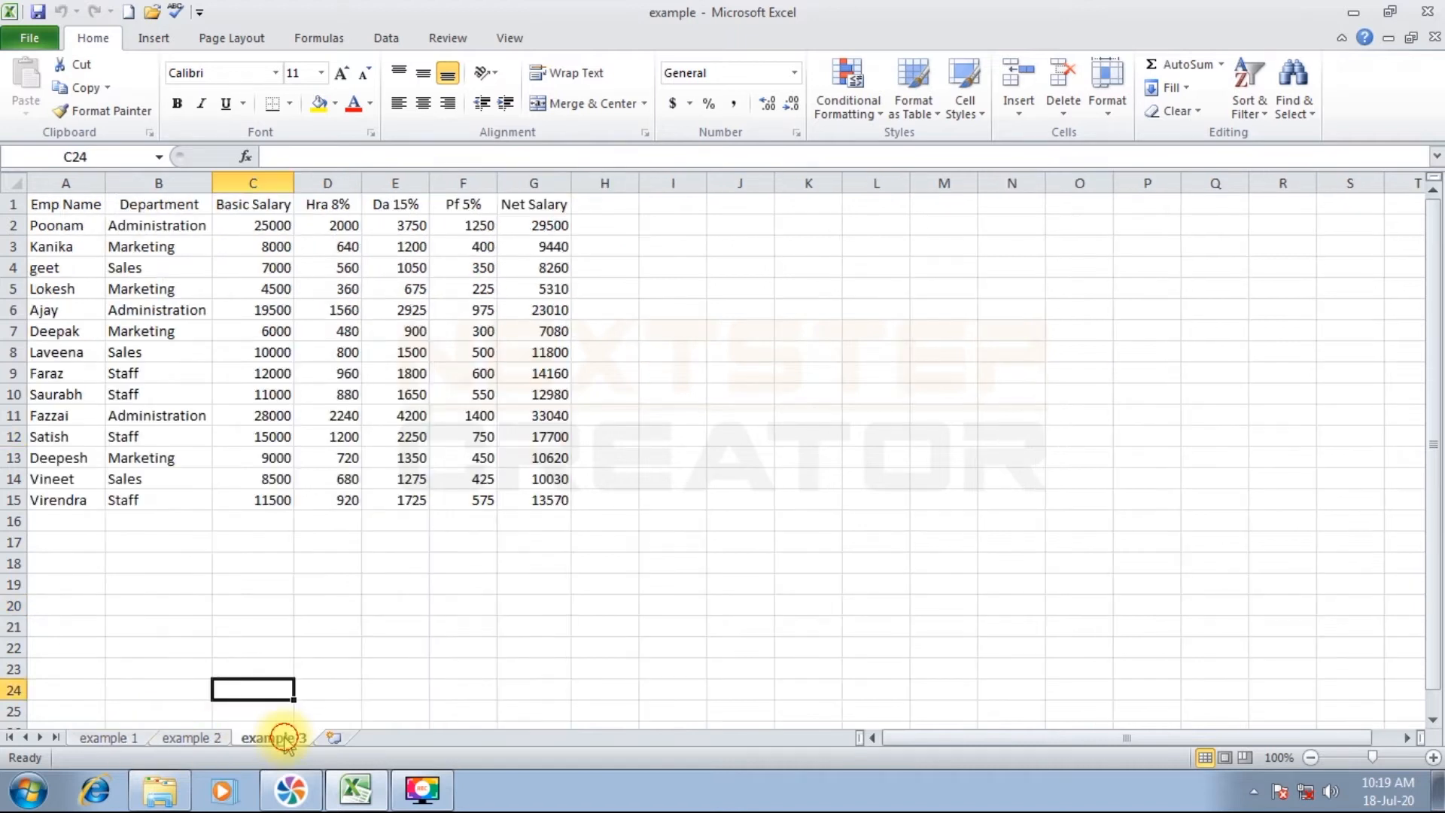
# - Insert a new worksheet after example 3 and enter the header "emp name" in cell A1
pyautogui.click(331, 738)
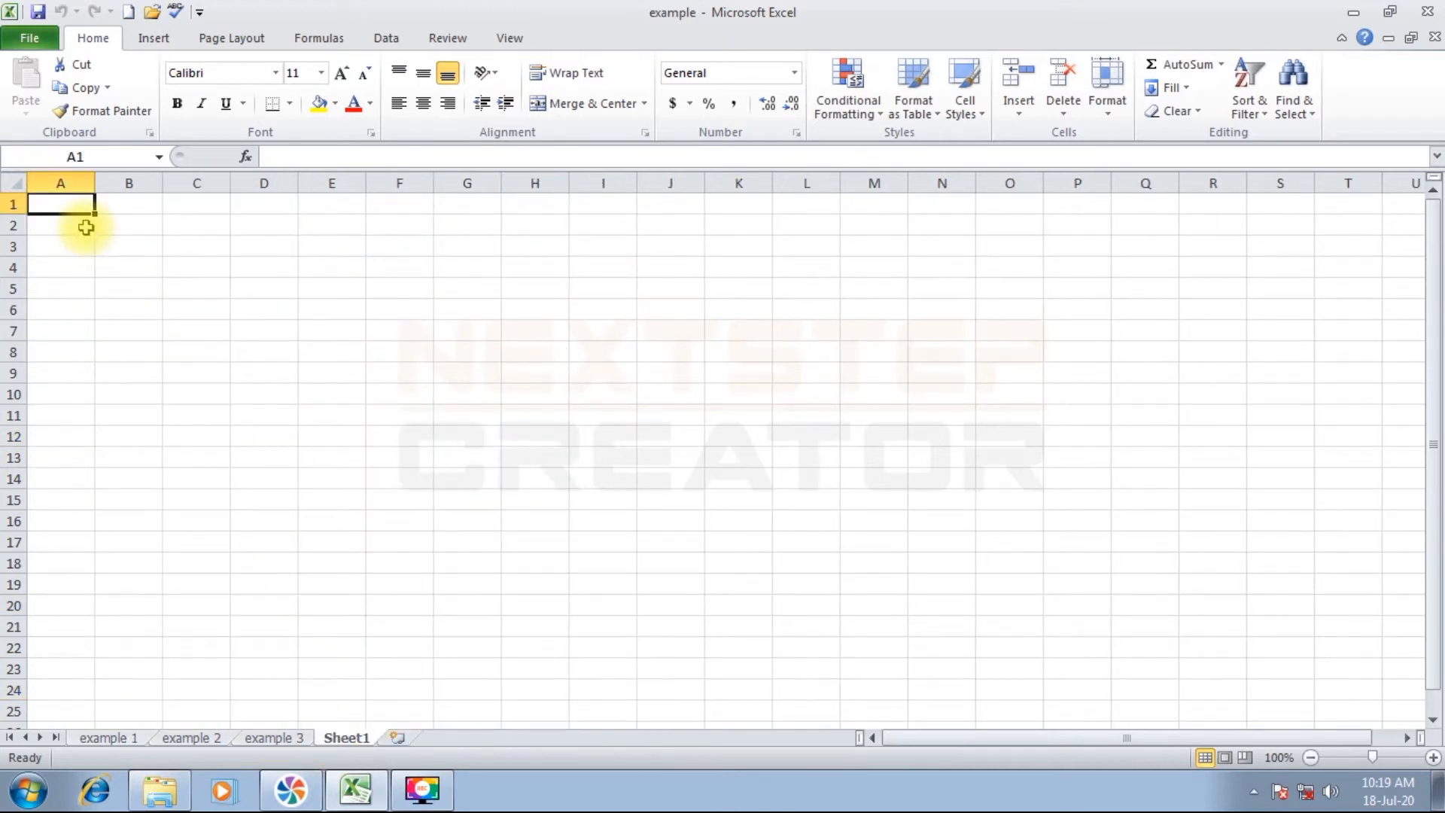
pyautogui.write('st')
pyautogui.press('BackSpace')
pyautogui.press('BackSpace')
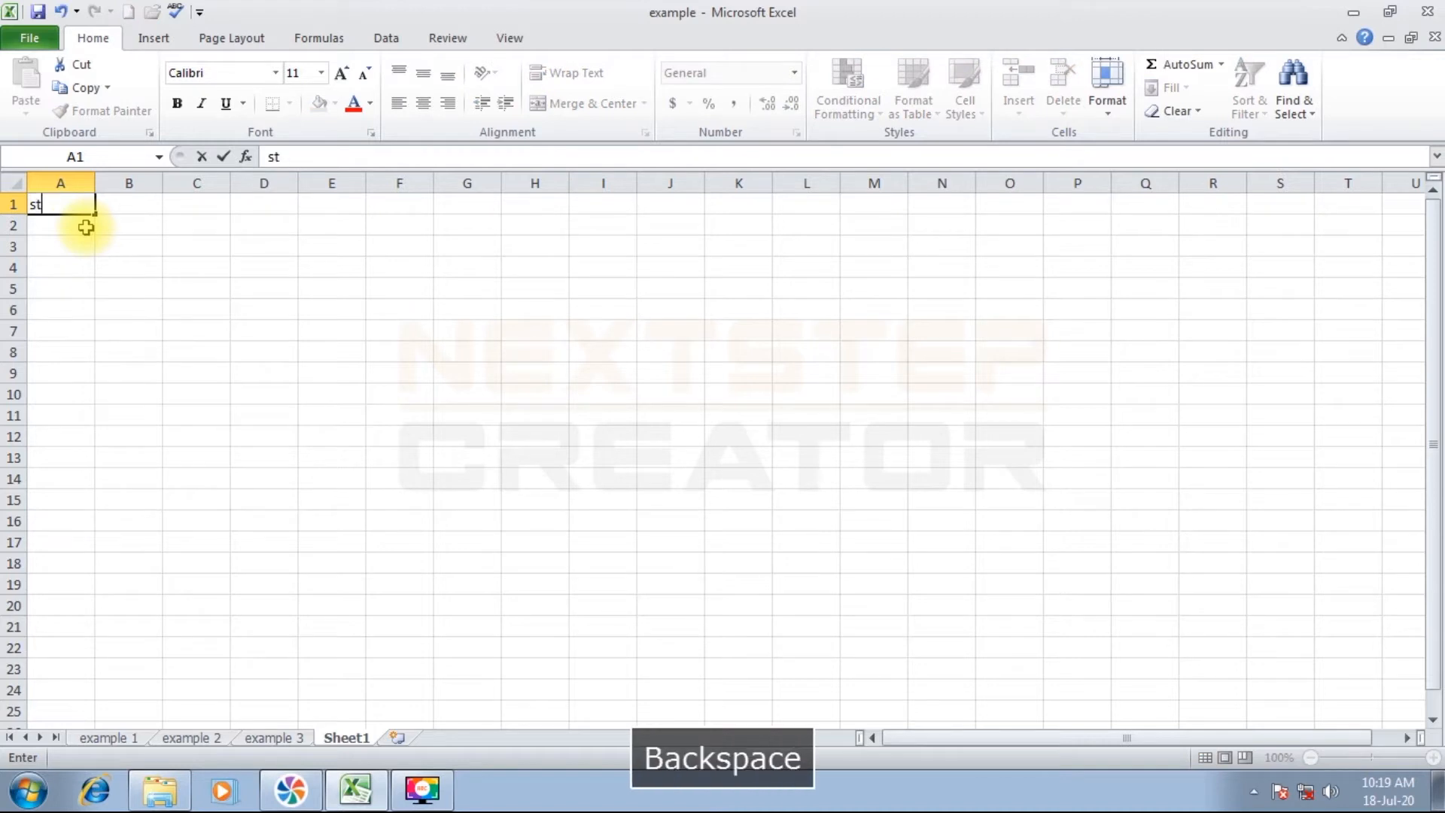
pyautogui.write('emp name')
pyautogui.press('Return')
# - Enter 1 and 2 in B1 and C1, and extend the series across row 1 up to 30 in AE1
pyautogui.press('Up')
pyautogui.press('Right')
pyautogui.write('1')
pyautogui.press('Right')
pyautogui.write('2')
pyautogui.press('Right')
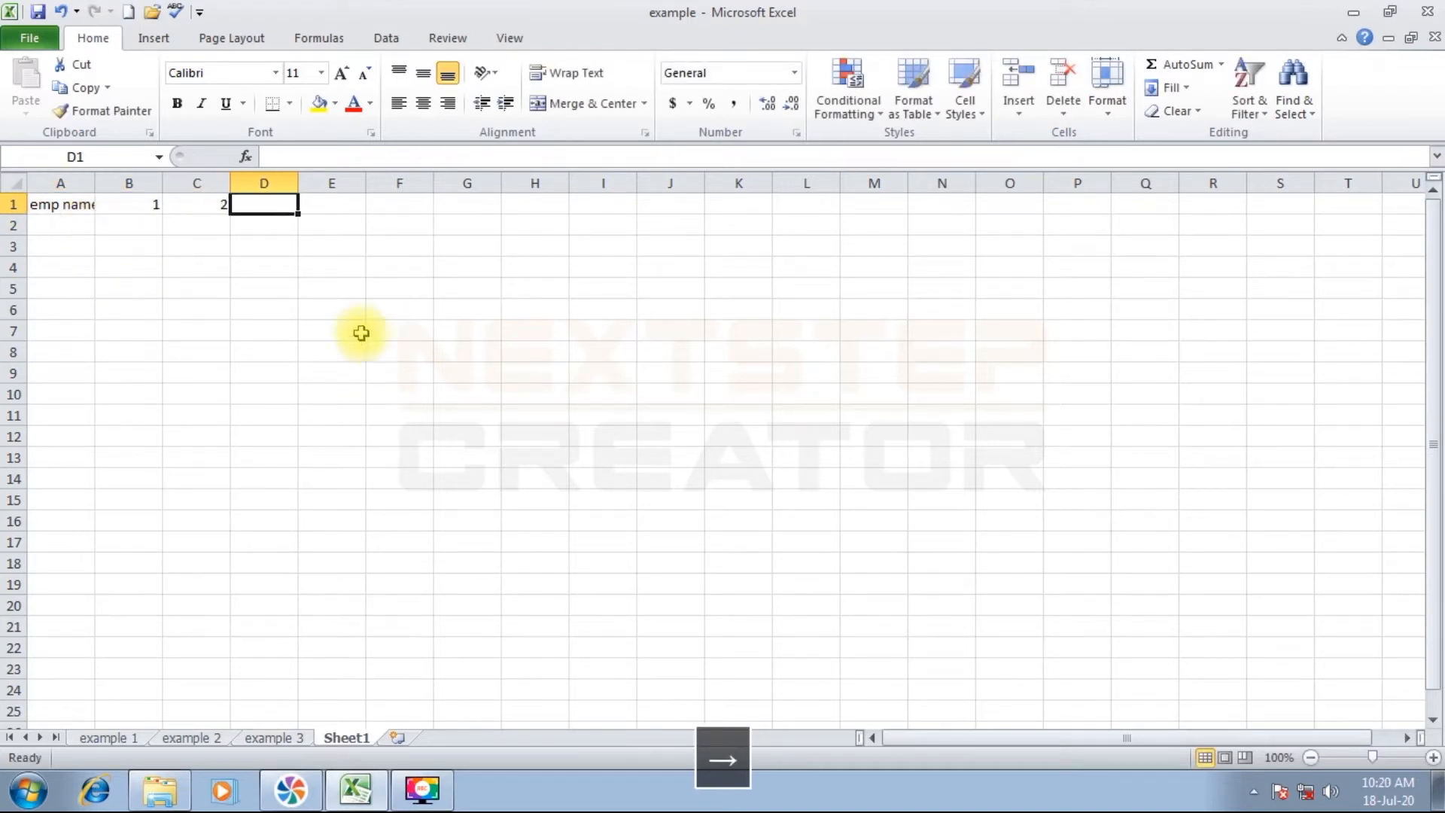
pyautogui.moveTo(142, 203); pyautogui.dragTo(906, 197)
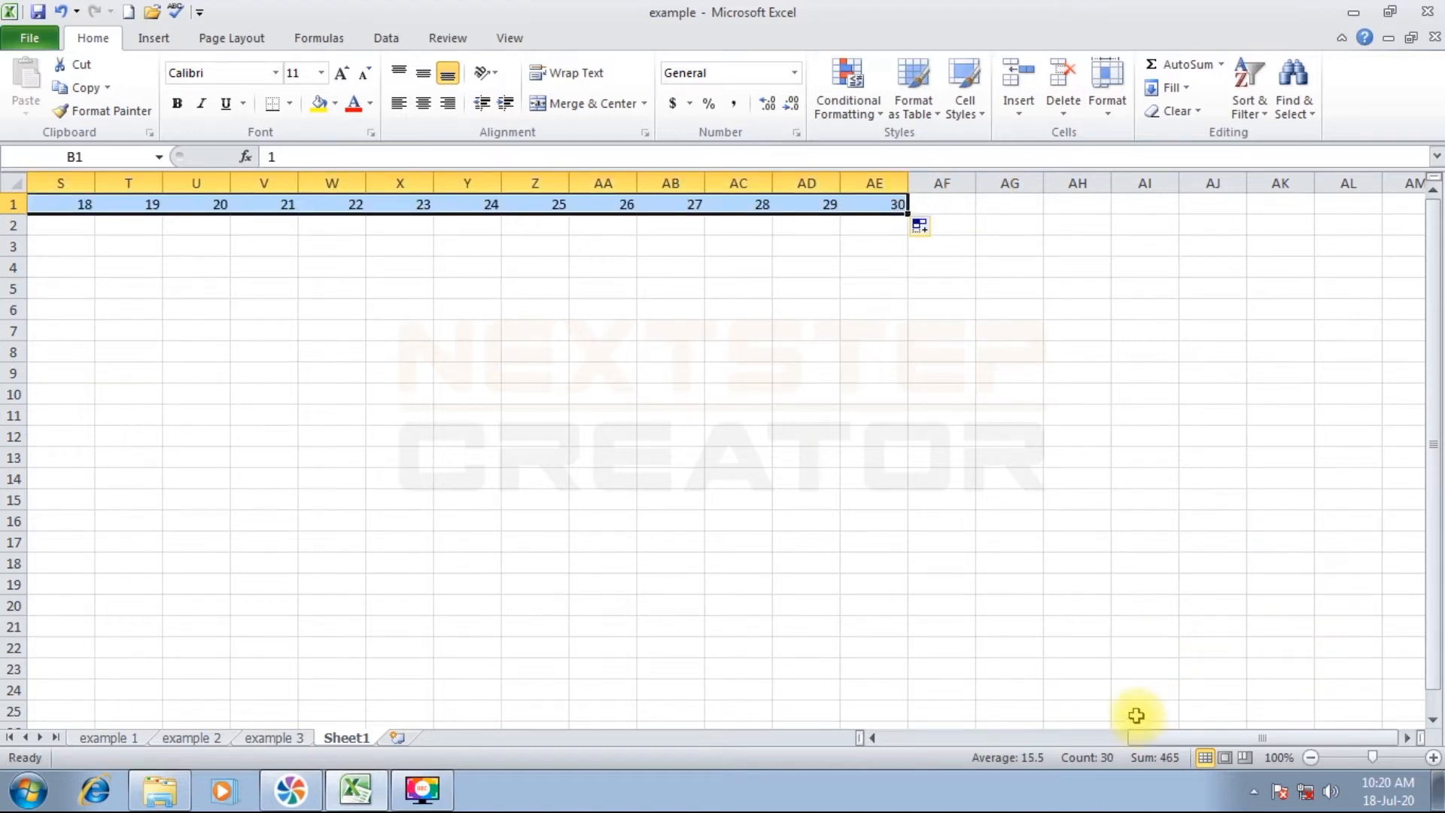
pyautogui.moveTo(1143, 742); pyautogui.dragTo(879, 724)
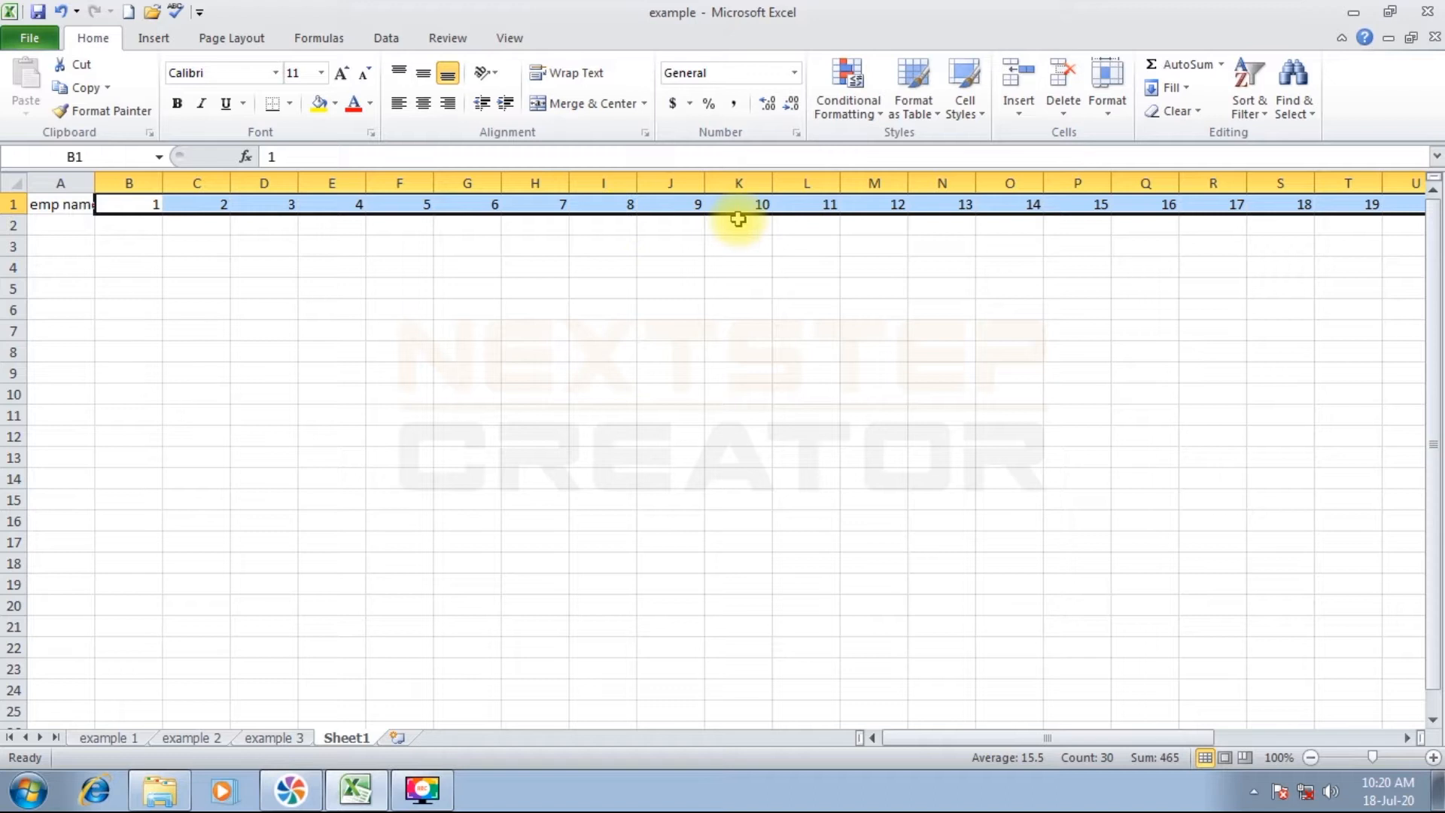
# - Set the width of the day-number columns B to AE to 2.5
pyautogui.click(1108, 113)
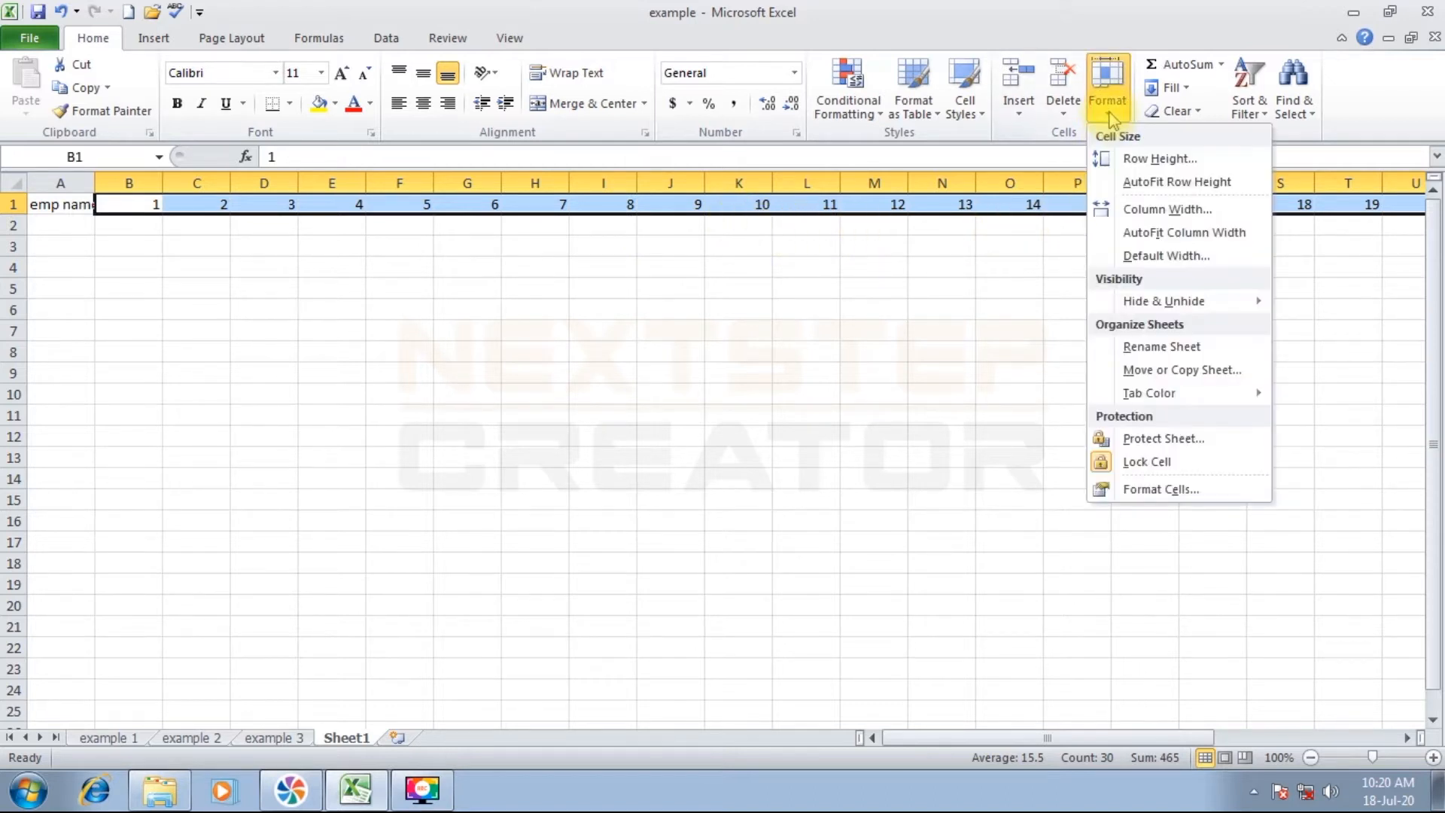
pyautogui.click(1131, 211)
pyautogui.write('2.5')
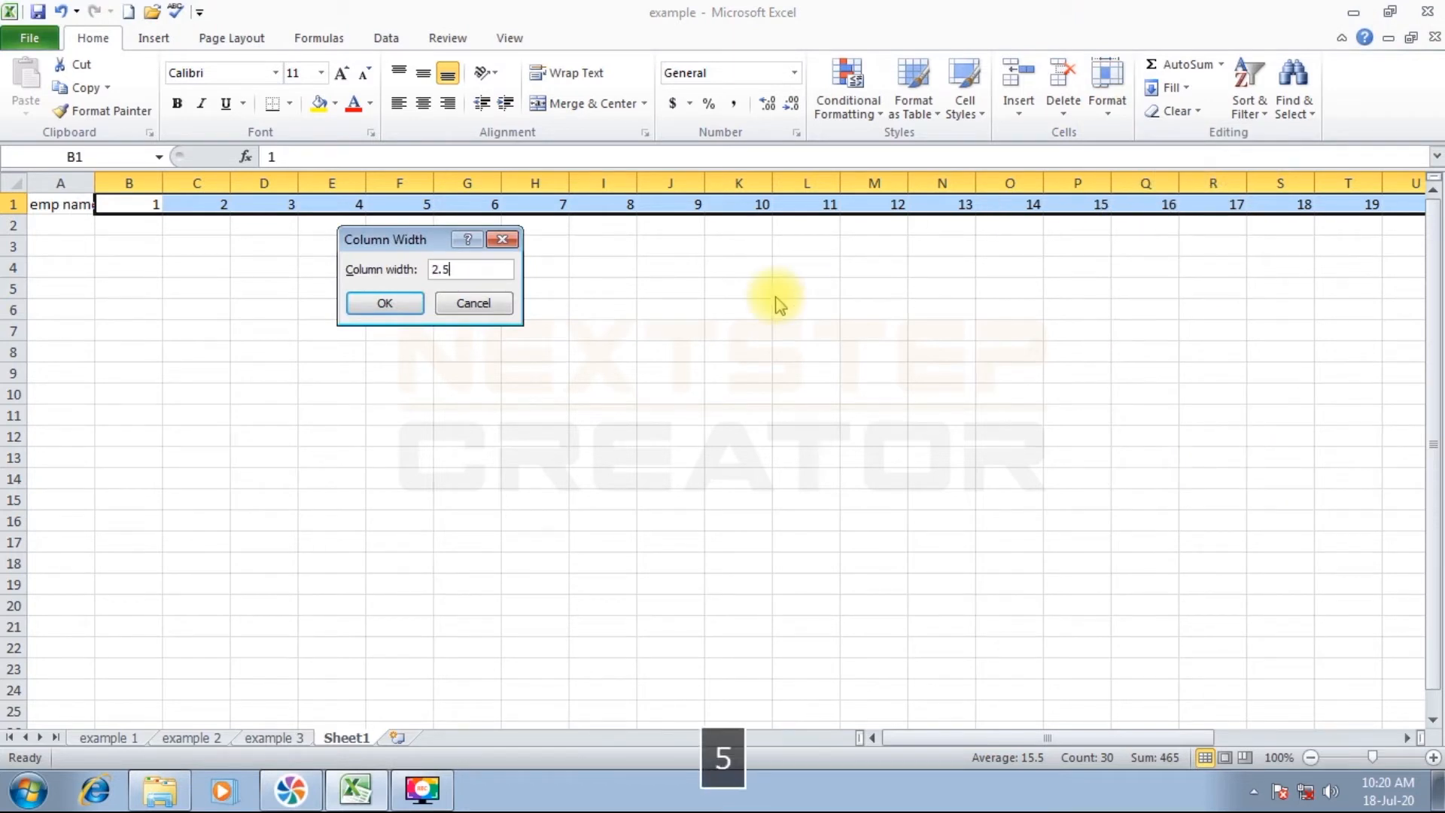
pyautogui.press('Return')
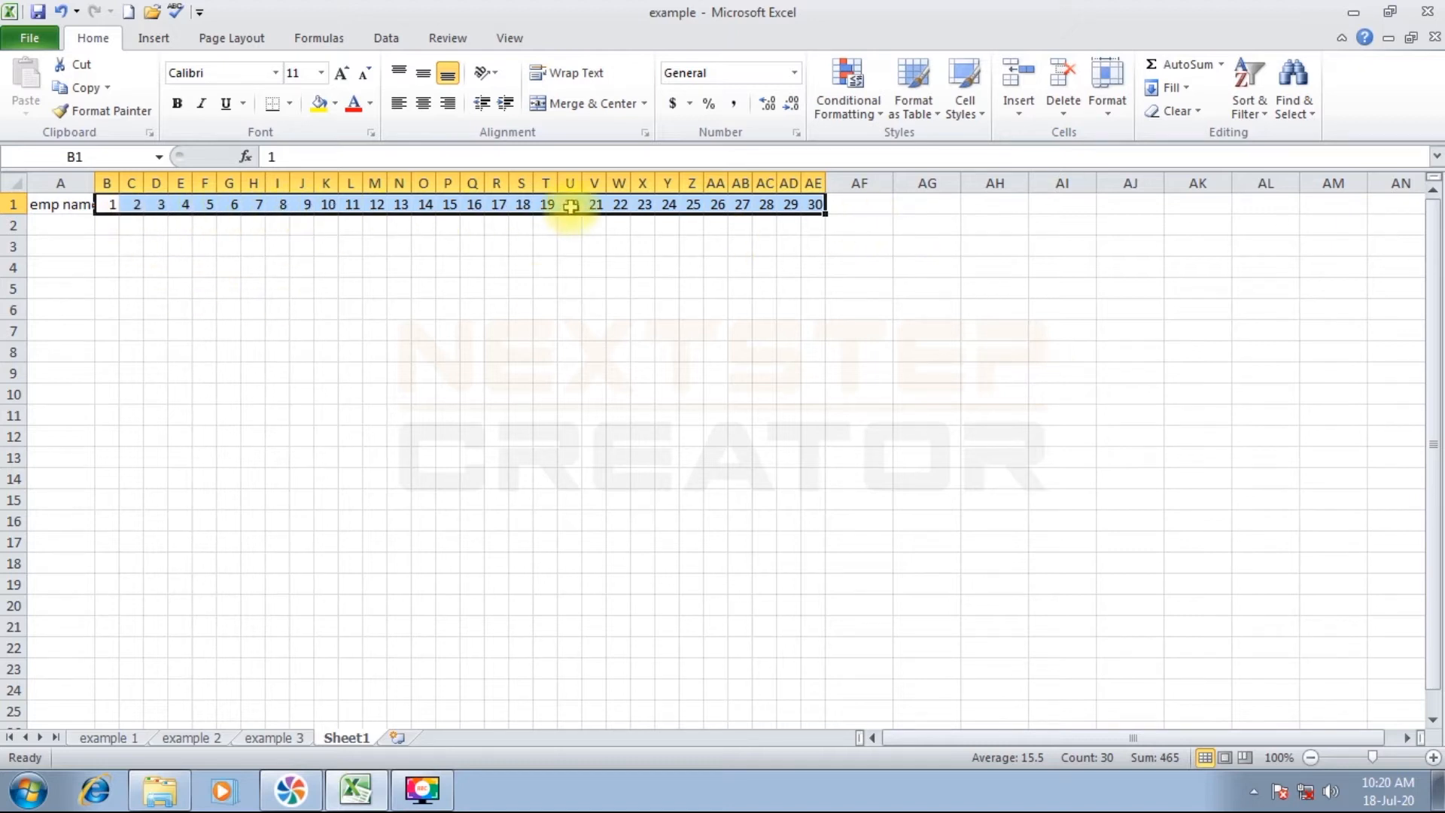
# - Enter the headers "no of present days" in AF1 and "no of absent days" in AG1
pyautogui.click(871, 206)
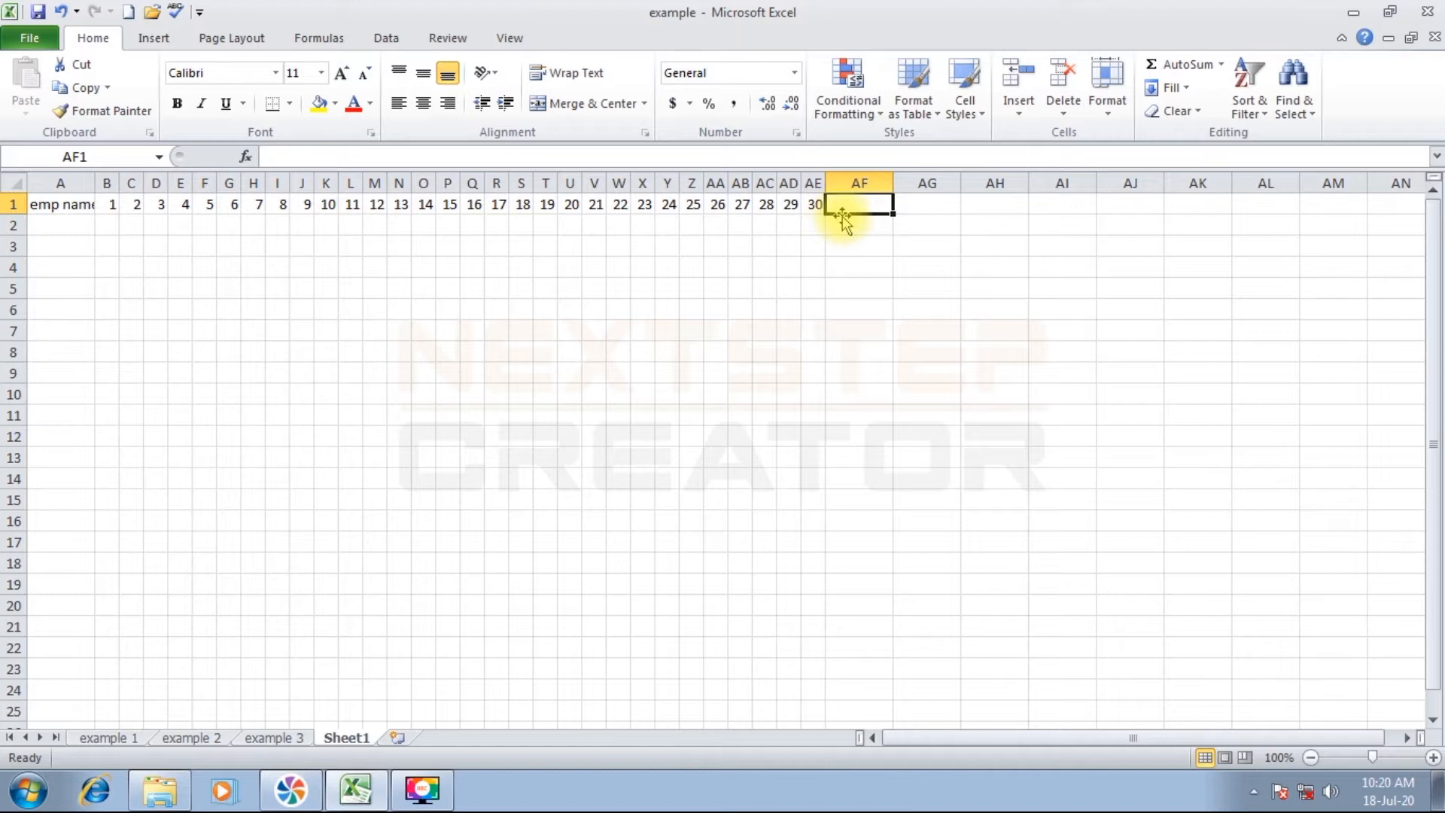
pyautogui.write('no of ')
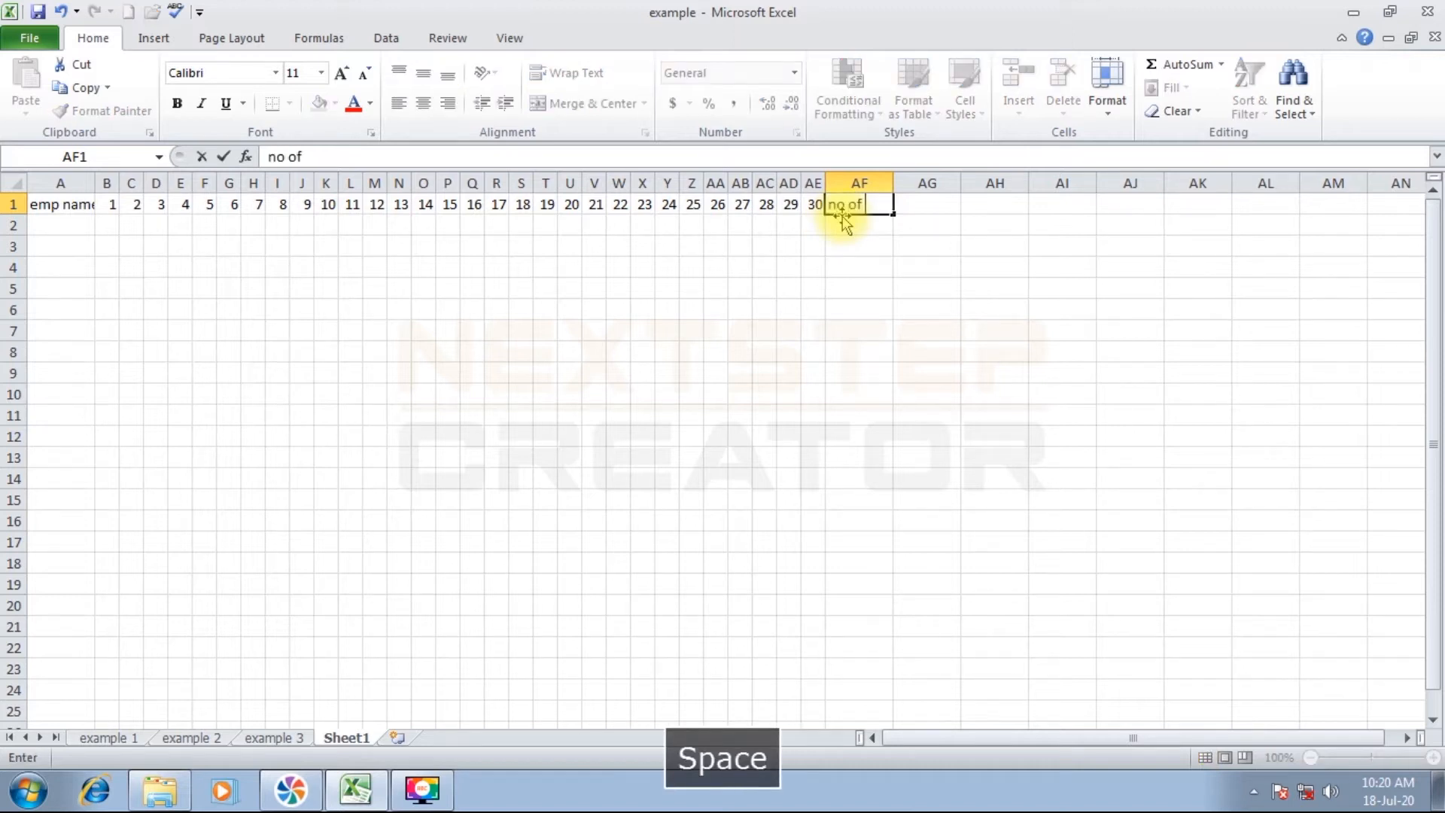
pyautogui.write('presen')
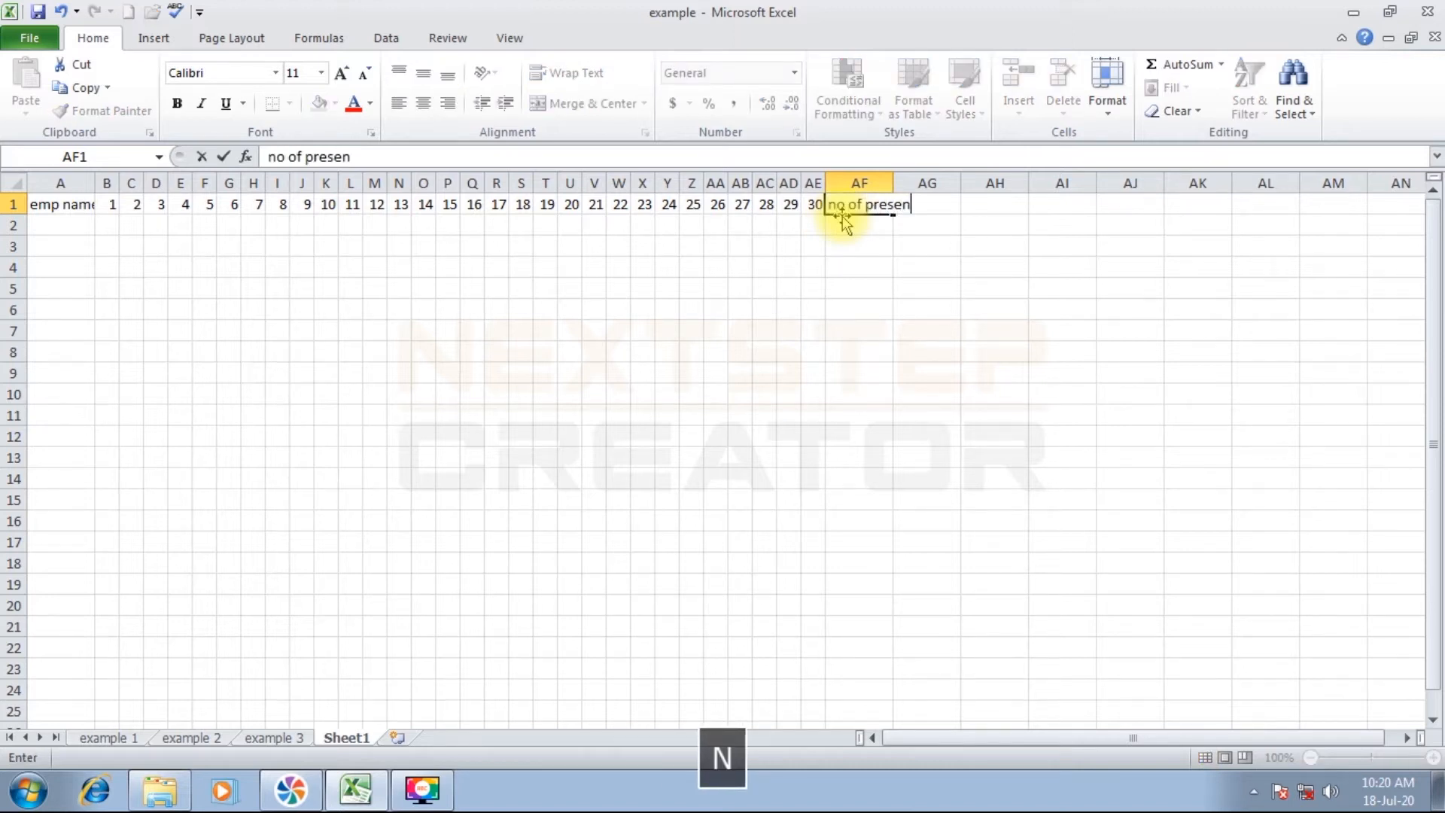
pyautogui.write('t days')
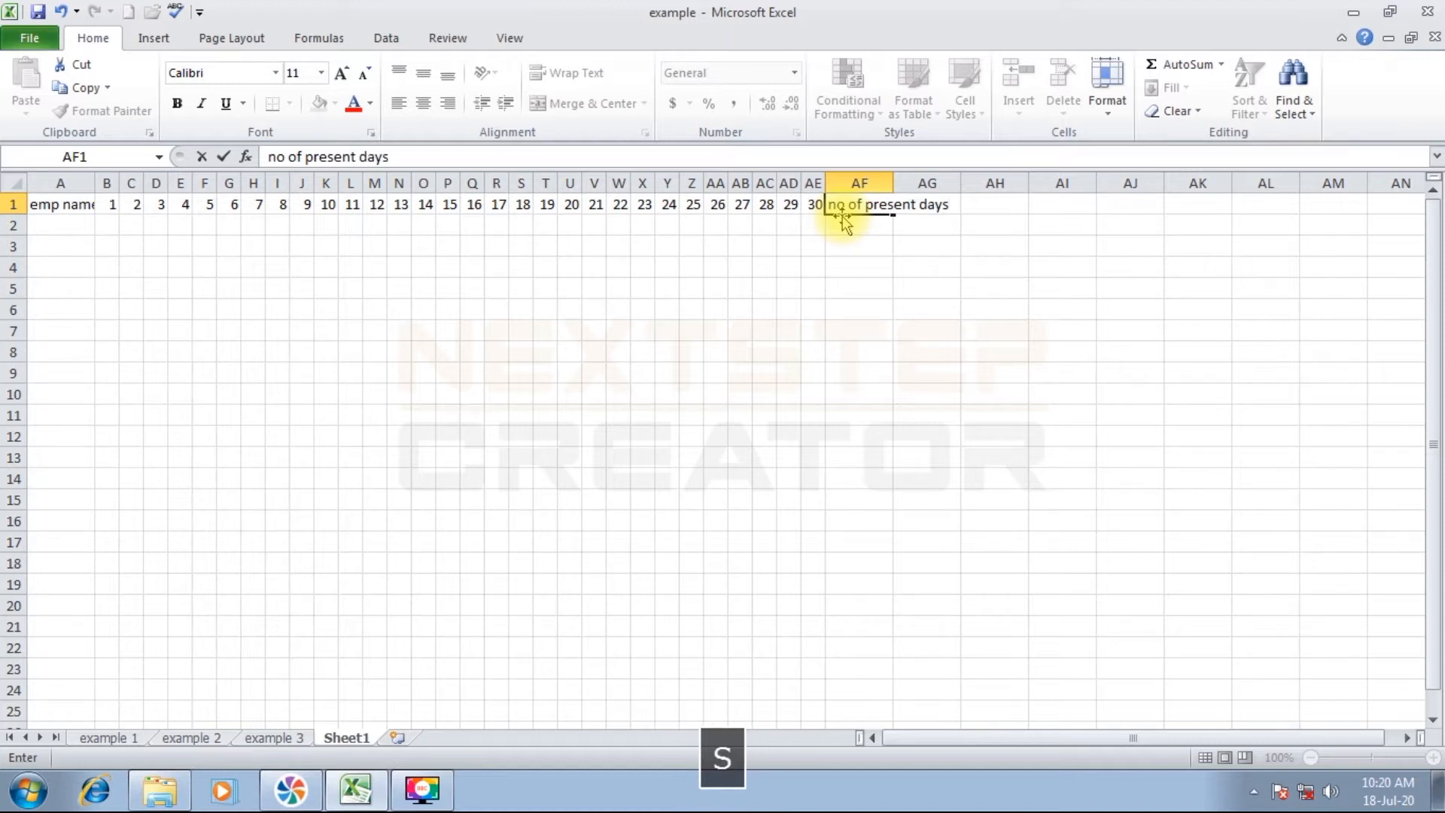
pyautogui.press('Tab')
pyautogui.write('no of abse')
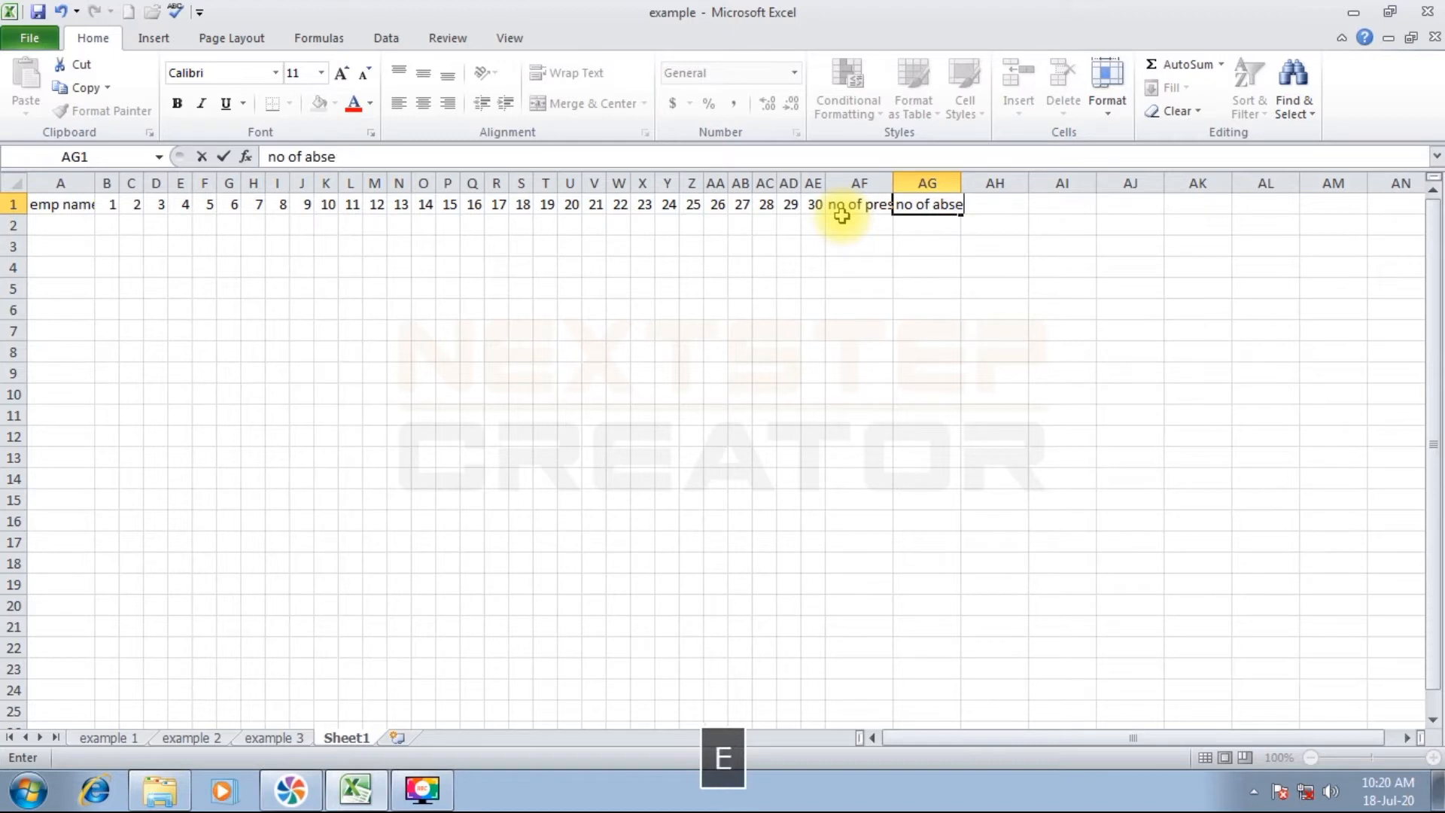
pyautogui.write('nr')
pyautogui.press('BackSpace')
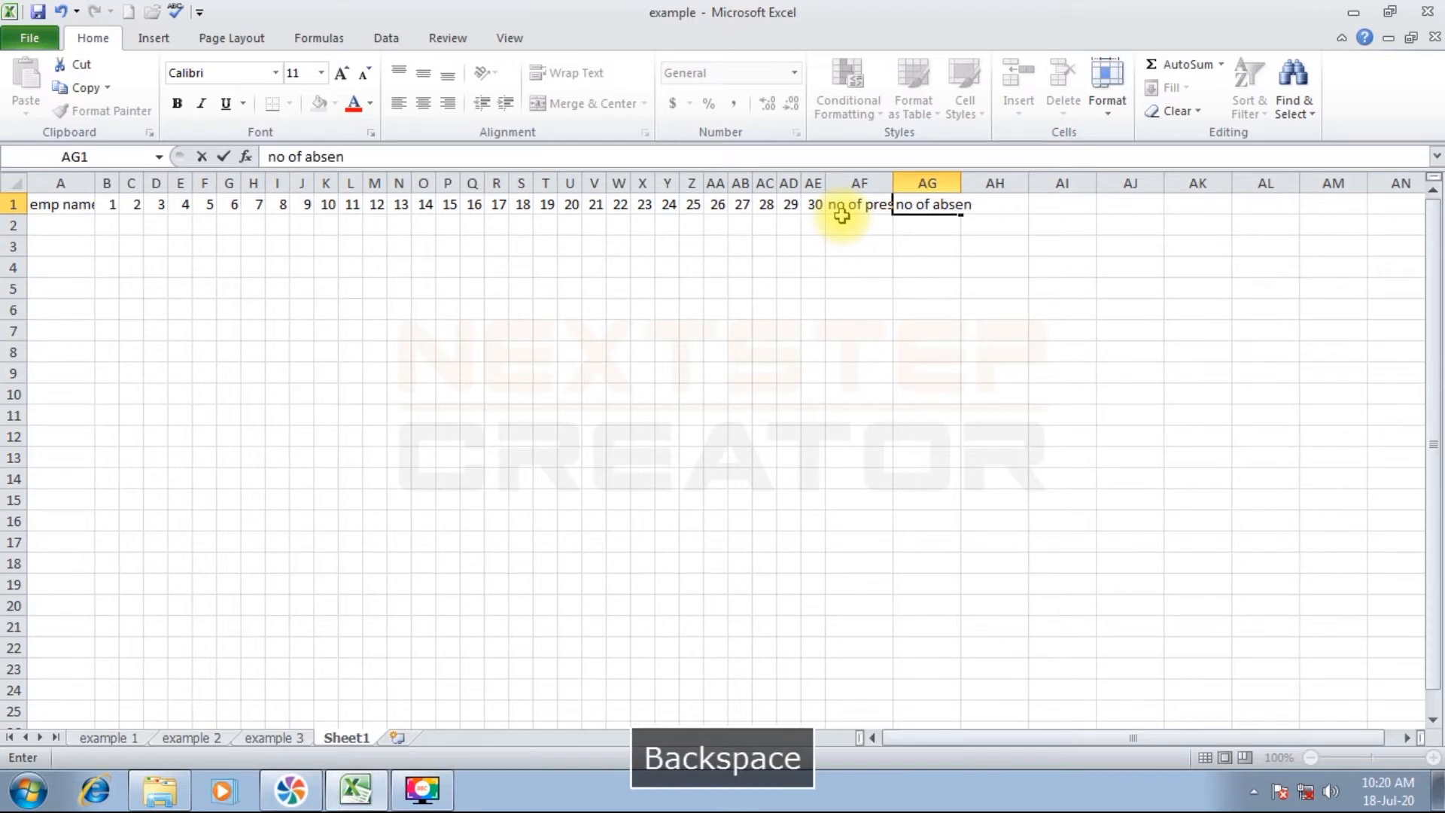
pyautogui.write('t days')
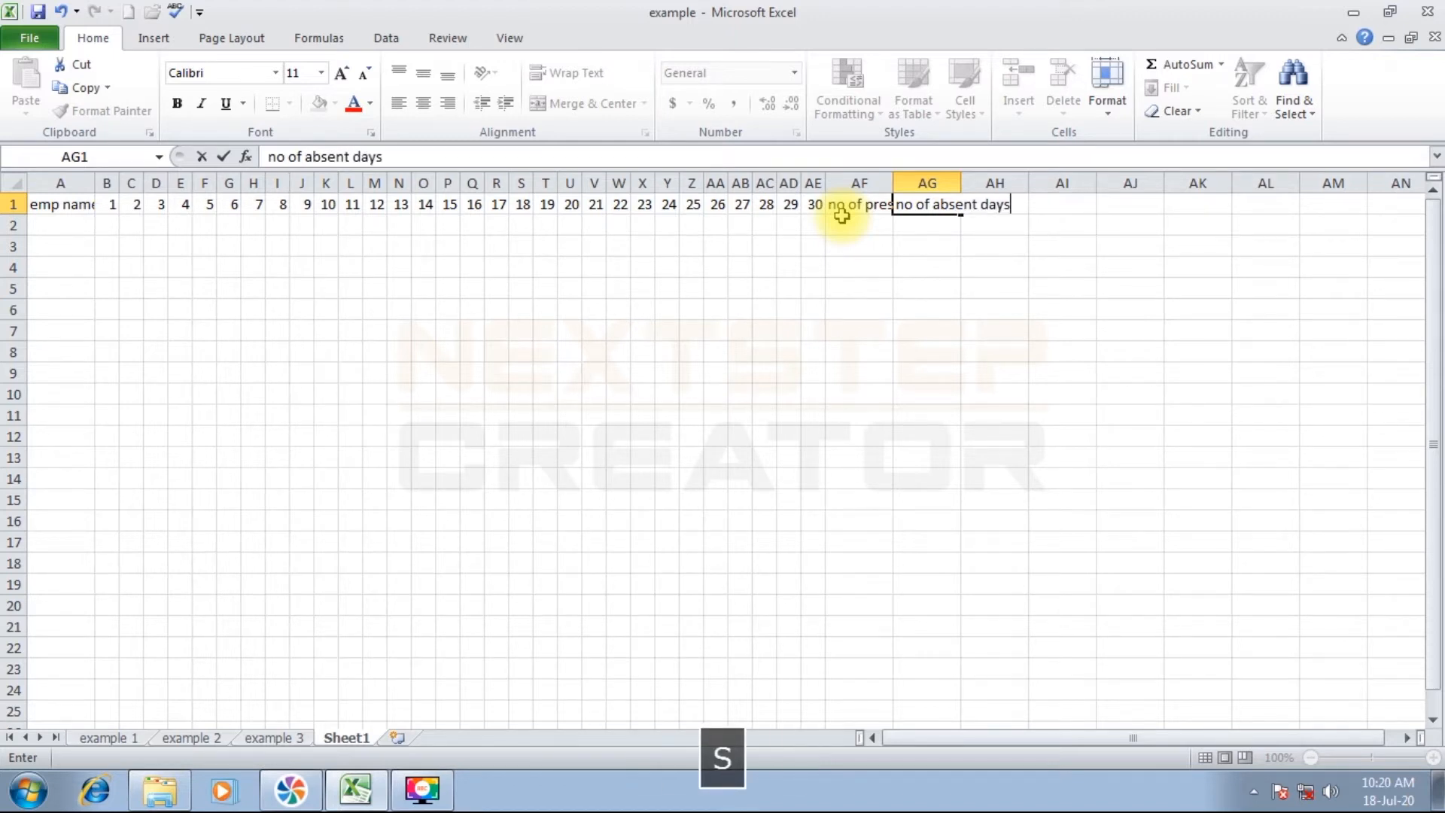
# - Enter the headers "basic salary" in AH1 and "per day salary" in AI1
pyautogui.press('Right')
pyautogui.write('basic s')
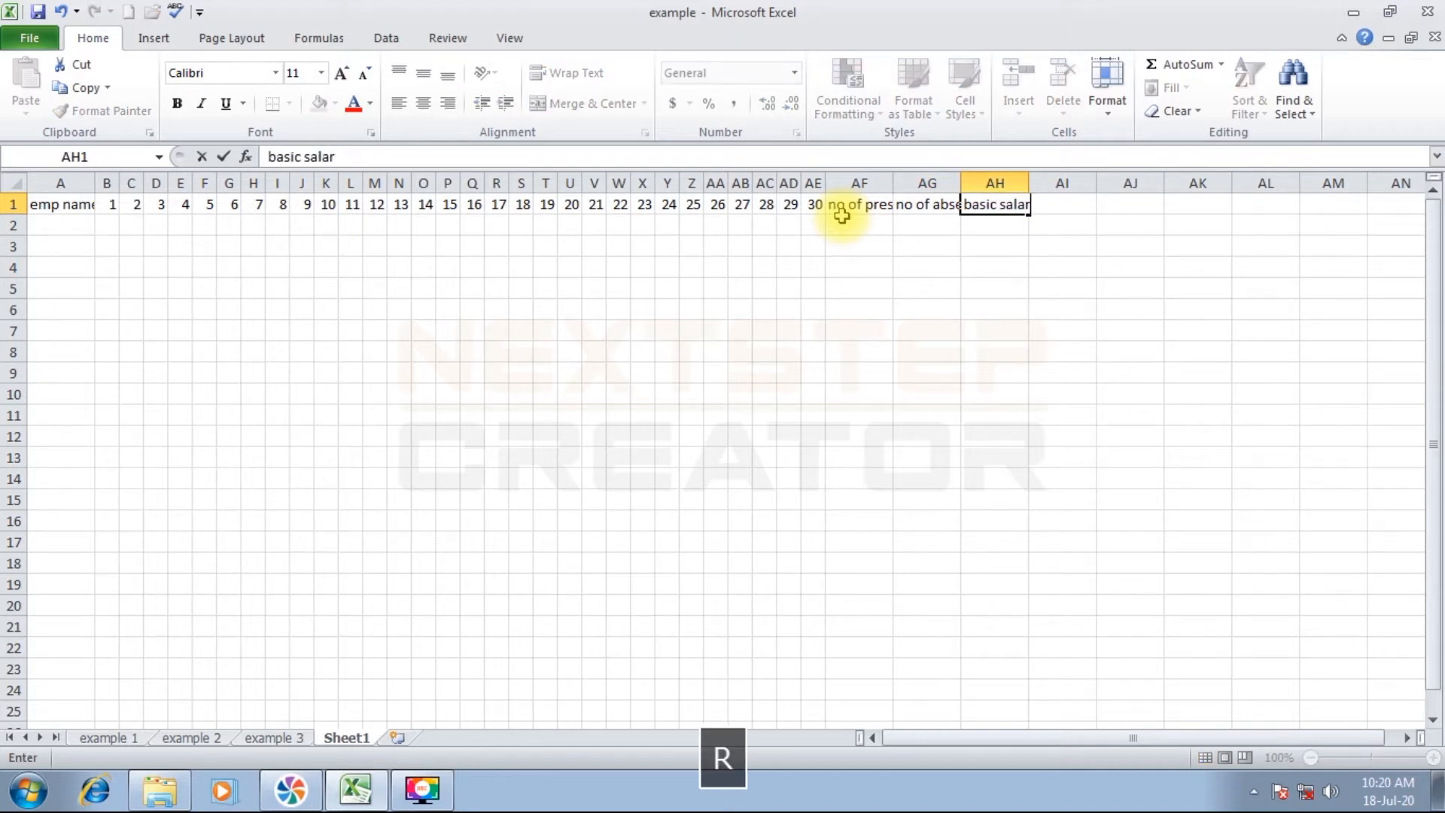
pyautogui.press('Return')
pyautogui.press('Up')
pyautogui.press('Right')
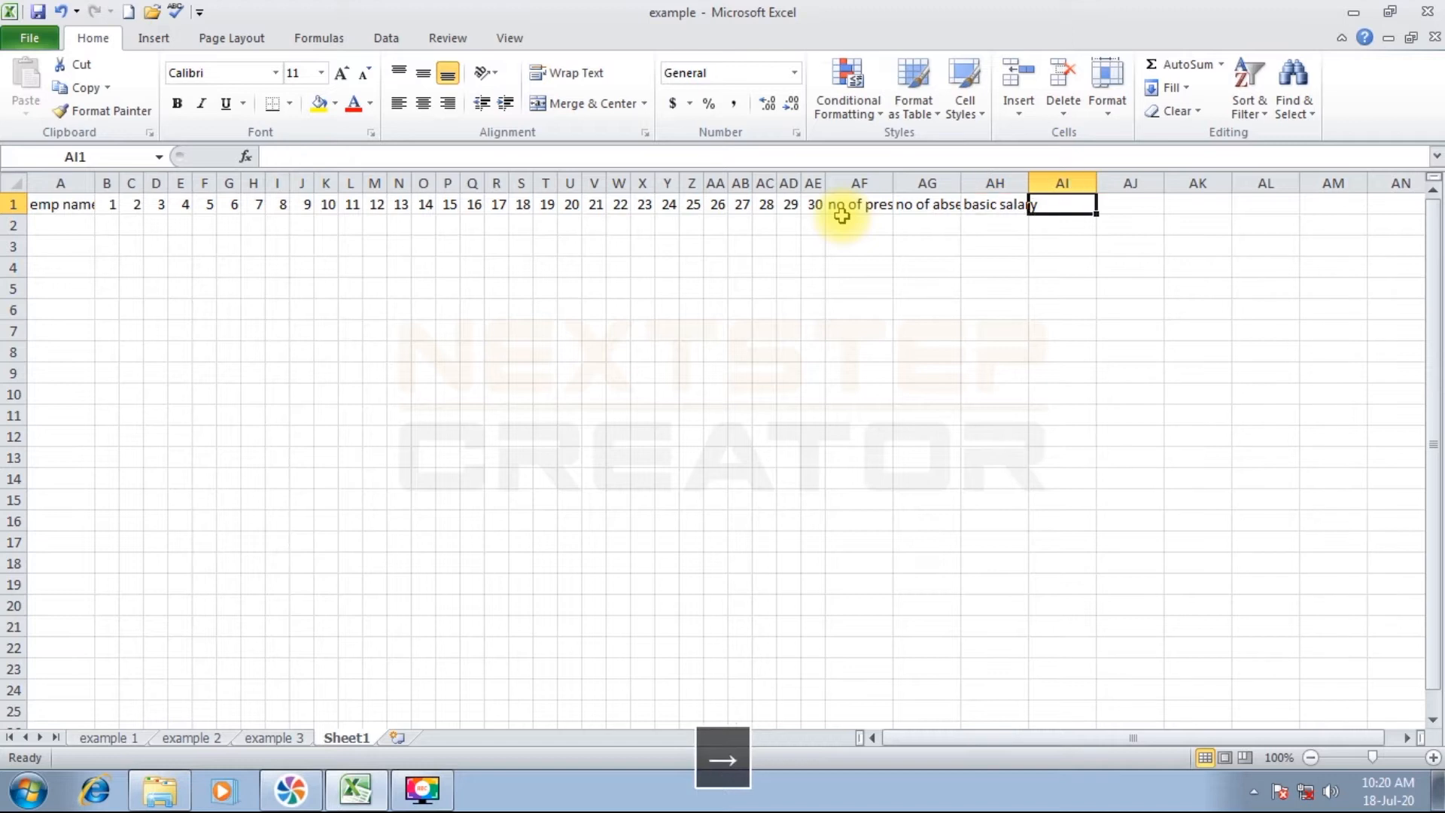
pyautogui.write('per day sala')
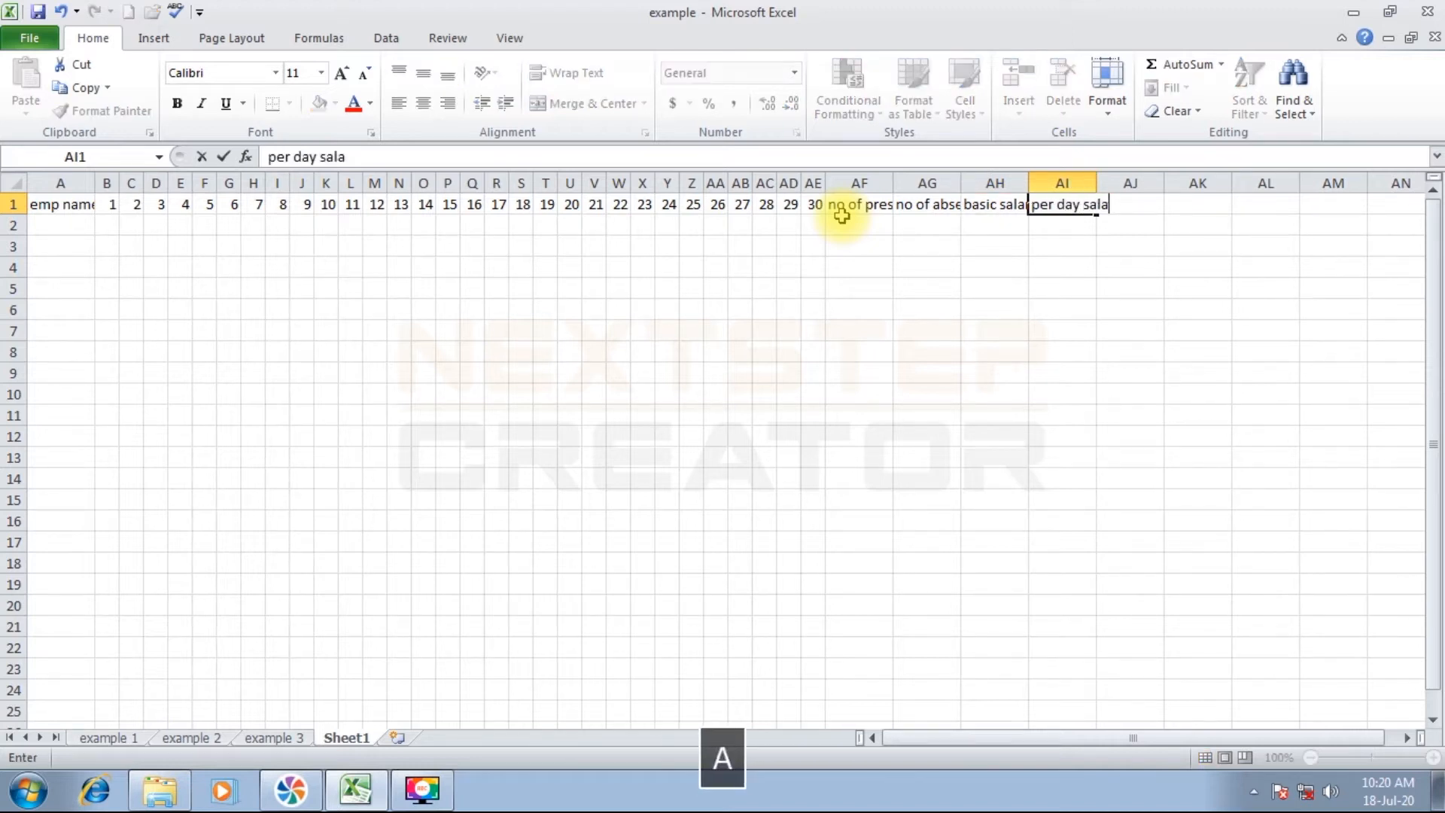
pyautogui.press('Return')
# - Enter the header "net salary" in cell AJ1
pyautogui.press('Up')
pyautogui.press('Right')
pyautogui.write('net sa')
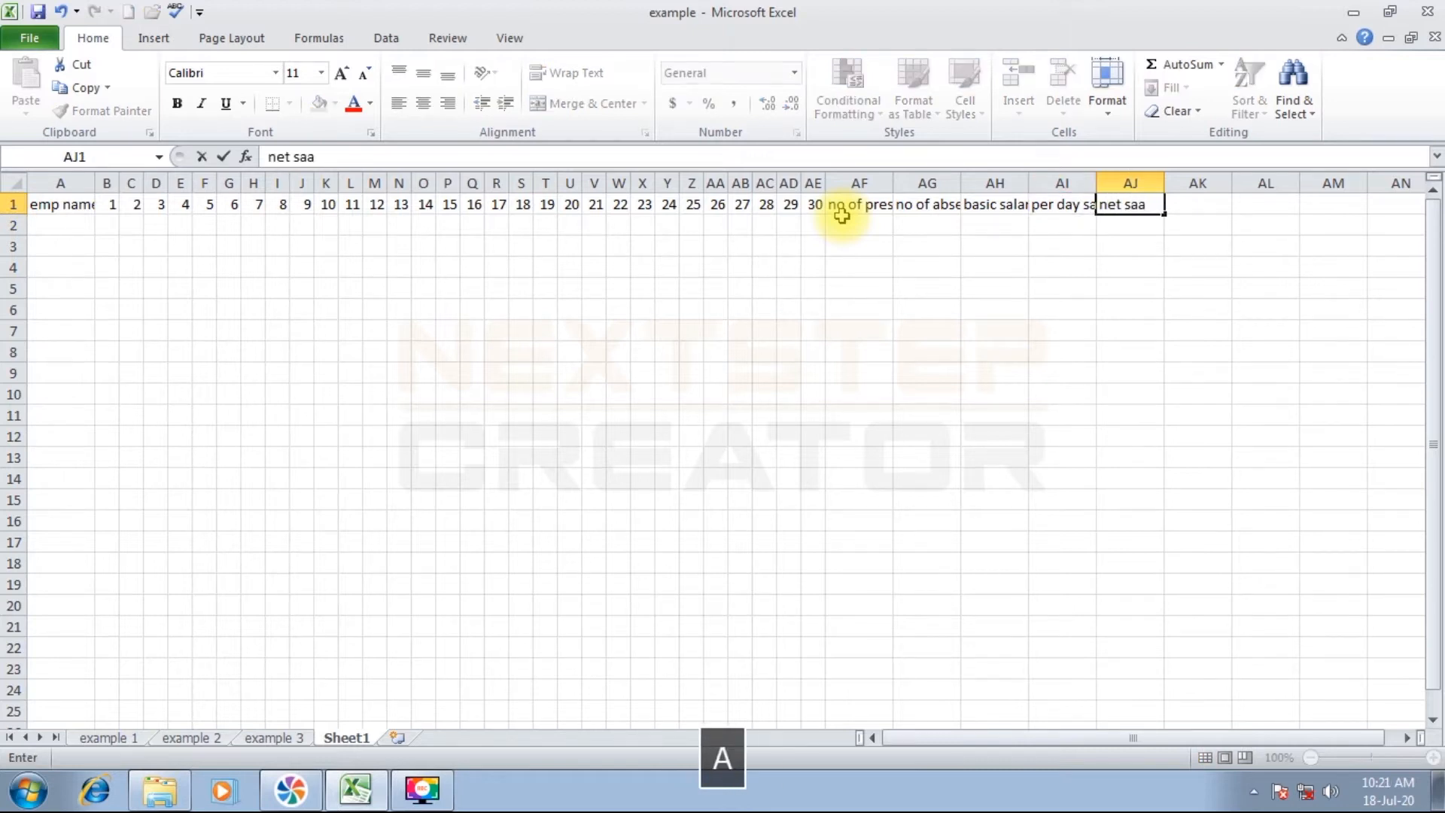
pyautogui.write('a')
pyautogui.press('BackSpace')
pyautogui.write('lary')
pyautogui.press('Return')
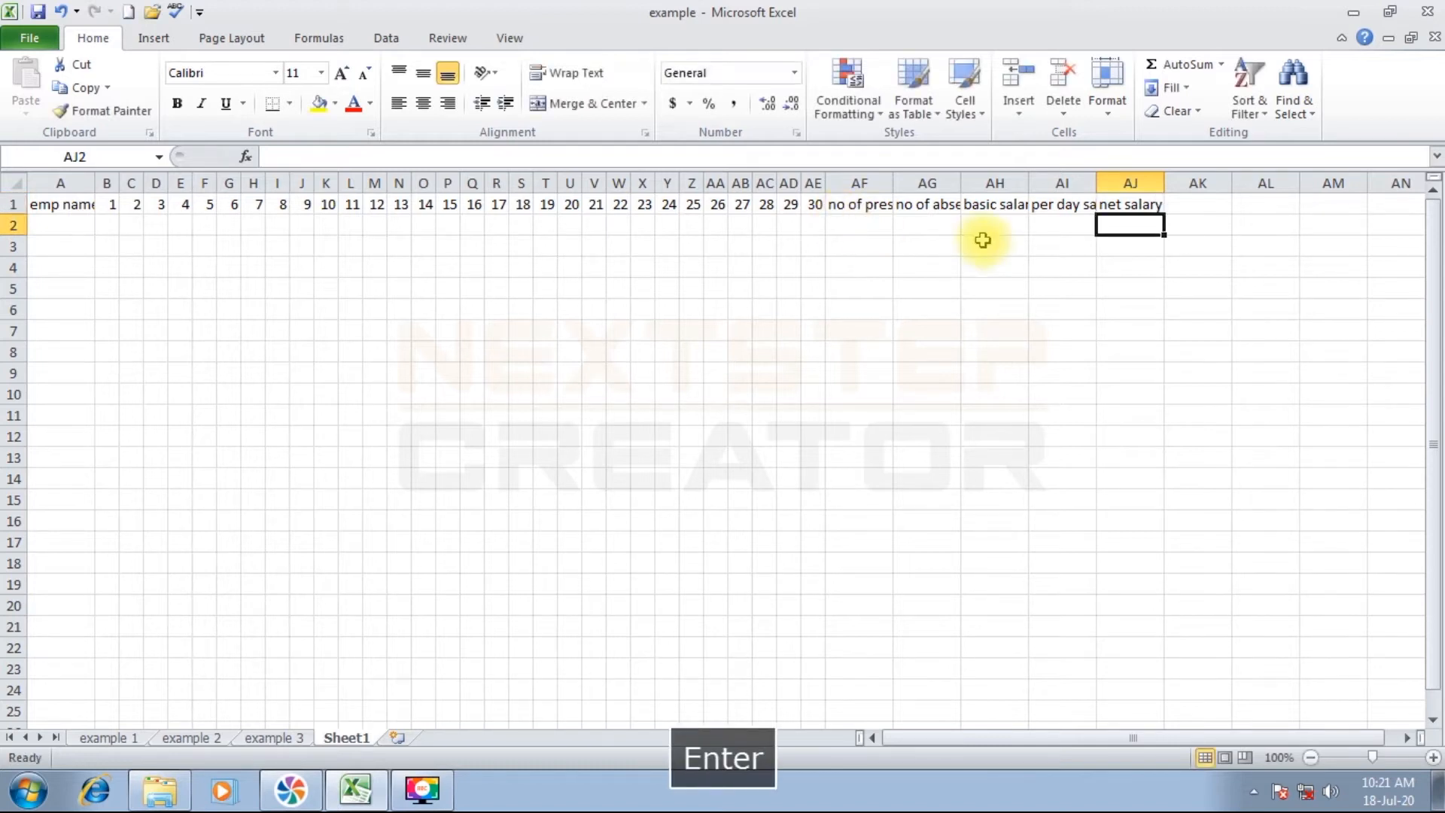
# - Wrap the text of the header row A1:AJ1 and centre it horizontally and vertically
pyautogui.moveTo(1140, 203); pyautogui.dragTo(75, 205)
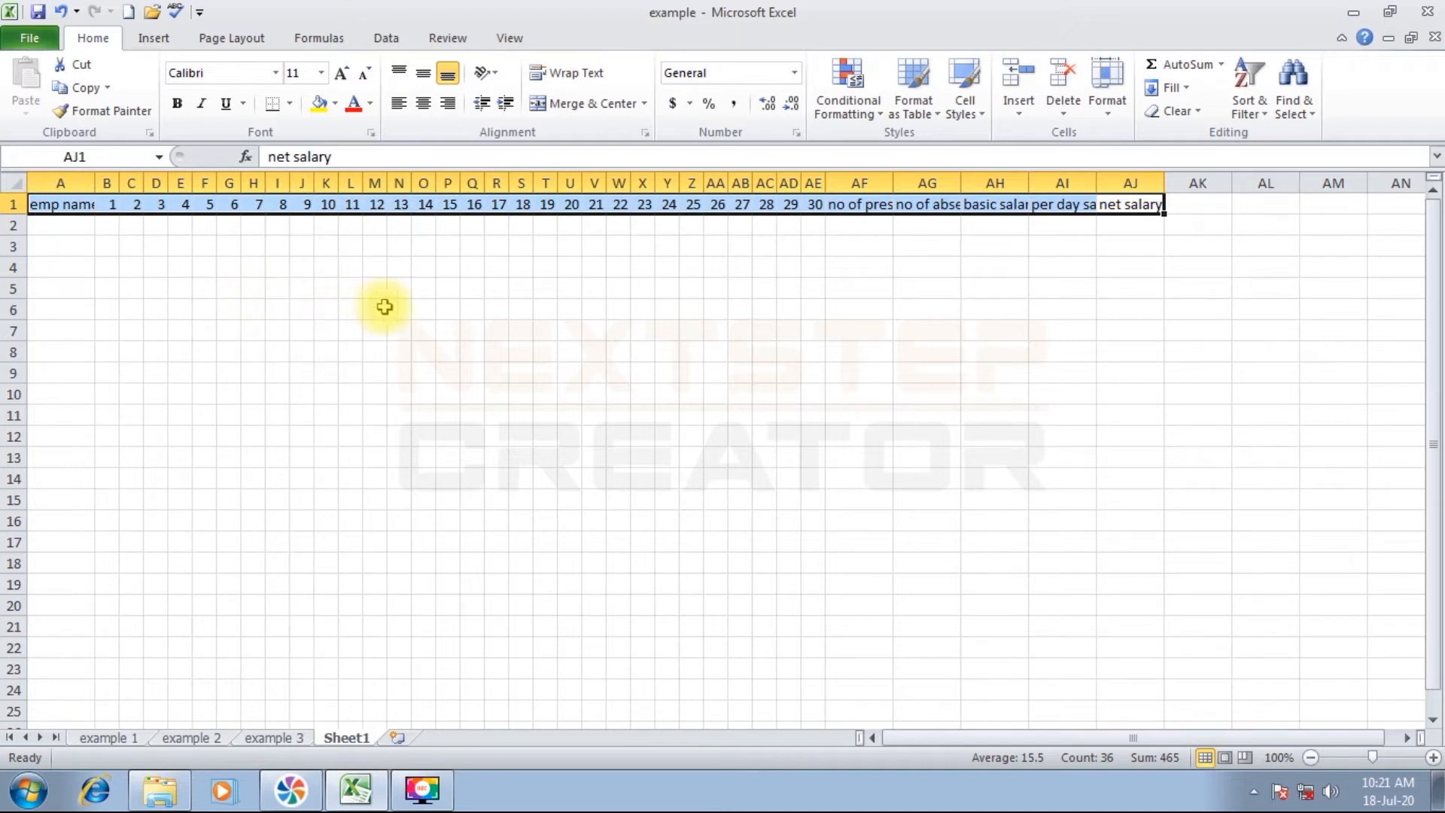
pyautogui.click(586, 76)
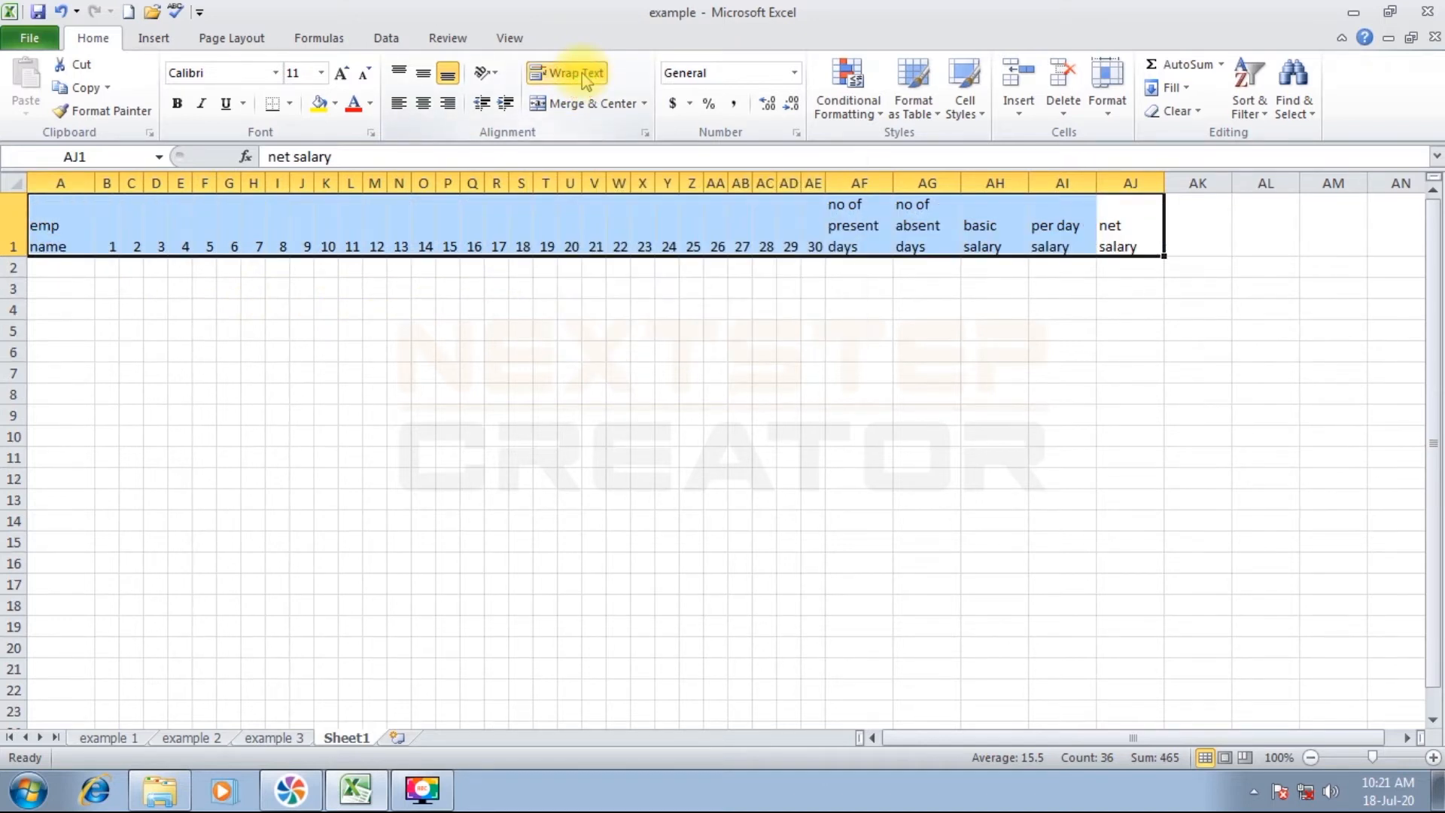
pyautogui.click(423, 103)
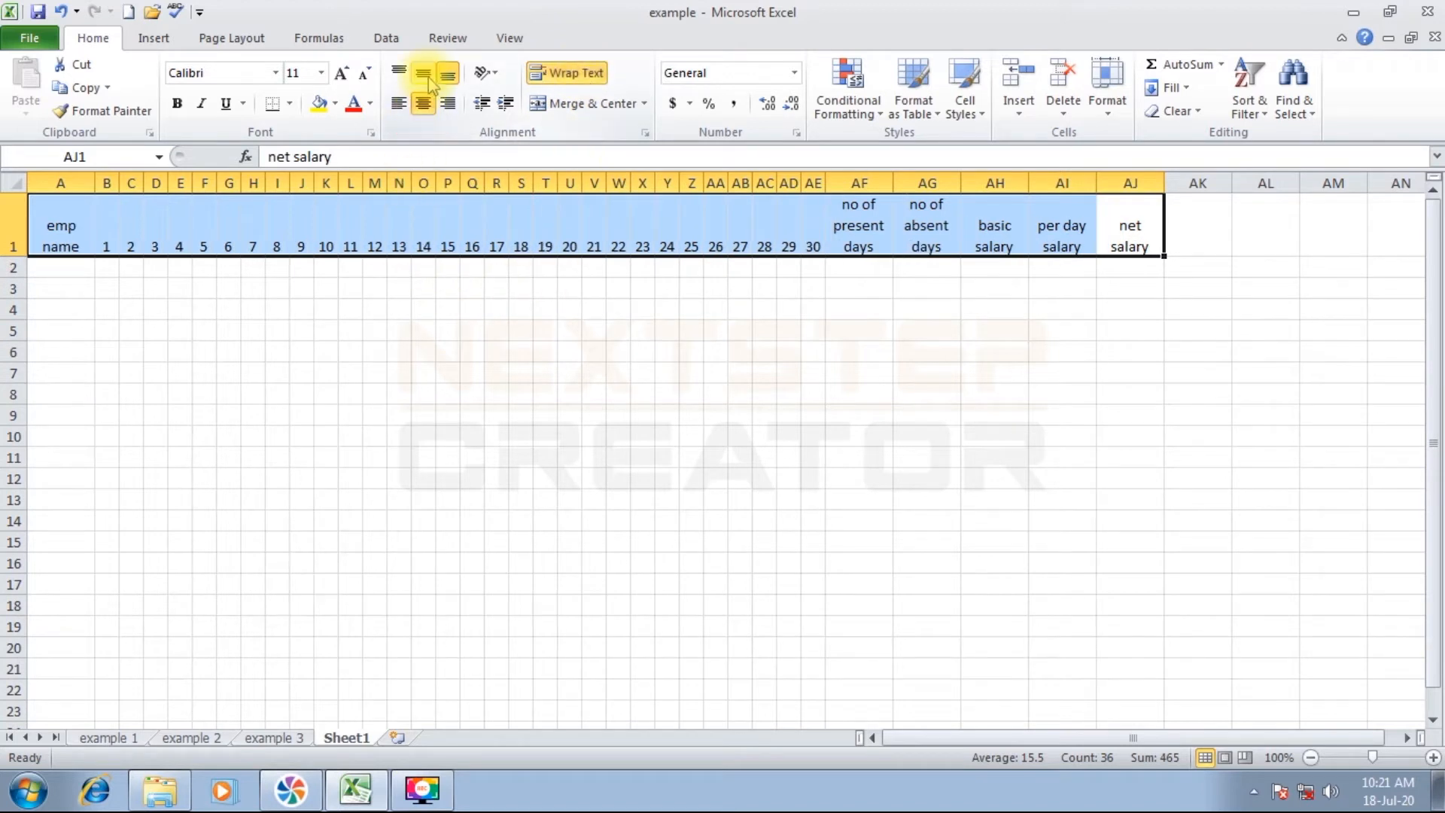
pyautogui.click(426, 75)
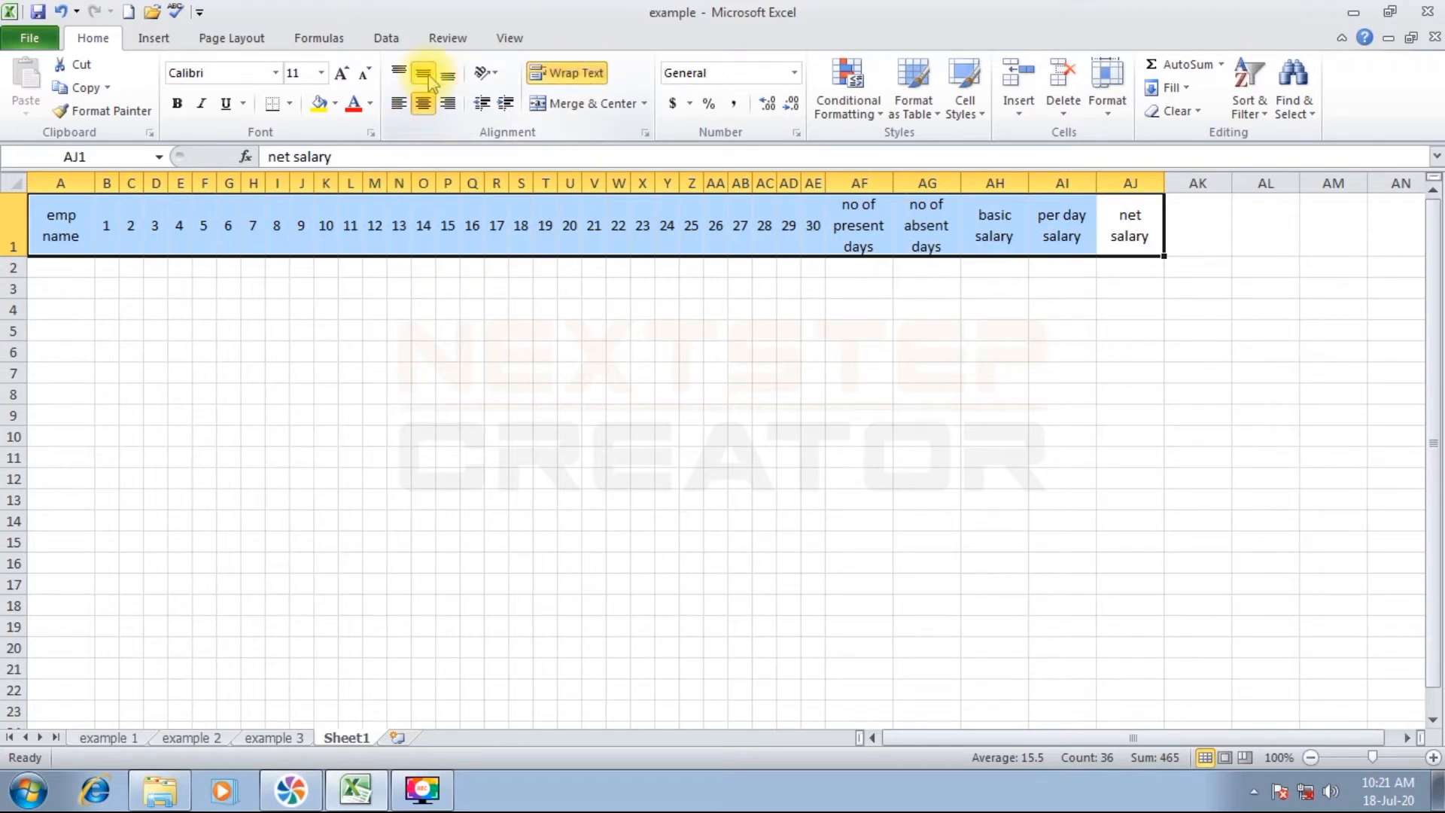
# - Copy the employee names in A2:A15 of the example 3 sheet into Sheet1 starting at cell A2
pyautogui.click(62, 273)
pyautogui.click(258, 739)
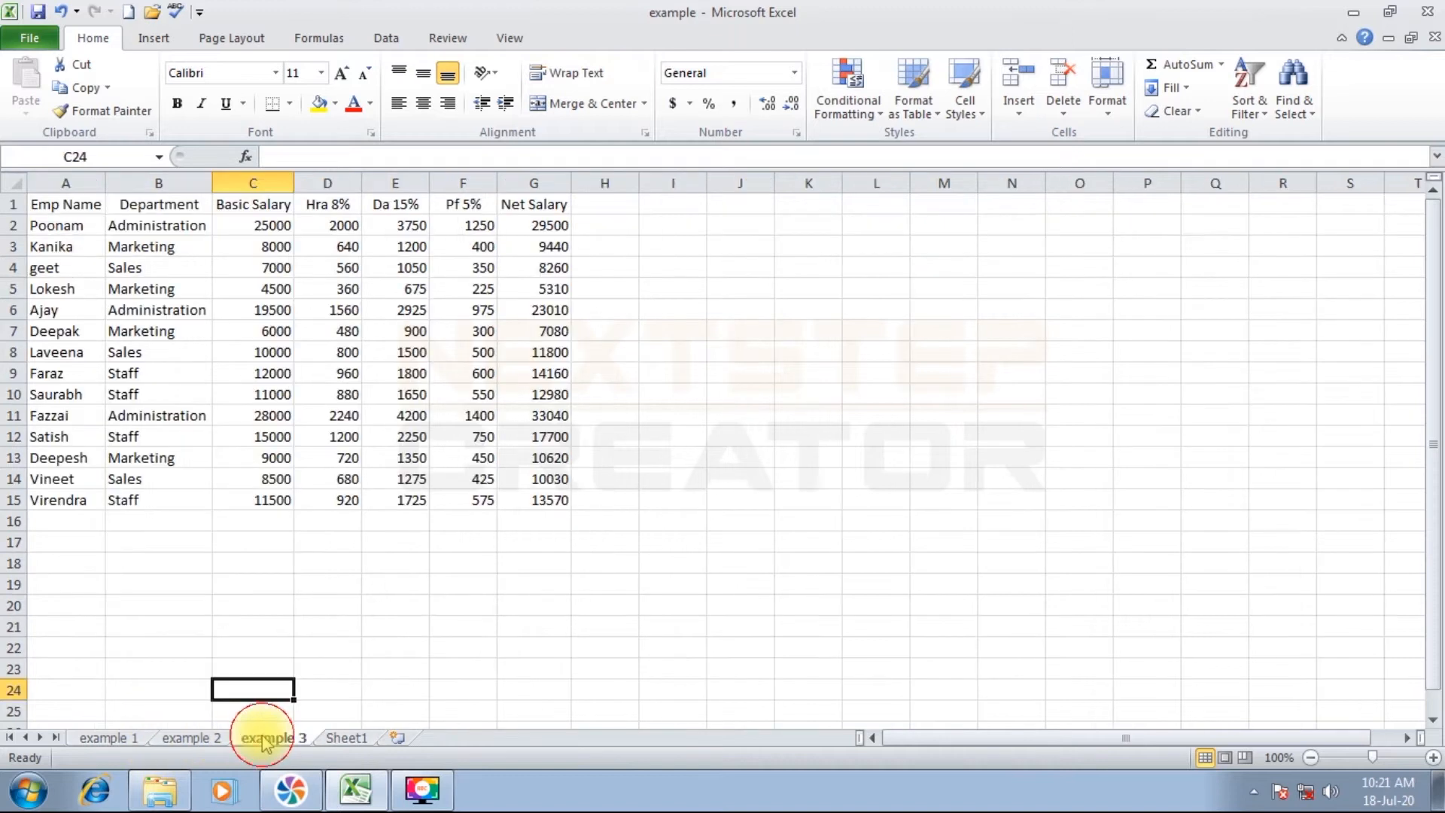
pyautogui.moveTo(71, 226); pyautogui.dragTo(93, 496)
pyautogui.hotkey('ctrl', 'c')
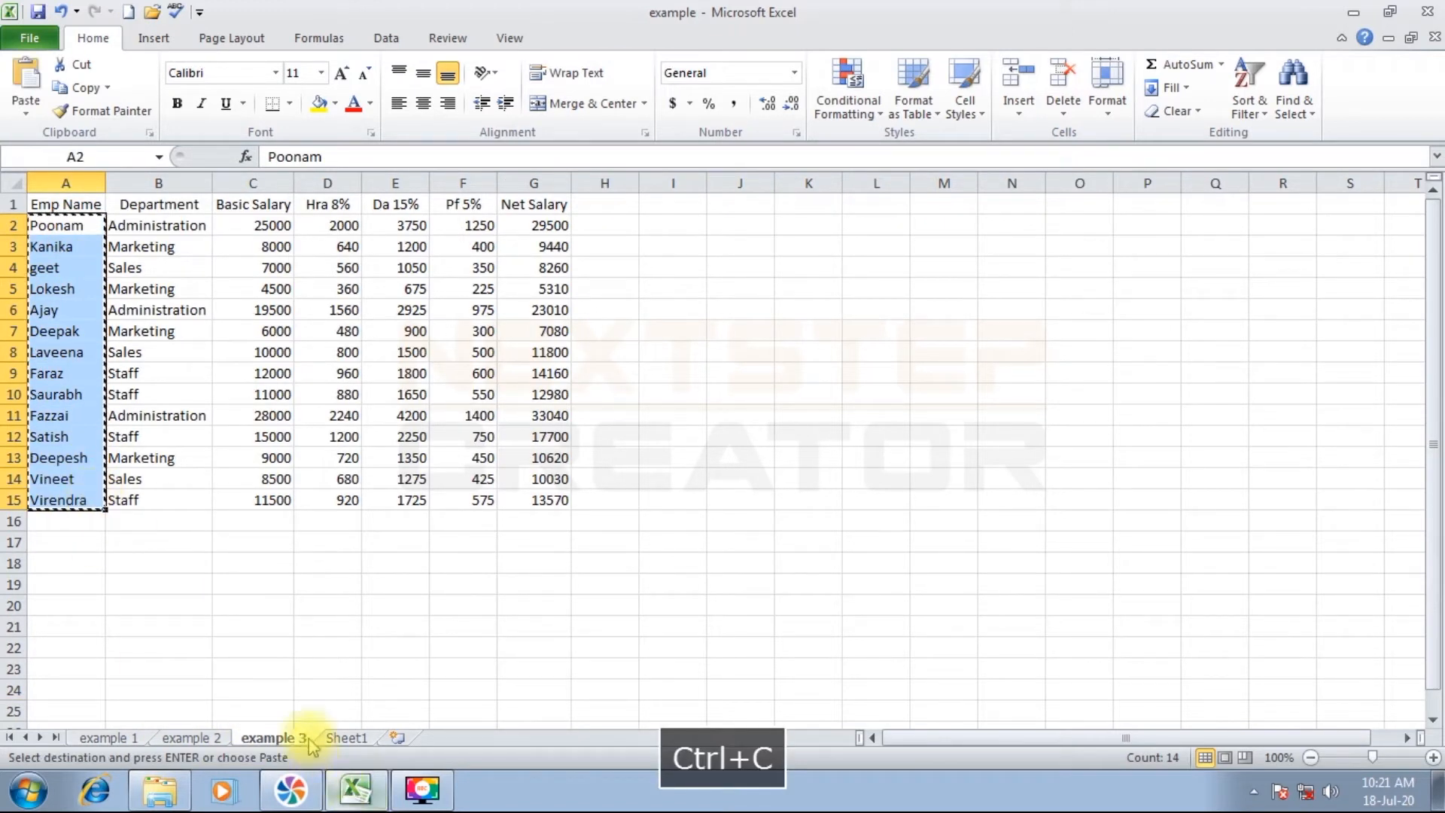
pyautogui.click(346, 738)
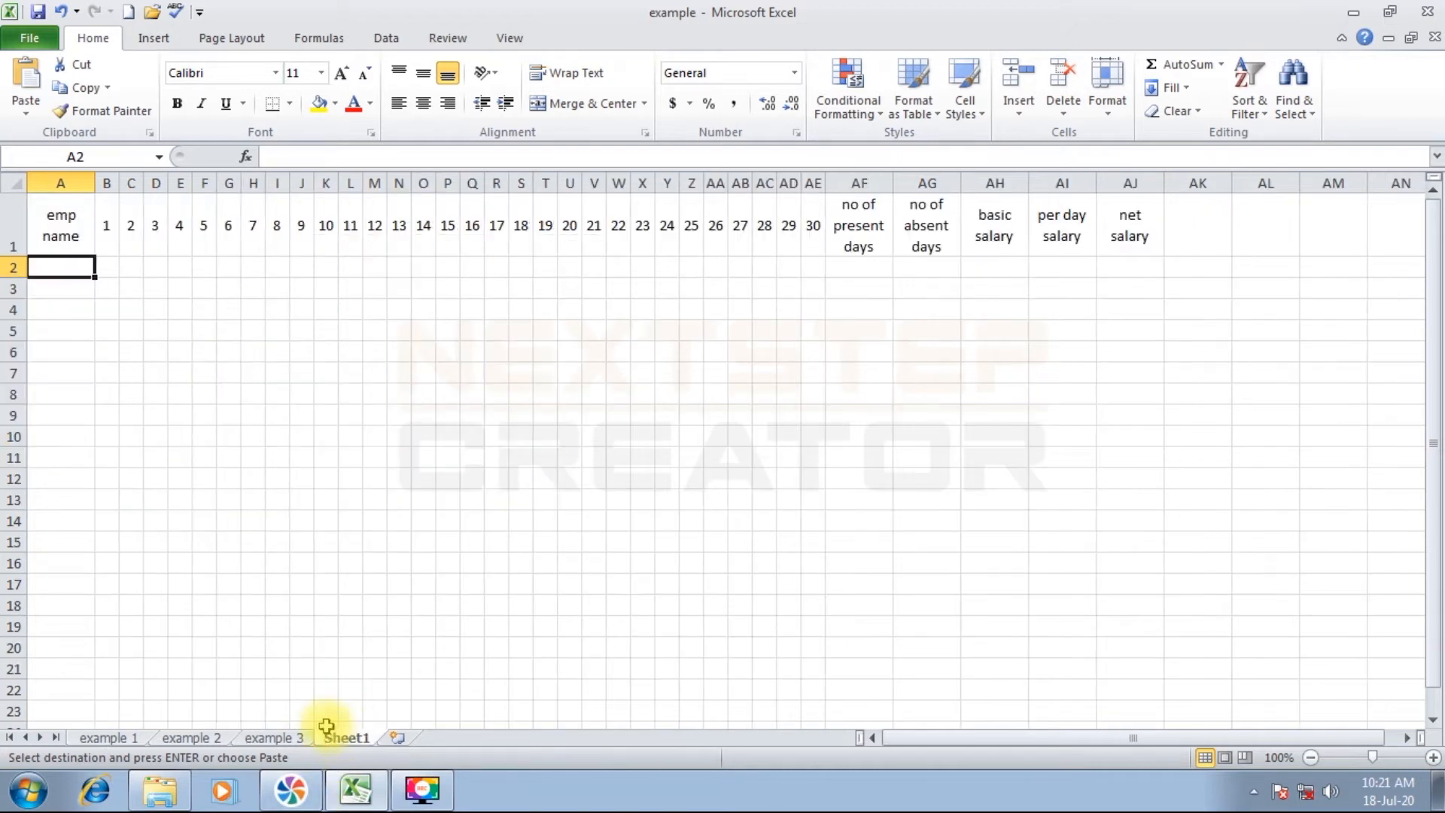
pyautogui.hotkey('ctrl', 'v')
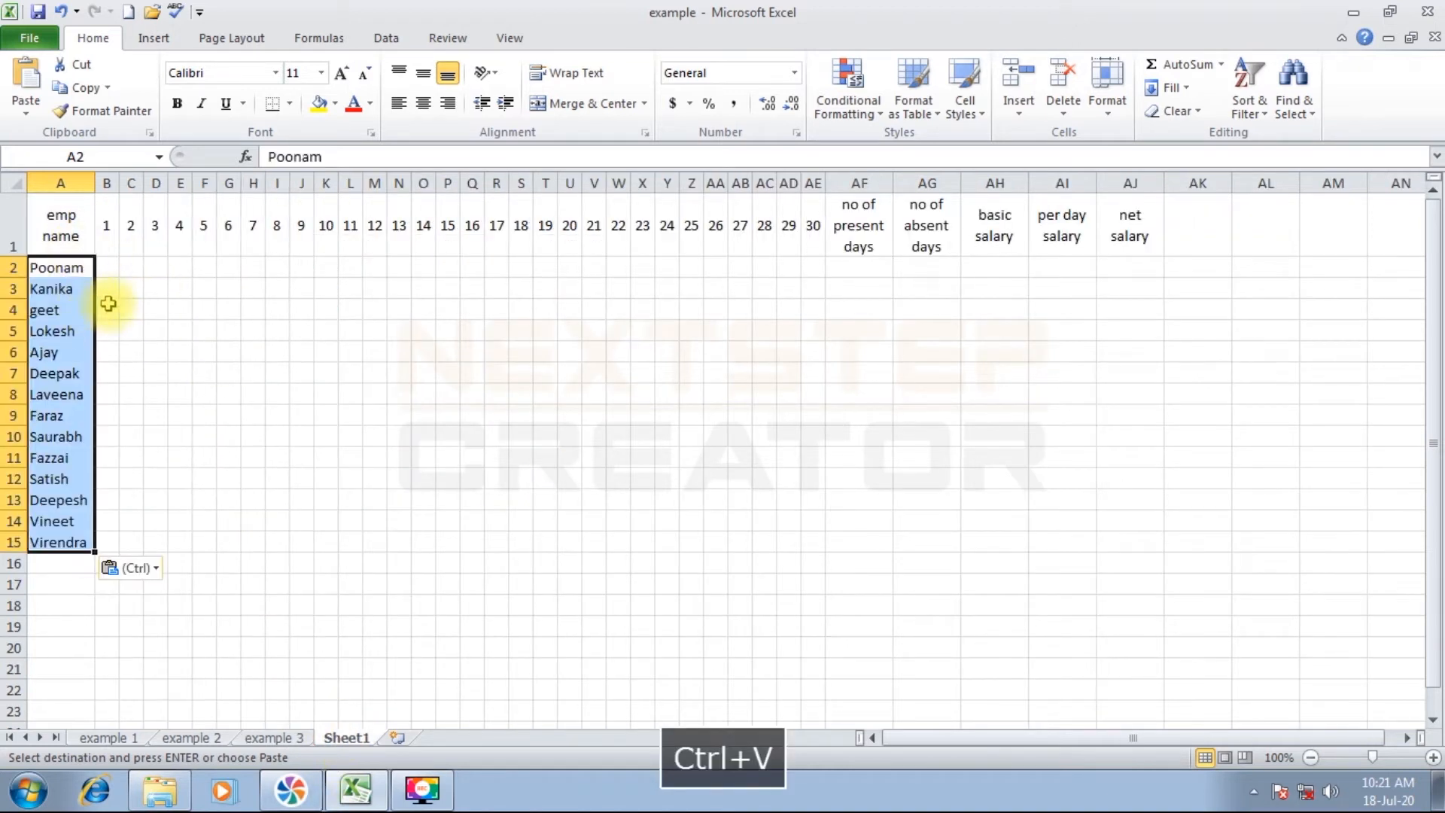
# - Copy the basic salaries in C2:C15 of the example 3 sheet into Sheet1 starting at cell AH2
pyautogui.click(267, 739)
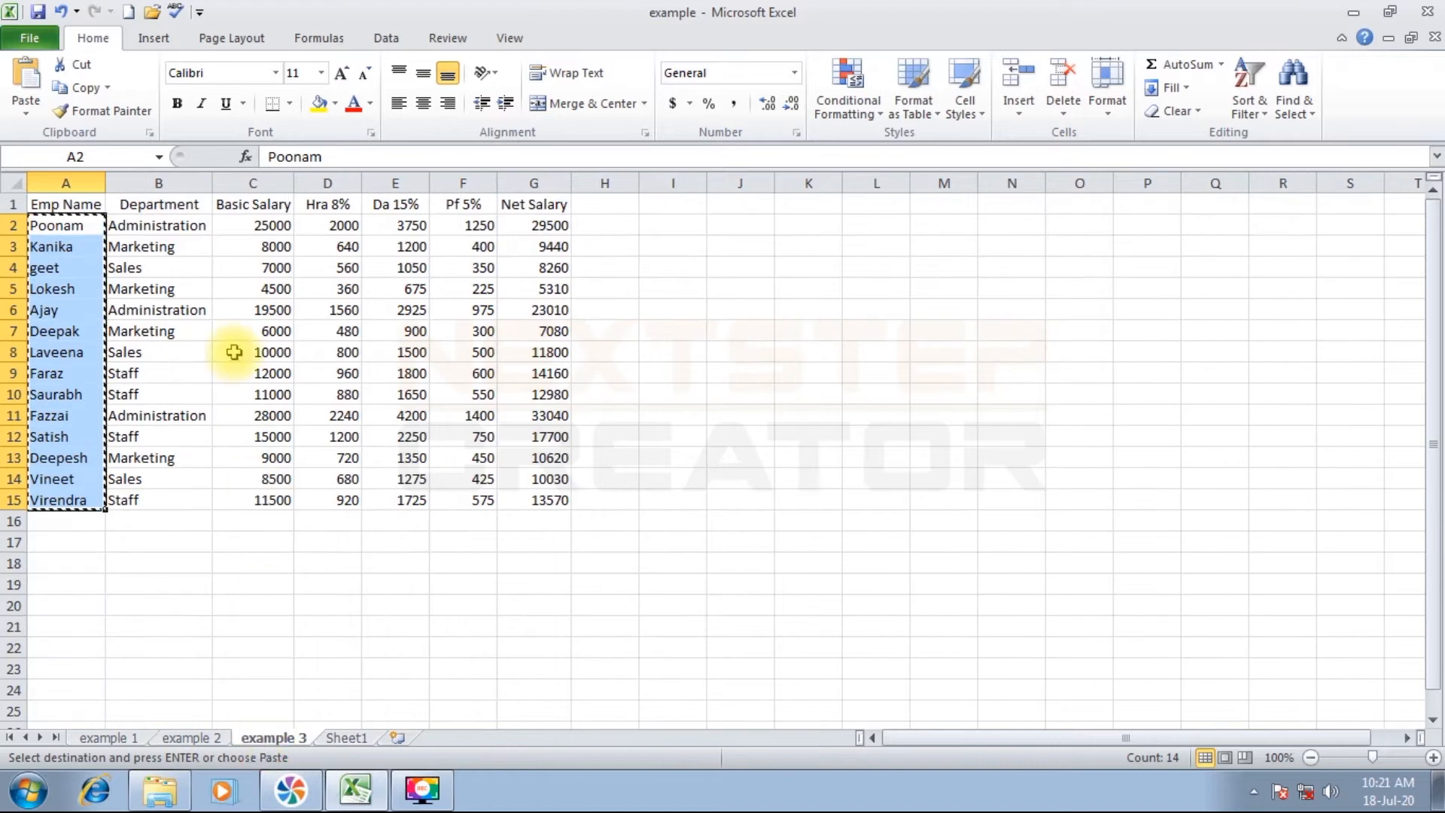
pyautogui.press('Escape')
pyautogui.click(323, 225)
pyautogui.moveTo(278, 225); pyautogui.dragTo(279, 498)
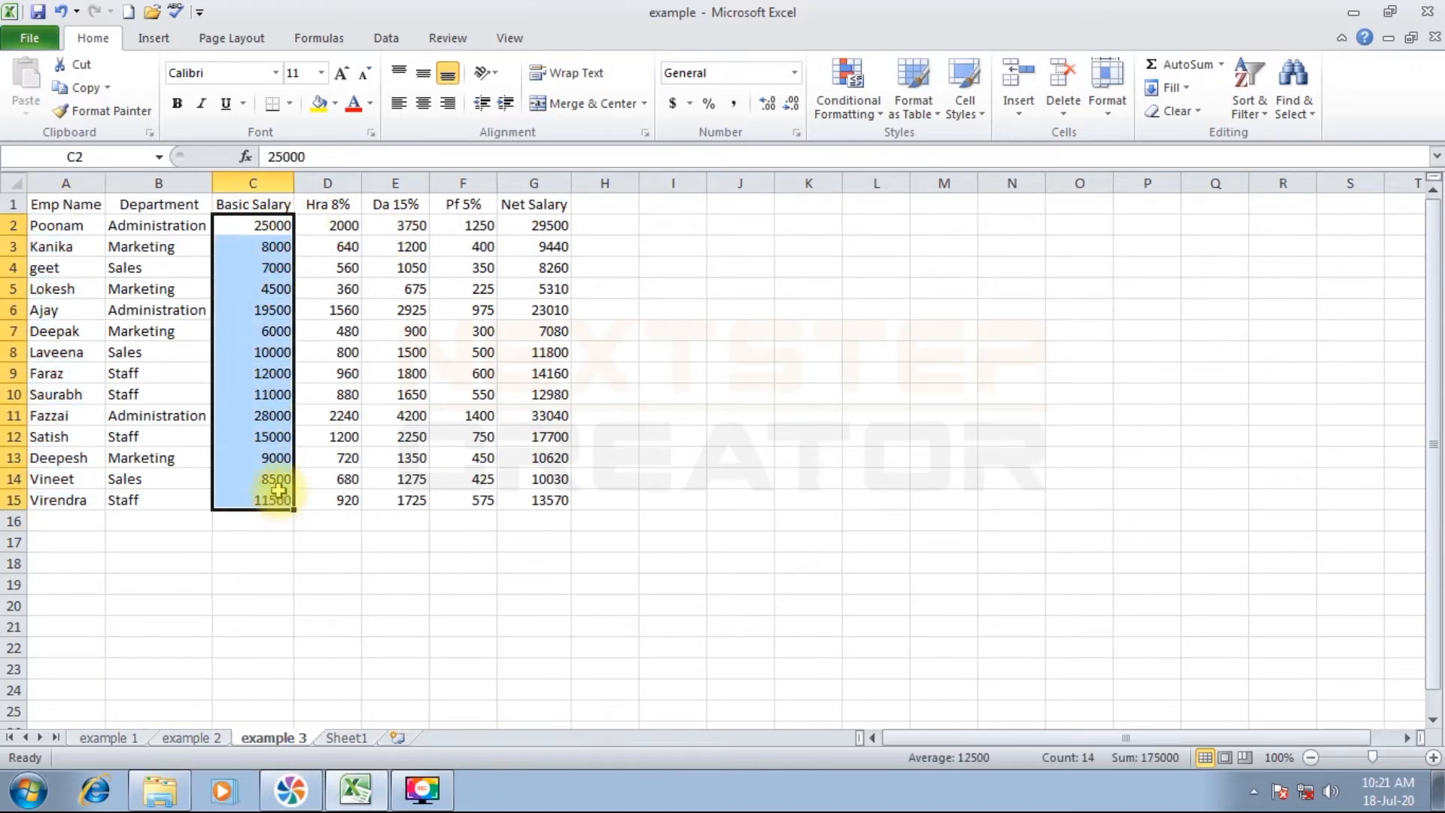
pyautogui.hotkey('ctrl', 'c')
pyautogui.click(347, 738)
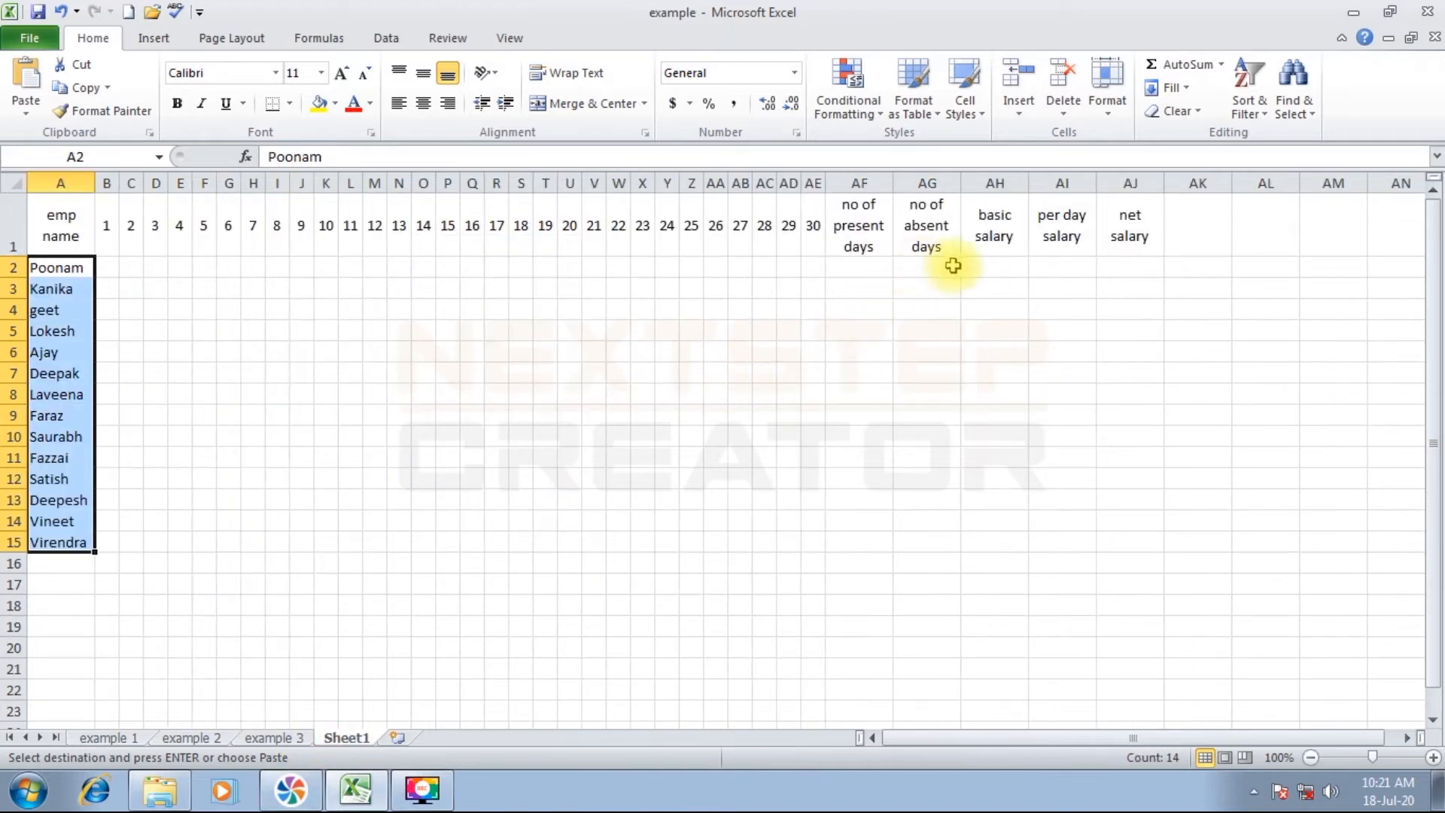
pyautogui.click(992, 268)
pyautogui.hotkey('ctrl', 'v')
pyautogui.click(764, 436)
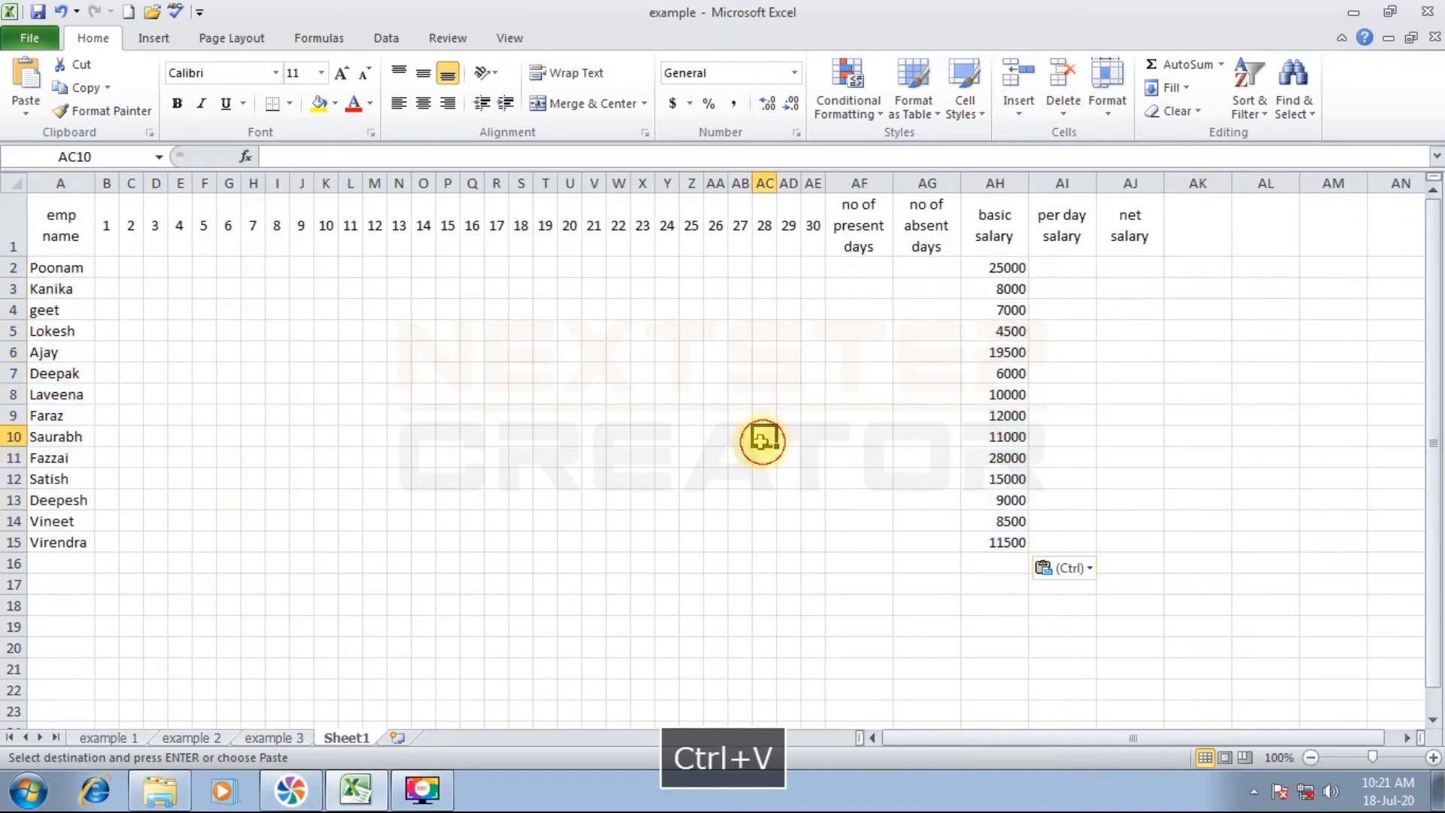
pyautogui.press('Escape')
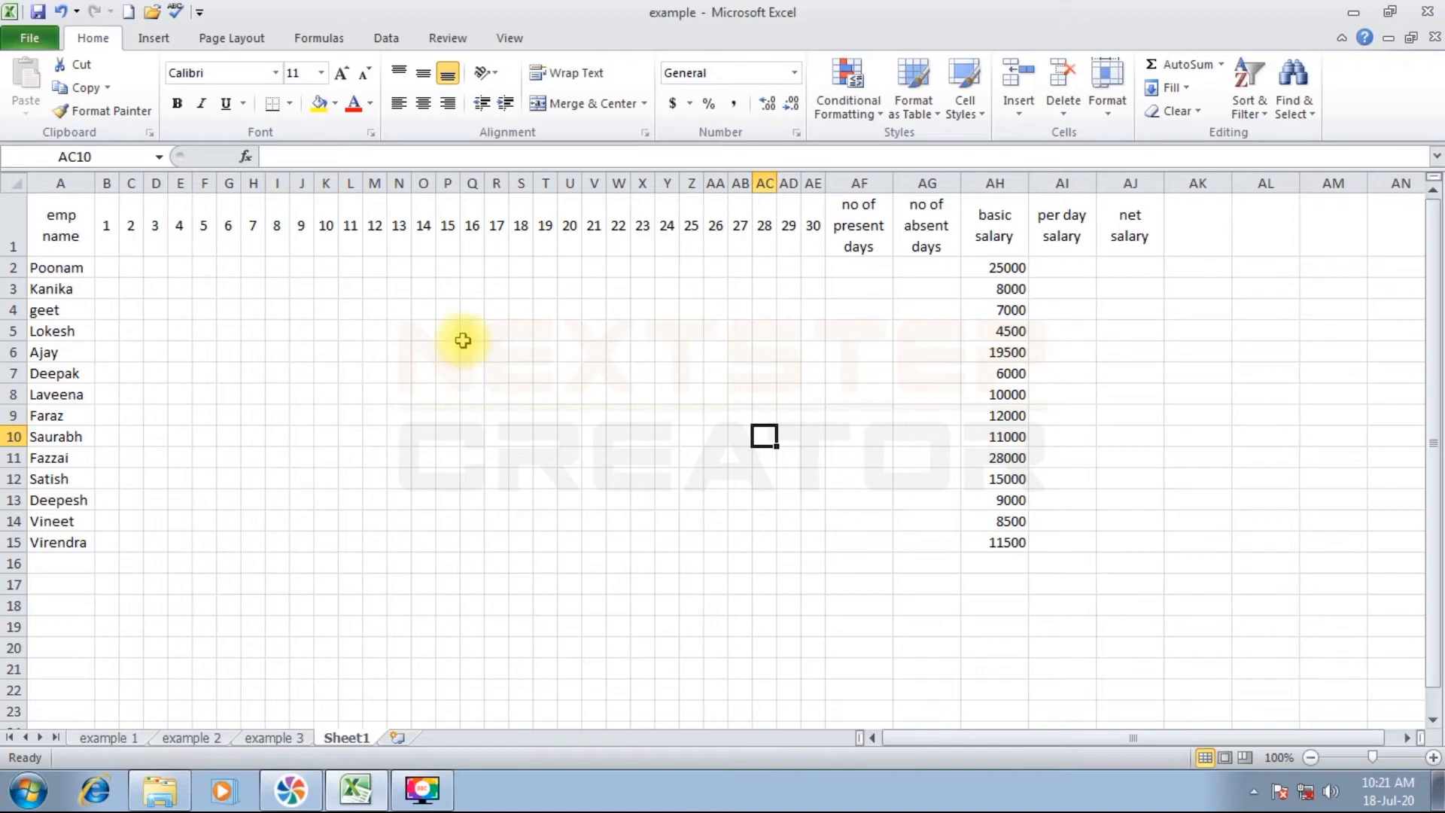
# - Enter "s" in H2 and copy it to rows 2 to 15 of the day 7, 14, 21 and 28 columns
pyautogui.click(254, 268)
pyautogui.write('s')
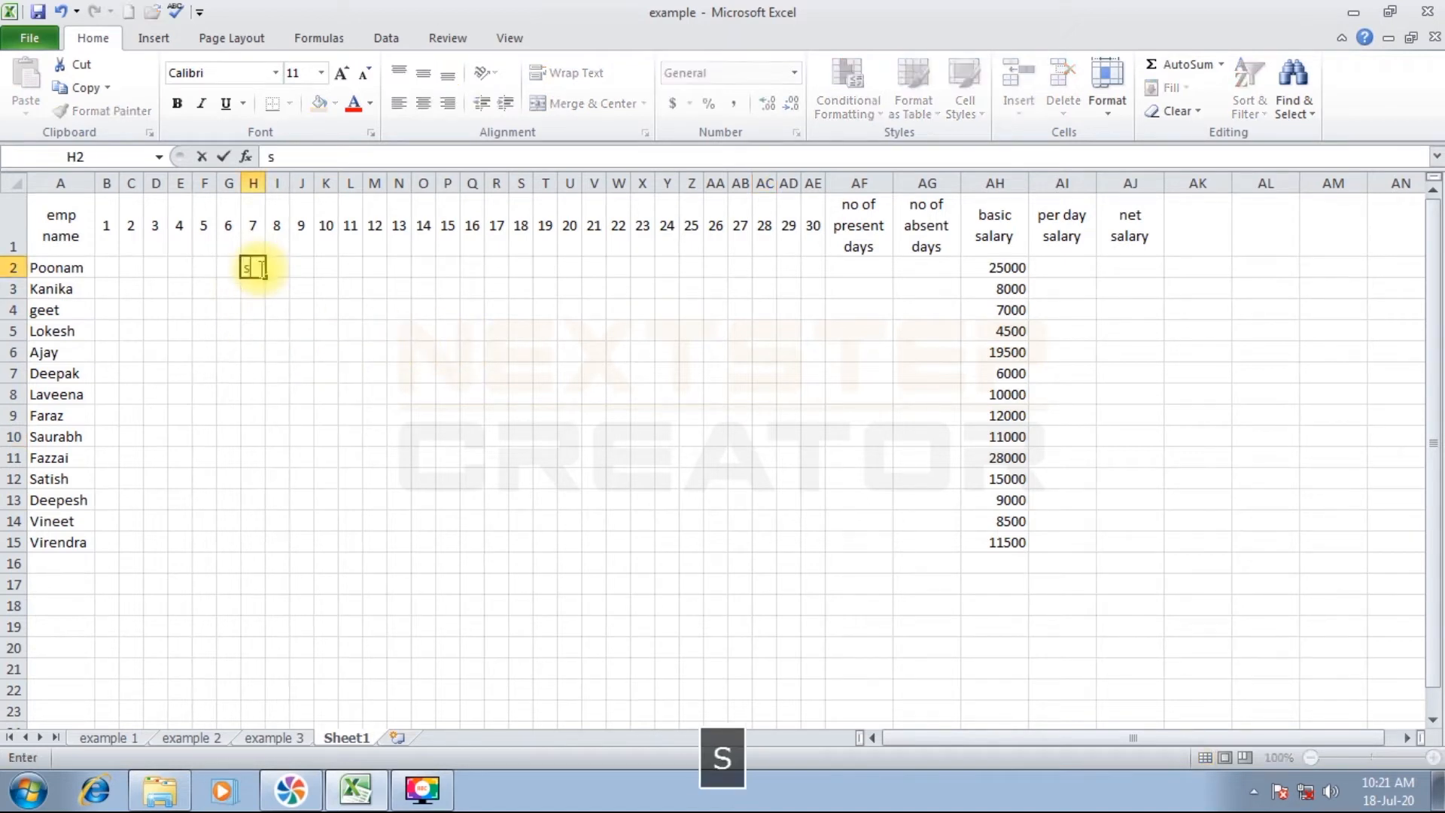
pyautogui.press('Return')
pyautogui.press('Up')
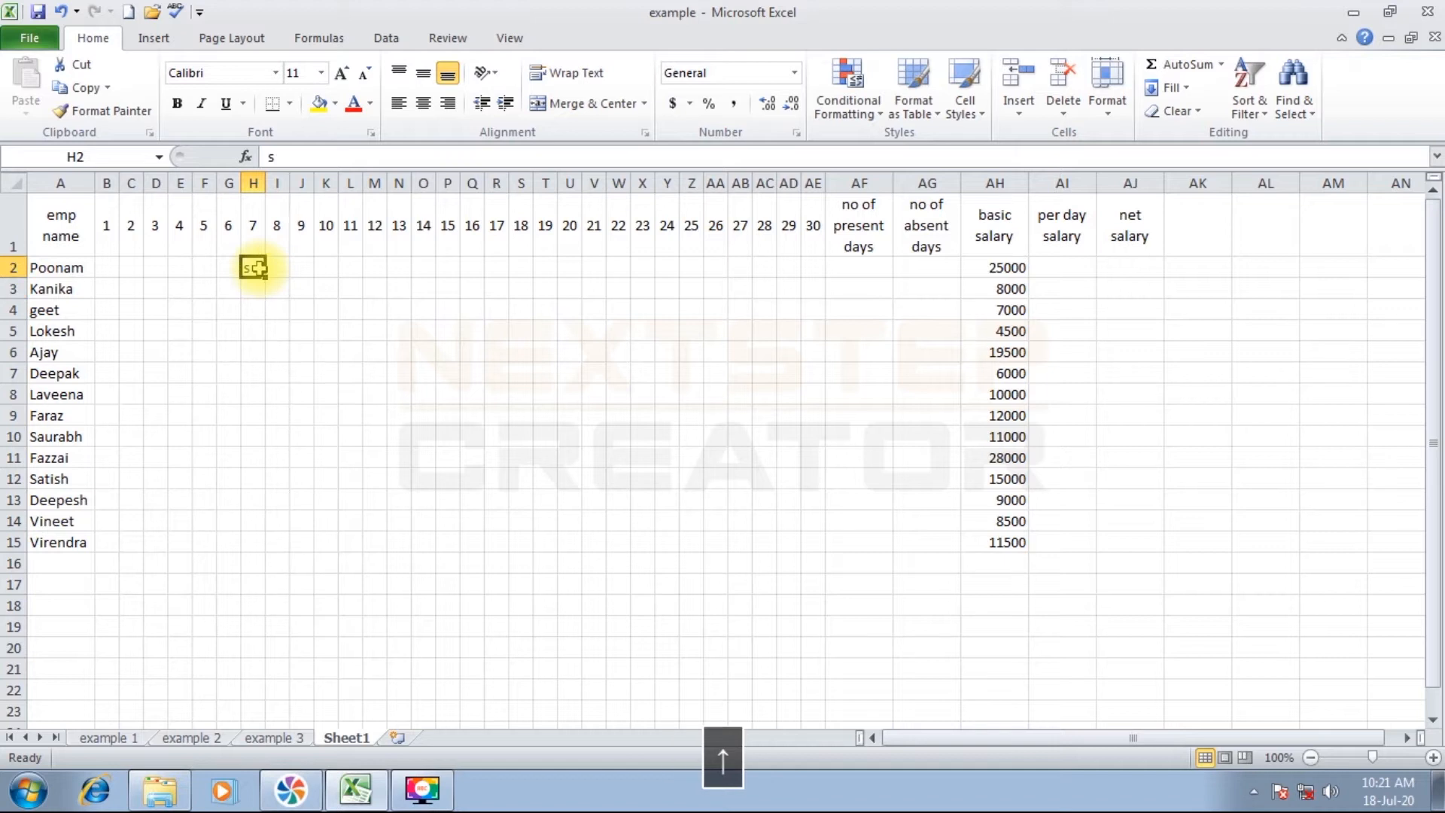
pyautogui.hotkey('ctrl', 'c')
pyautogui.moveTo(253, 268); pyautogui.dragTo(253, 540)
pyautogui.moveTo(420, 269); pyautogui.dragTo(426, 548)
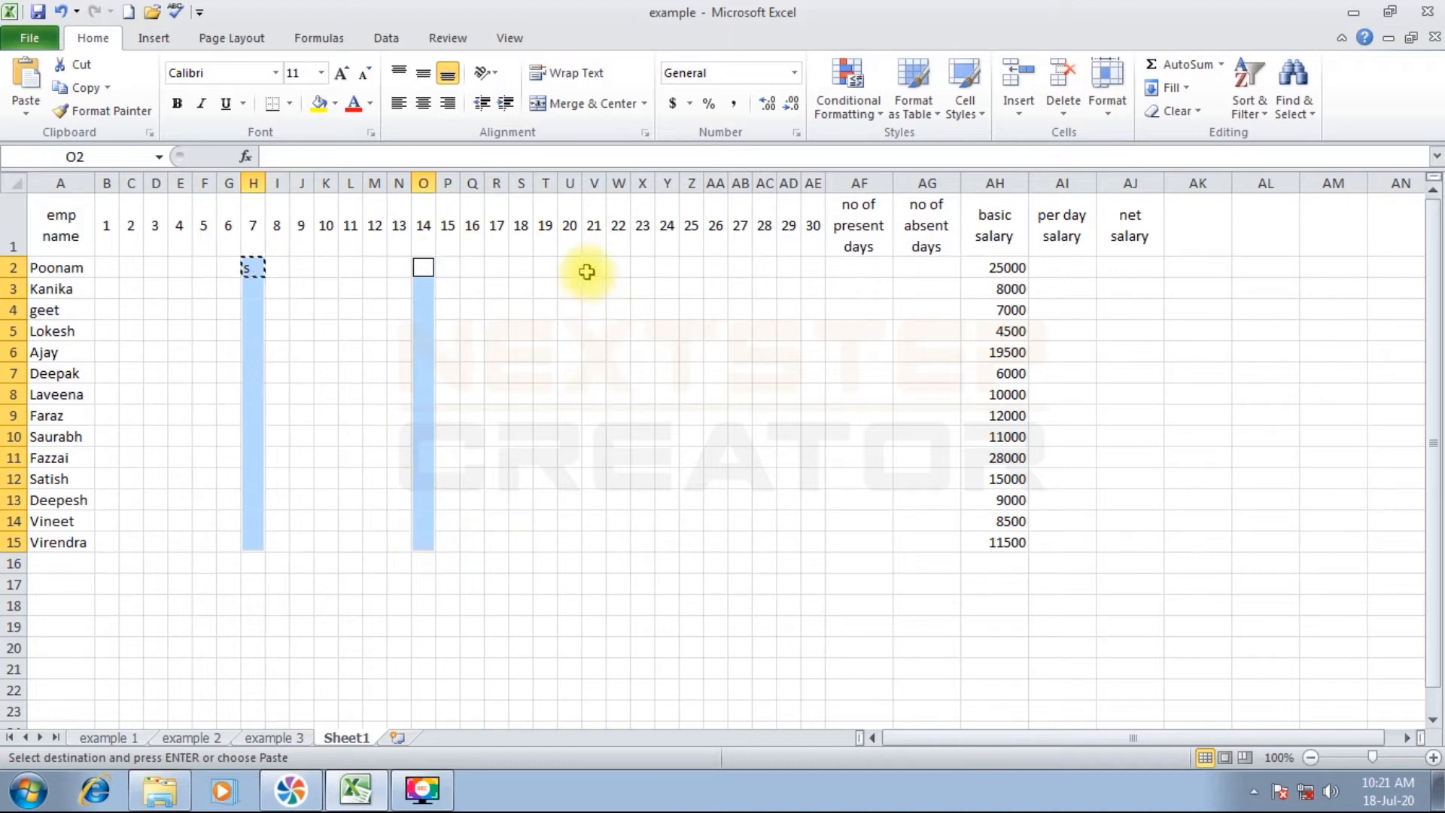
pyautogui.moveTo(597, 266); pyautogui.dragTo(591, 547)
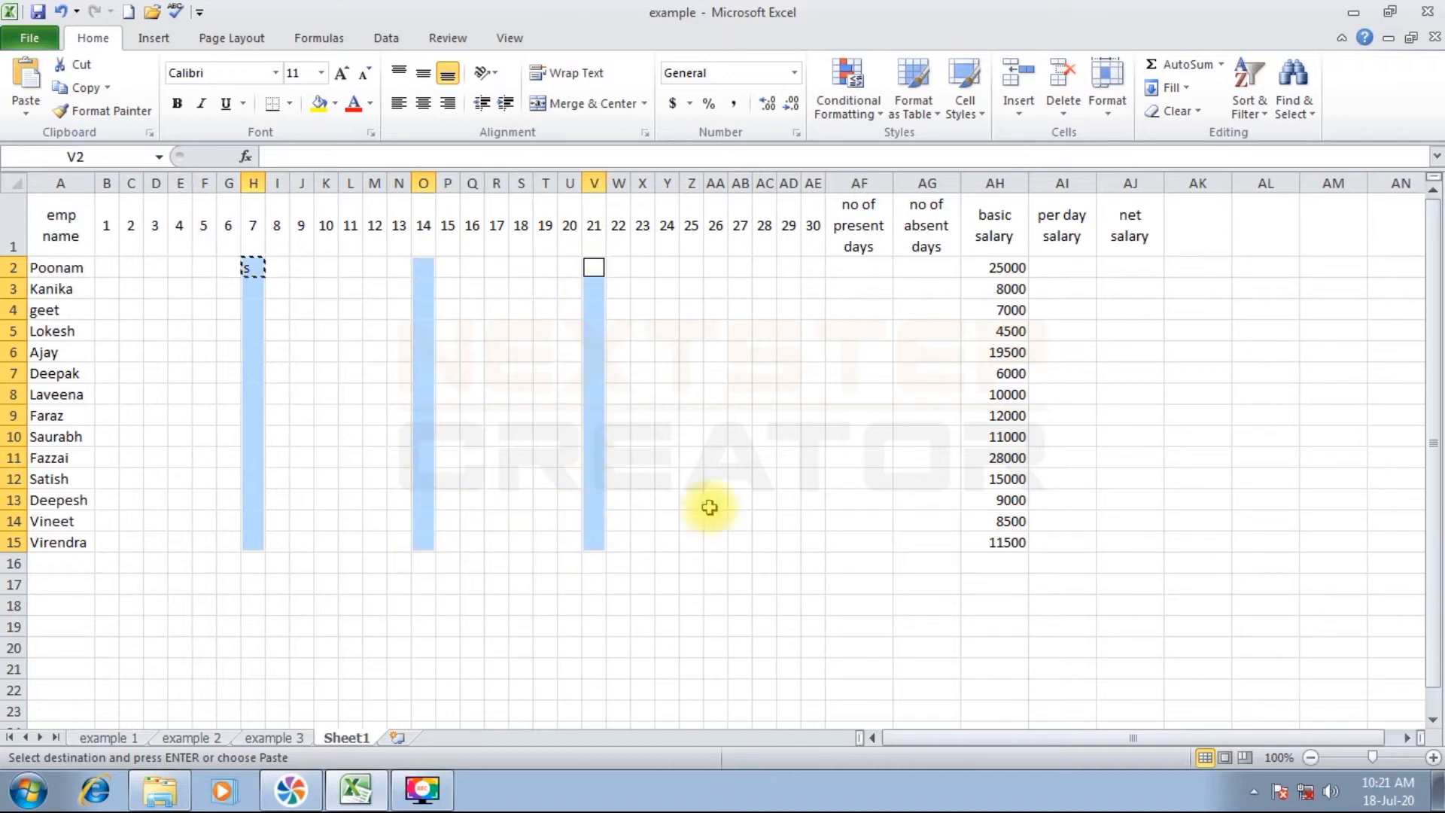
pyautogui.moveTo(763, 268); pyautogui.dragTo(767, 535)
pyautogui.hotkey('ctrl', 'v')
pyautogui.click(716, 646)
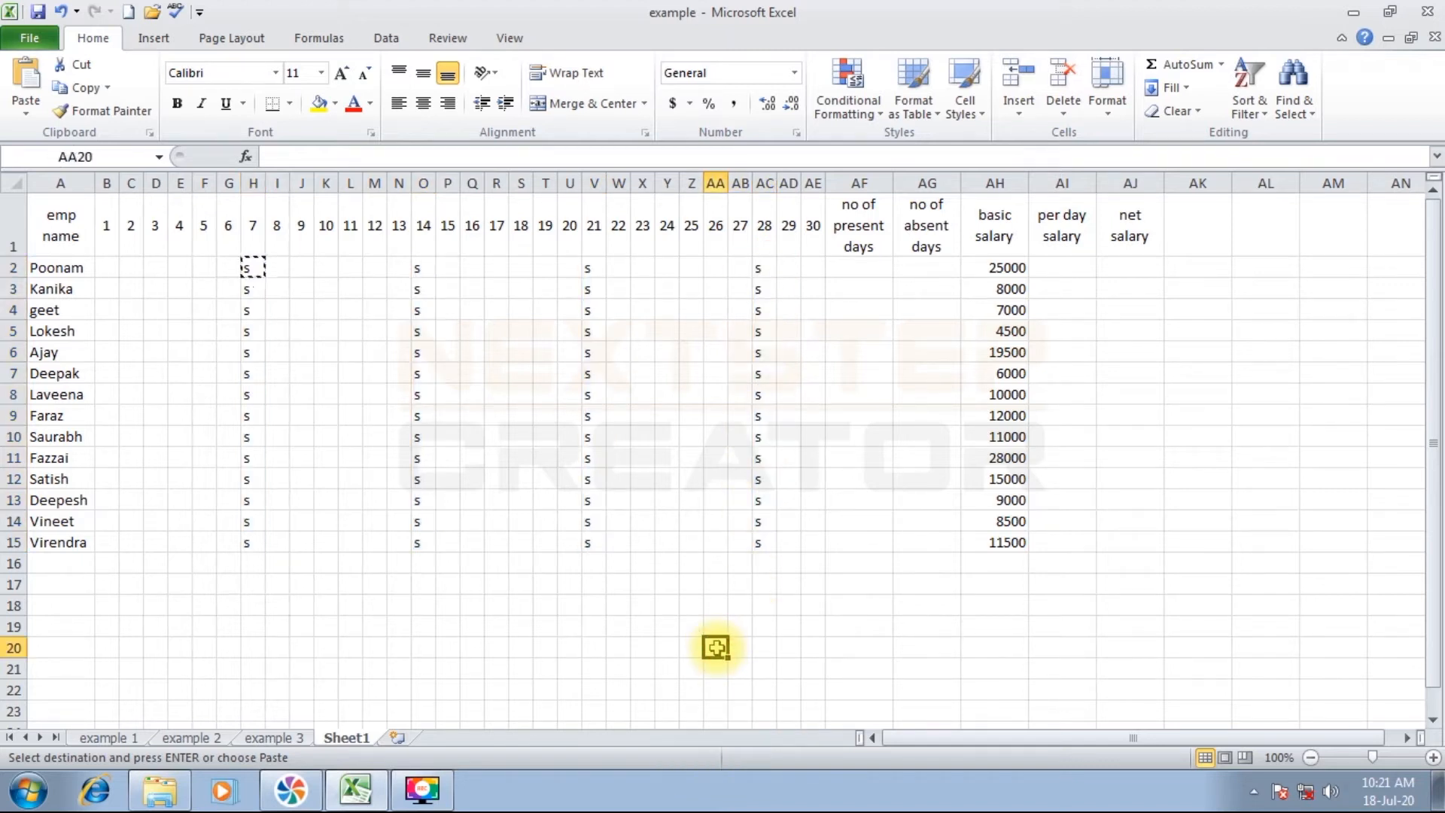
pyautogui.press('Escape')
# - Enter "p" in B2 and copy it to rows 2 to 15 of all day columns except 7, 14, 21 and 28
pyautogui.click(106, 265)
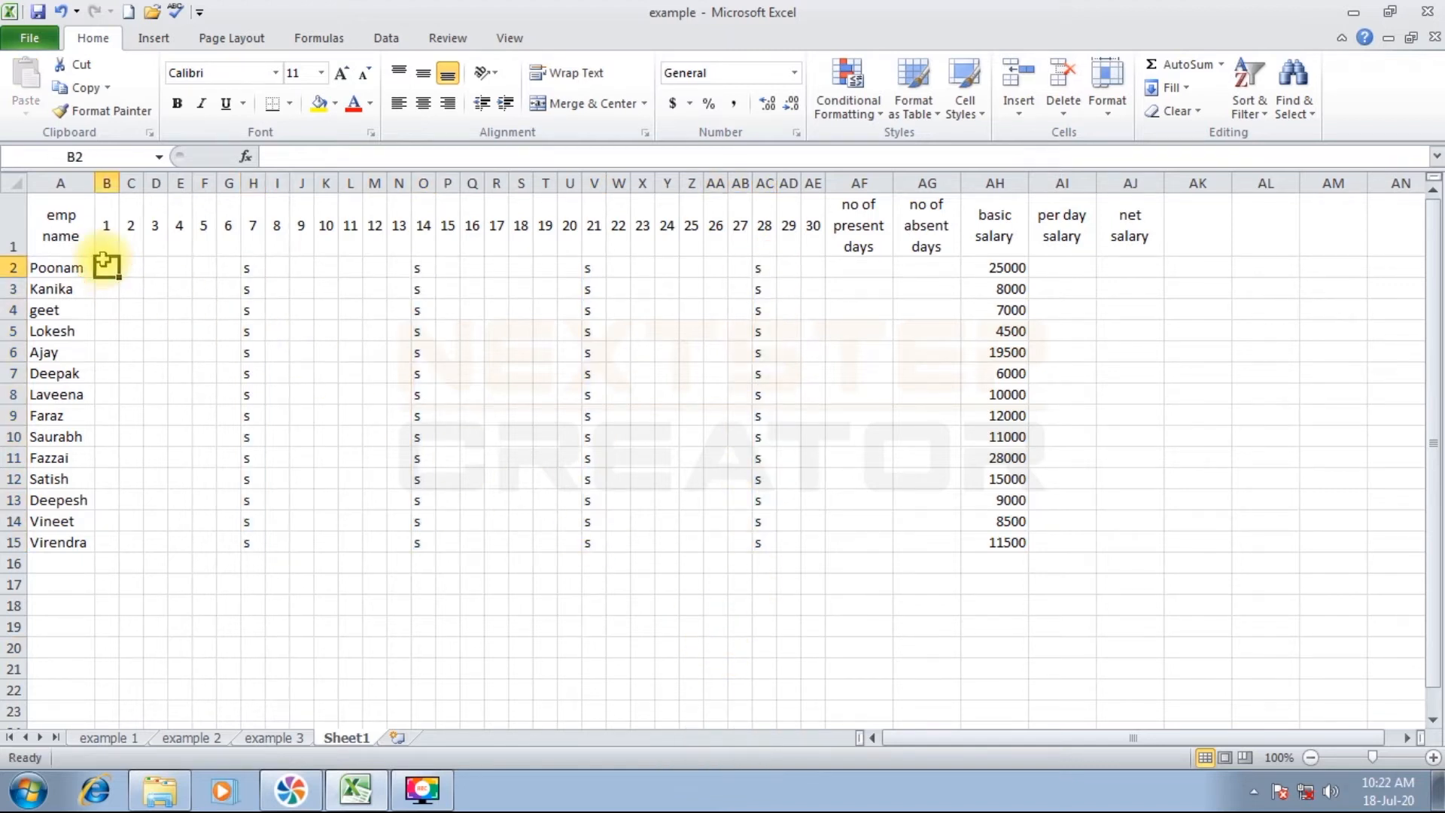
pyautogui.press('Return')
pyautogui.click(103, 266)
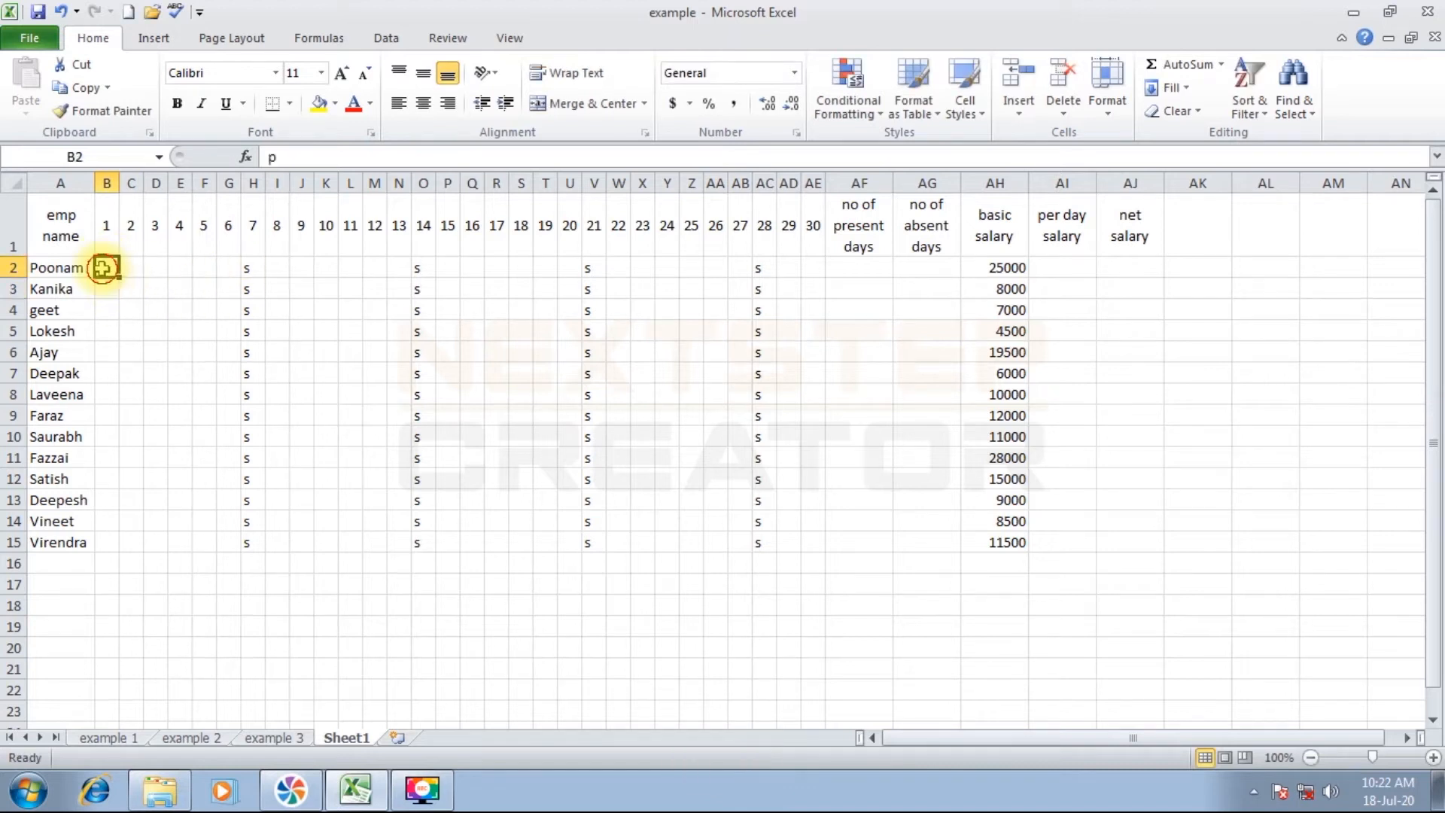
pyautogui.hotkey('ctrl', 'c')
pyautogui.moveTo(107, 267); pyautogui.dragTo(232, 541)
pyautogui.moveTo(277, 268); pyautogui.dragTo(440, 468)
pyautogui.moveTo(448, 268); pyautogui.dragTo(570, 542)
pyautogui.moveTo(619, 268); pyautogui.dragTo(738, 548)
pyautogui.moveTo(791, 268); pyautogui.dragTo(813, 536)
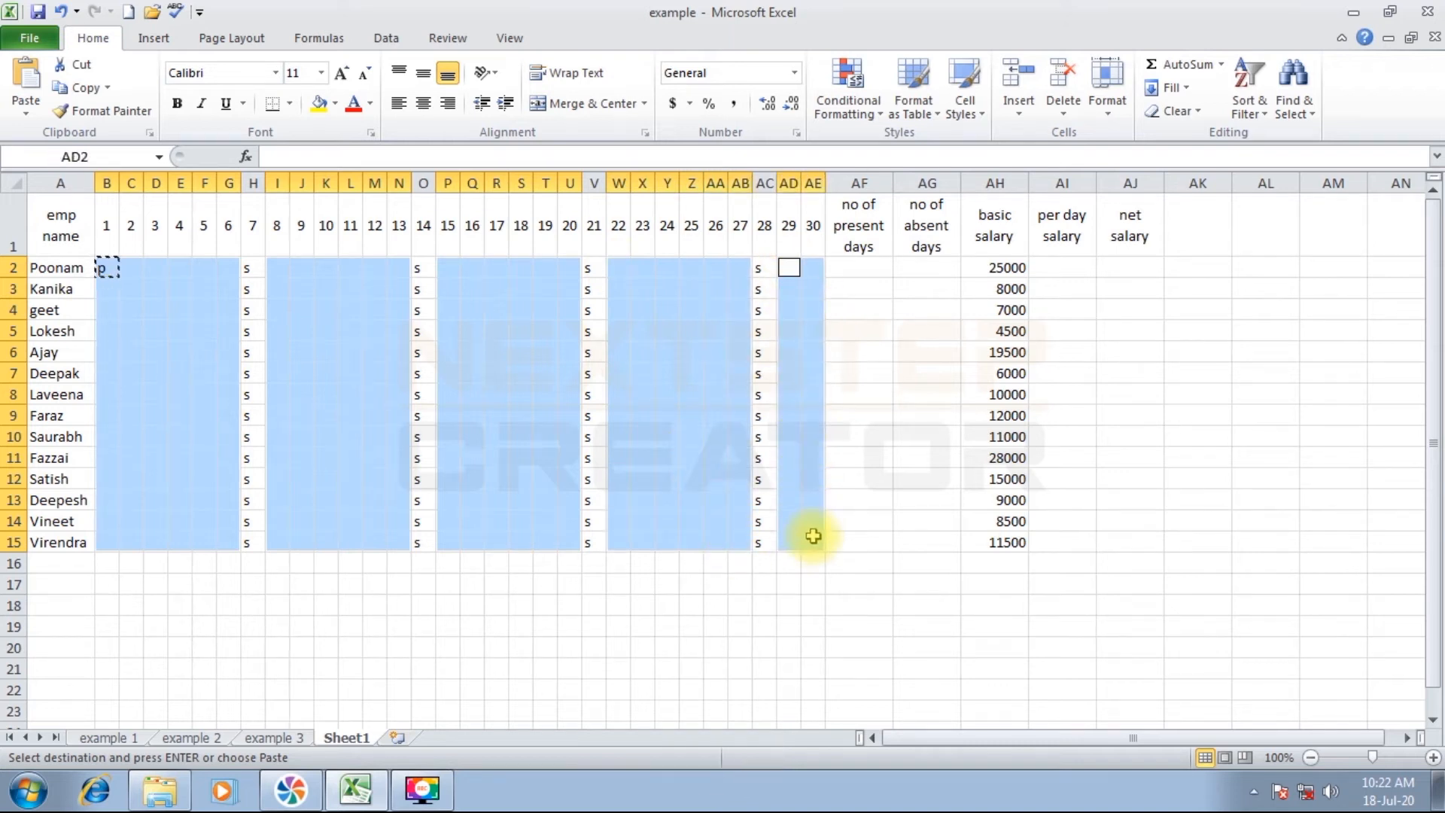
pyautogui.hotkey('ctrl', 'v')
pyautogui.press('Escape')
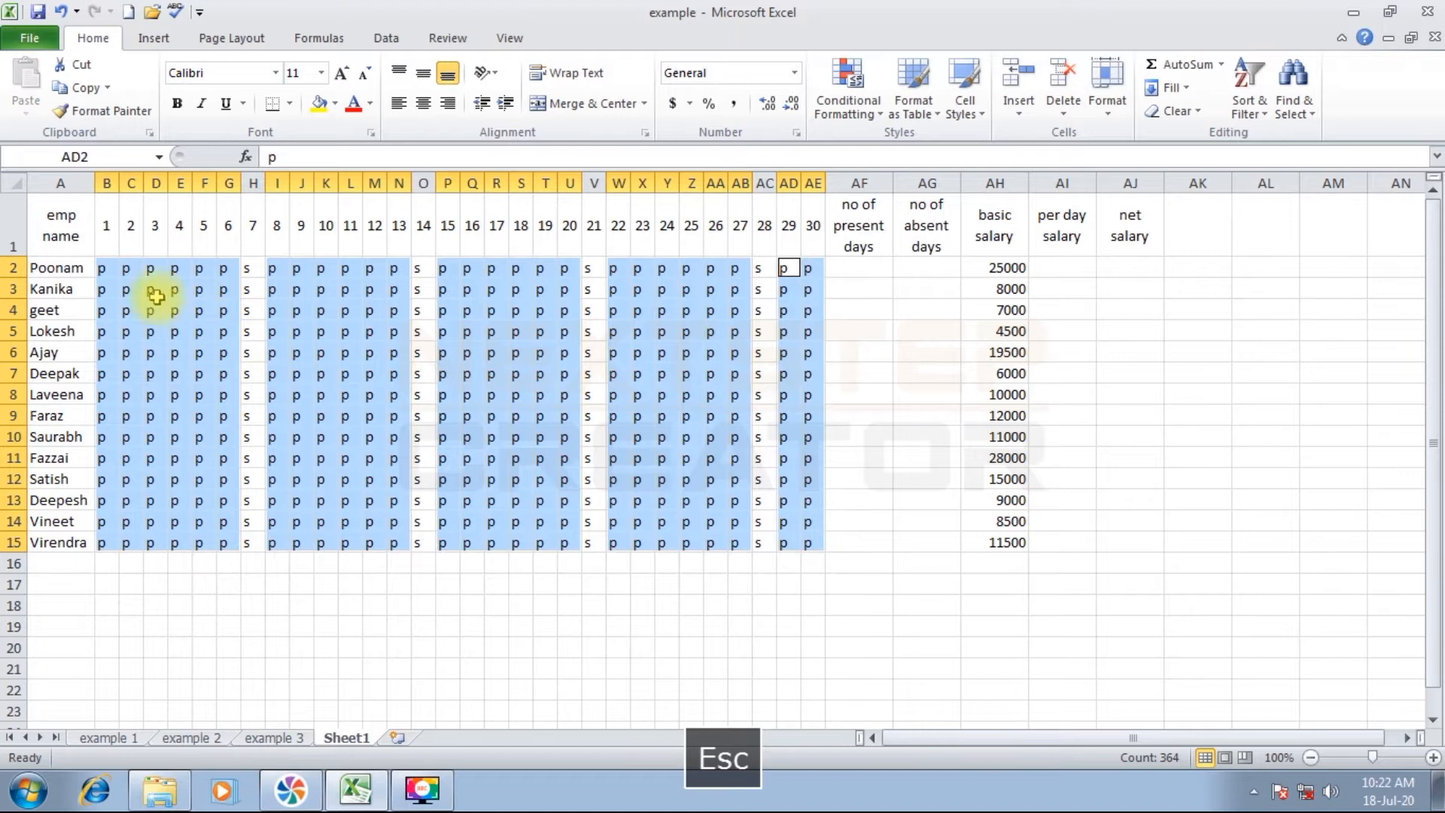
# - Mark absences by entering "a" in cells C2, C4 and E4
pyautogui.click(129, 289)
pyautogui.press('Up')
pyautogui.write('a')
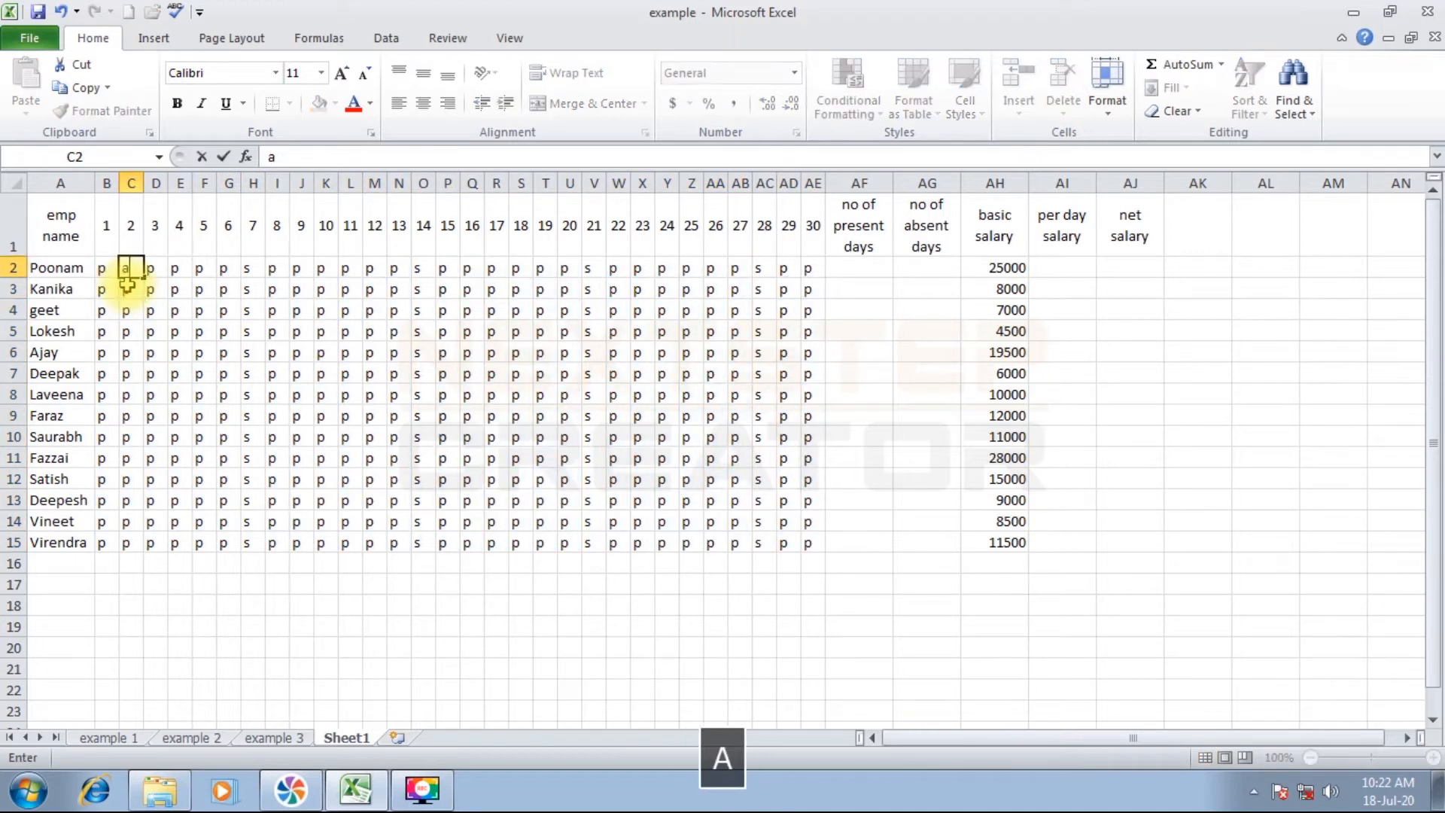
pyautogui.press('Down')
pyautogui.press('Down')
pyautogui.write('a')
pyautogui.press('Right')
pyautogui.press('Right')
pyautogui.write('a')
pyautogui.press('Up')
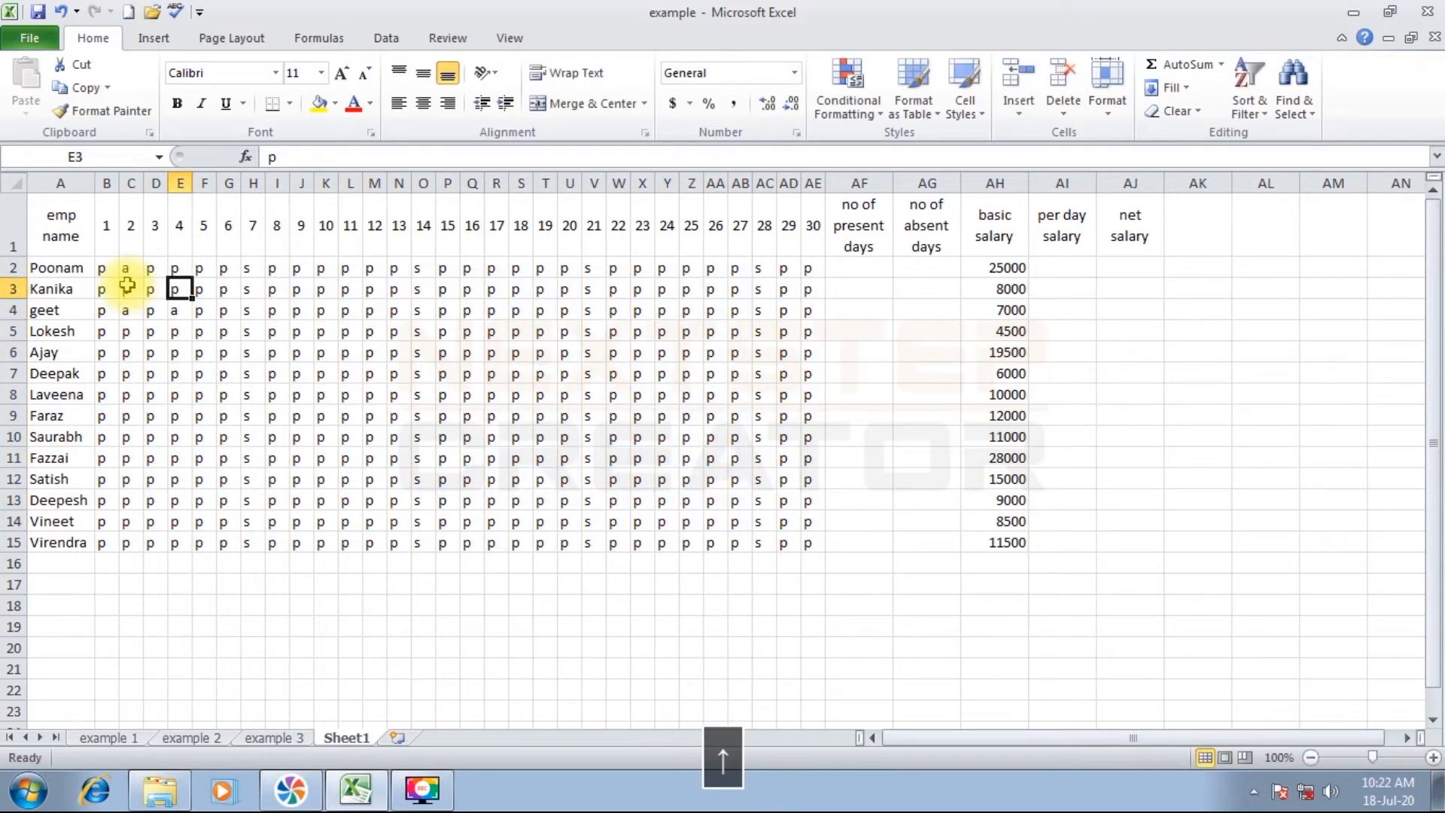
# - Mark further absences with "a" in cells E2, I2, I4, L4, L6, J6 and J8
pyautogui.press('Right')
pyautogui.write('a')
pyautogui.press('Down')
pyautogui.press('Down')
pyautogui.write('a')
pyautogui.press('Right')
pyautogui.press('Right')
pyautogui.press('Right')
pyautogui.write('a')
pyautogui.press('Down')
pyautogui.press('Down')
pyautogui.write('a')
pyautogui.press('Left')
pyautogui.press('Left')
pyautogui.write('a')
pyautogui.press('Down')
pyautogui.press('Down')
pyautogui.write('a')
pyautogui.press('Right')
pyautogui.press('Right')
pyautogui.press('Right')
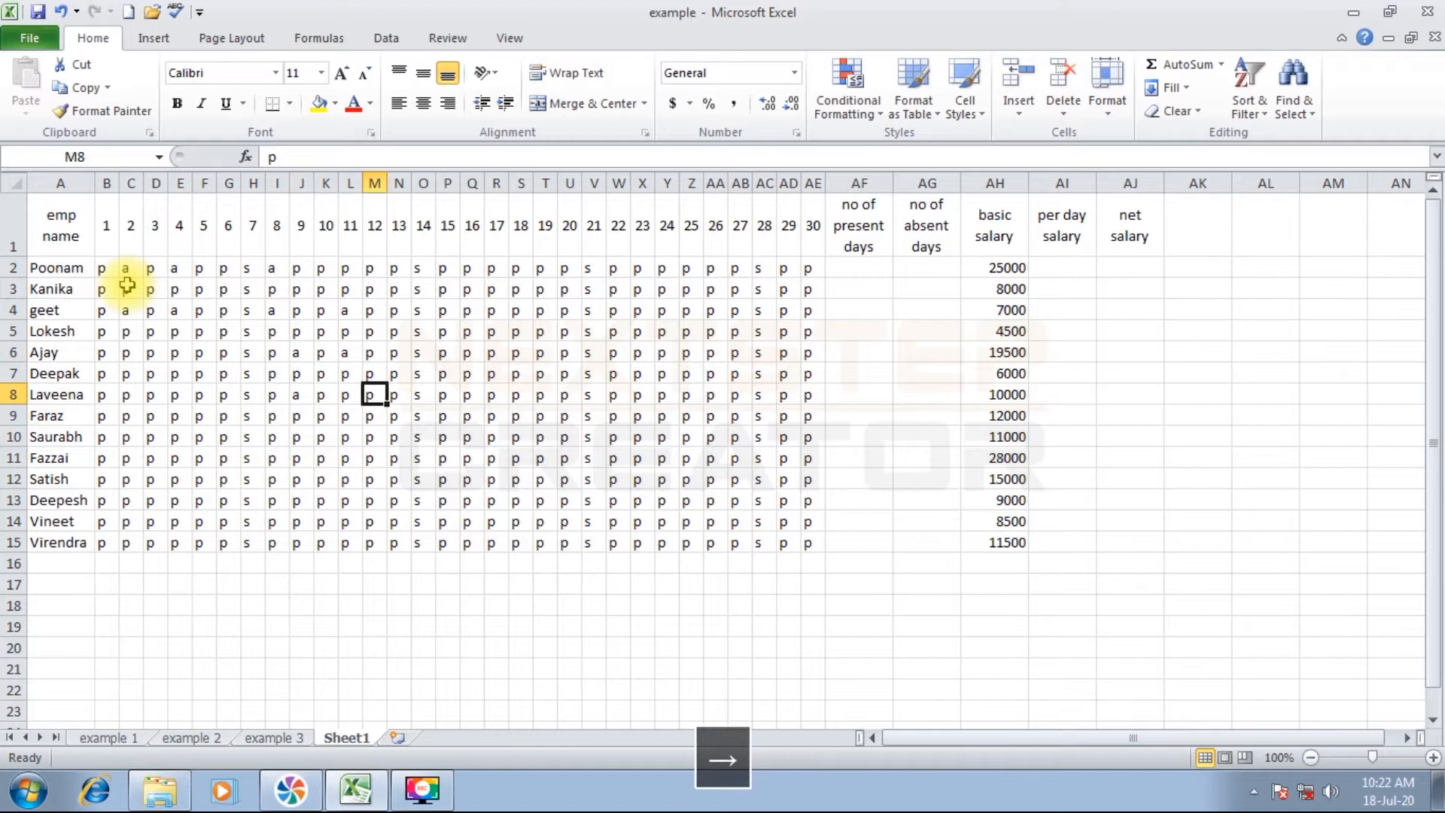
# - Mark absences with "a" in cells P8, S8, S5, W5, W9 and Y12
pyautogui.write('a')
pyautogui.press('Right')
pyautogui.press('Right')
pyautogui.press('Right')
pyautogui.write('a')
pyautogui.press('Up')
pyautogui.press('Up')
pyautogui.press('Up')
pyautogui.write('a')
pyautogui.press('Right')
pyautogui.press('Right')
pyautogui.press('Right')
pyautogui.write('a')
pyautogui.press('Down')
pyautogui.press('Down')
pyautogui.press('Down')
pyautogui.press('Down')
pyautogui.write('a')
pyautogui.press('Right')
pyautogui.press('Right')
pyautogui.press('Down')
pyautogui.press('Left')
pyautogui.press('Left')
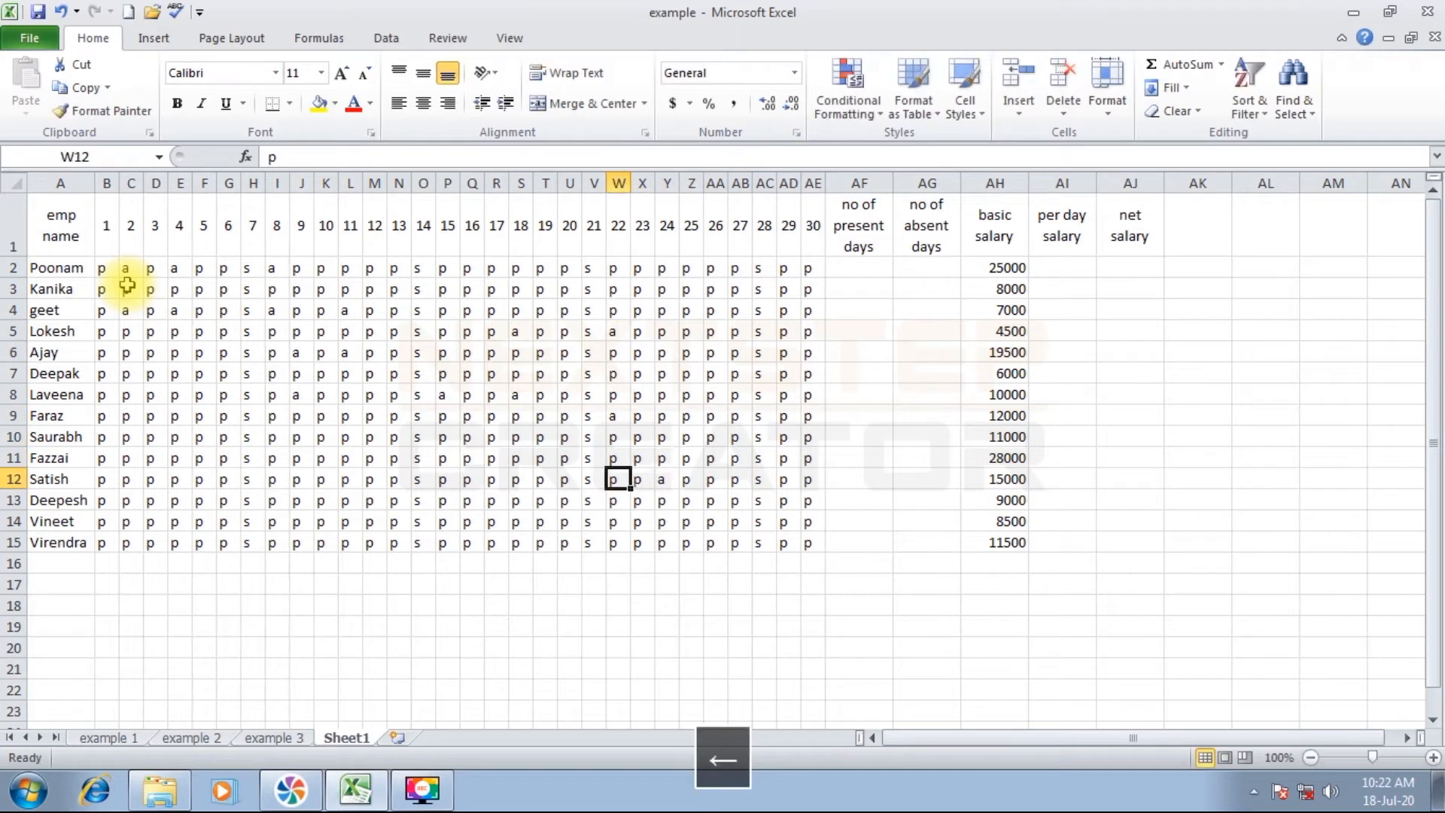
# - Mark absences with "a" in cells S12, T12 and U12, and in J14, L14, P14 and R14
pyautogui.write('a')
pyautogui.press('Left')
pyautogui.write('a')
pyautogui.press('Left')
pyautogui.write('a')
pyautogui.press('Left')
pyautogui.press('Down')
pyautogui.press('Down')
pyautogui.write('a')
pyautogui.press('Left')
pyautogui.press('Left')
pyautogui.write('a')
pyautogui.press('Left')
pyautogui.press('Left')
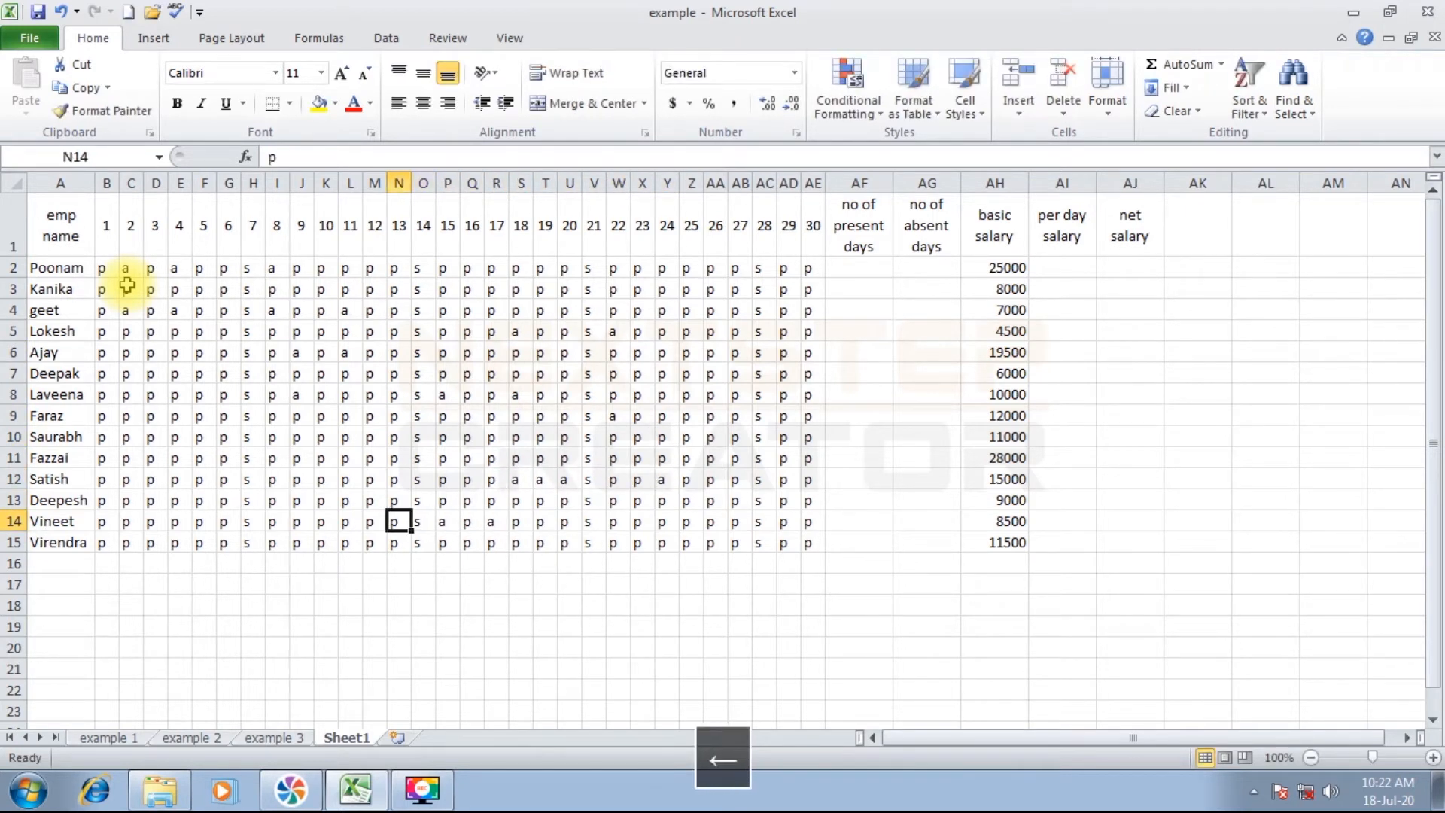
pyautogui.write('a')
pyautogui.press('Return')
pyautogui.press('Up')
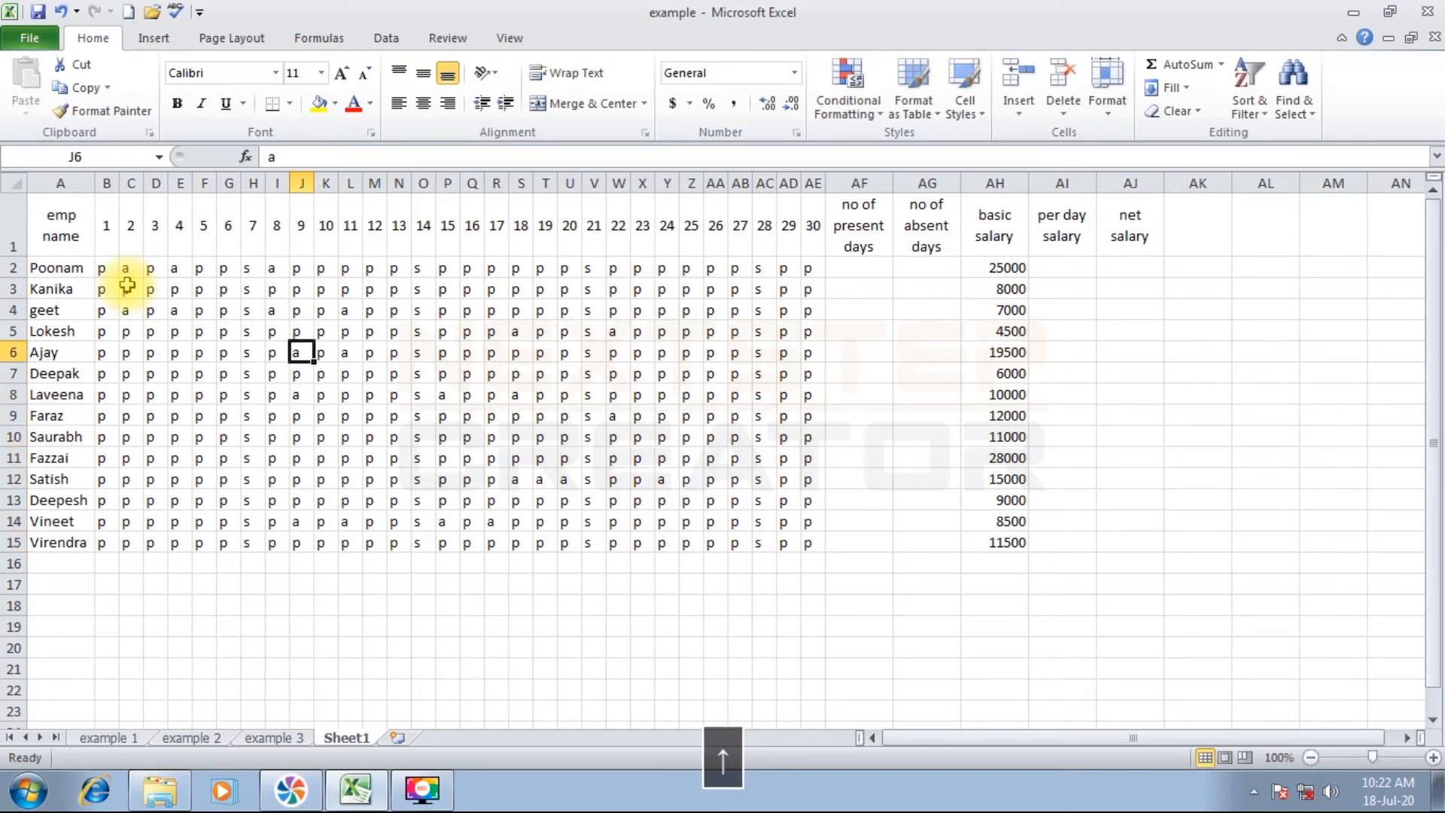
pyautogui.press('Escape')
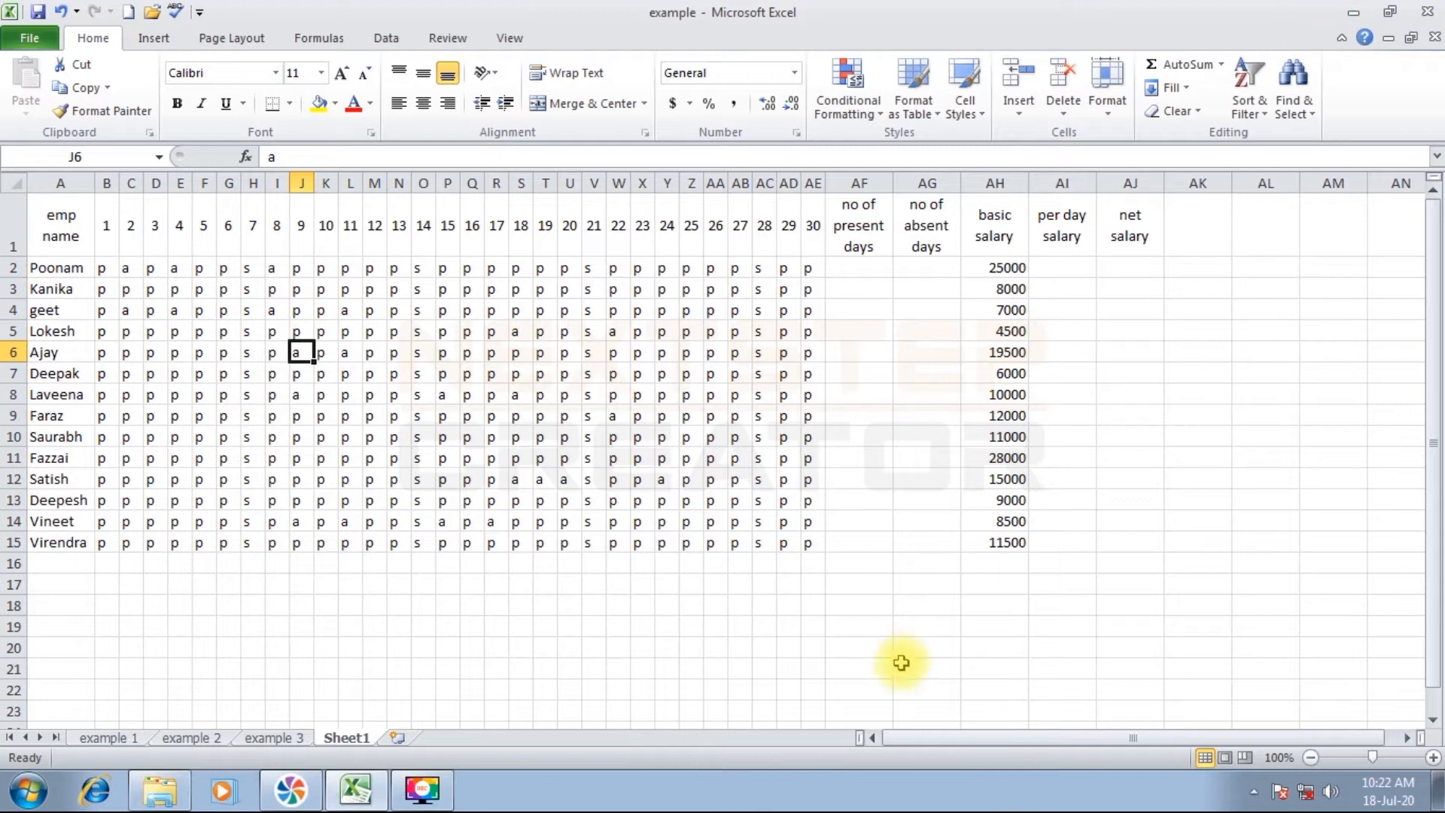
# - Add a conditional format to B2:AE15 that gives cells containing "a" a Light Red Fill with Dark Red Text
pyautogui.click(351, 646)
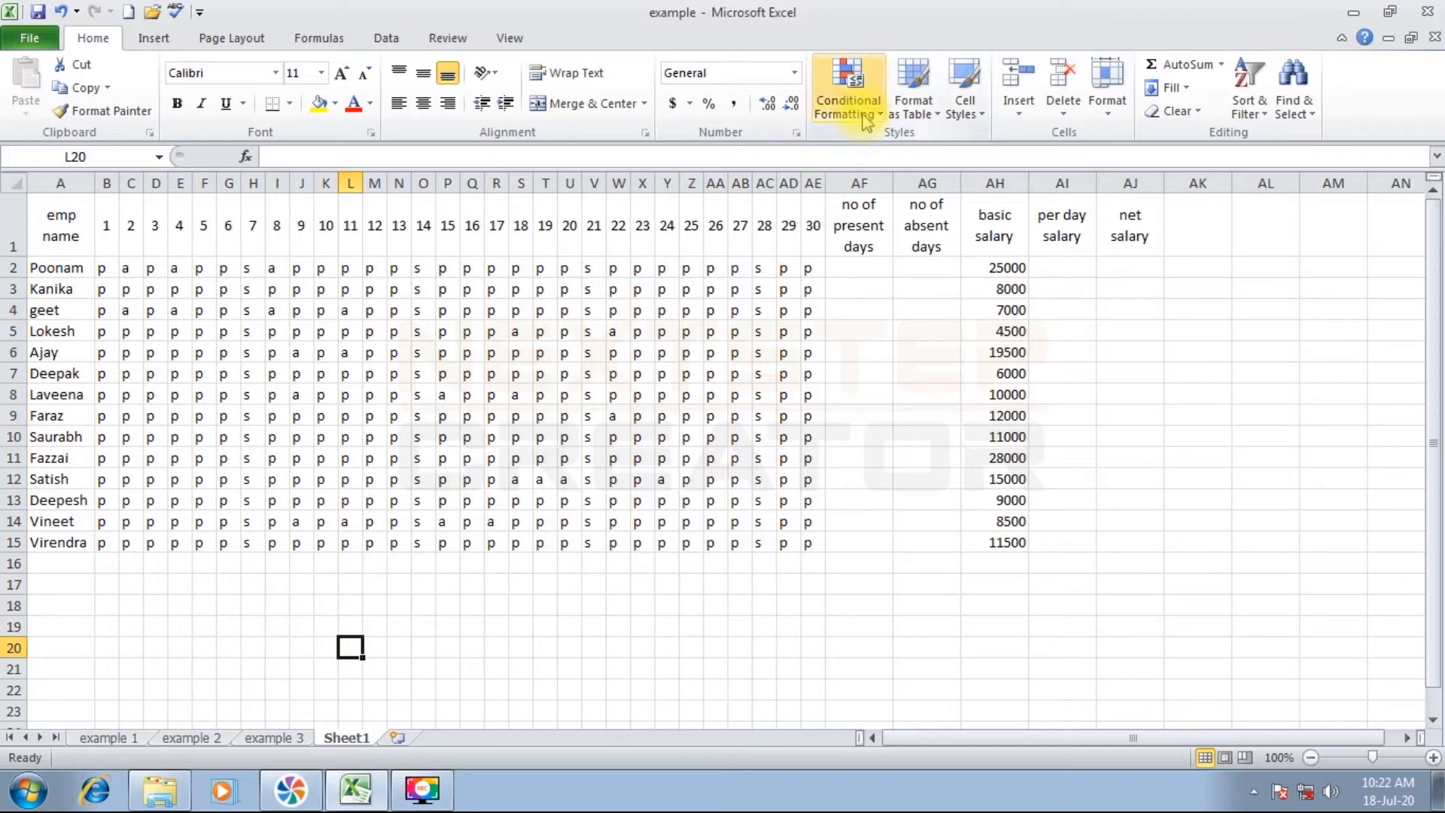
pyautogui.click(276, 605)
pyautogui.moveTo(109, 268); pyautogui.dragTo(806, 541)
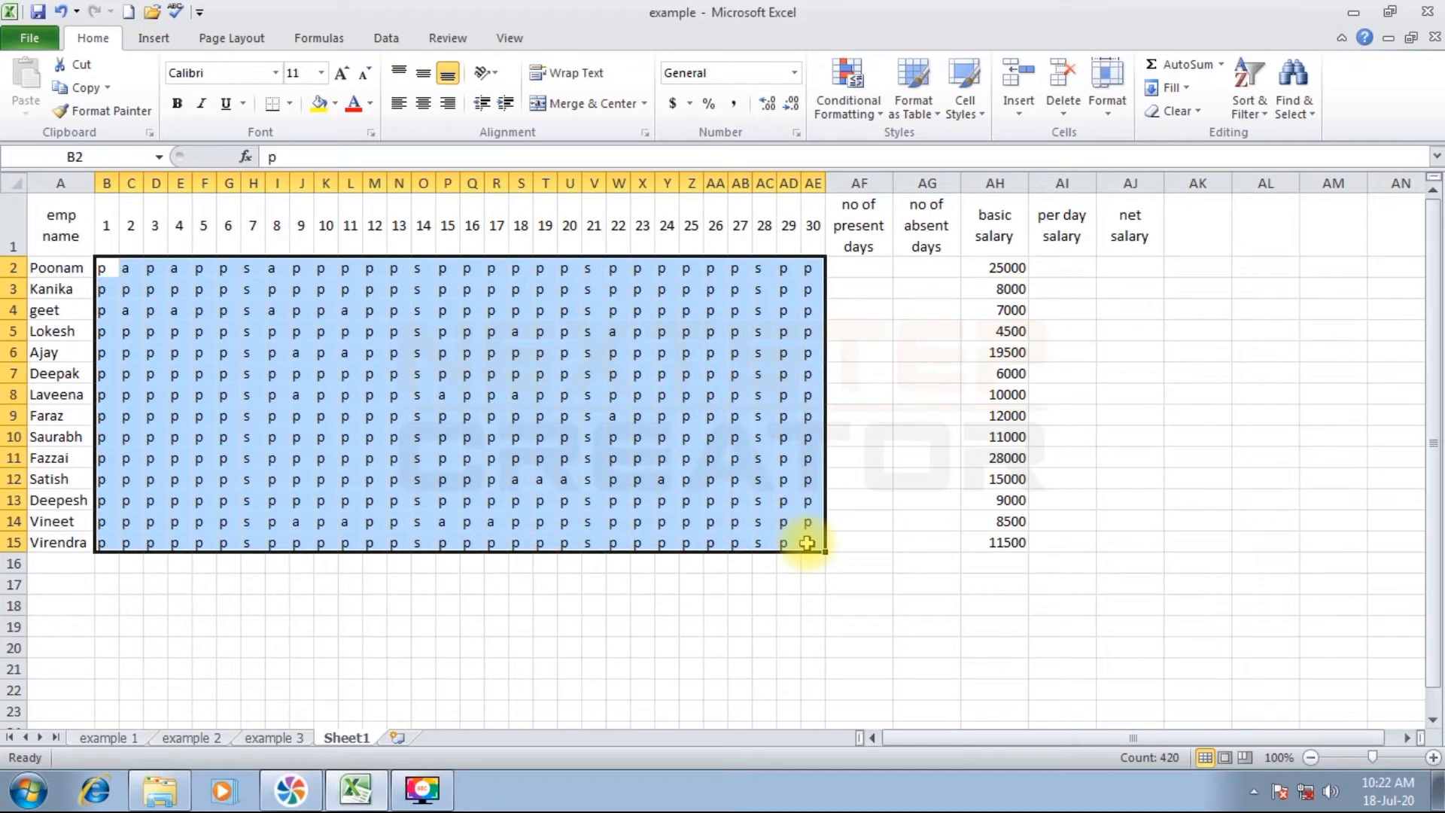
pyautogui.click(858, 109)
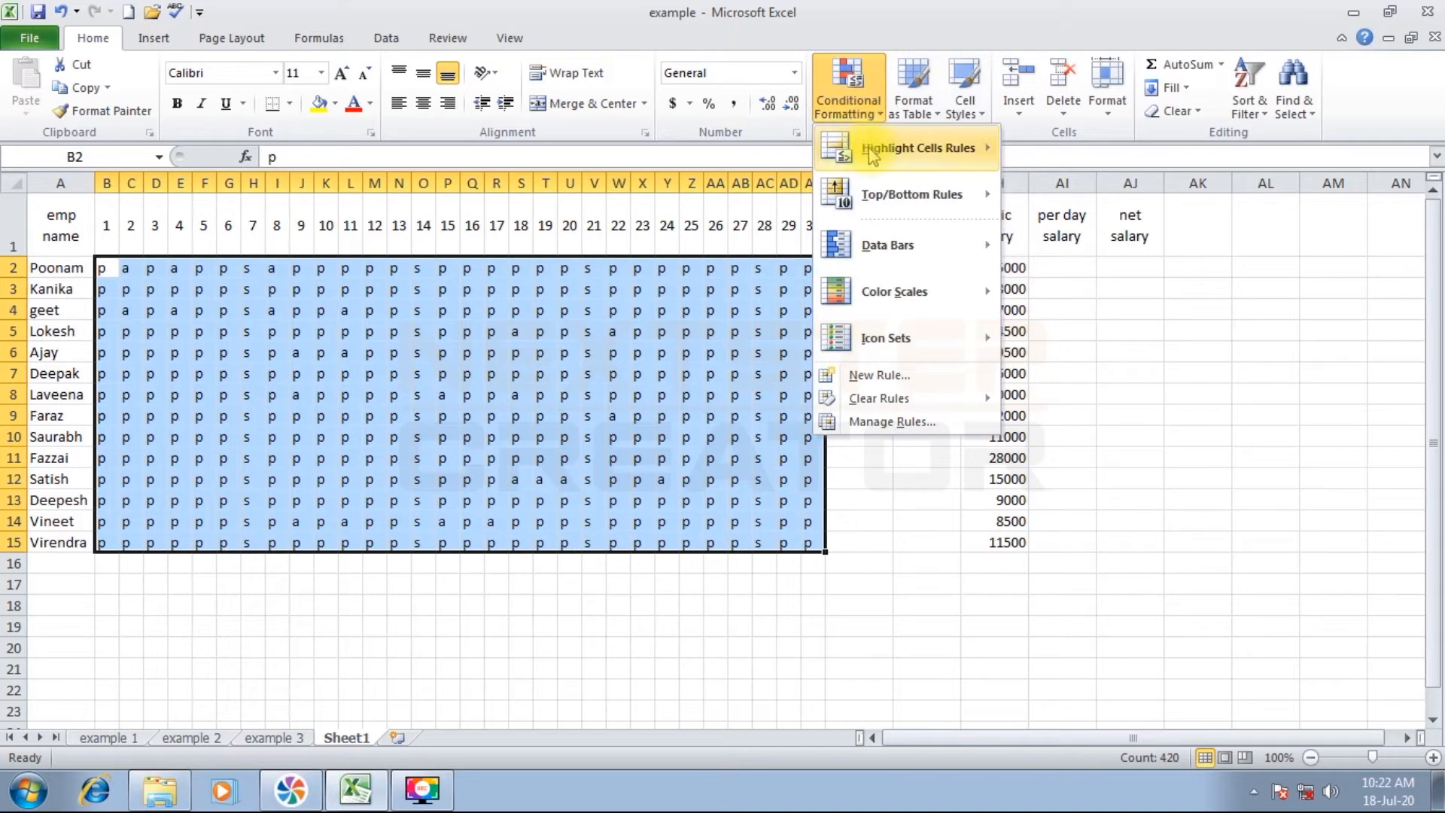
pyautogui.moveTo(871, 155)
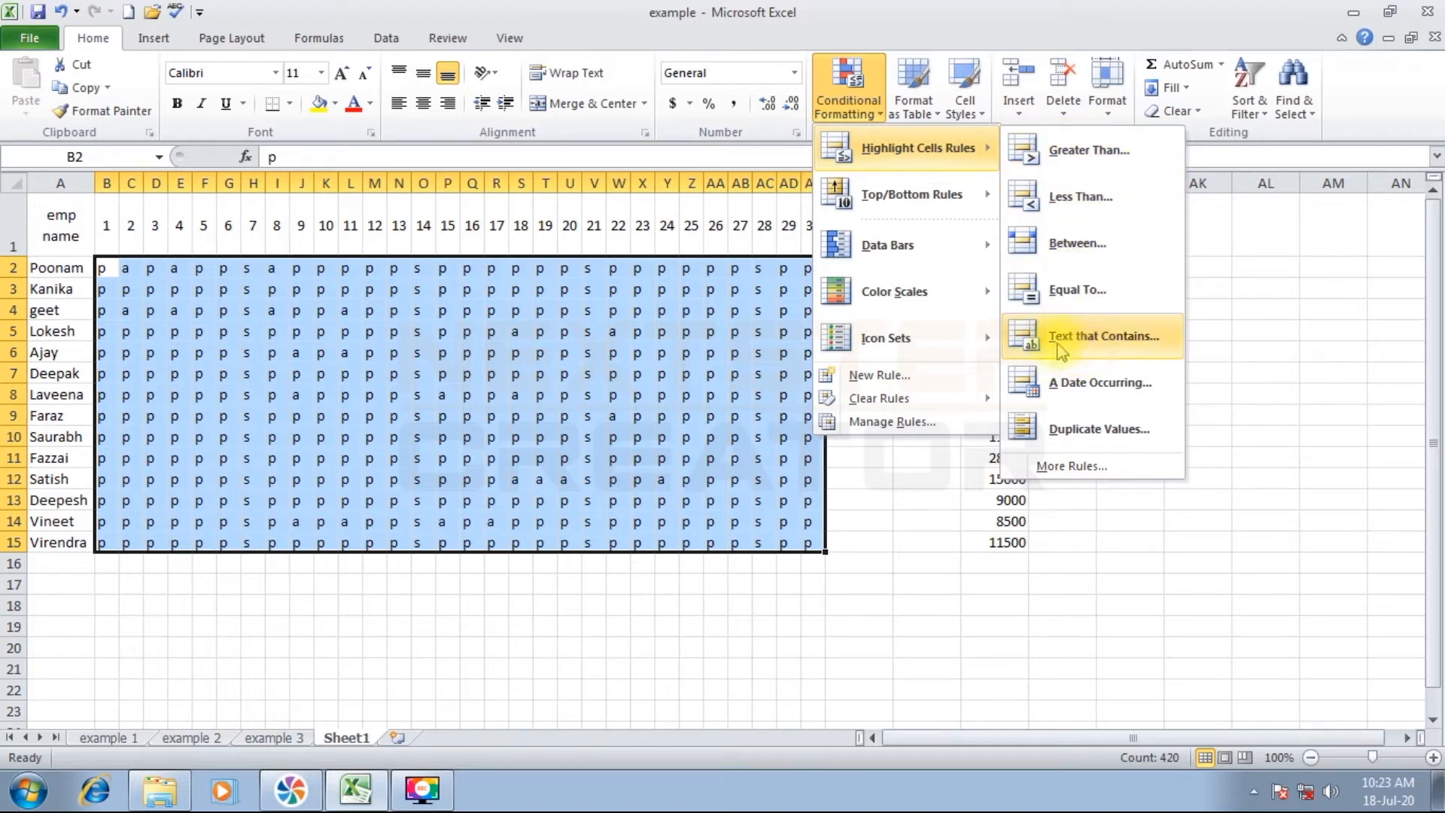
pyautogui.click(1103, 337)
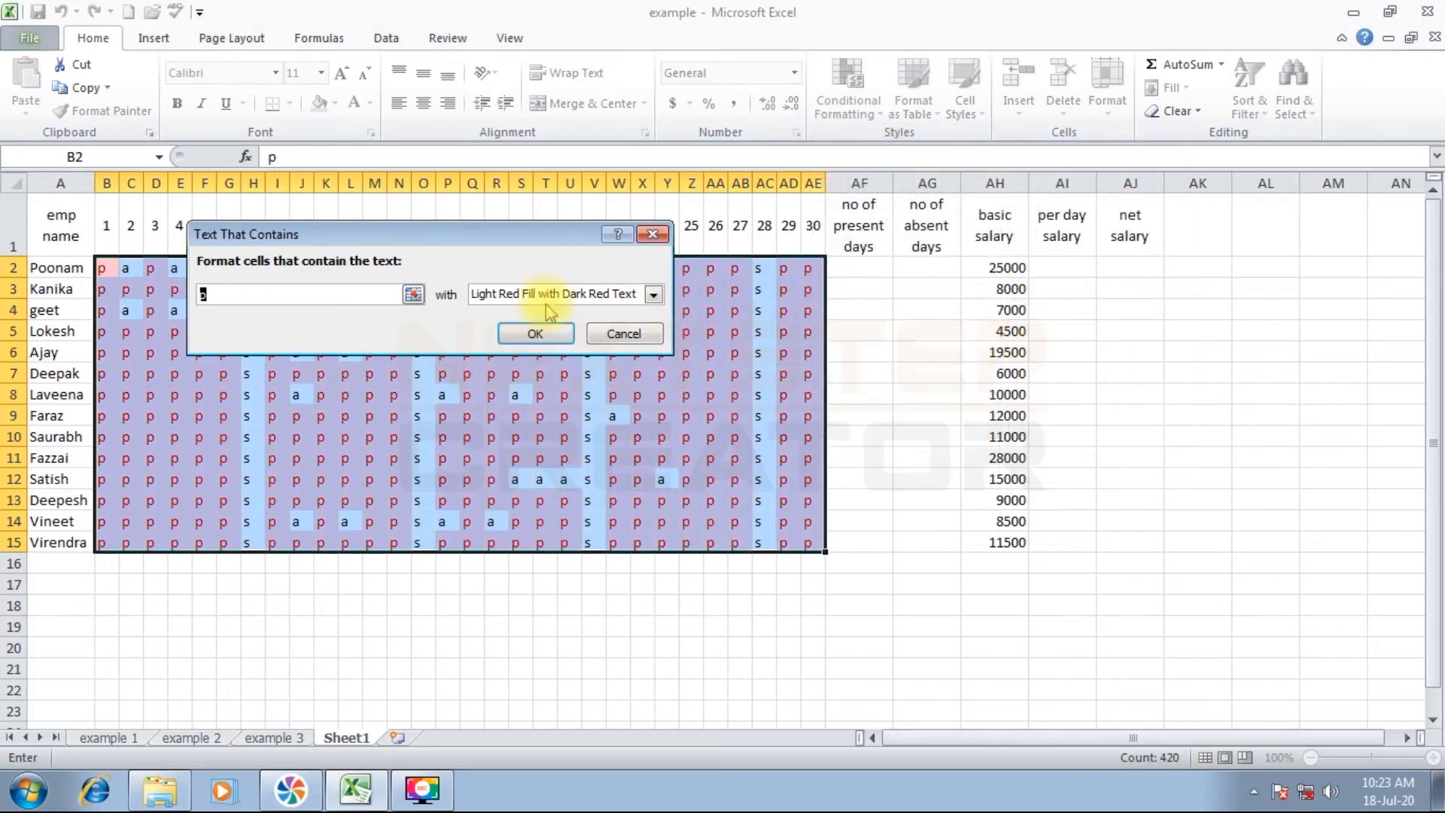
pyautogui.write('a')
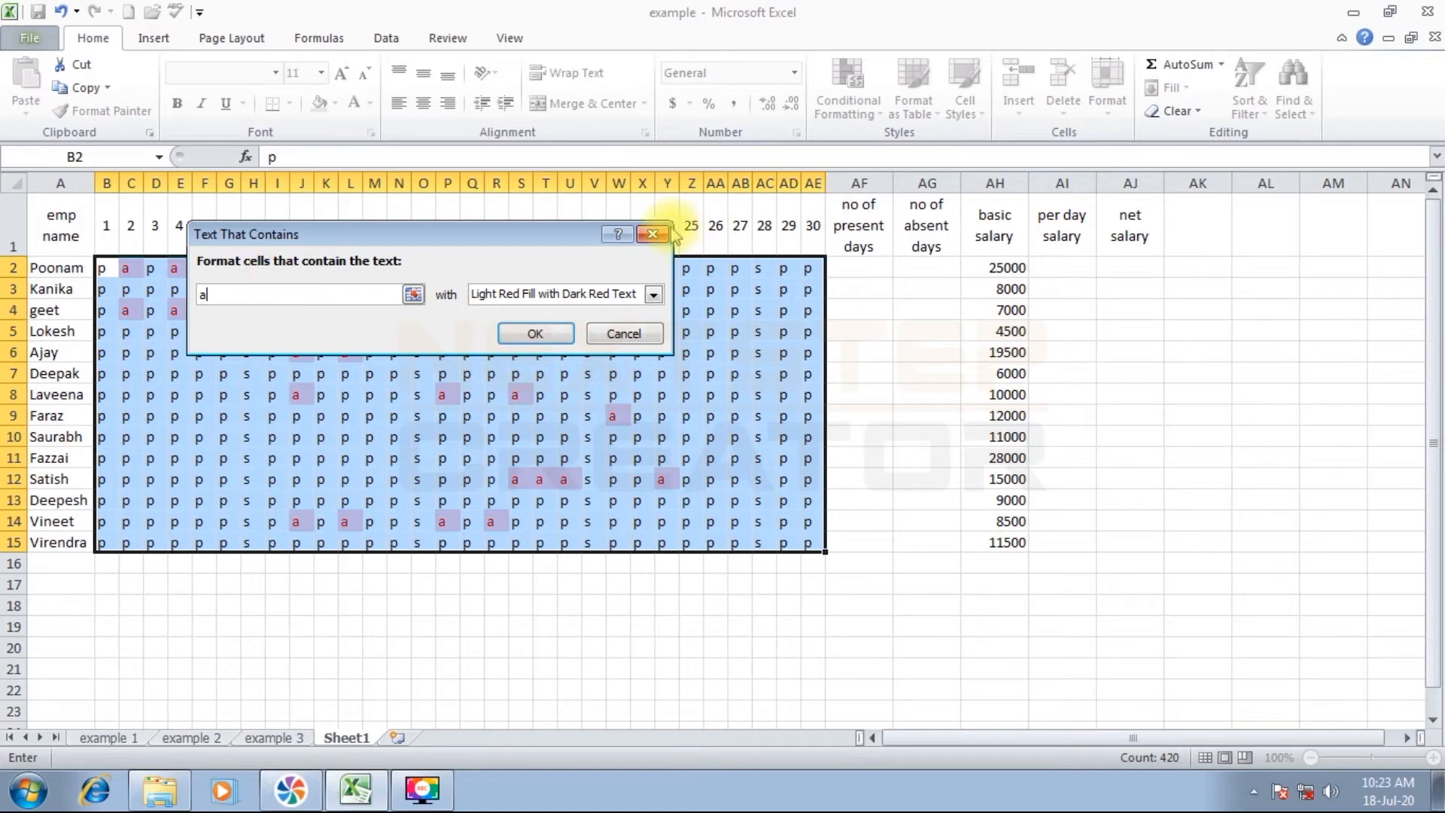
pyautogui.click(547, 333)
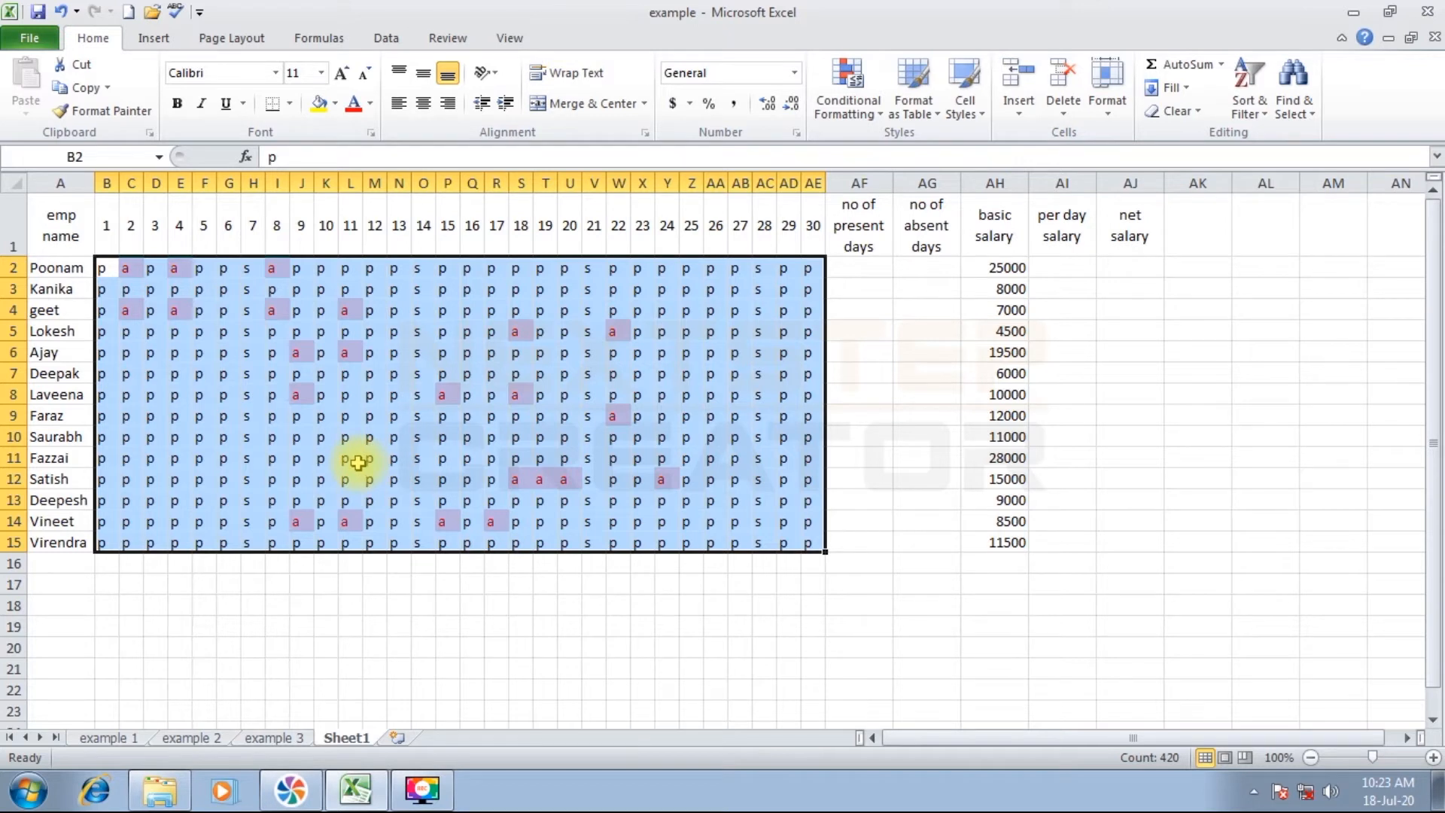
# - Start a text-contains conditional format for B2:AE15 that targets cells containing "s" and uses a custom format
pyautogui.click(845, 111)
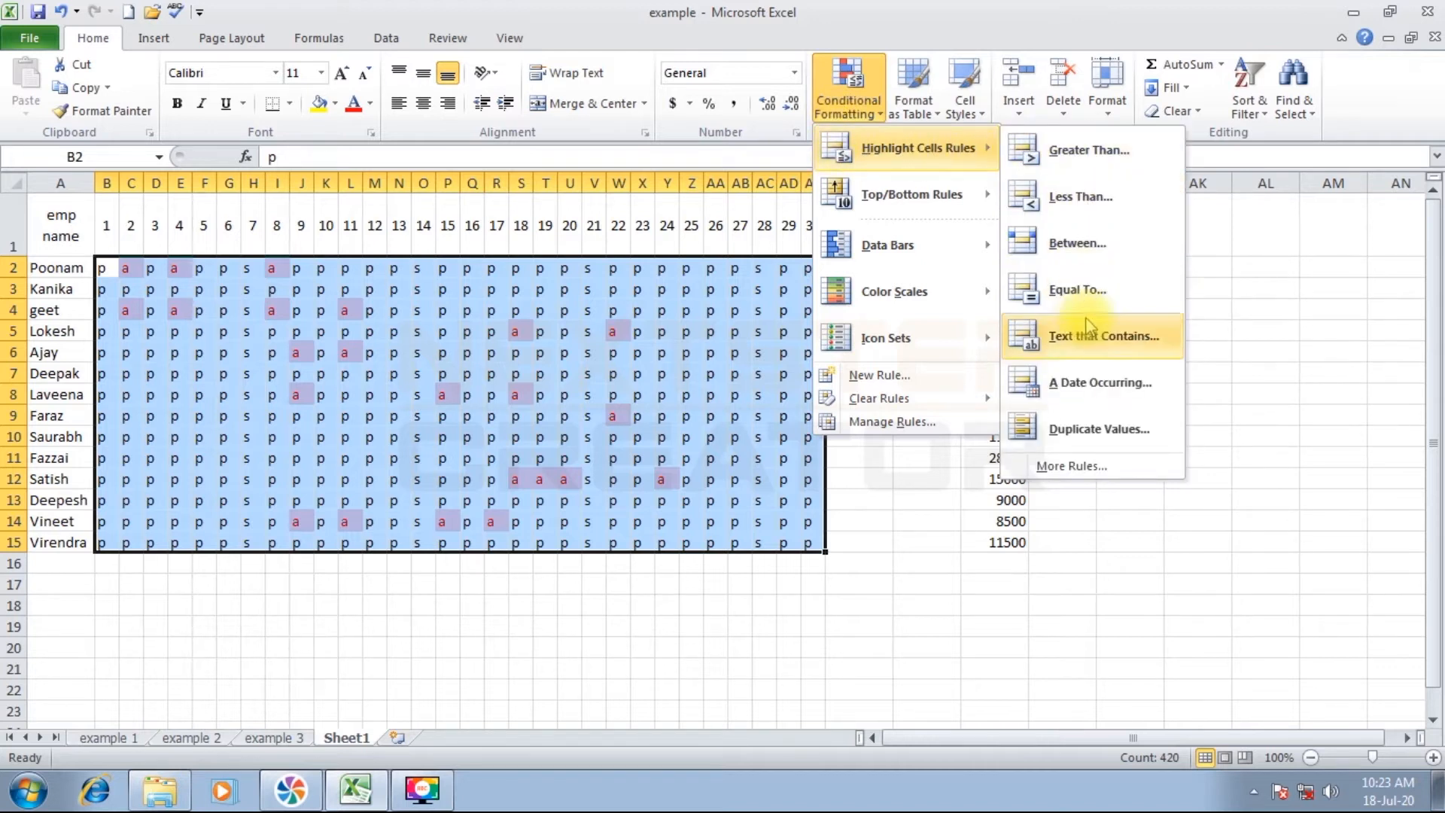
pyautogui.click(1084, 340)
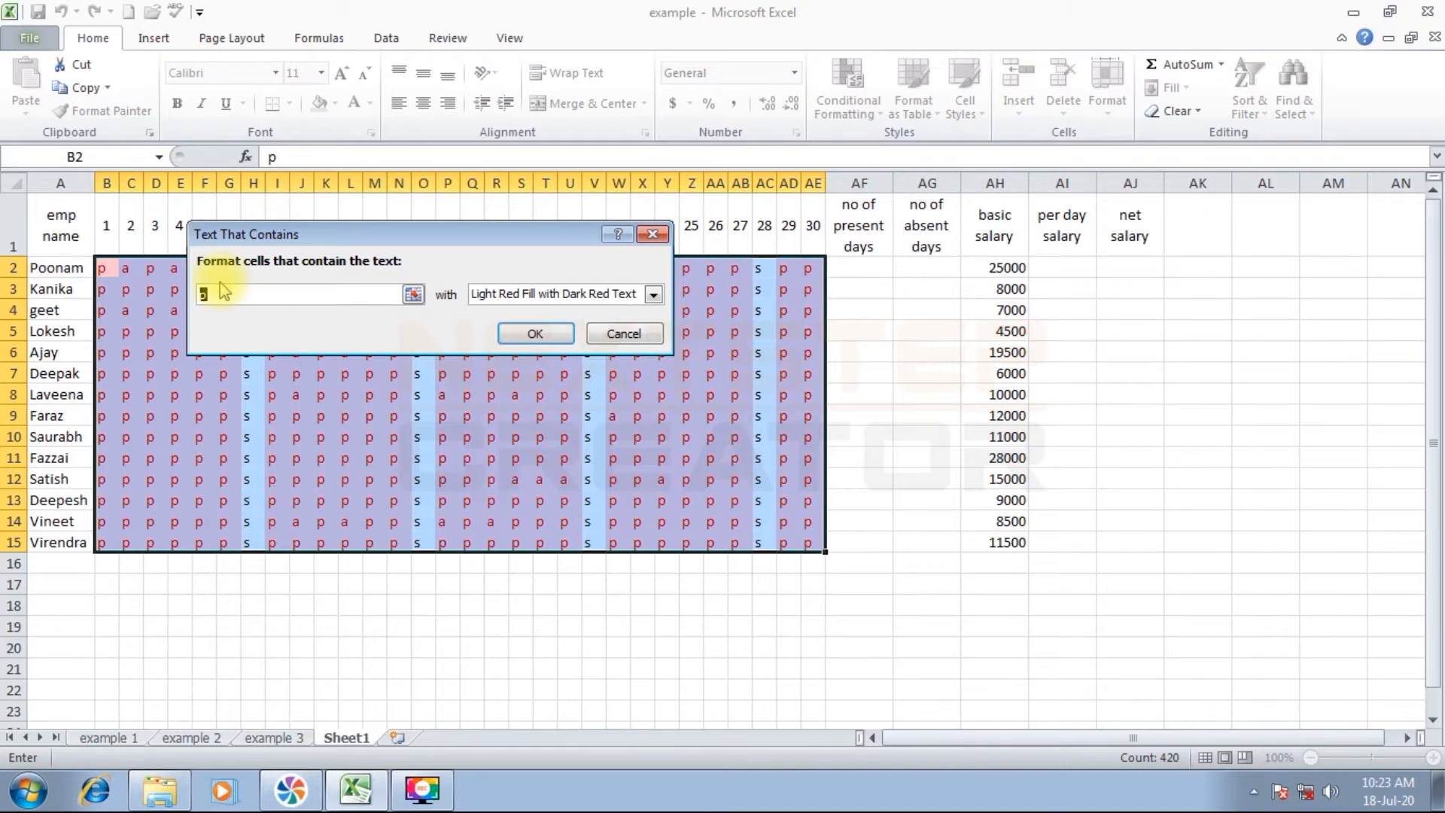
pyautogui.write('s')
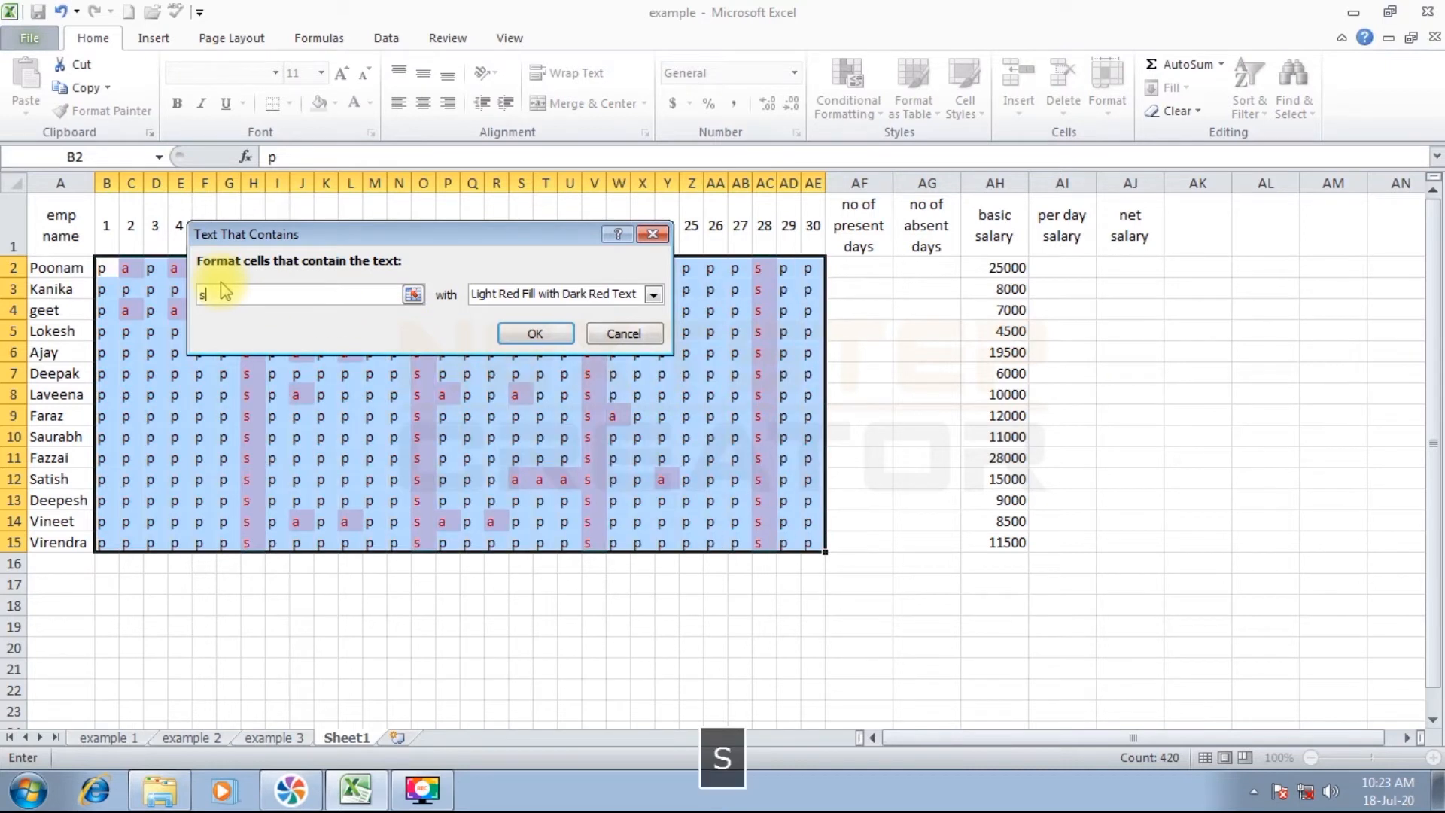
pyautogui.click(652, 295)
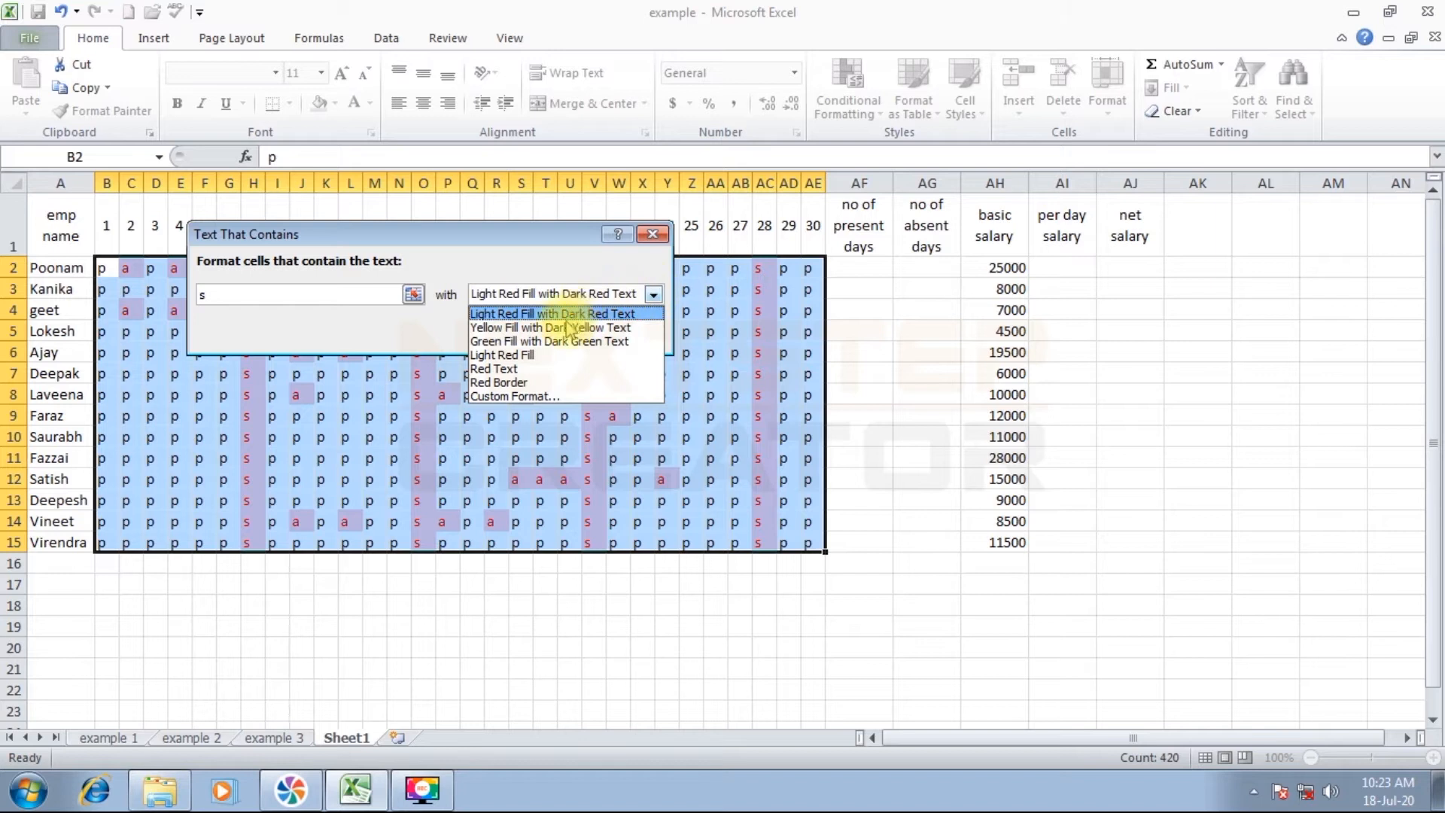
pyautogui.click(539, 341)
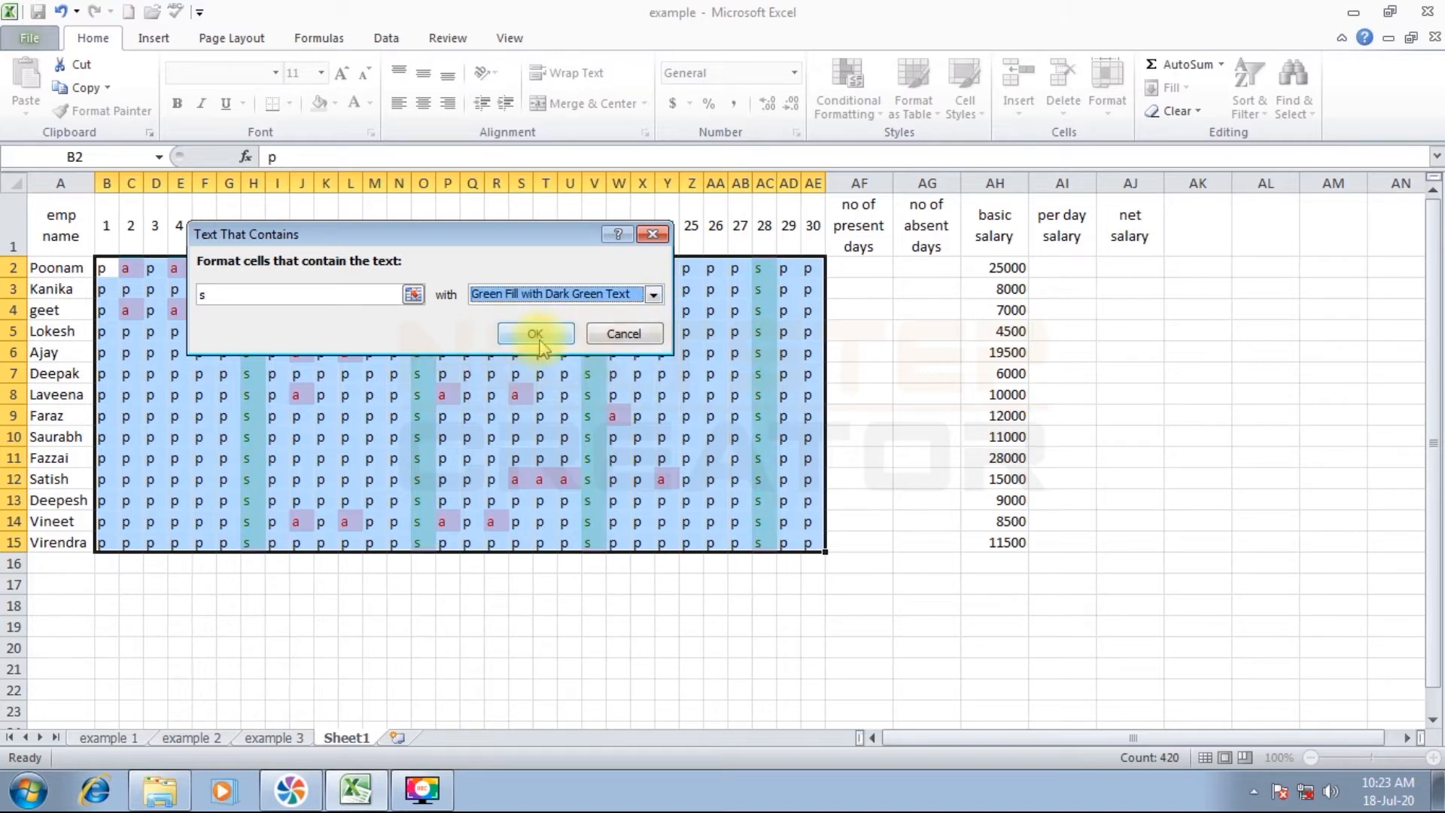
pyautogui.click(651, 294)
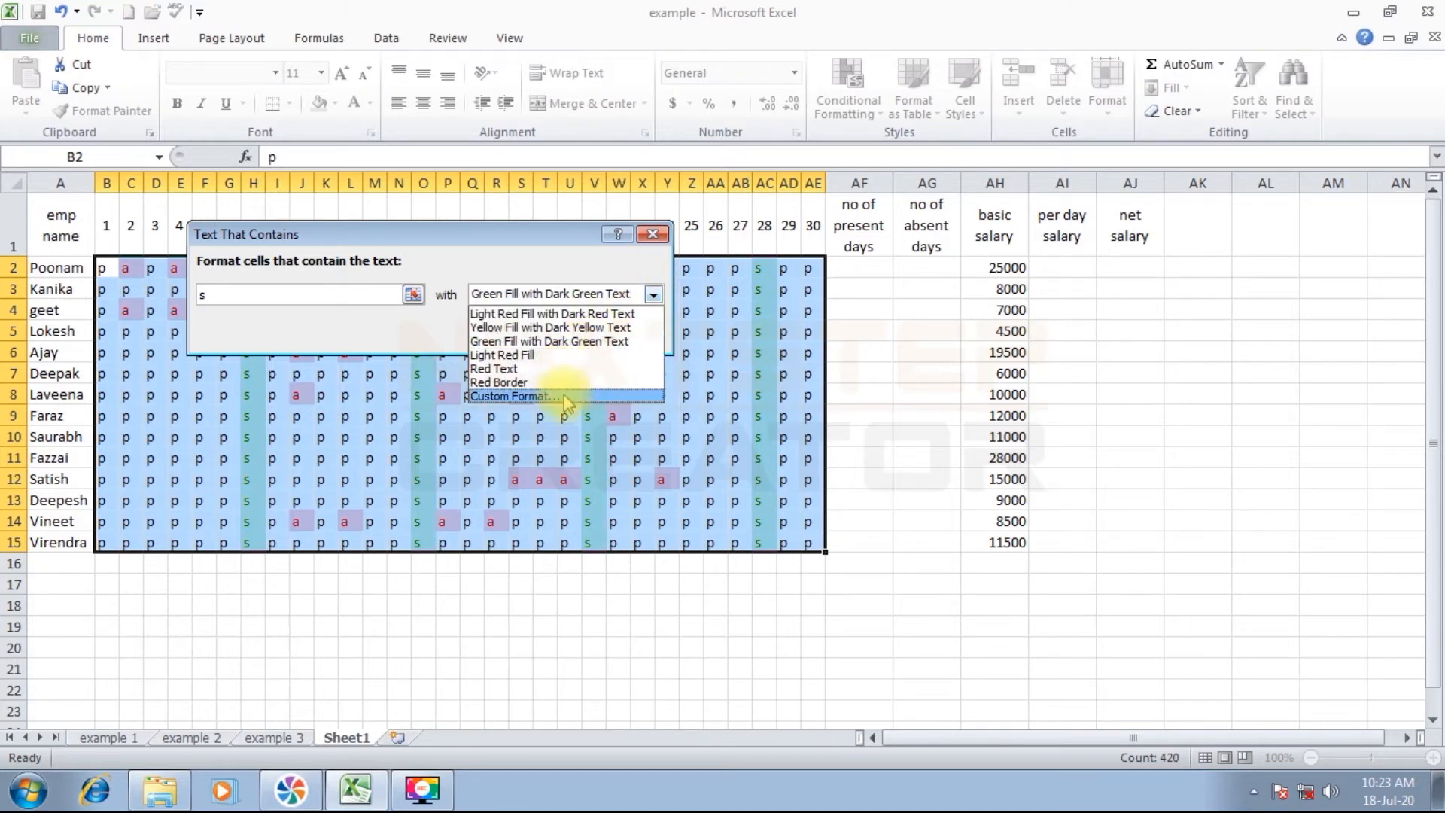
pyautogui.click(512, 396)
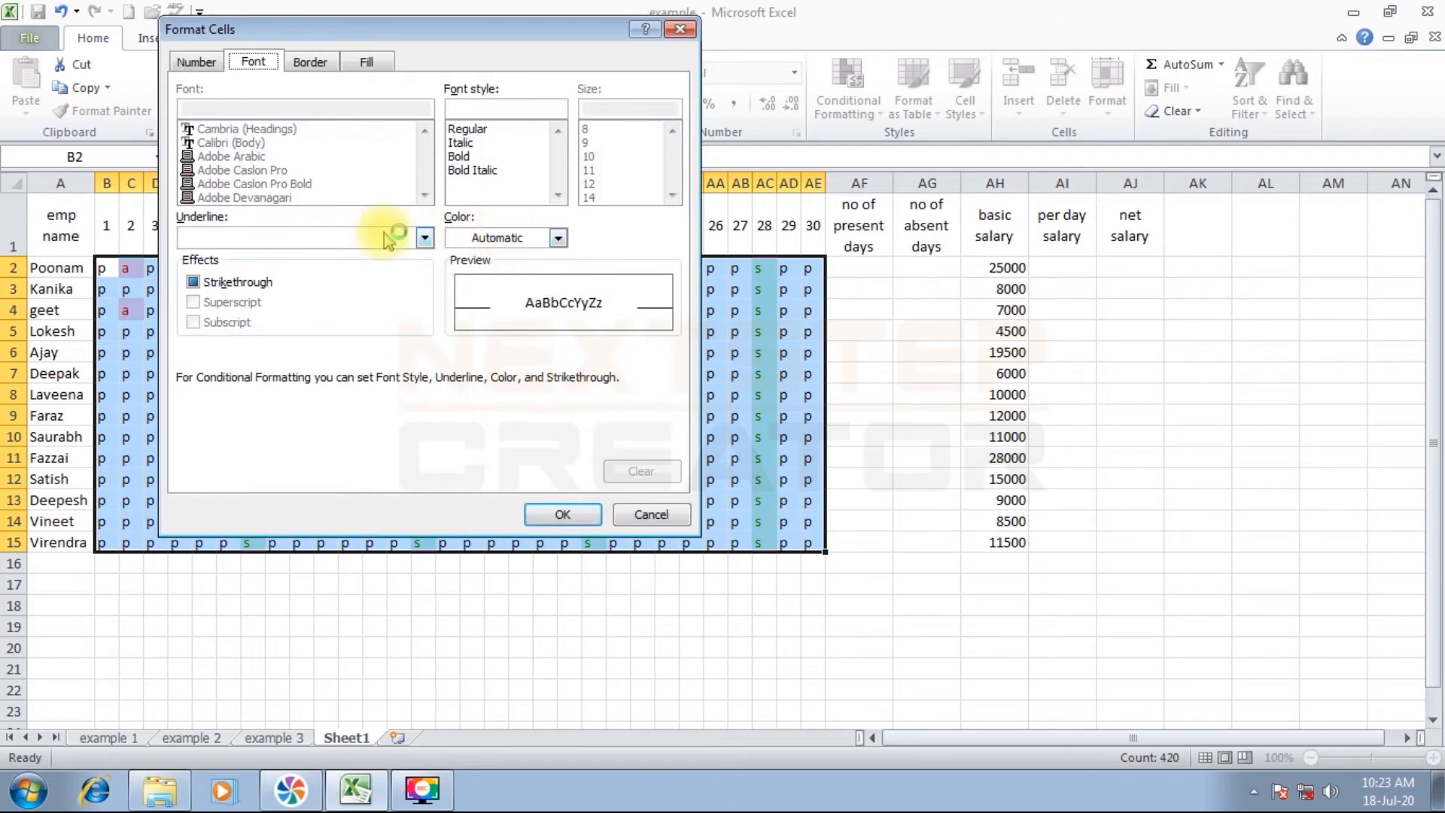
# - Set the rule's custom format to bold green text on a yellow fill and apply the rule
pyautogui.click(474, 157)
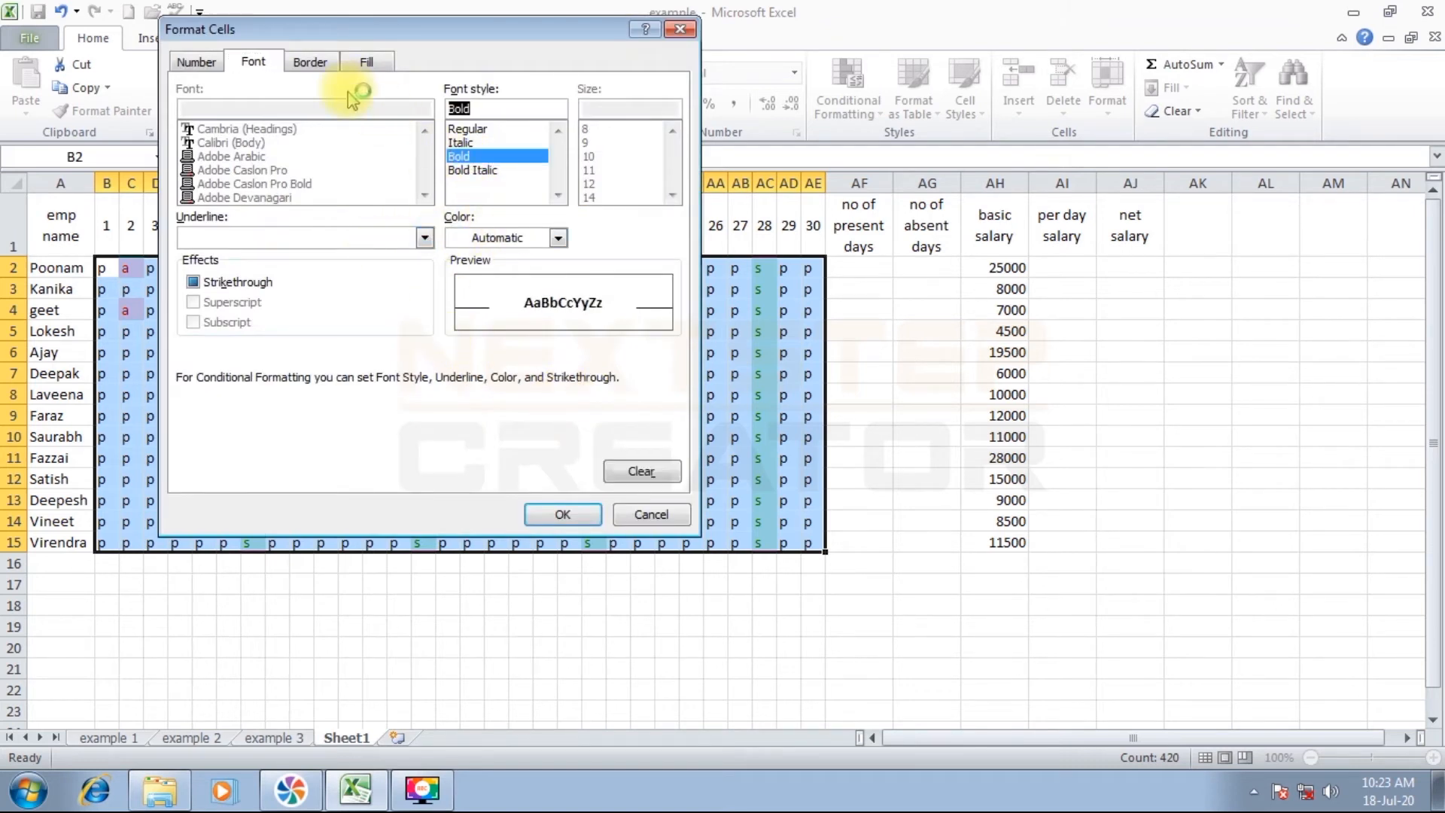
pyautogui.click(558, 238)
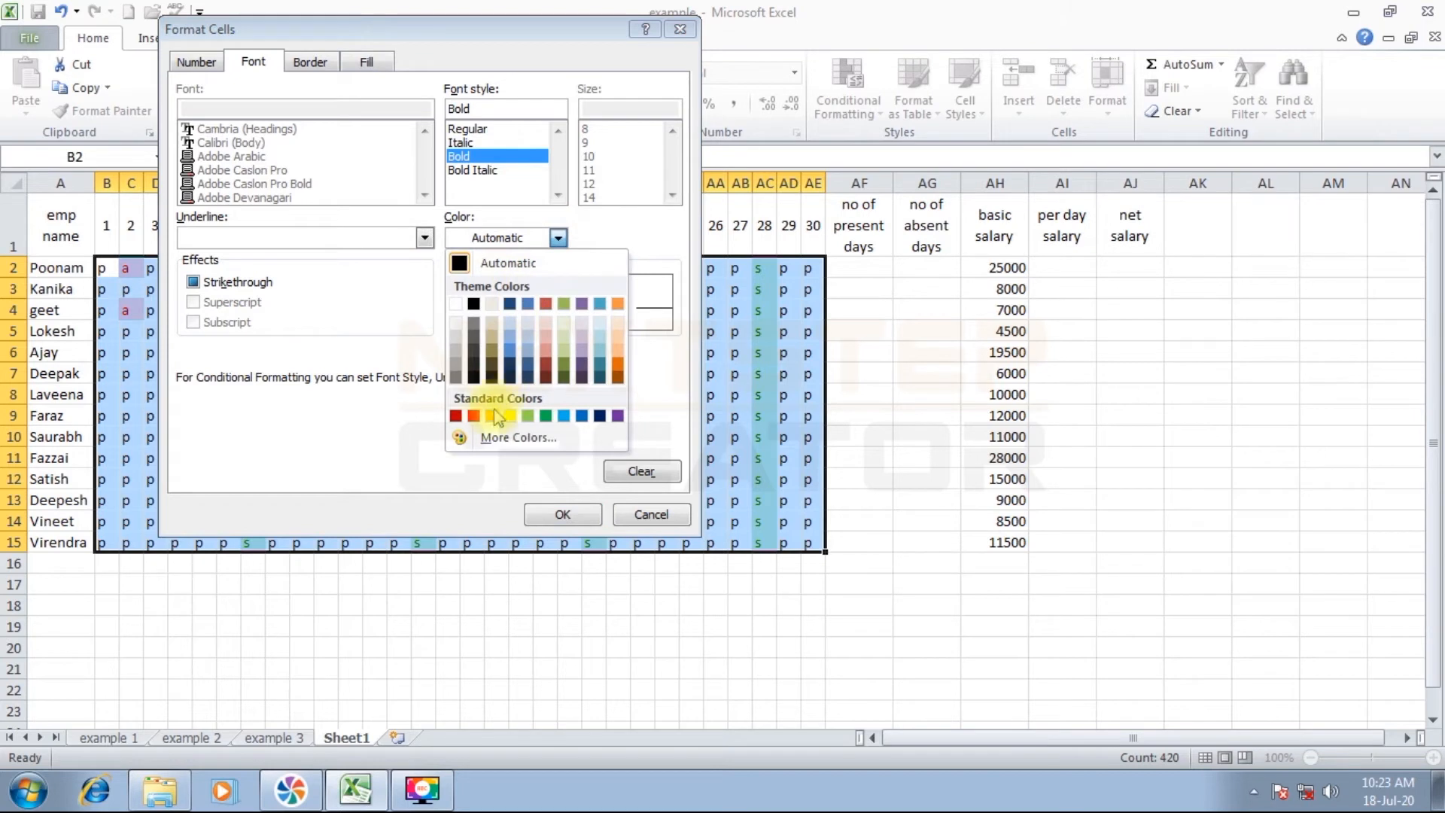
pyautogui.click(547, 420)
pyautogui.click(368, 61)
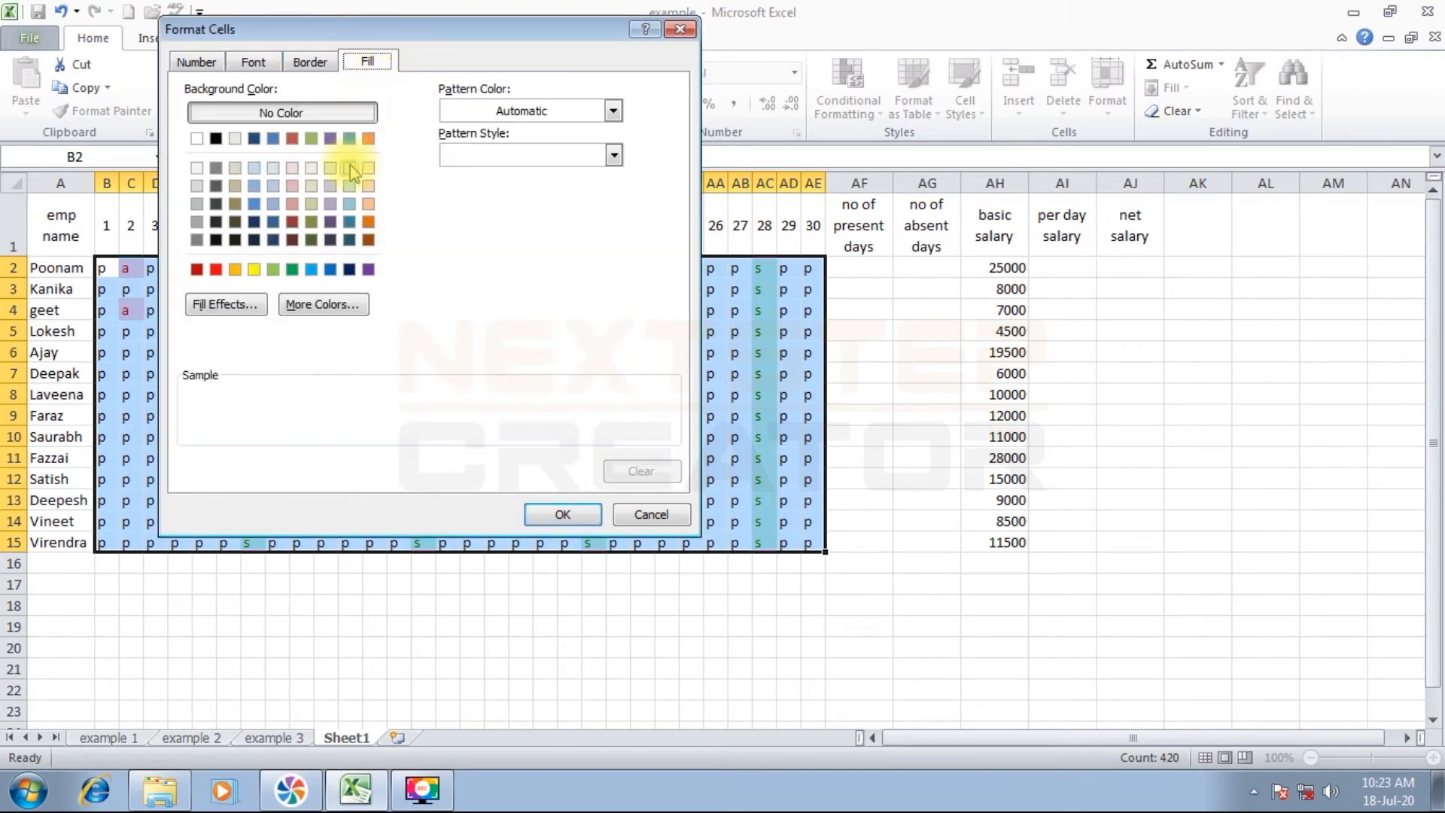
pyautogui.click(254, 270)
pyautogui.click(557, 516)
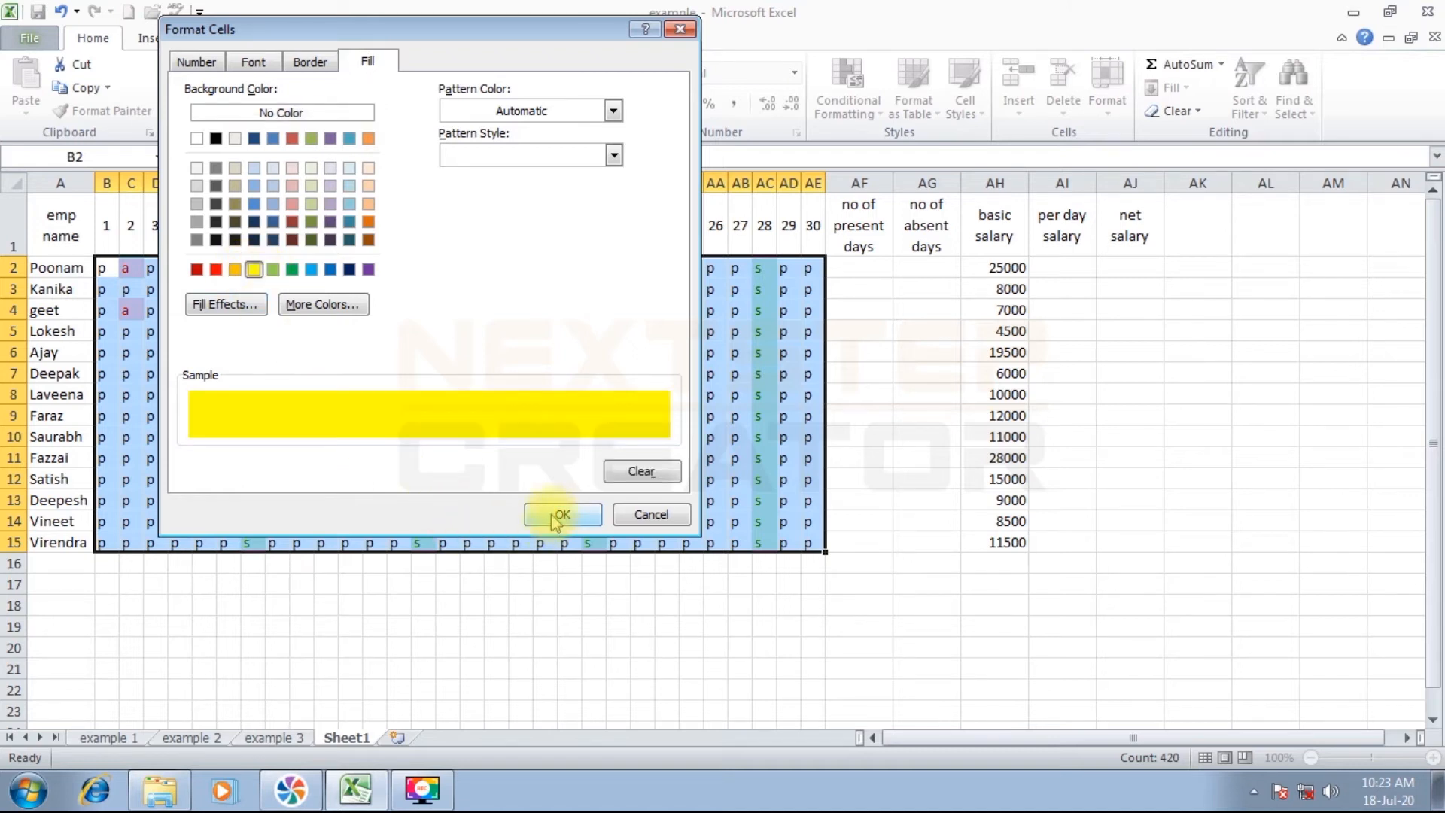
pyautogui.click(540, 334)
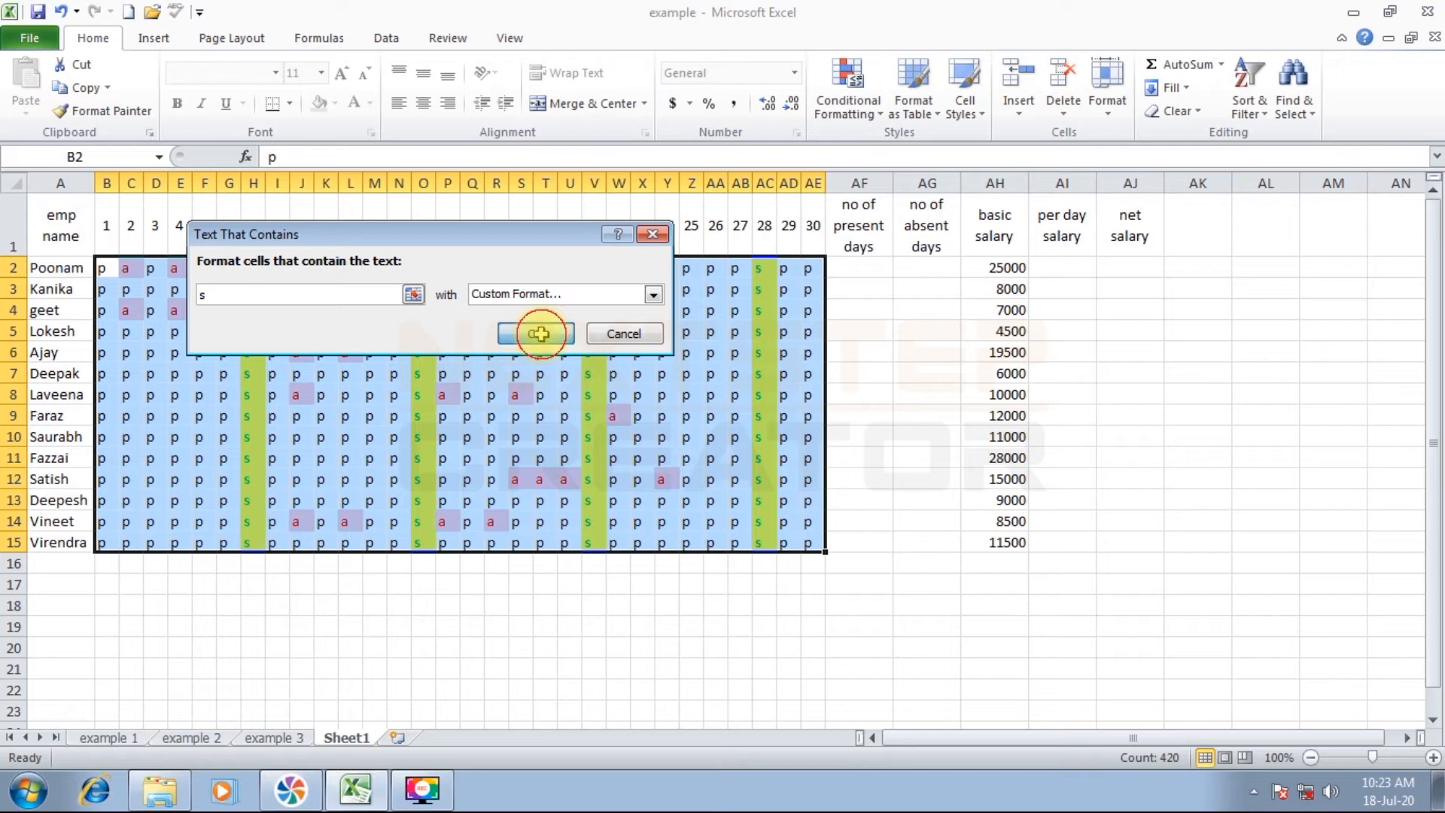
pyautogui.click(547, 646)
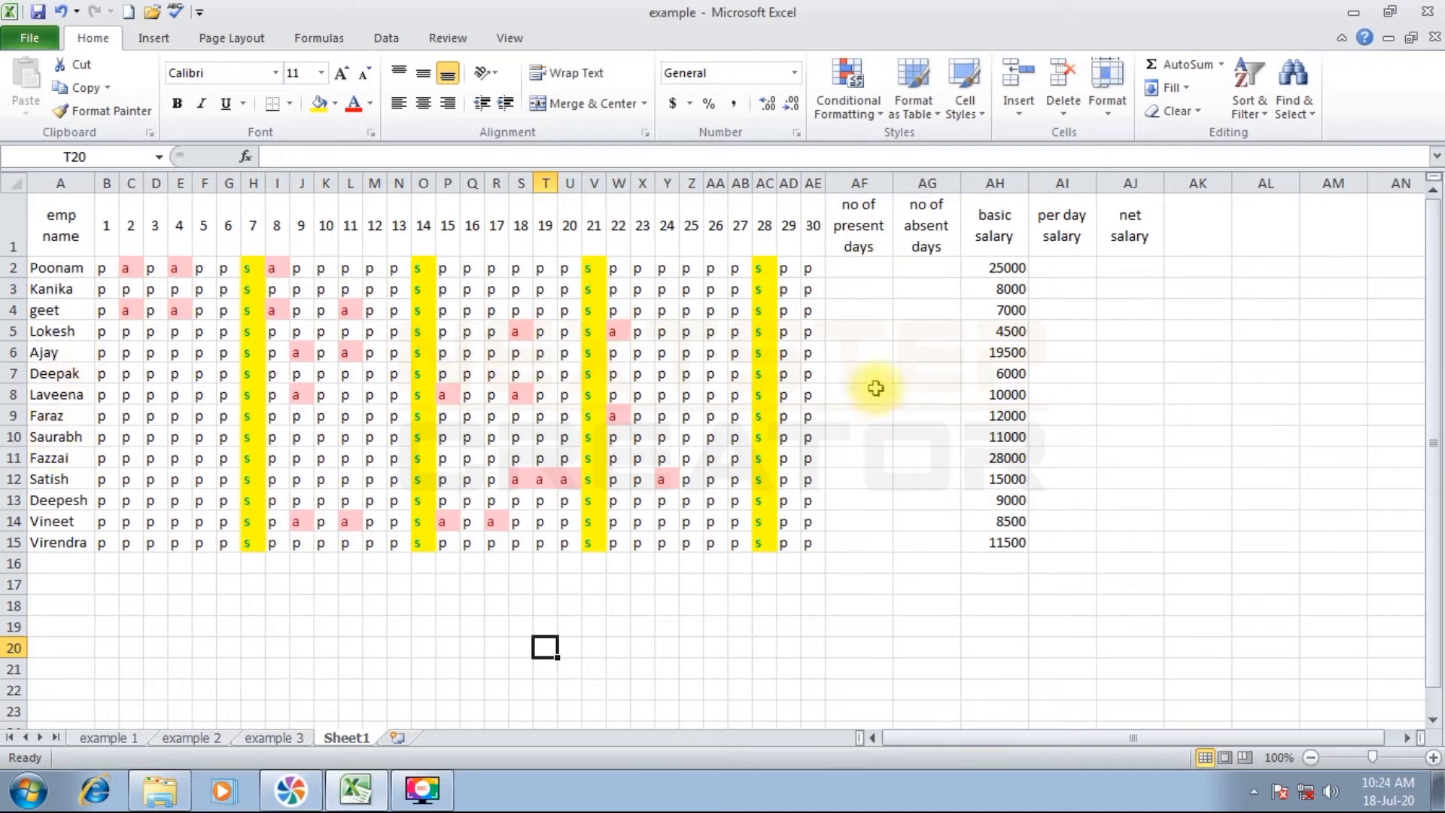
# - Count the first employee's "p" marks in AF2 with the formula =COUNTIF(B2:AE2,"p")
pyautogui.click(859, 245)
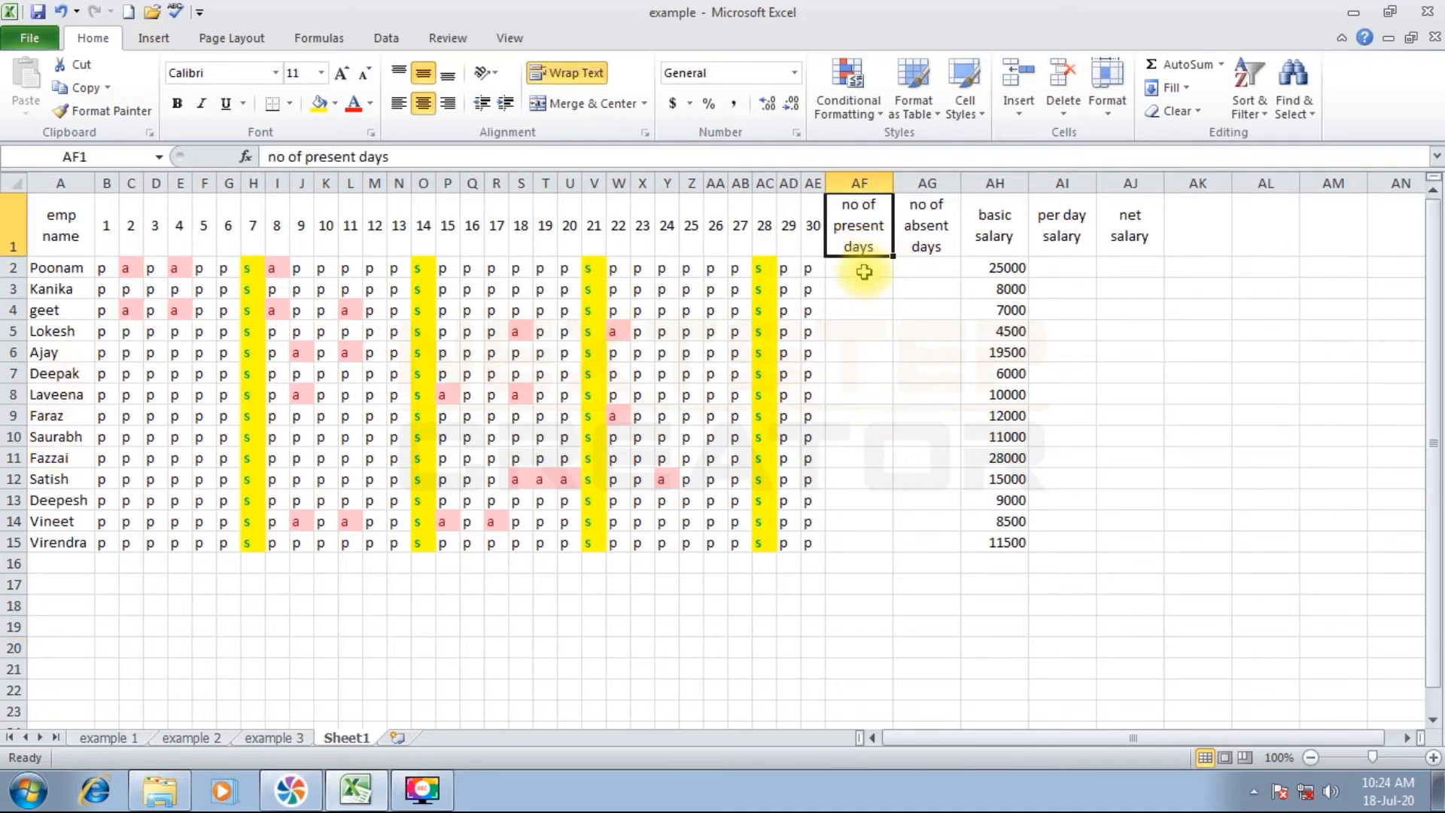
pyautogui.click(864, 272)
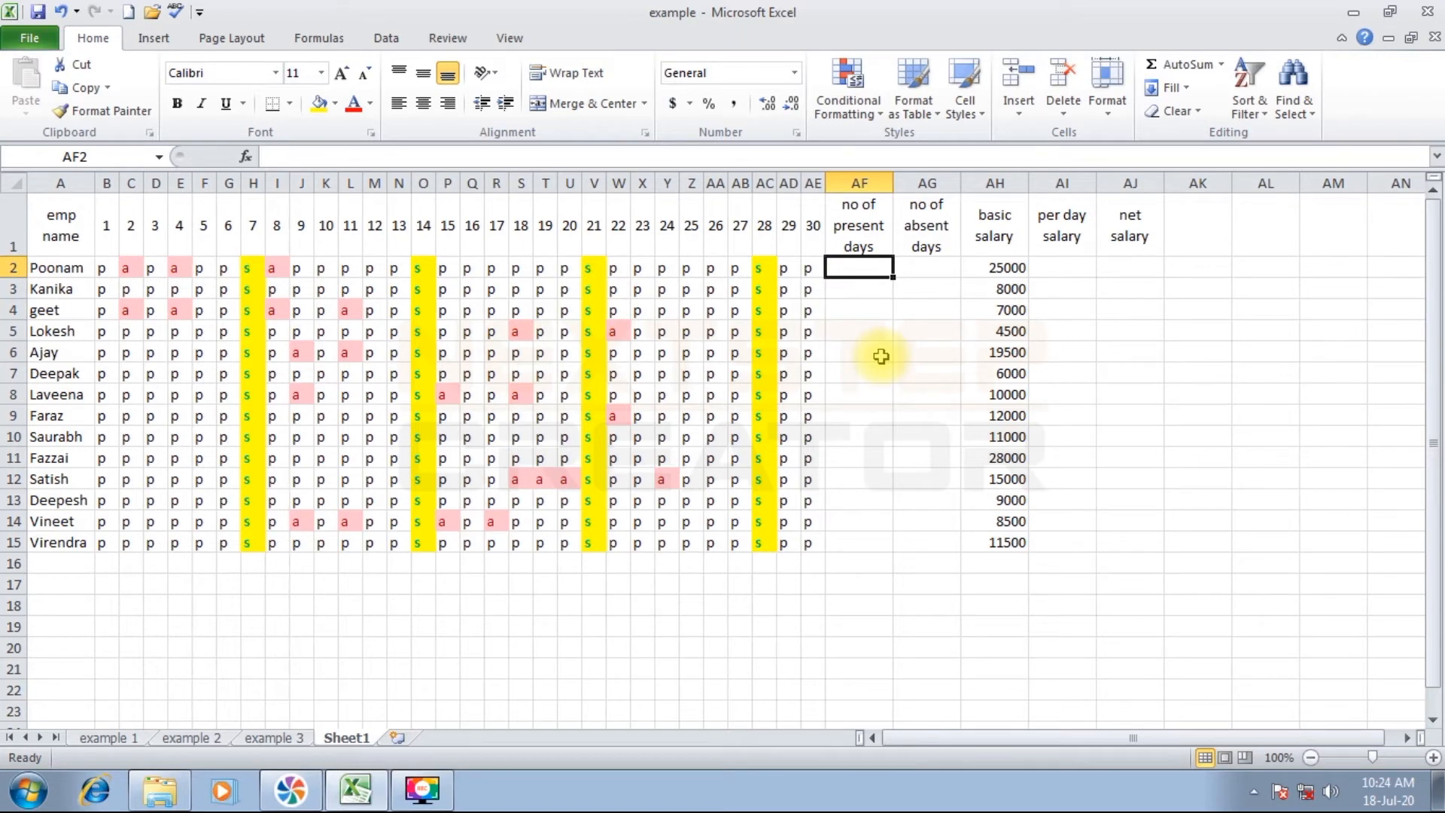
pyautogui.press('Left')
pyautogui.press('Left')
pyautogui.press('Left')
pyautogui.press('Left')
pyautogui.press('Right')
pyautogui.press('Right')
pyautogui.press('Right')
pyautogui.press('Right')
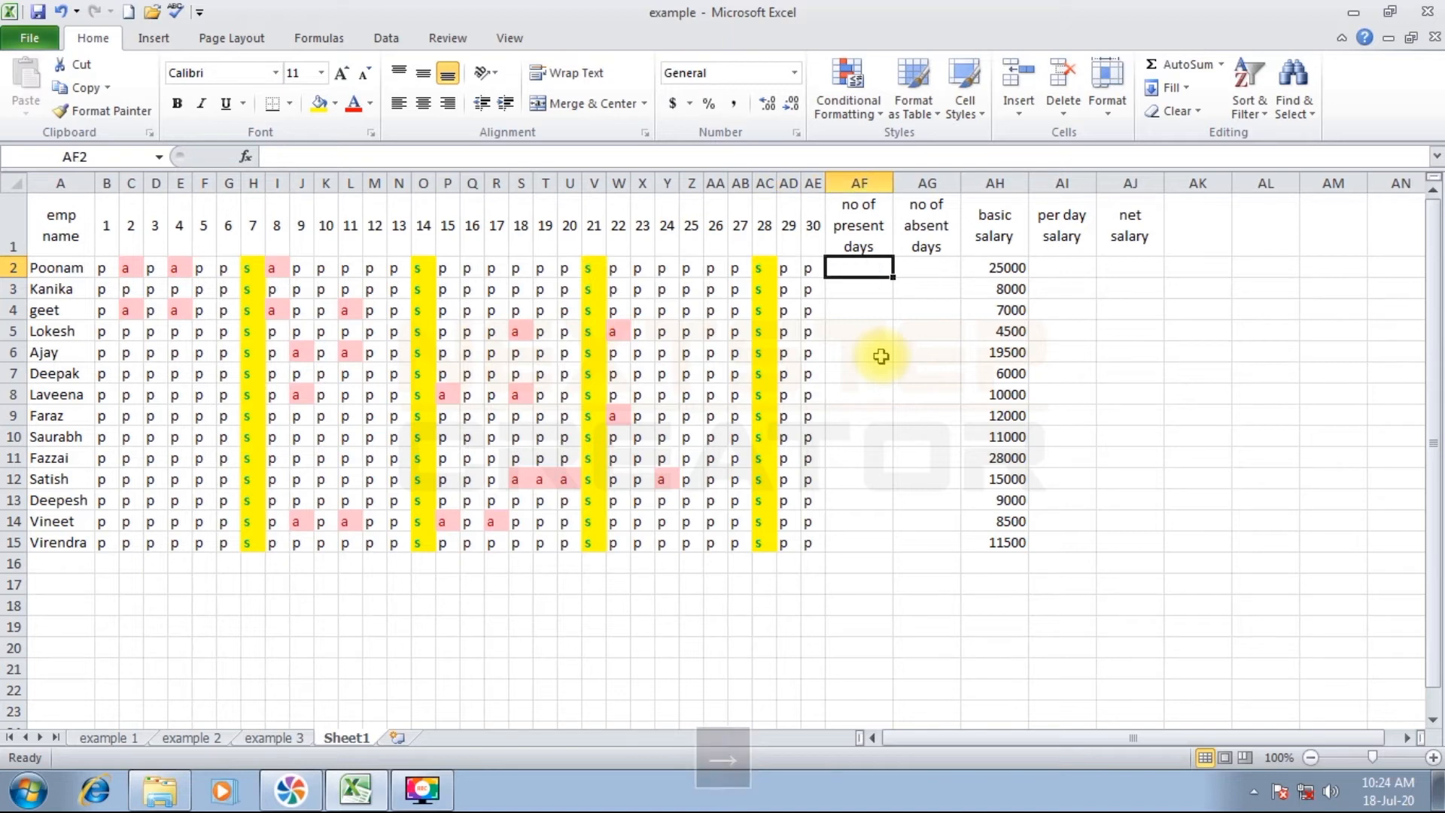
pyautogui.write('=c')
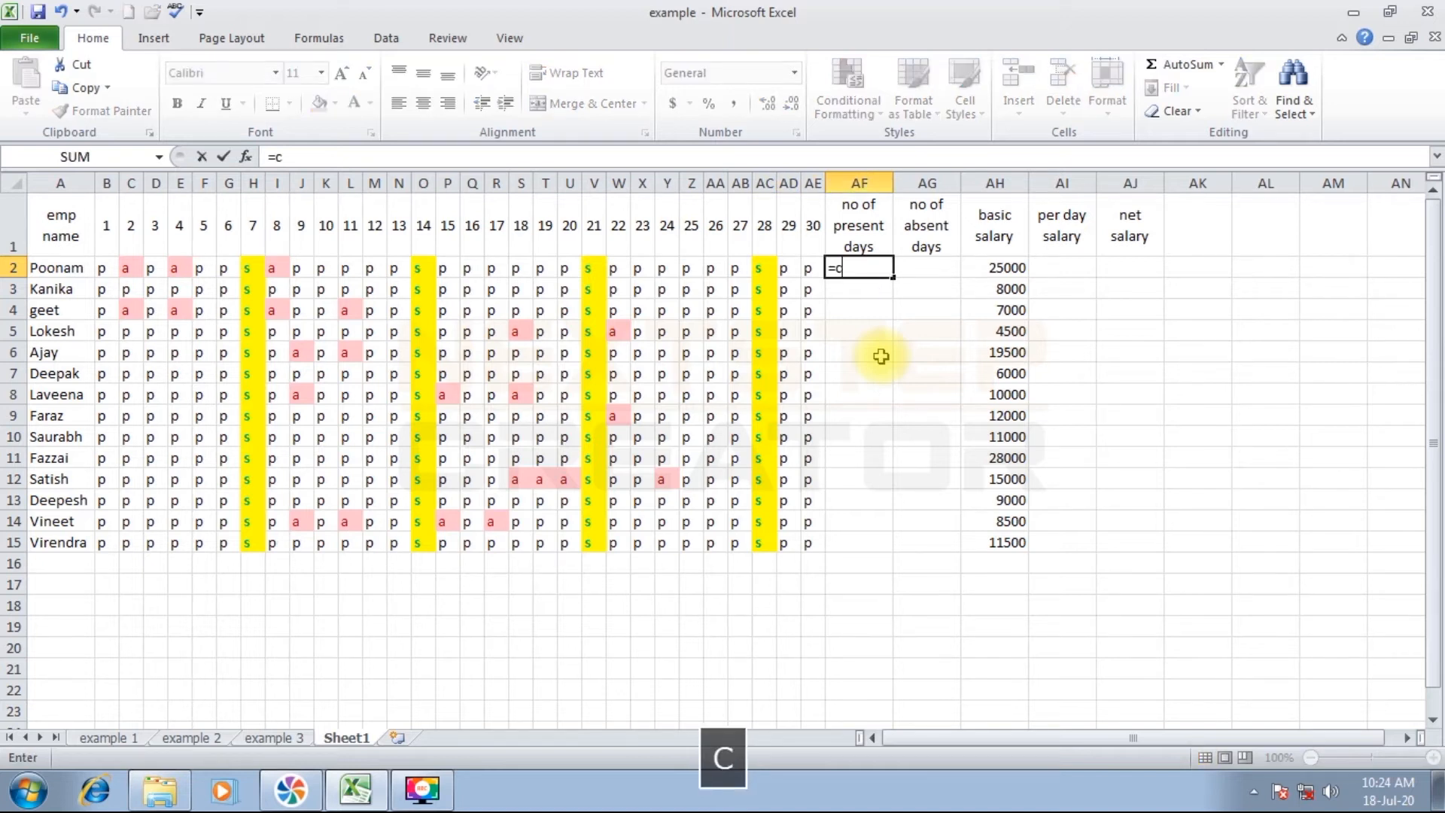
pyautogui.write('ountif(')
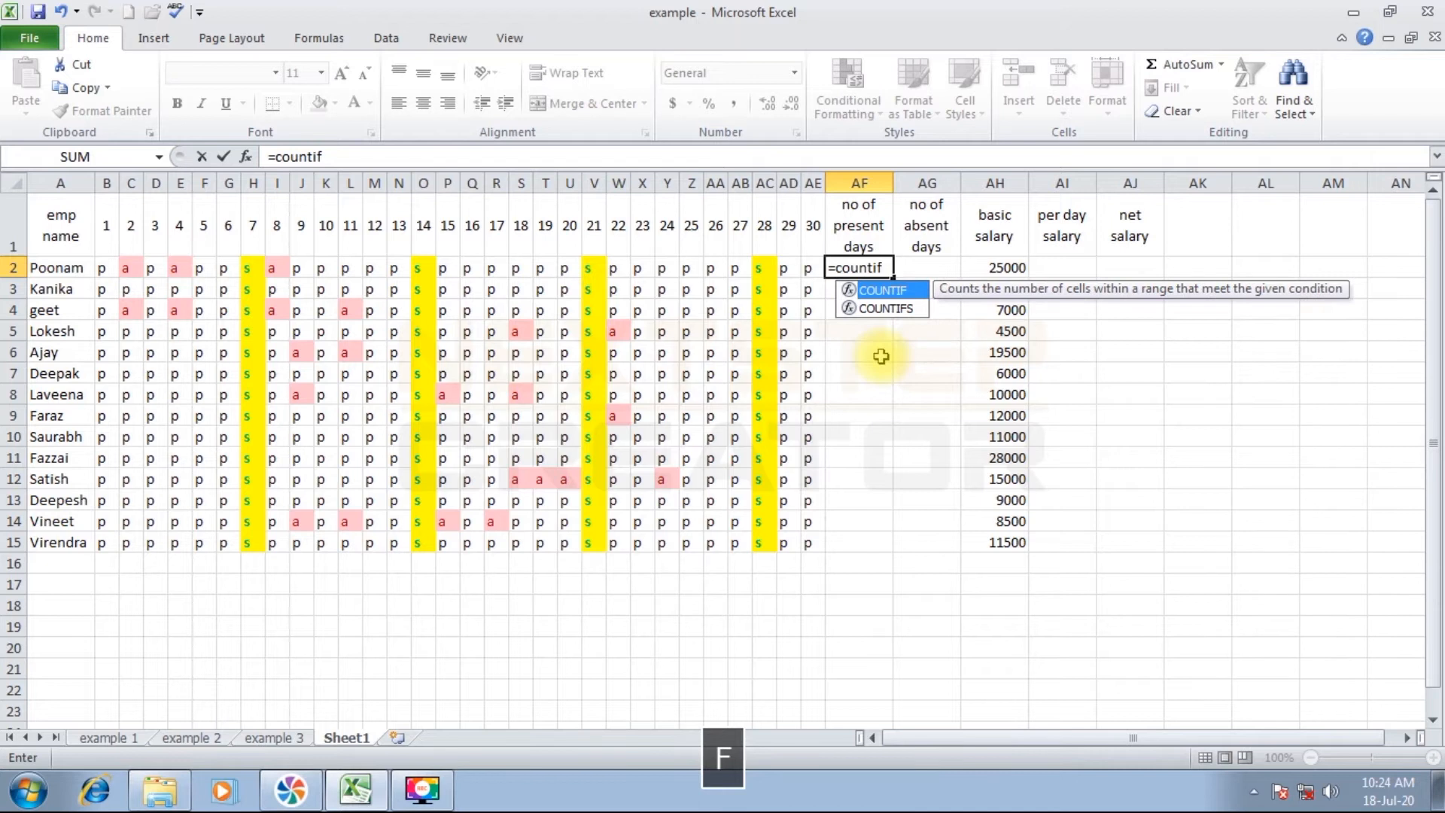
pyautogui.press('Left')
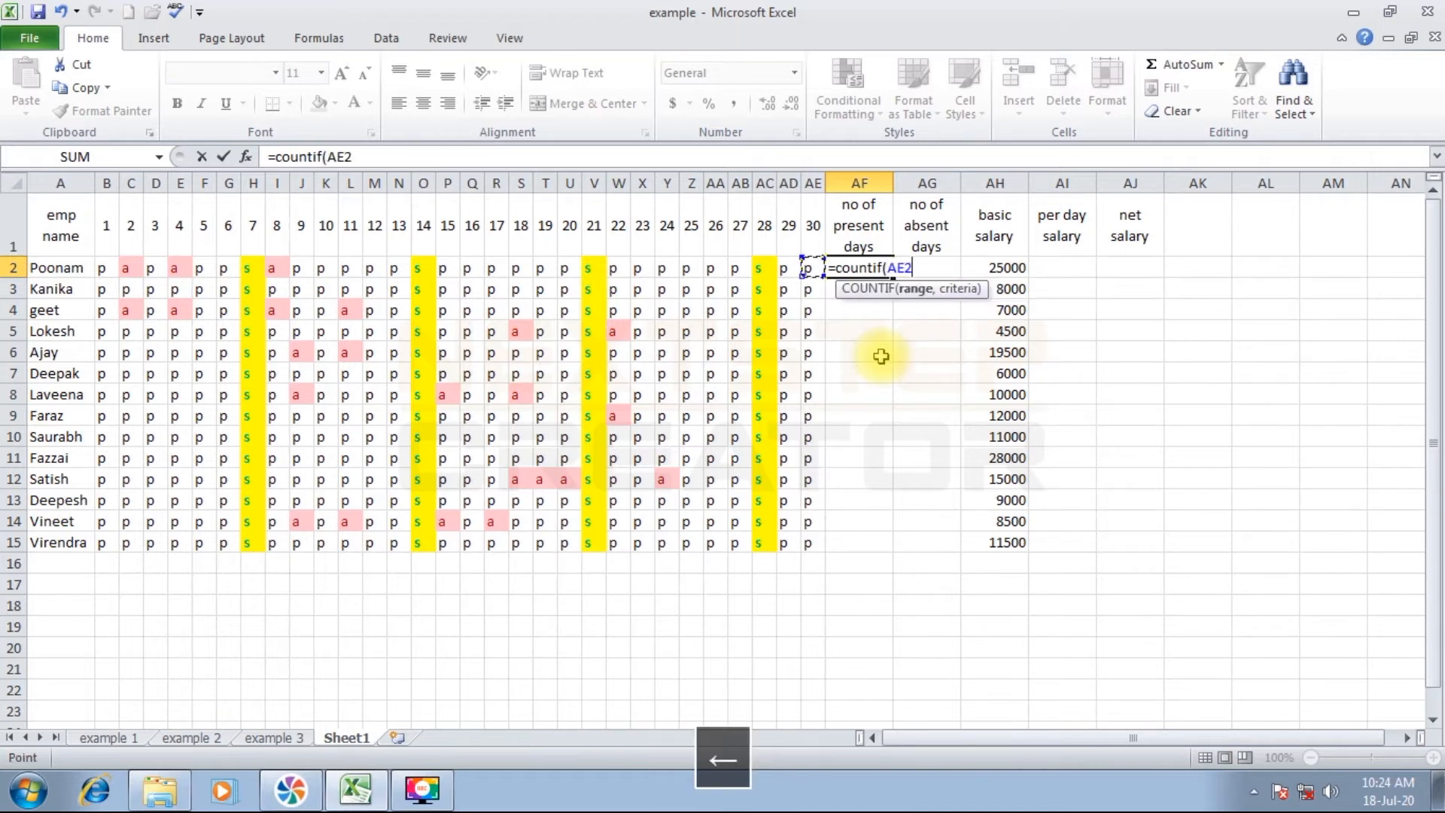
pyautogui.hotkey('shift', 'Left')
pyautogui.hotkey('shift', 'Left')
pyautogui.hotkey('shift', 'Left')
pyautogui.hotkey('shift', 'Left')
pyautogui.hotkey('shift', 'Left')
pyautogui.hotkey('shift', 'Left')
pyautogui.hotkey('shift', 'Left')
pyautogui.hotkey('shift', 'Left')
pyautogui.hotkey('shift', 'Left')
pyautogui.hotkey('shift', 'Left')
pyautogui.hotkey('shift', 'Left')
pyautogui.hotkey('shift', 'Left')
pyautogui.hotkey('shift', 'Left')
pyautogui.hotkey('shift', 'Left')
pyautogui.hotkey('shift', 'Left')
pyautogui.hotkey('shift', 'Left')
pyautogui.hotkey('shift', 'Left')
pyautogui.hotkey('shift', 'Left')
pyautogui.hotkey('shift', 'Left')
pyautogui.hotkey('shift', 'Left')
pyautogui.hotkey('shift', 'Left')
pyautogui.hotkey('shift', 'Left')
pyautogui.hotkey('shift', 'Left')
pyautogui.hotkey('shift', 'Left')
pyautogui.hotkey('shift', 'Left')
pyautogui.hotkey('shift', 'Left')
pyautogui.hotkey('shift', 'Left')
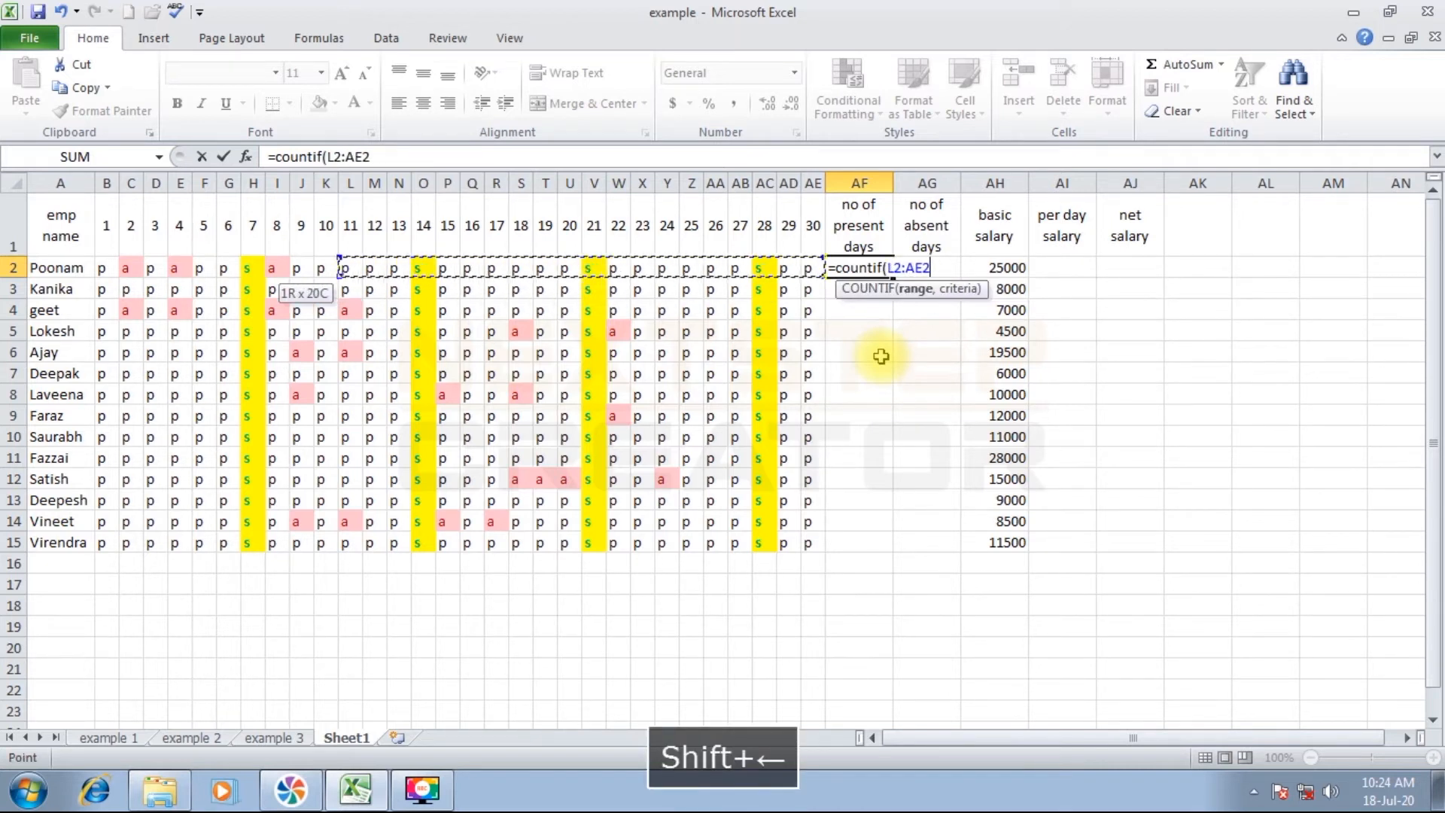
pyautogui.hotkey('shift', 'Left')
pyautogui.hotkey('shift', 'Left')
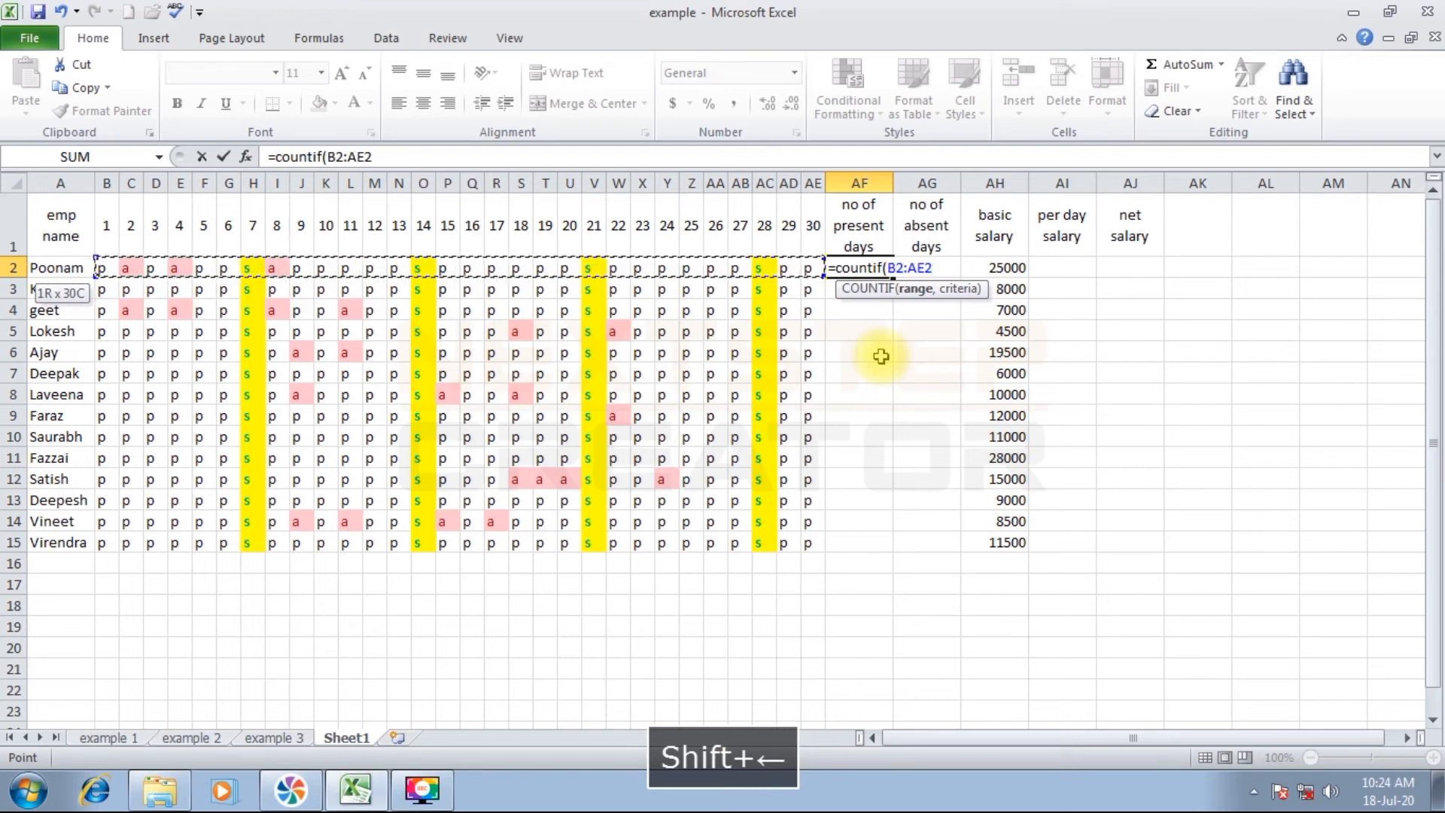
pyautogui.write(',"p')
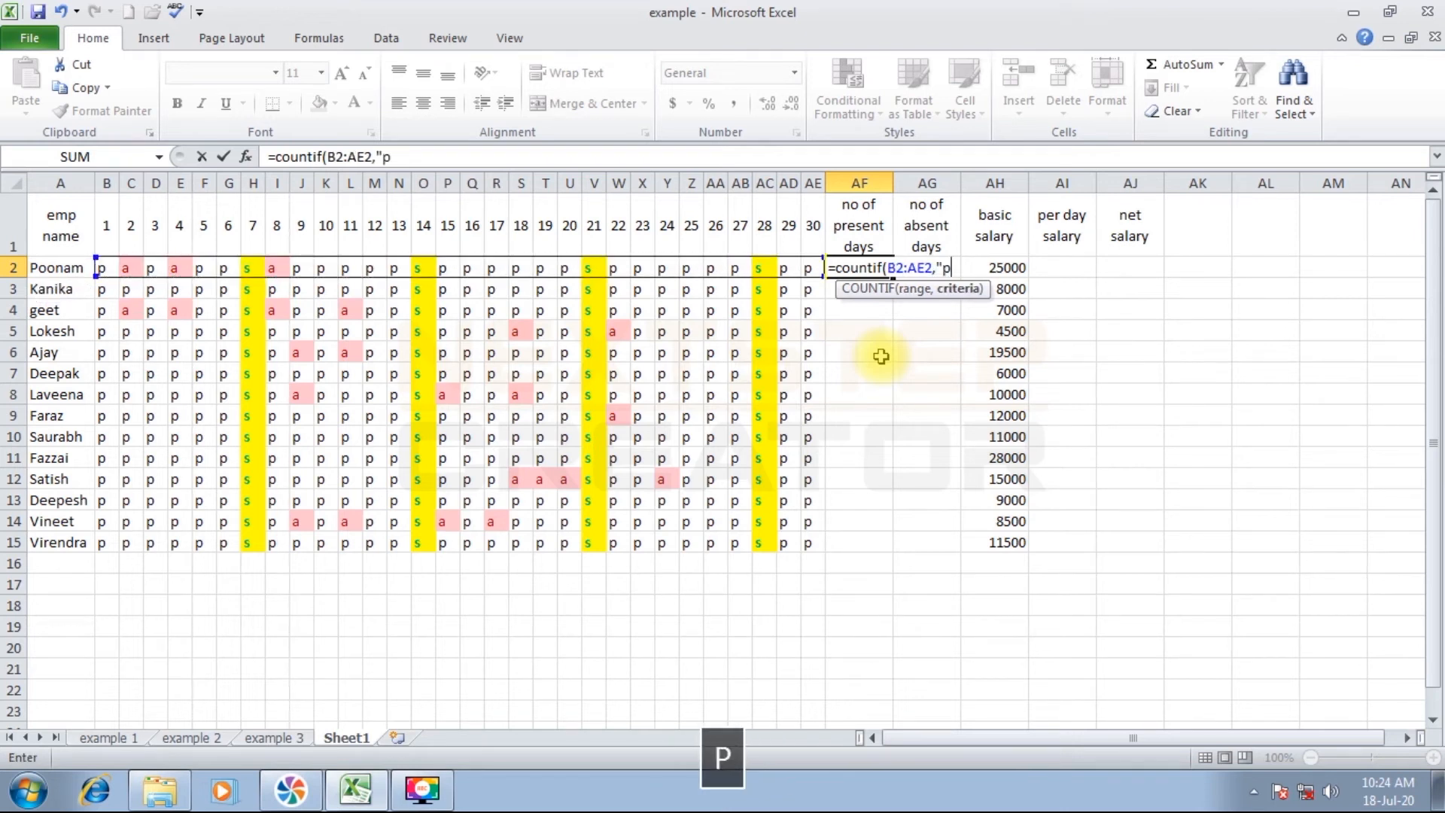
pyautogui.write('")')
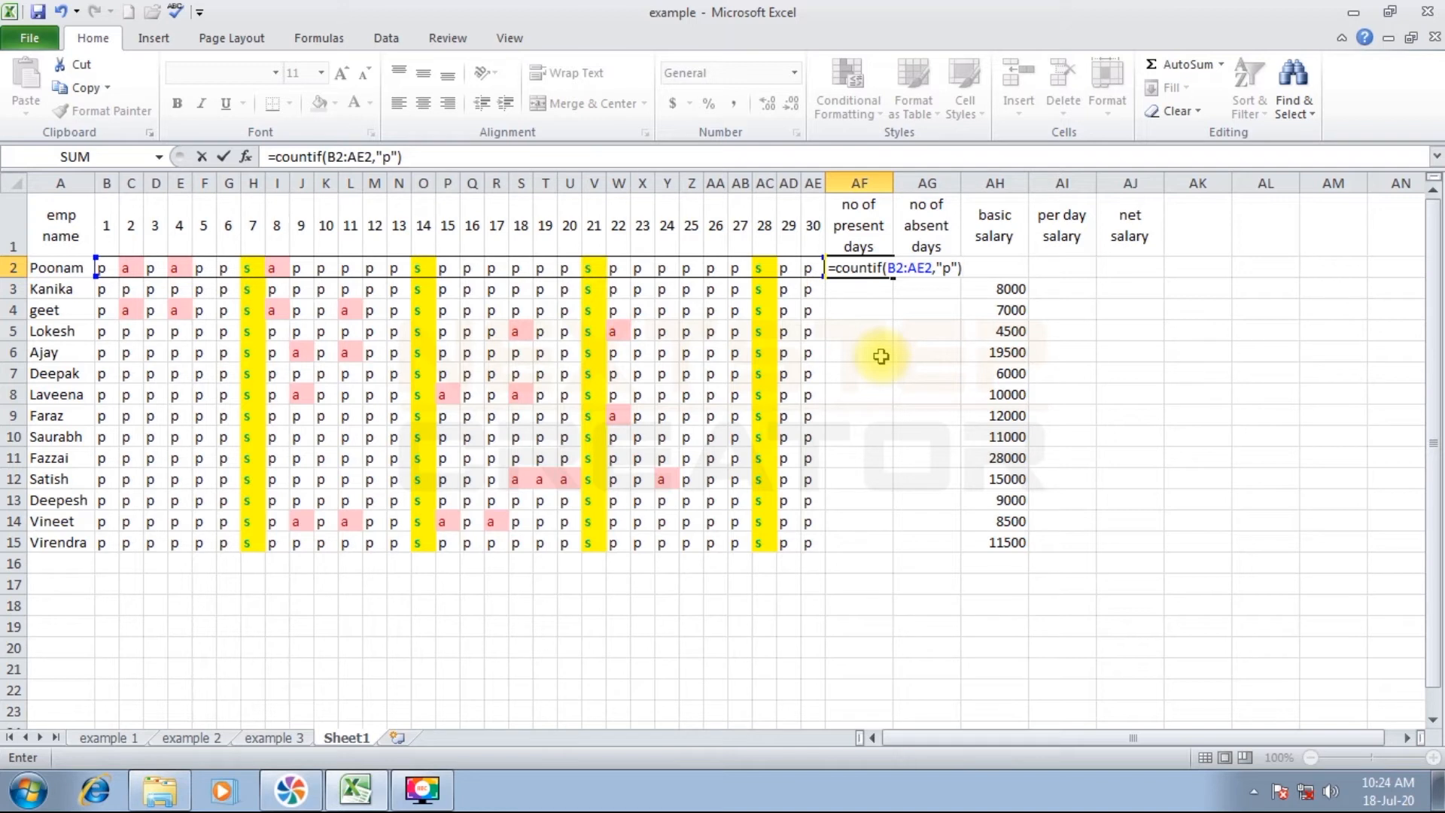
pyautogui.press('Return')
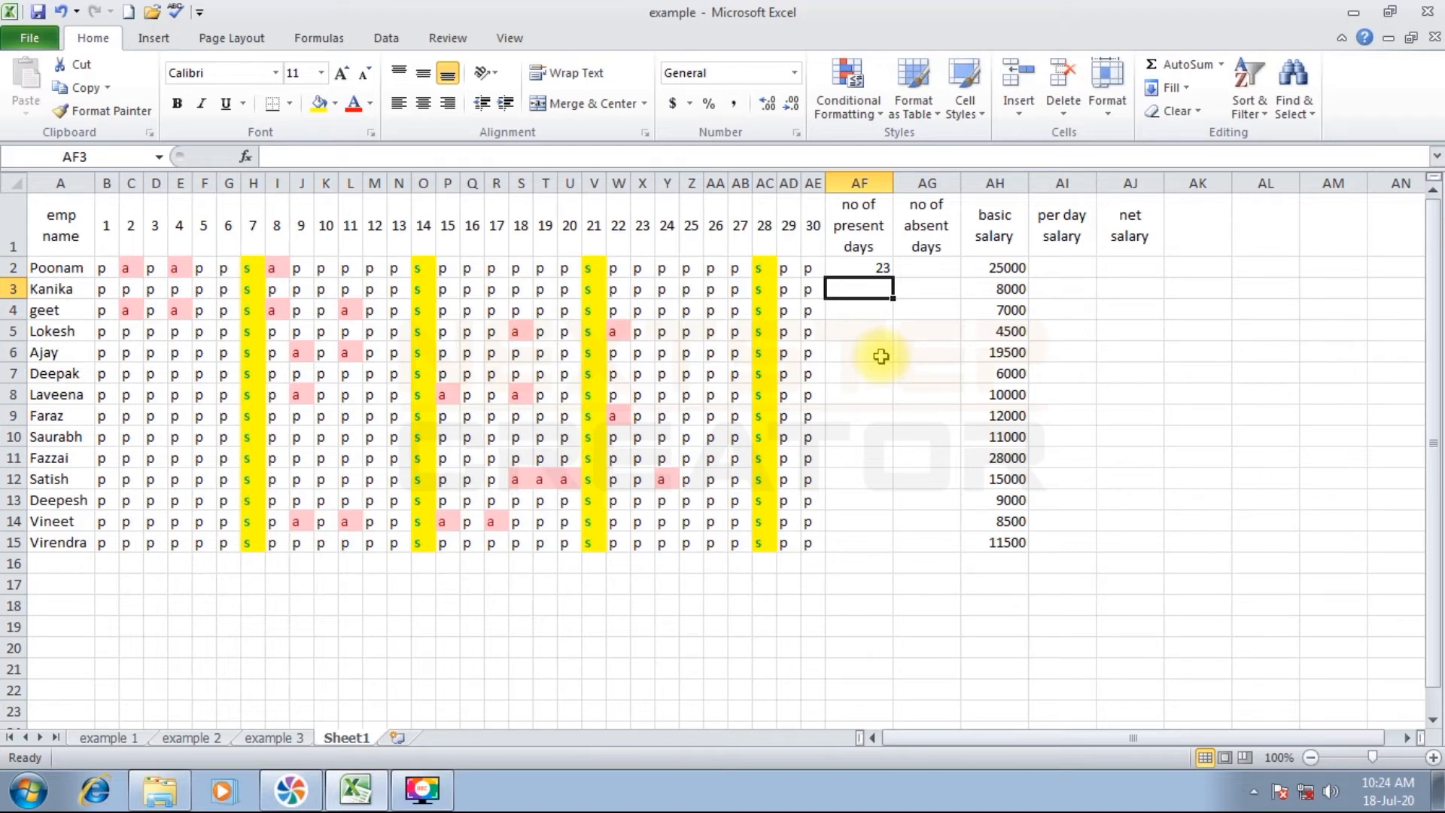
# - Start the formula in AF2 over, beginning with =COUNTIF(B2:AE2,"p") and leaving it open for another term
pyautogui.press('Up')
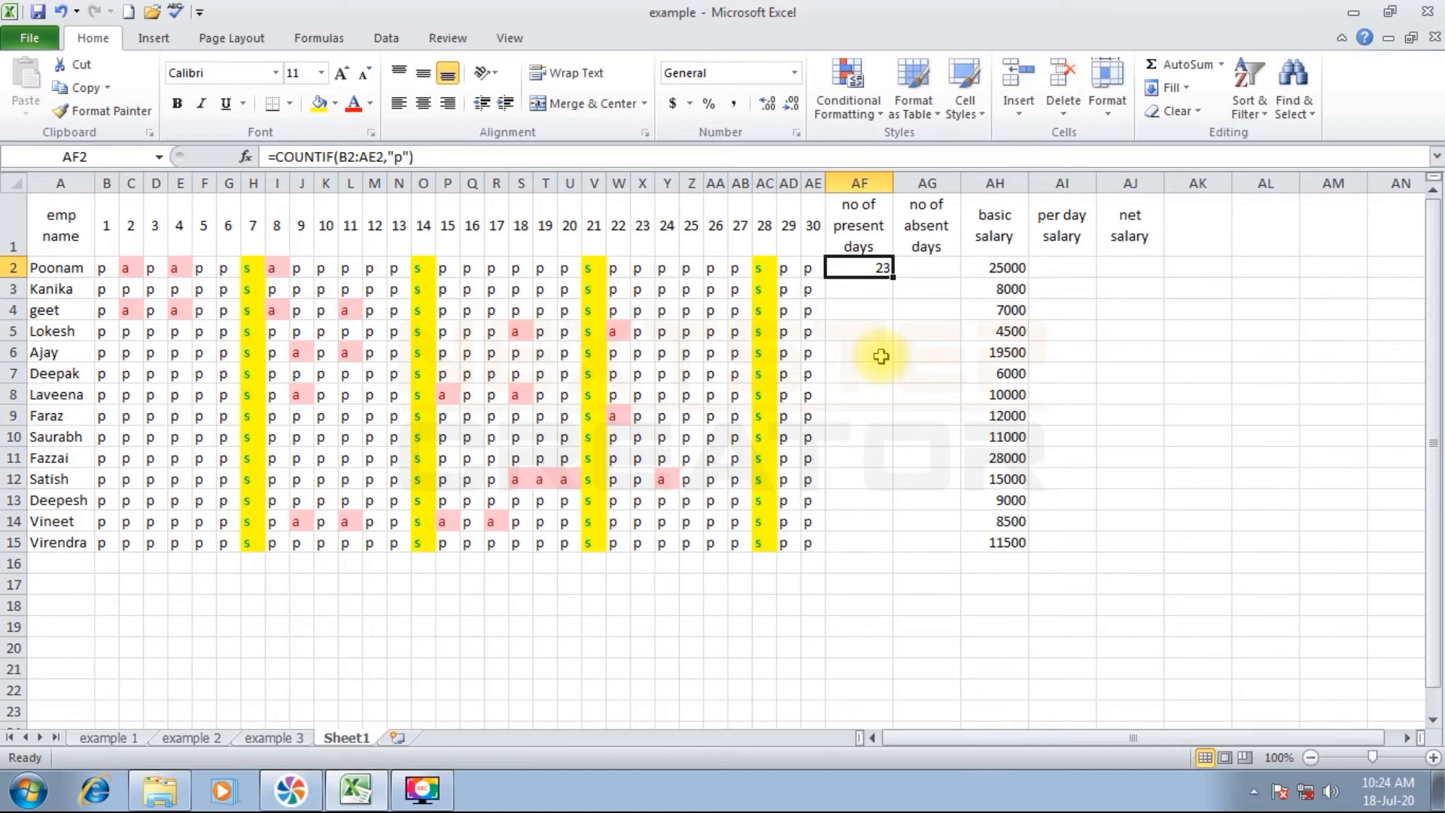
pyautogui.write('=')
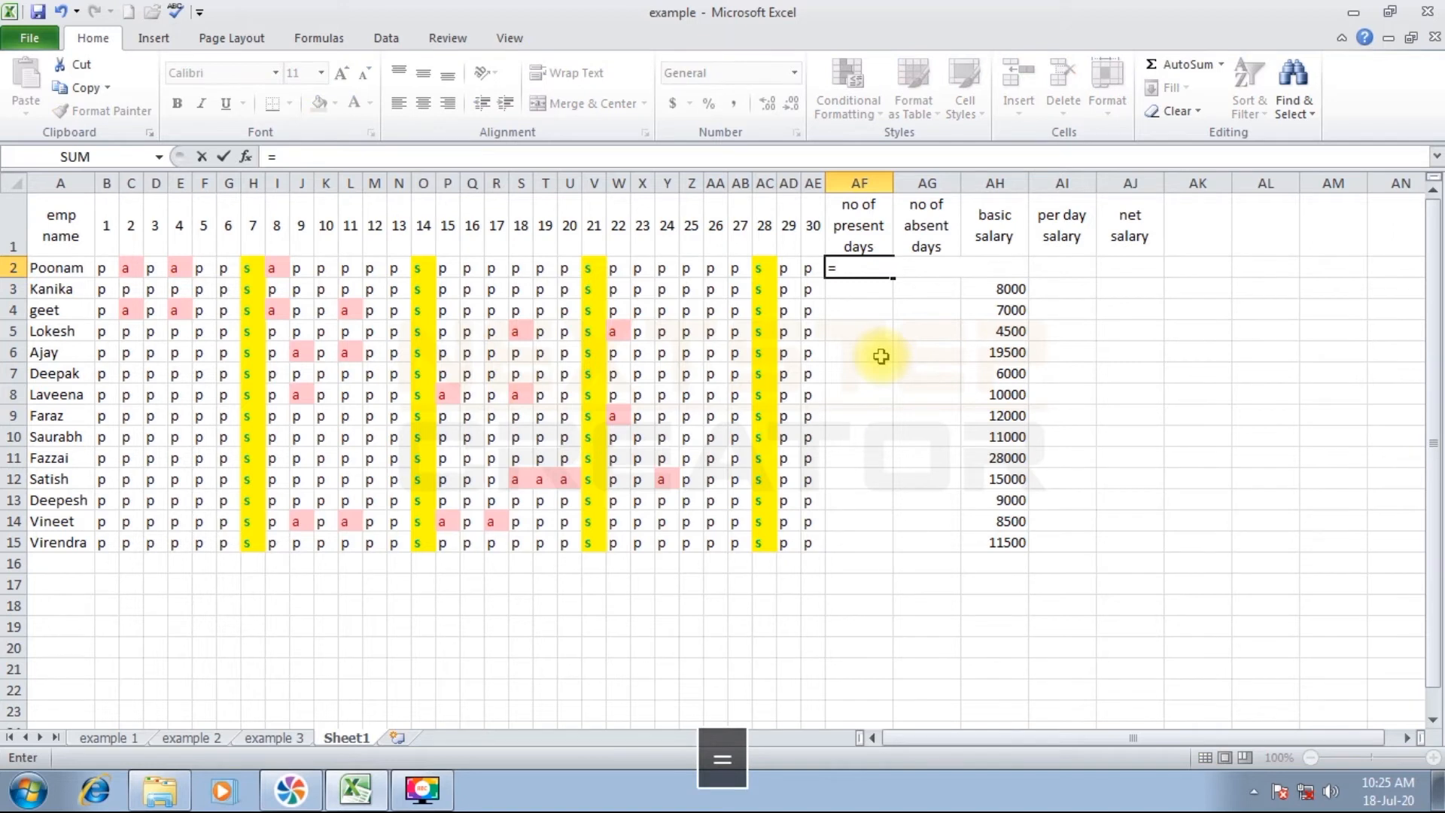
pyautogui.write('countif(')
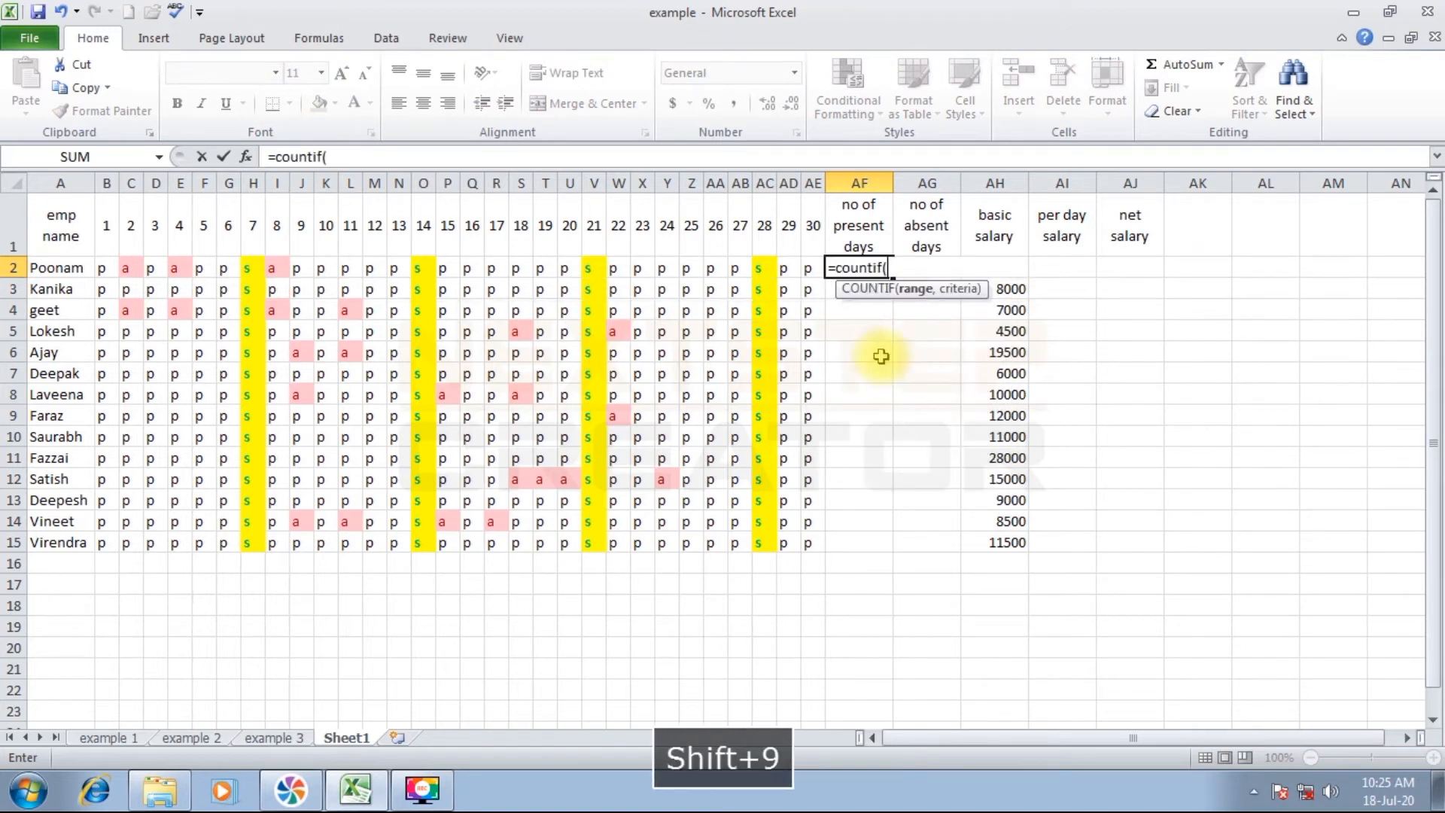
pyautogui.press('Left')
pyautogui.hotkey('shift', 'Left')
pyautogui.hotkey('shift', 'Left')
pyautogui.hotkey('shift', 'Left')
pyautogui.hotkey('shift', 'Left')
pyautogui.hotkey('shift', 'Left')
pyautogui.hotkey('shift', 'Left')
pyautogui.hotkey('shift', 'Left')
pyautogui.hotkey('shift', 'Left')
pyautogui.hotkey('shift', 'Left')
pyautogui.hotkey('shift', 'Left')
pyautogui.hotkey('shift', 'Left')
pyautogui.hotkey('shift', 'Left')
pyautogui.hotkey('shift', 'Left')
pyautogui.hotkey('shift', 'Left')
pyautogui.hotkey('shift', 'Left')
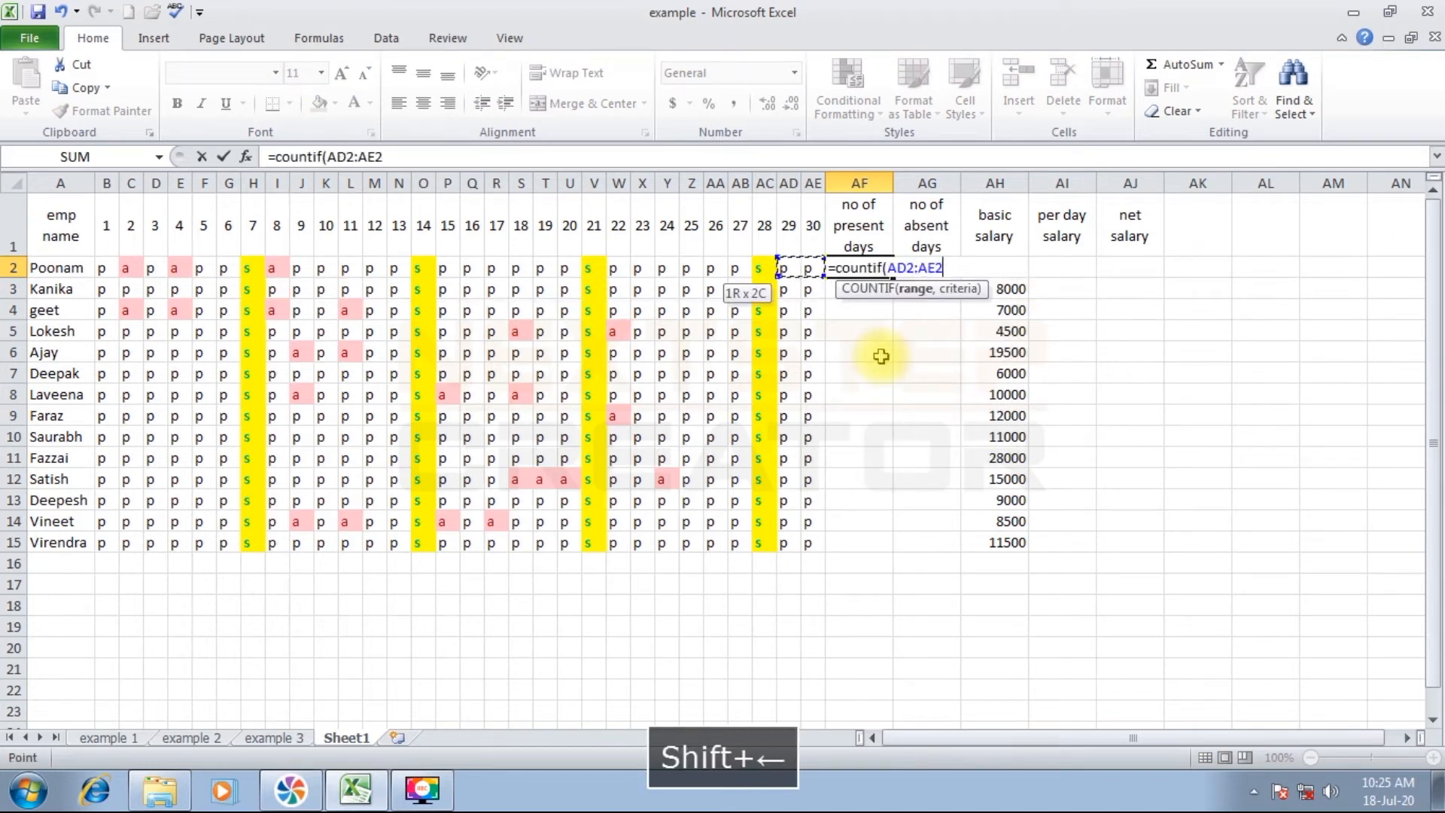
pyautogui.hotkey('shift', 'Left')
pyautogui.hotkey('shift', 'Left')
pyautogui.hotkey('shift', 'Left')
pyautogui.hotkey('shift', 'Left')
pyautogui.hotkey('shift', 'Left')
pyautogui.hotkey('shift', 'Left')
pyautogui.hotkey('shift', 'Left')
pyautogui.hotkey('shift', 'Left')
pyautogui.hotkey('shift', 'Left')
pyautogui.hotkey('shift', 'Left')
pyautogui.hotkey('shift', 'Left')
pyautogui.hotkey('shift', 'Left')
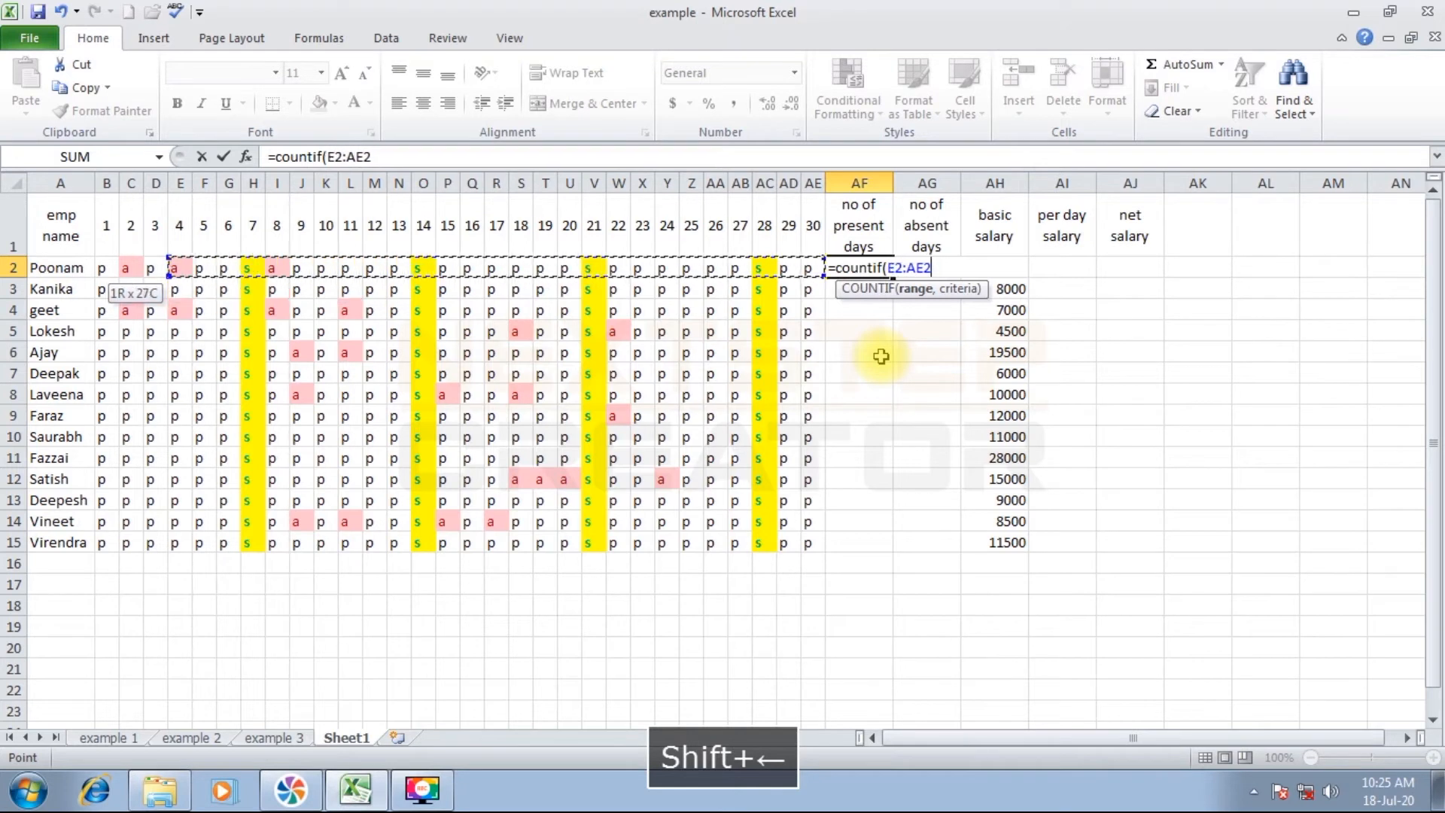
pyautogui.hotkey('shift', 'Left')
pyautogui.hotkey('shift', 'Left')
pyautogui.write(',"')
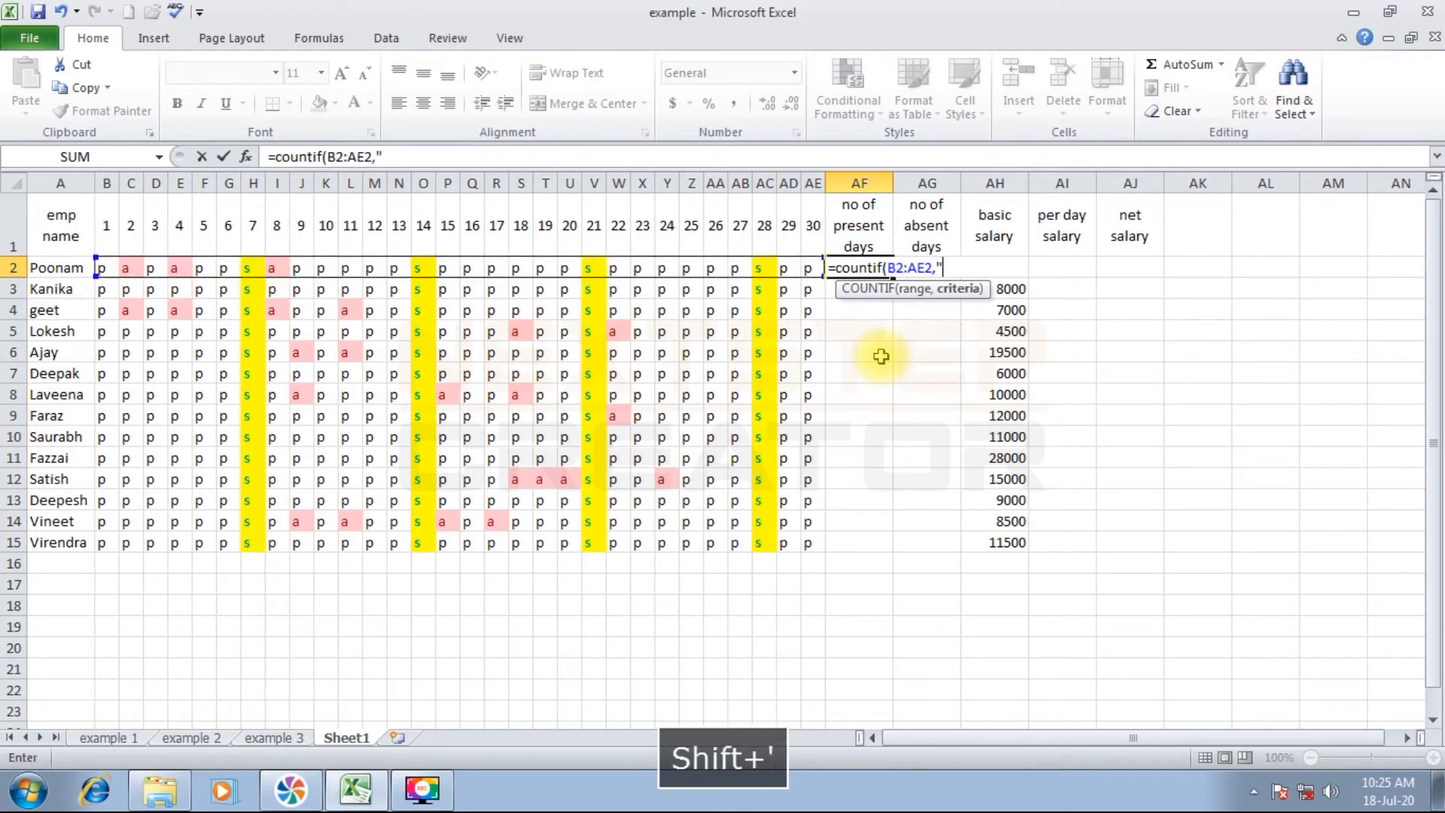
pyautogui.write('p")')
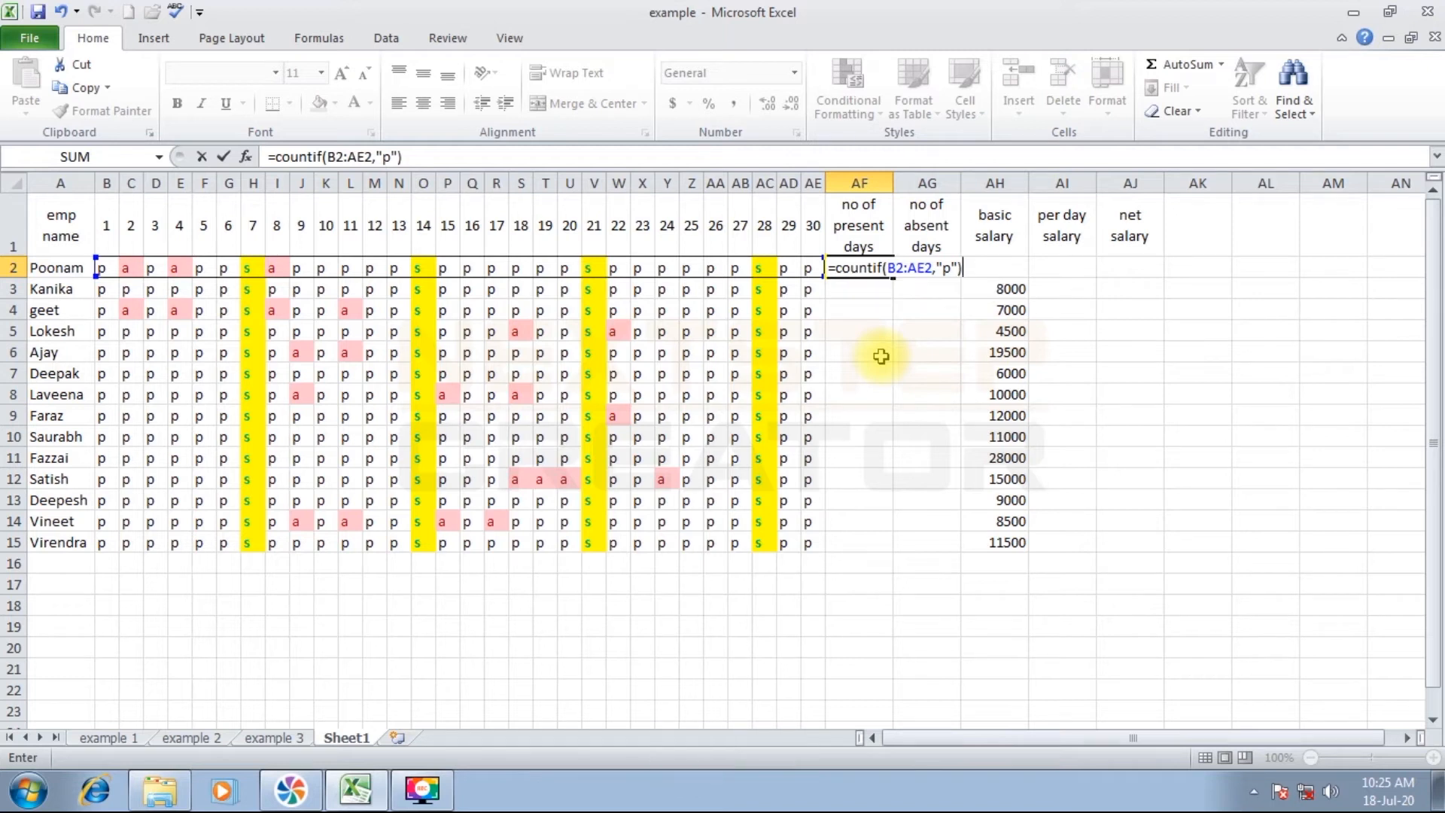
# - Complete the present-days formula in AF2 by adding a count of "s" marks: =COUNTIF(B2:AE2,"p")+COUNTIF(B2:AE2,"s")
pyautogui.write('+')
pyautogui.write('countif')
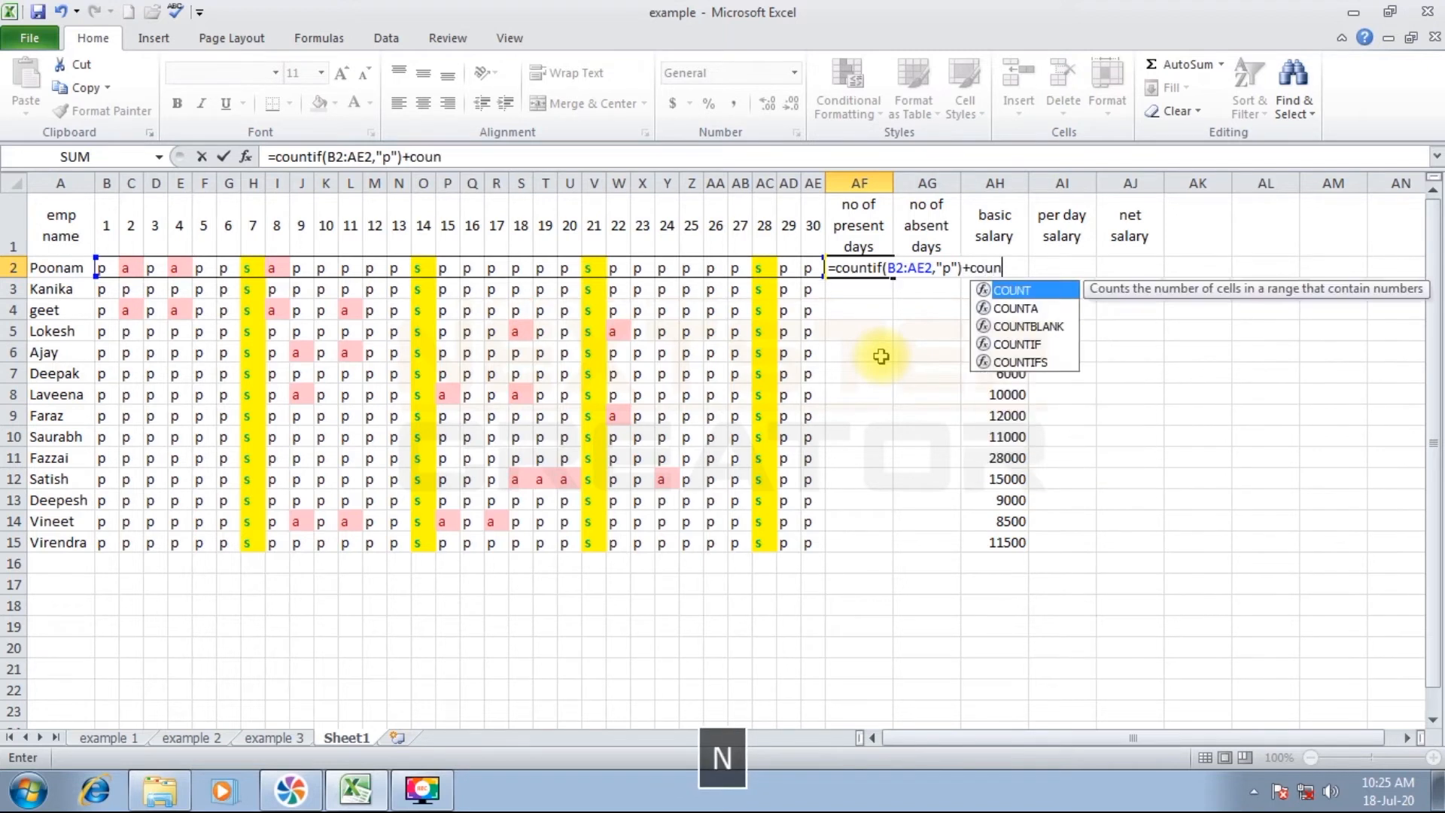
pyautogui.write('(')
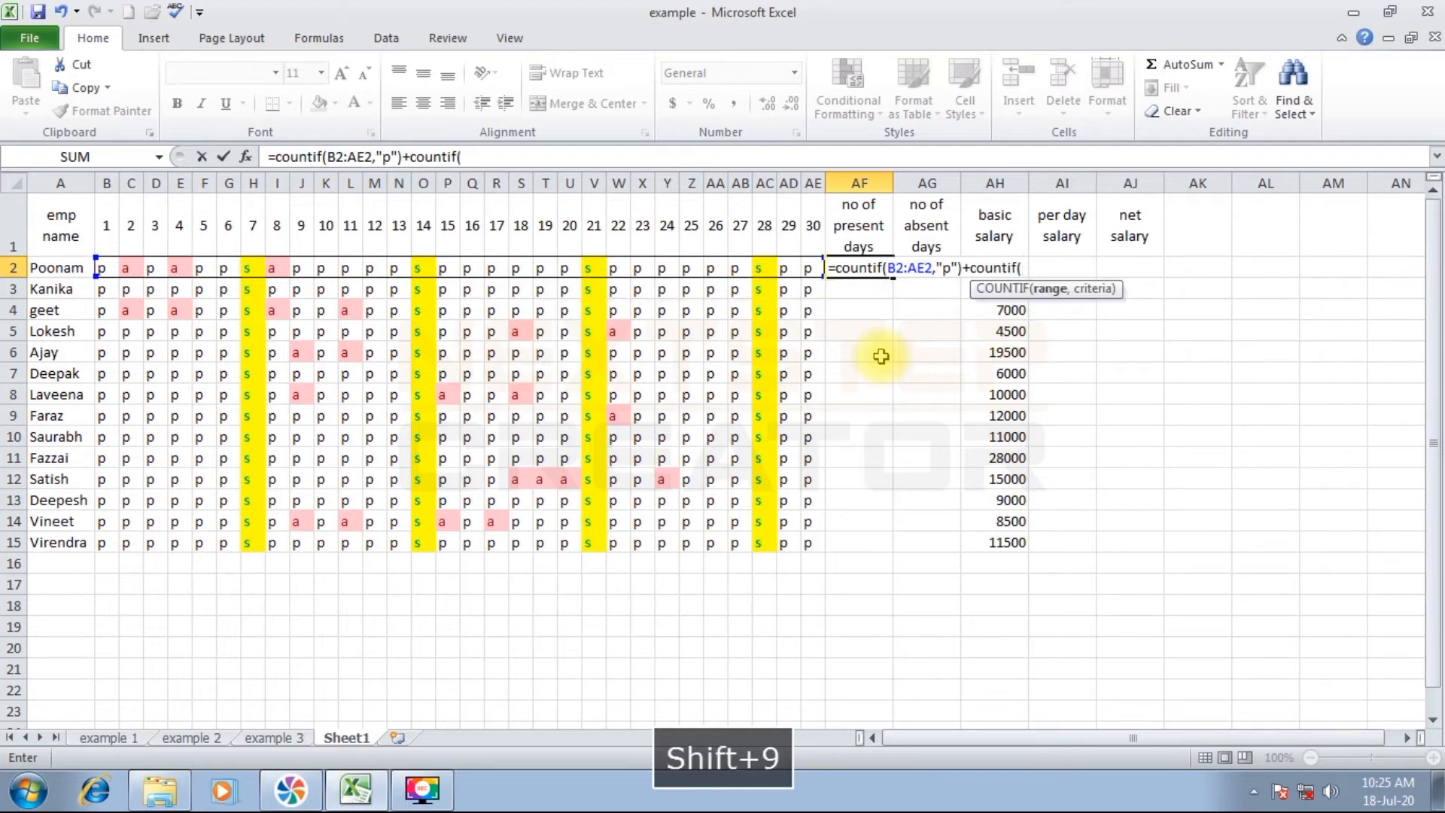
pyautogui.press('Left')
pyautogui.hotkey('shift', 'Left')
pyautogui.hotkey('shift', 'Left')
pyautogui.hotkey('shift', 'Left')
pyautogui.hotkey('shift', 'Left')
pyautogui.hotkey('shift', 'Left')
pyautogui.hotkey('shift', 'Left')
pyautogui.hotkey('shift', 'Left')
pyautogui.hotkey('shift', 'Left')
pyautogui.hotkey('shift', 'Left')
pyautogui.hotkey('shift', 'Left')
pyautogui.hotkey('shift', 'Left')
pyautogui.hotkey('shift', 'Left')
pyautogui.hotkey('shift', 'Left')
pyautogui.hotkey('shift', 'Left')
pyautogui.hotkey('shift', 'Left')
pyautogui.hotkey('shift', 'Left')
pyautogui.hotkey('shift', 'Left')
pyautogui.hotkey('shift', 'Left')
pyautogui.hotkey('shift', 'Left')
pyautogui.hotkey('shift', 'Left')
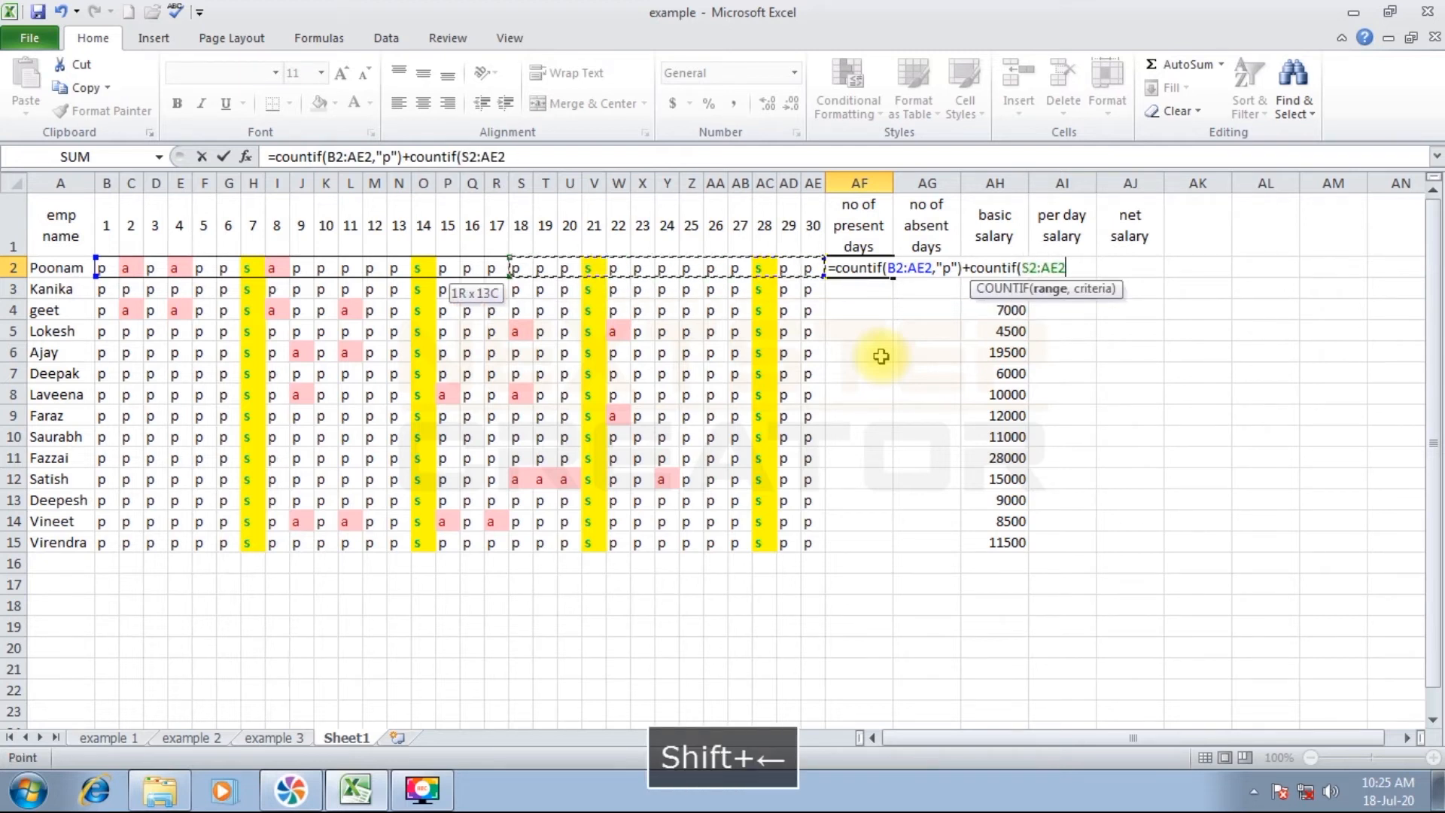
pyautogui.write(',"')
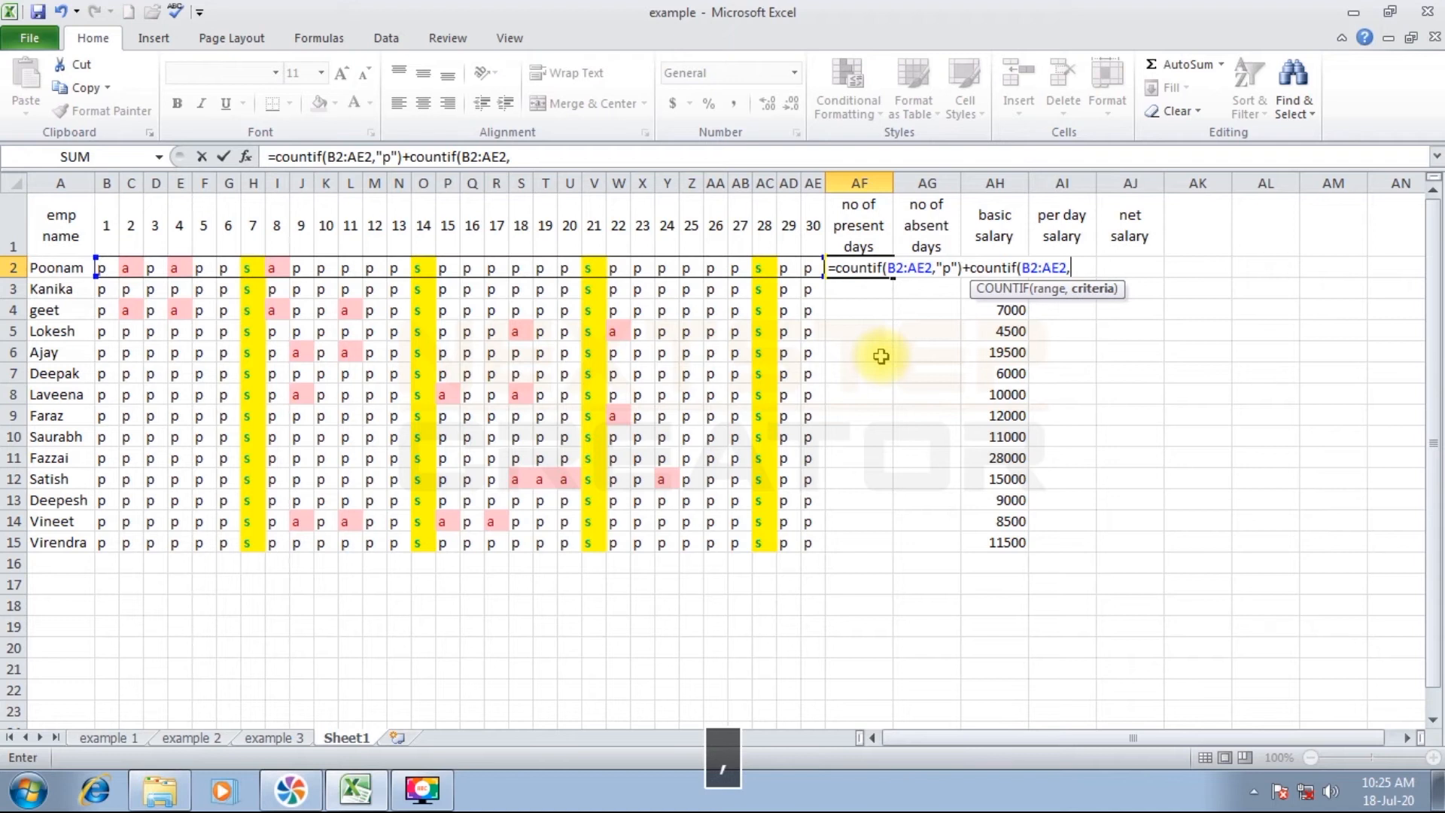
pyautogui.write('s')
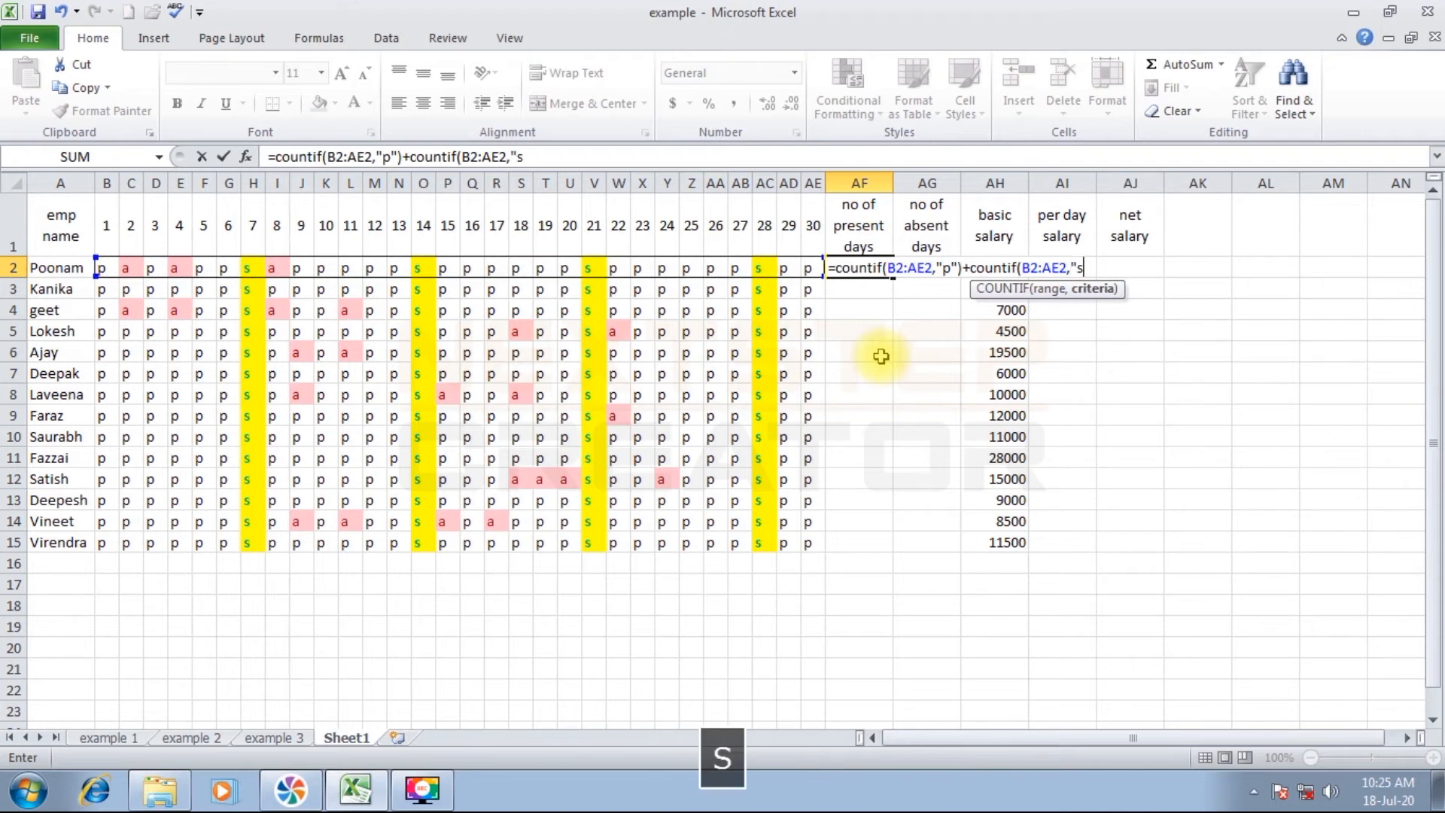
pyautogui.write('")')
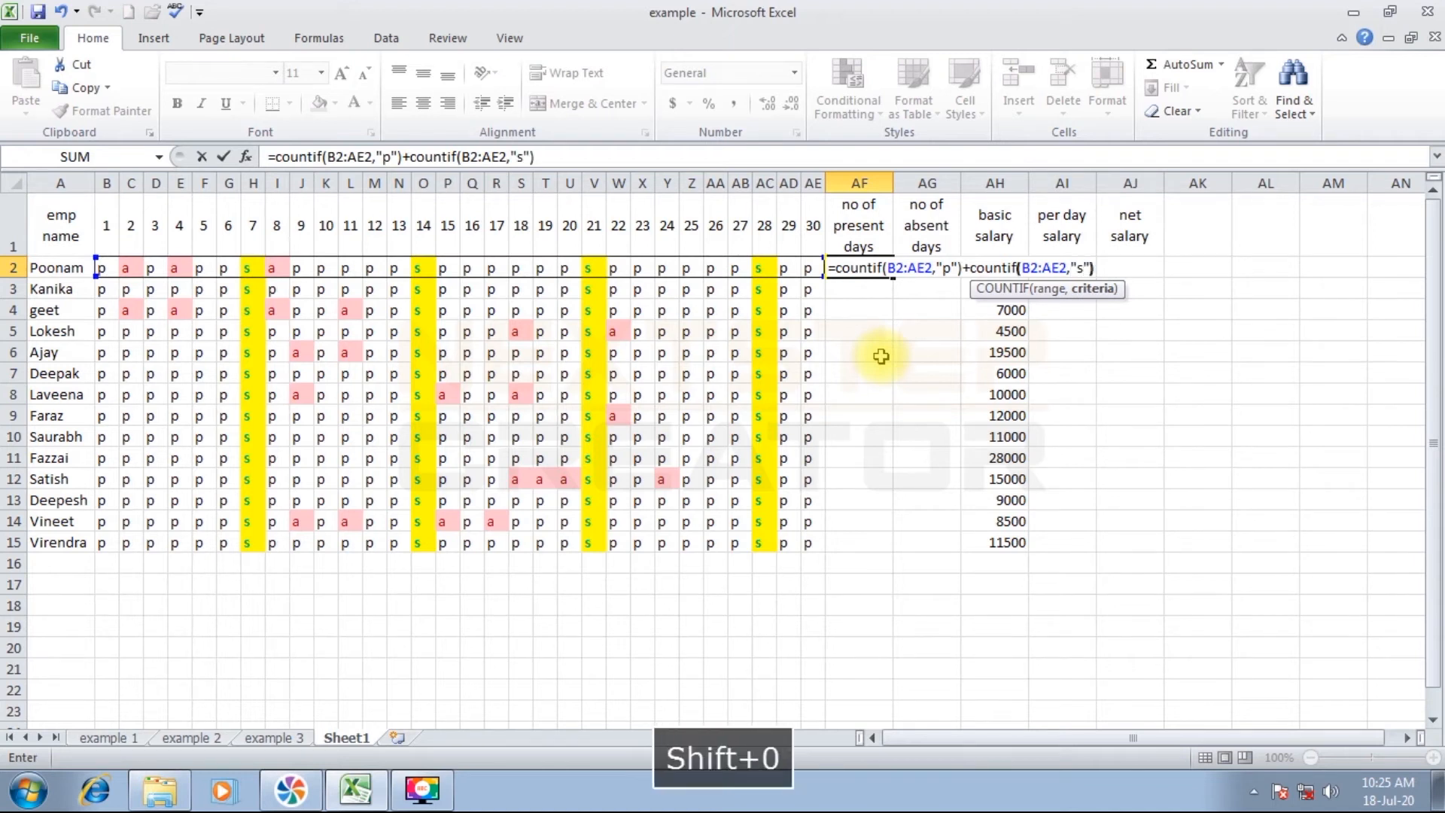
pyautogui.press('Return')
pyautogui.press('Up')
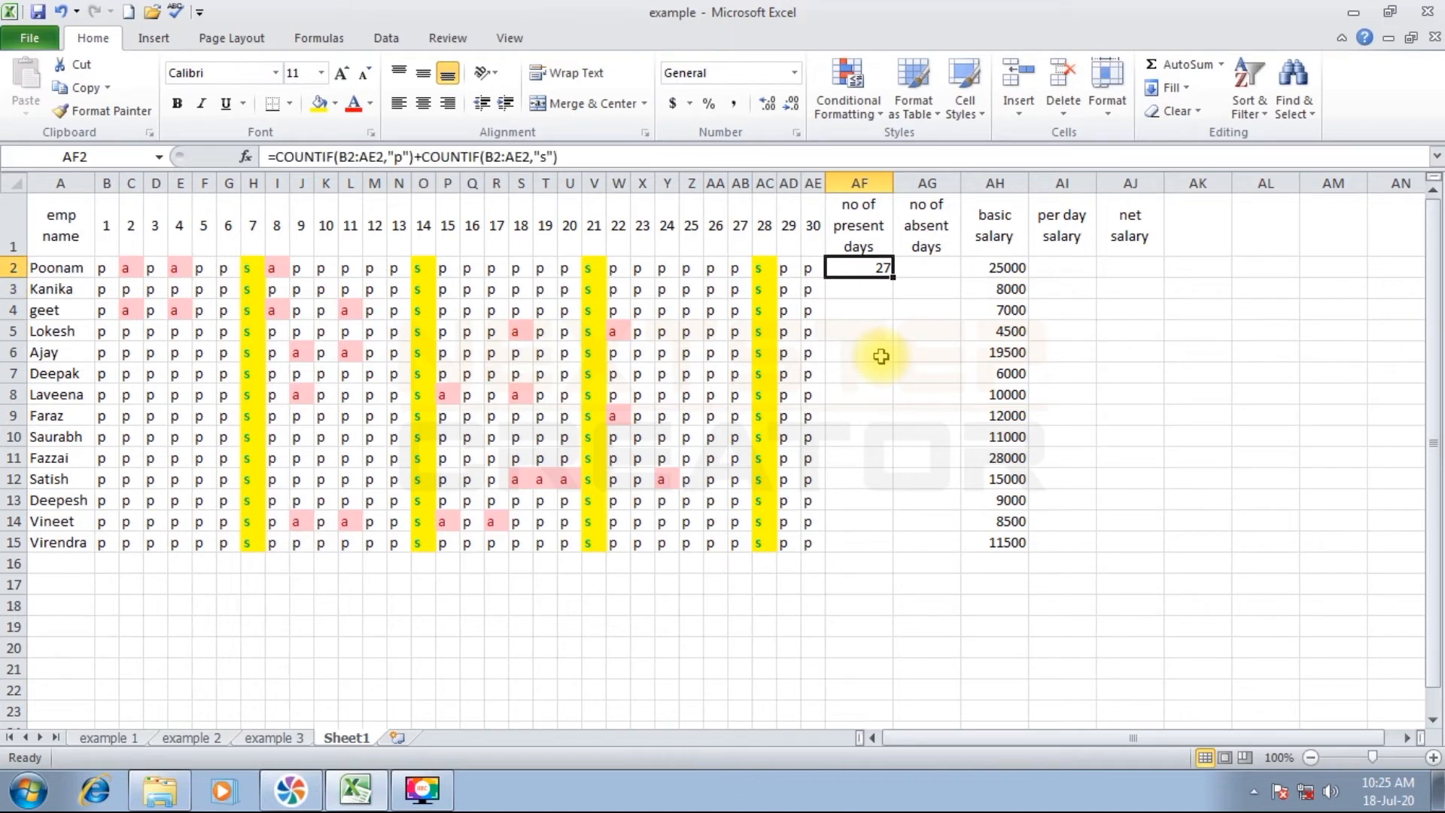
# - Fill the present-days formula from AF2 down to AF15 for all employees
pyautogui.hotkey('shift', 'Down')
pyautogui.hotkey('shift', 'Down')
pyautogui.hotkey('shift', 'Down')
pyautogui.hotkey('shift', 'Down')
pyautogui.hotkey('shift', 'Down')
pyautogui.hotkey('shift', 'Down')
pyautogui.hotkey('shift', 'Down')
pyautogui.hotkey('shift', 'Down')
pyautogui.hotkey('shift', 'Down')
pyautogui.hotkey('shift', 'Down')
pyautogui.hotkey('shift', 'Down')
pyautogui.hotkey('shift', 'Down')
pyautogui.hotkey('shift', 'Down')
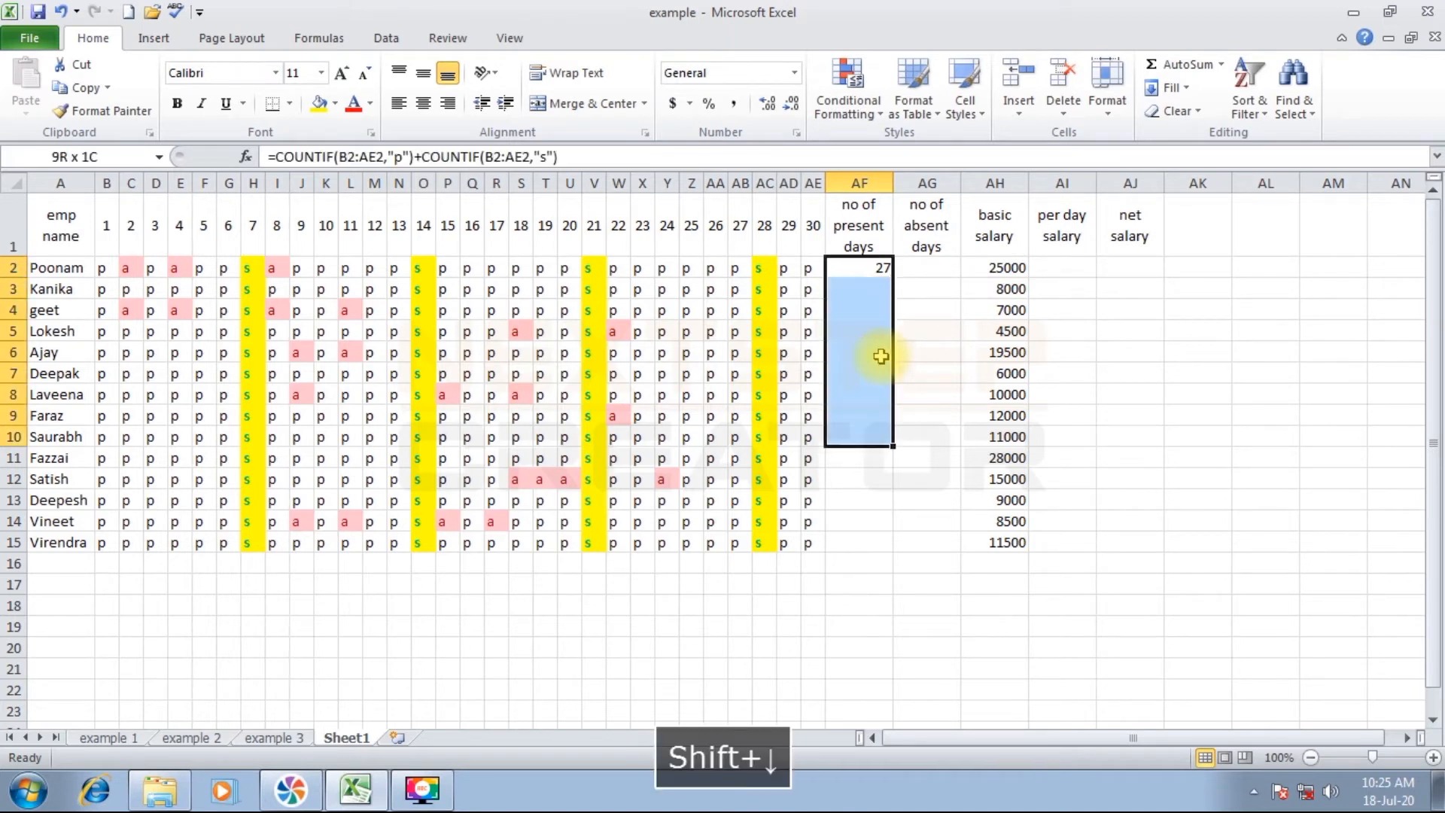
pyautogui.hotkey('ctrl', 'd')
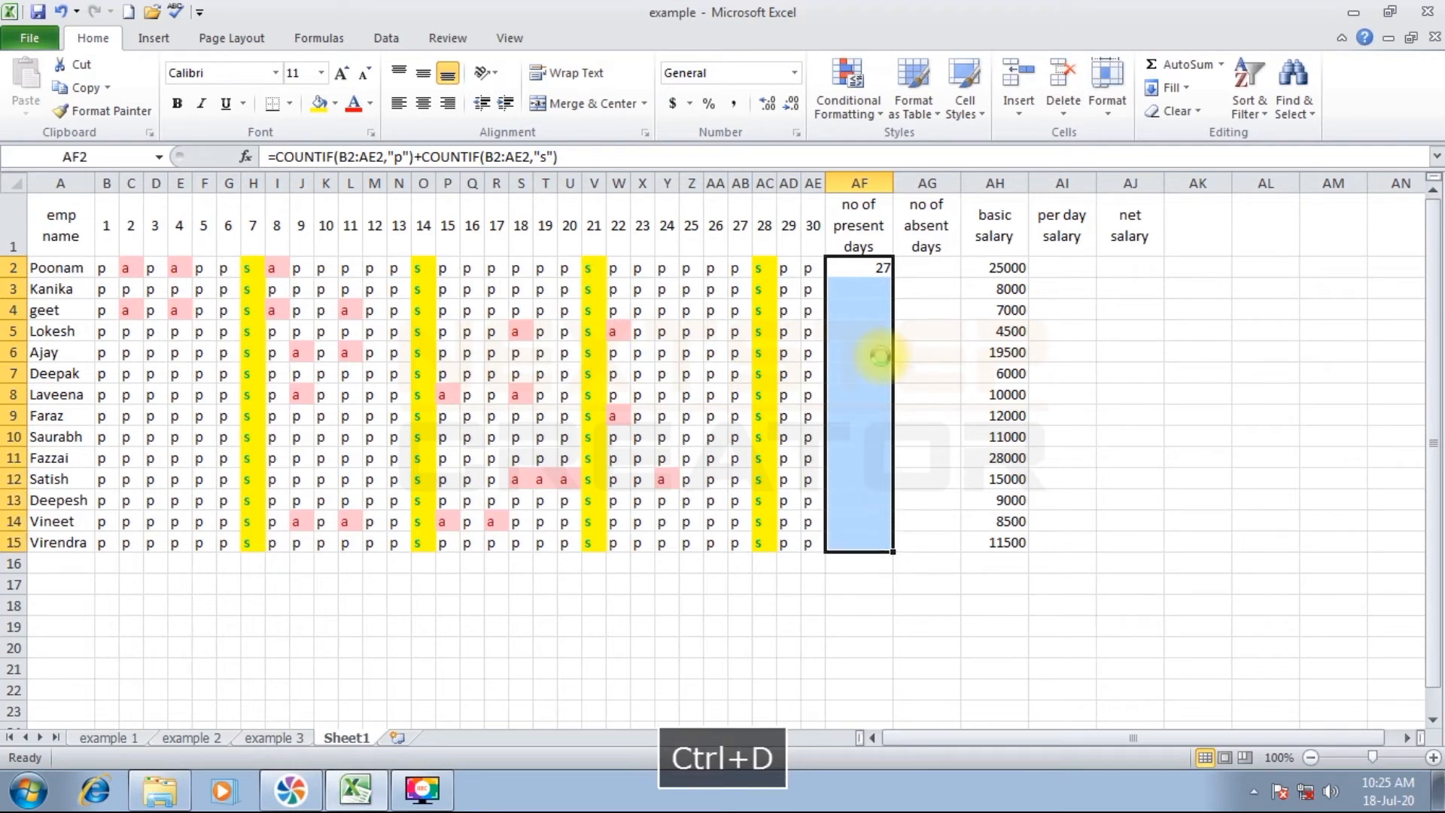
pyautogui.press('Escape')
# - Count the first employee's absent days in AG2 with =COUNTIF(B2:AE2,"a") and fill the formula down to AG15
pyautogui.press('Right')
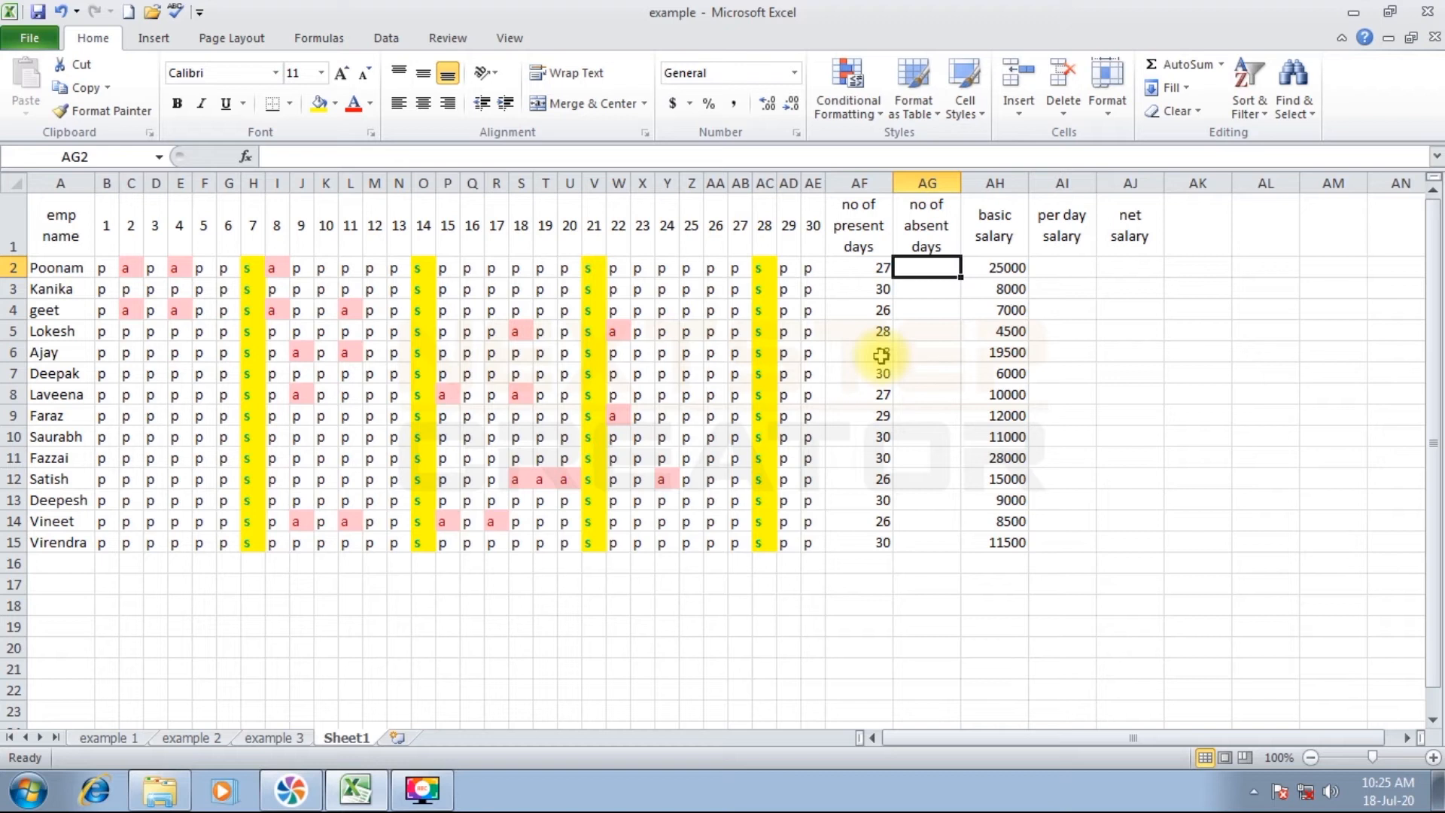
pyautogui.write('=coun')
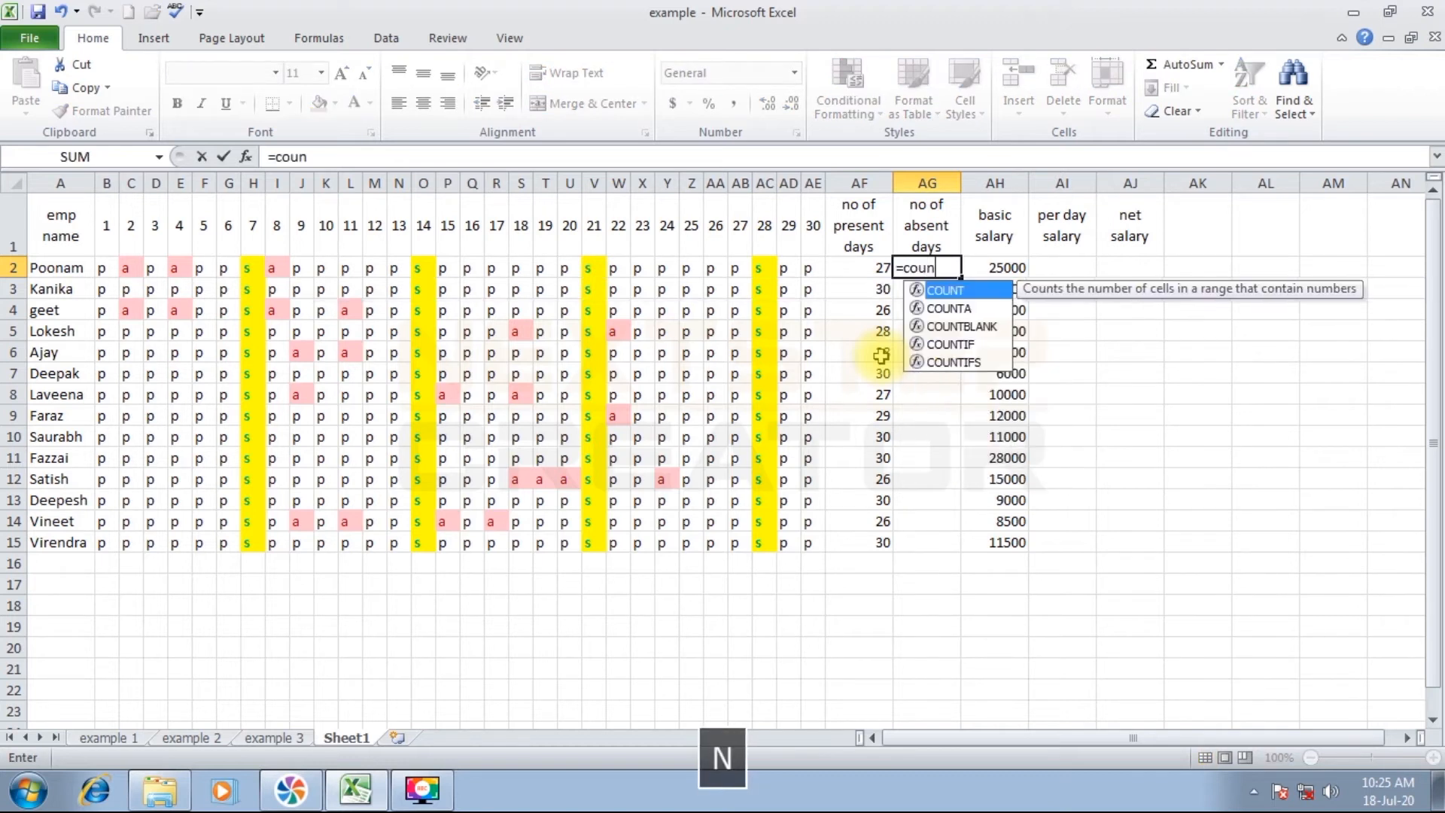
pyautogui.write('tif(')
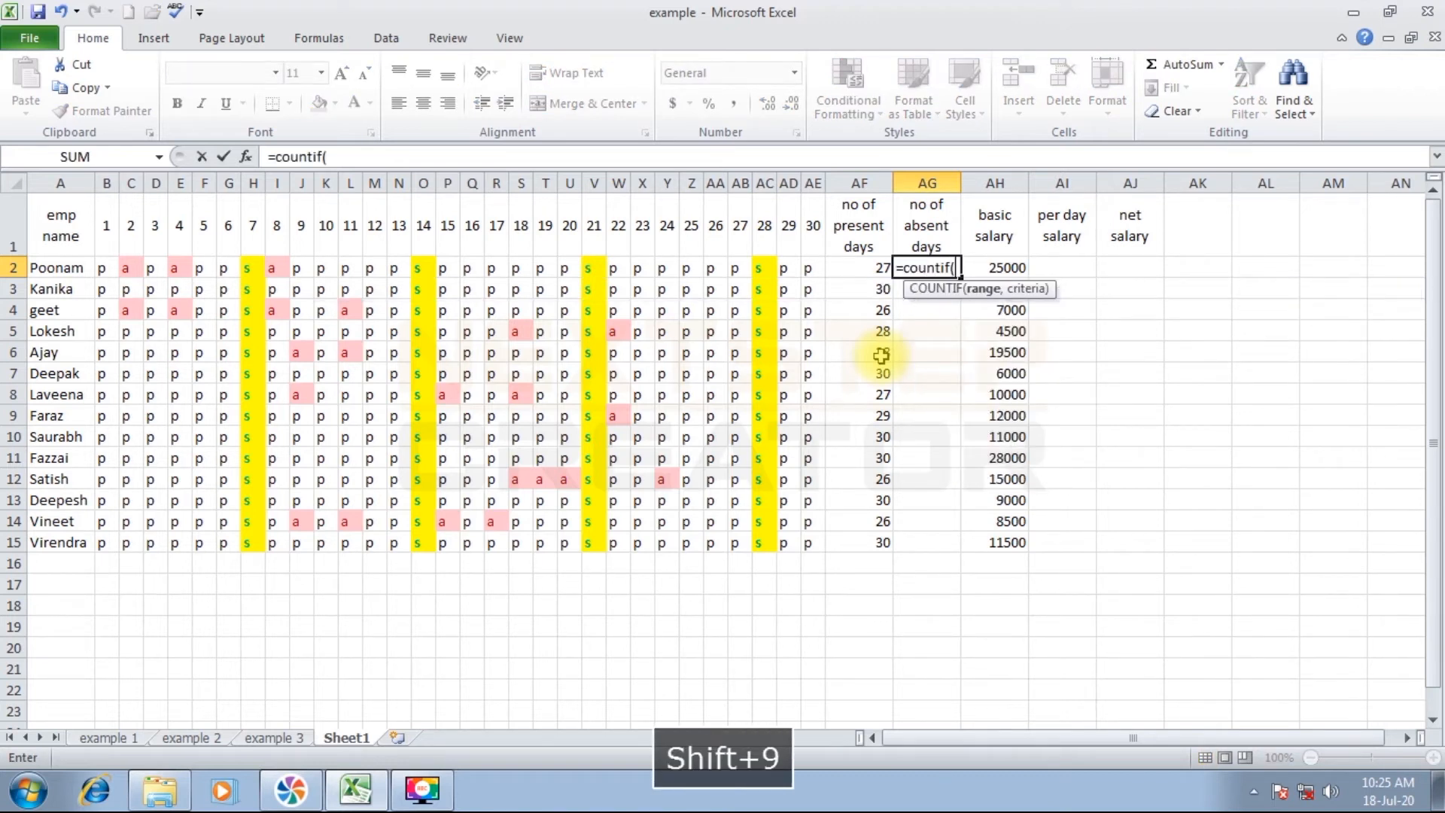
pyautogui.press('Left')
pyautogui.press('Left')
pyautogui.hotkey('shift', 'Left')
pyautogui.hotkey('shift', 'Left')
pyautogui.hotkey('shift', 'Left')
pyautogui.hotkey('shift', 'Left')
pyautogui.hotkey('shift', 'Left')
pyautogui.hotkey('shift', 'Left')
pyautogui.hotkey('shift', 'Left')
pyautogui.hotkey('shift', 'Left')
pyautogui.hotkey('shift', 'Left')
pyautogui.hotkey('shift', 'Left')
pyautogui.hotkey('shift', 'Left')
pyautogui.hotkey('shift', 'Left')
pyautogui.hotkey('shift', 'Left')
pyautogui.hotkey('shift', 'Left')
pyautogui.hotkey('shift', 'Left')
pyautogui.hotkey('shift', 'Left')
pyautogui.hotkey('shift', 'Left')
pyautogui.hotkey('shift', 'Left')
pyautogui.hotkey('shift', 'Left')
pyautogui.hotkey('shift', 'Left')
pyautogui.hotkey('shift', 'Left')
pyautogui.hotkey('shift', 'Left')
pyautogui.hotkey('shift', 'Left')
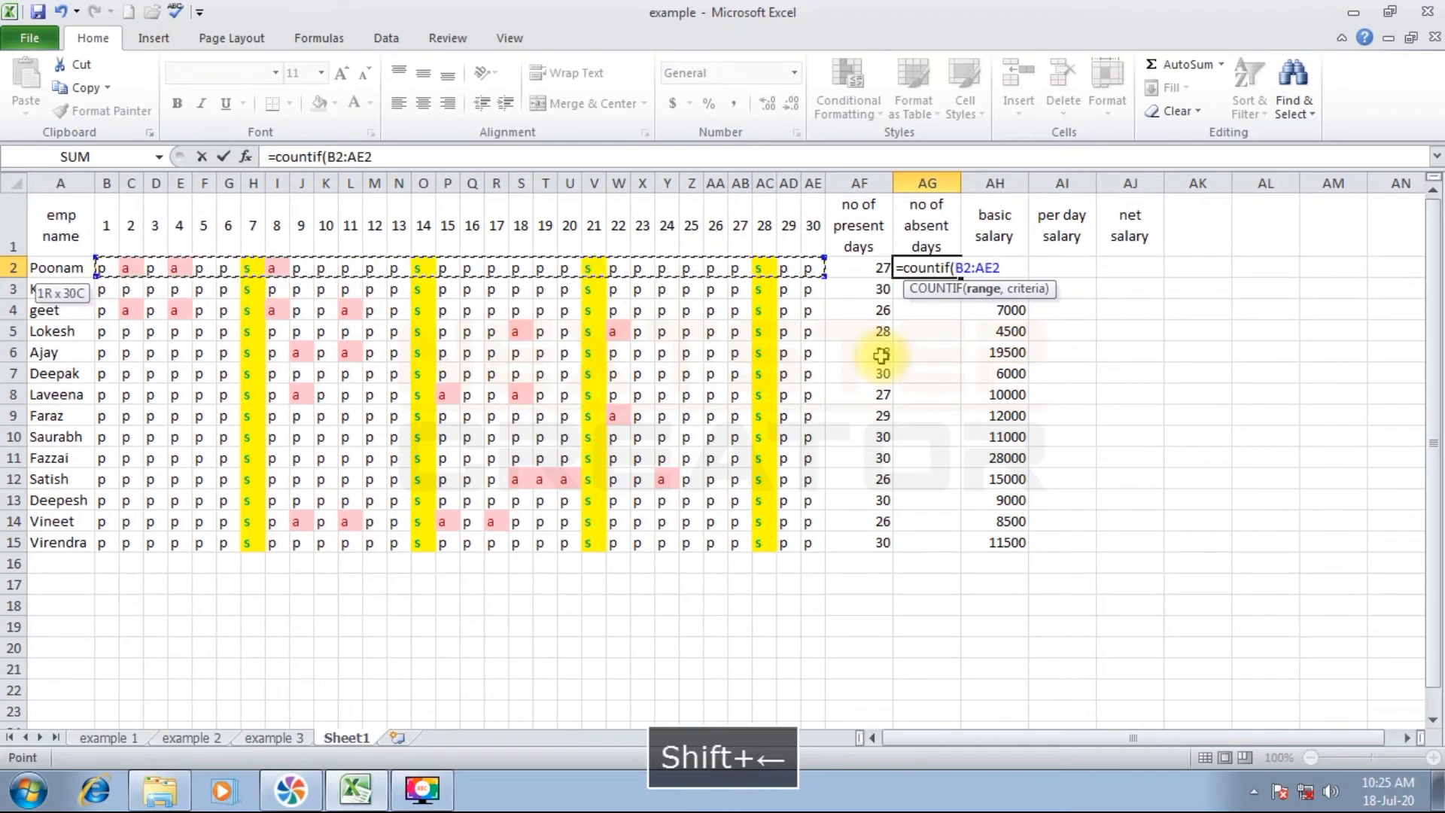
pyautogui.write(',"a")')
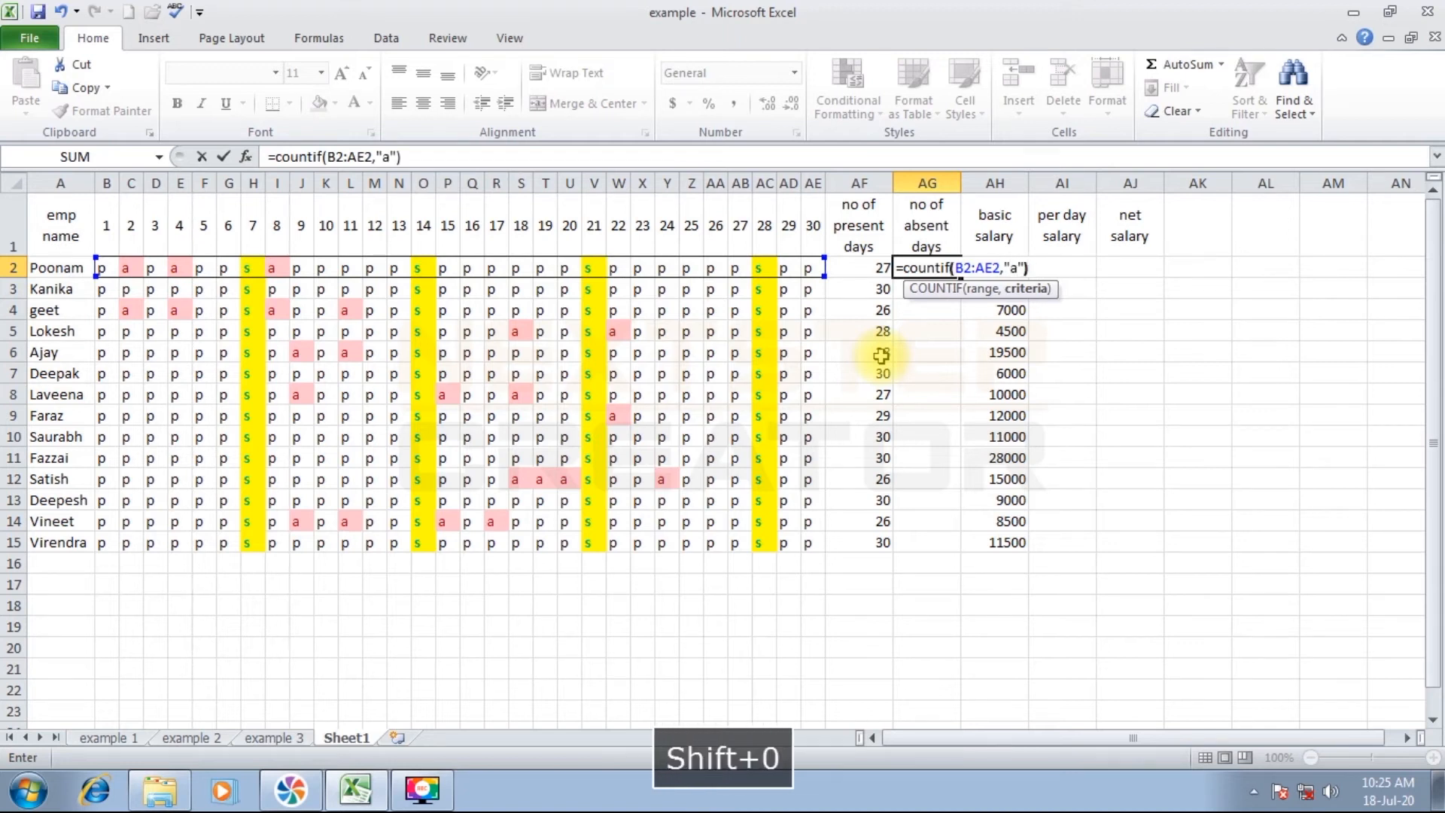
pyautogui.press('Return')
pyautogui.press('Up')
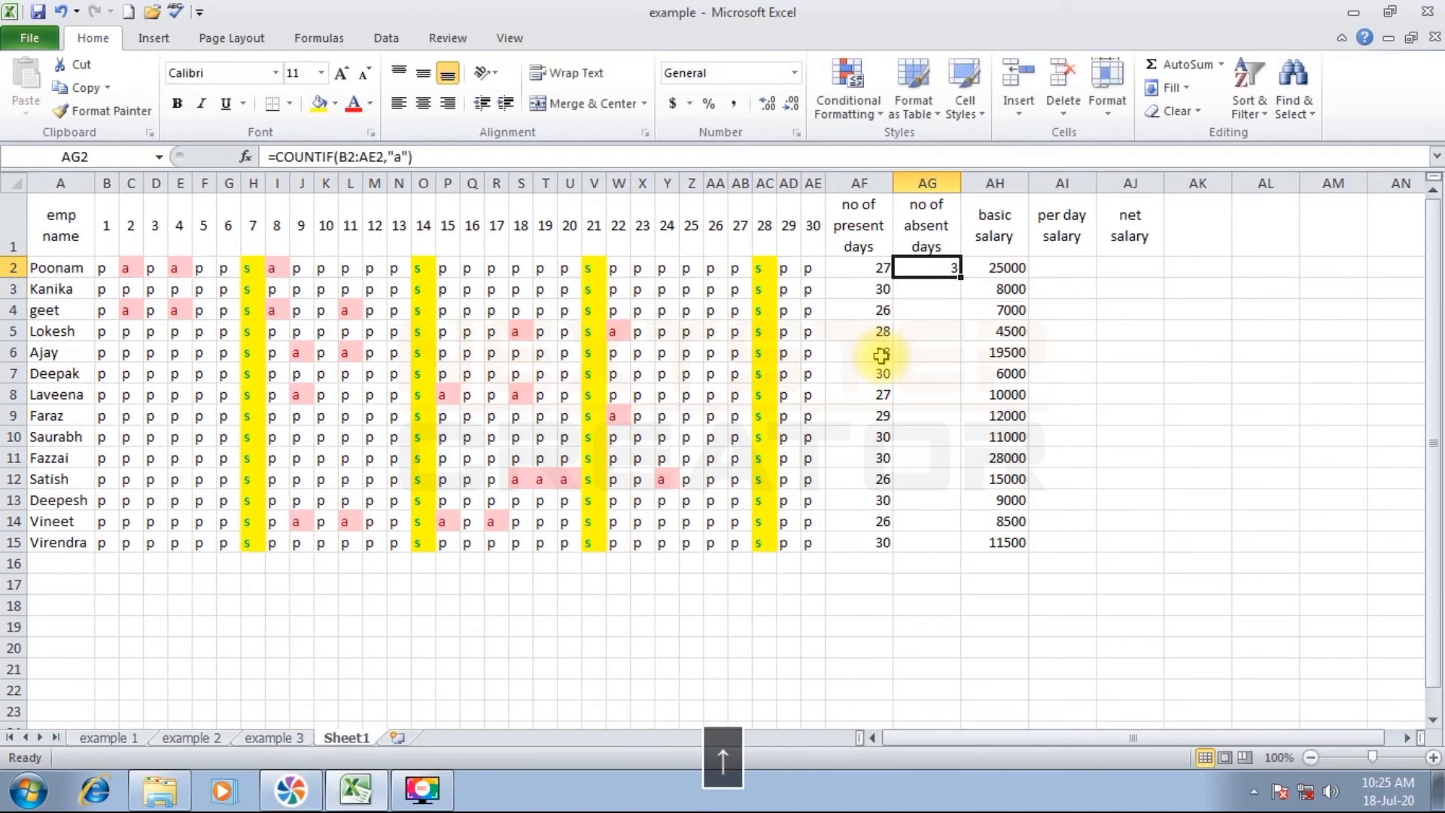
pyautogui.moveTo(960, 277); pyautogui.dragTo(945, 548)
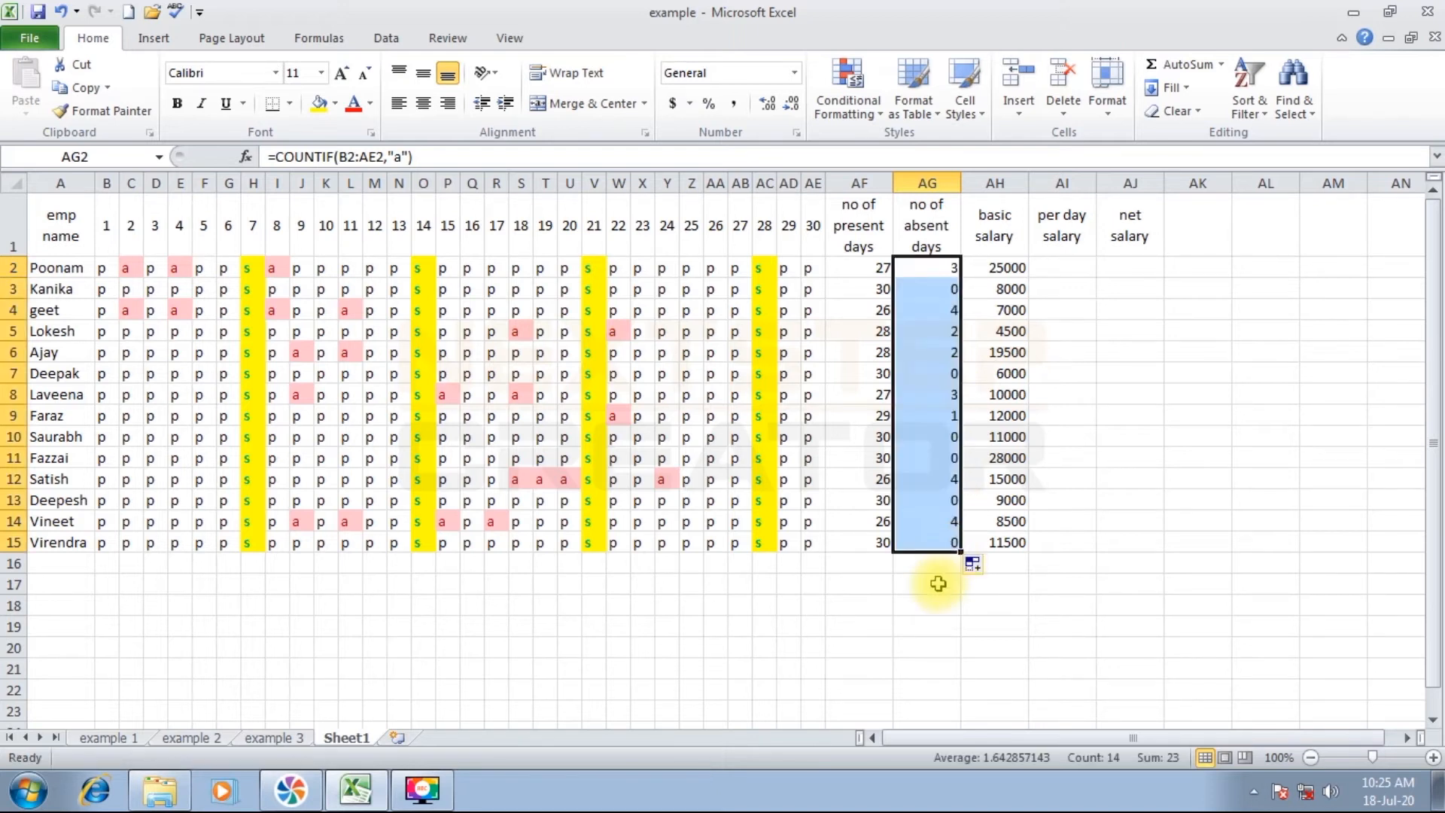
pyautogui.click(938, 585)
# - Calculate the first employee's per day salary in AI2 with the formula =AH2/30
pyautogui.click(1066, 268)
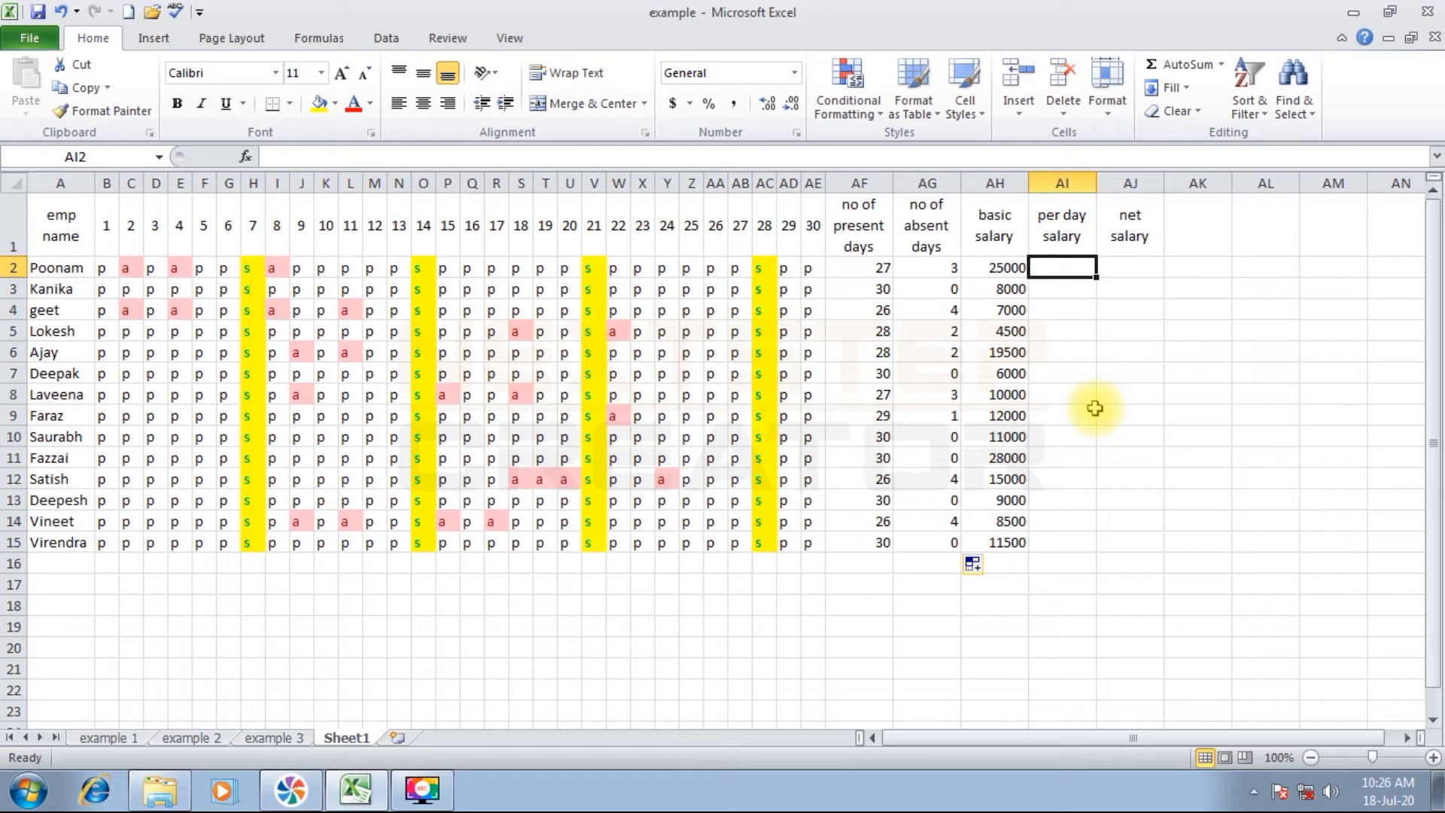
pyautogui.write('=')
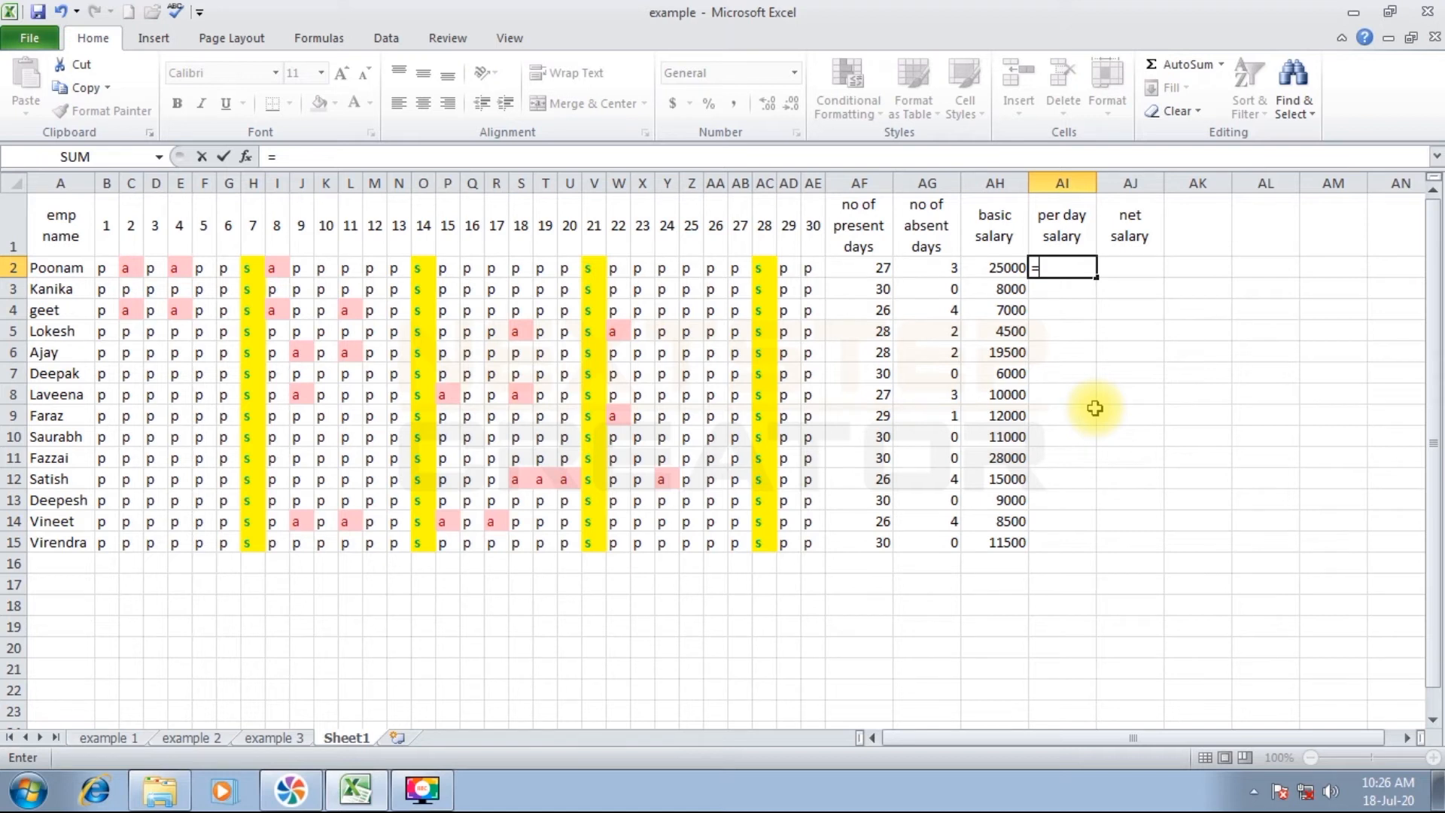
pyautogui.press('Left')
pyautogui.write('/30')
pyautogui.press('Return')
pyautogui.press('Up')
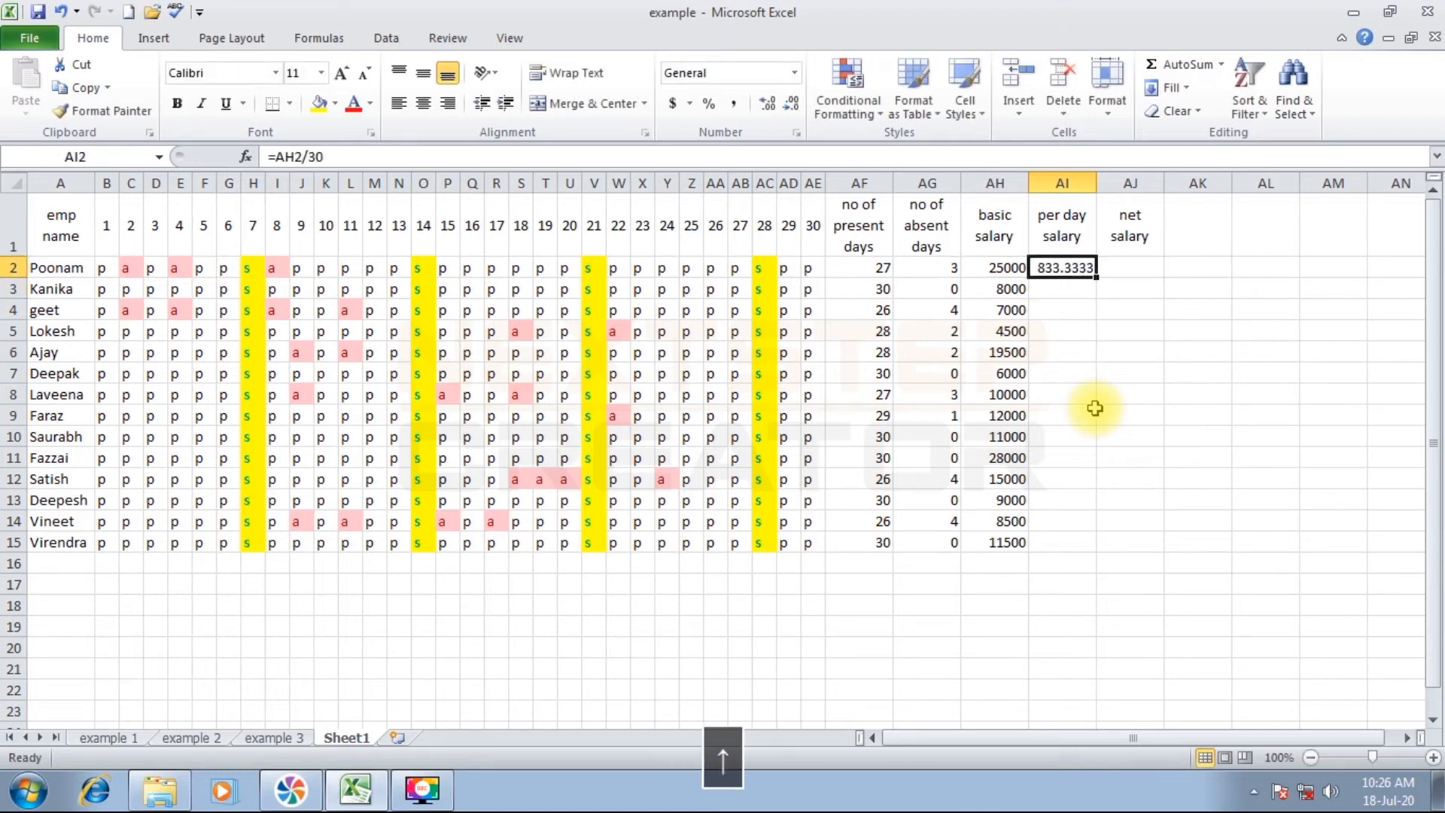
# - Fill the per day salary formula from AI2 down to AI15
pyautogui.hotkey('shift', 'Down')
pyautogui.hotkey('shift', 'Down')
pyautogui.hotkey('shift', 'Down')
pyautogui.hotkey('shift', 'Down')
pyautogui.hotkey('shift', 'Down')
pyautogui.hotkey('shift', 'Down')
pyautogui.hotkey('shift', 'Down')
pyautogui.hotkey('shift', 'Down')
pyautogui.hotkey('shift', 'Down')
pyautogui.hotkey('shift', 'Down')
pyautogui.hotkey('shift', 'Down')
pyautogui.hotkey('shift', 'Down')
pyautogui.hotkey('shift', 'Down')
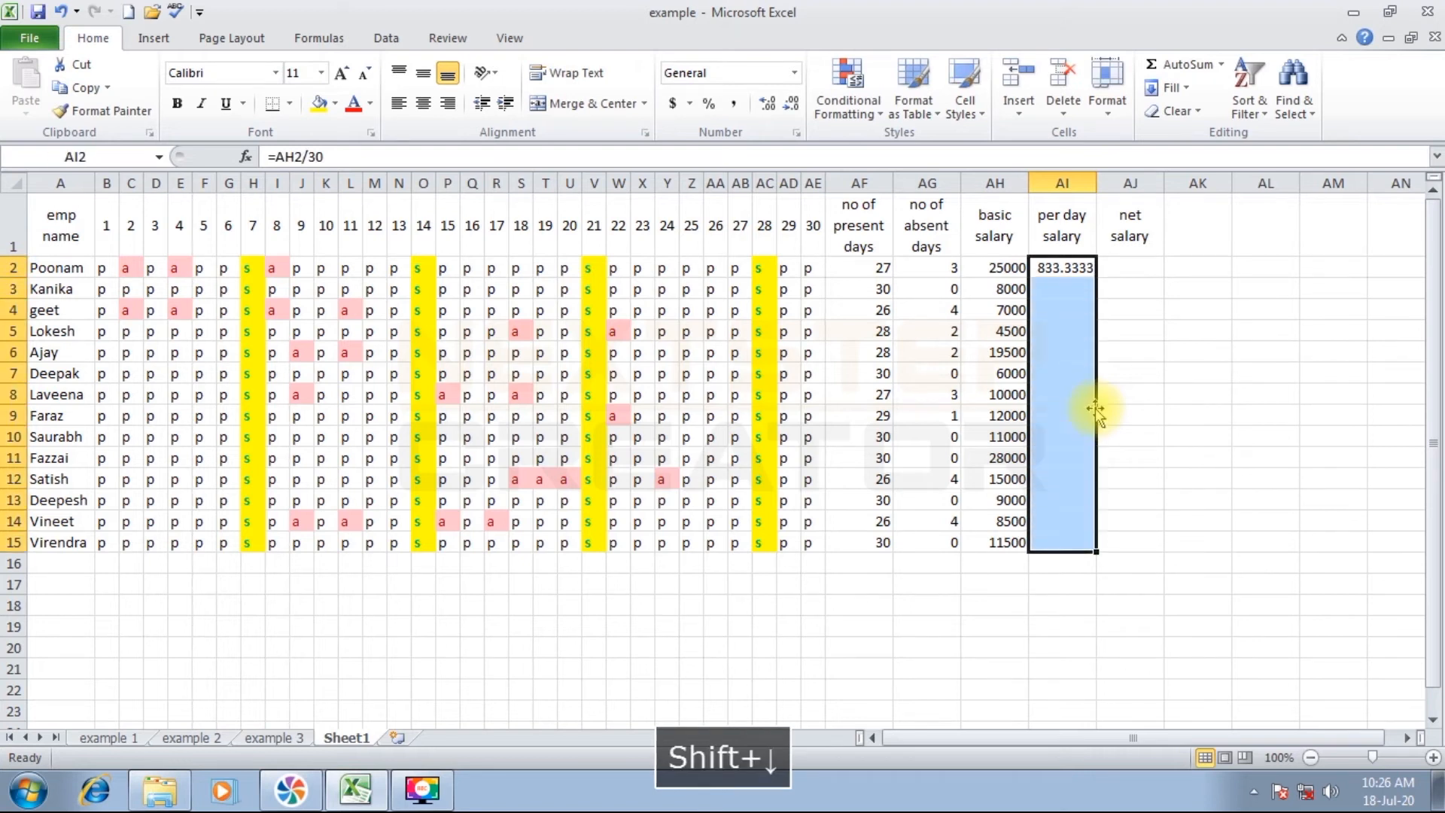
pyautogui.hotkey('ctrl', 'd')
# - Calculate the first employee's net salary in AJ2 with the formula =AF2*AI2, multiplying present days by per day salary
pyautogui.press('Right')
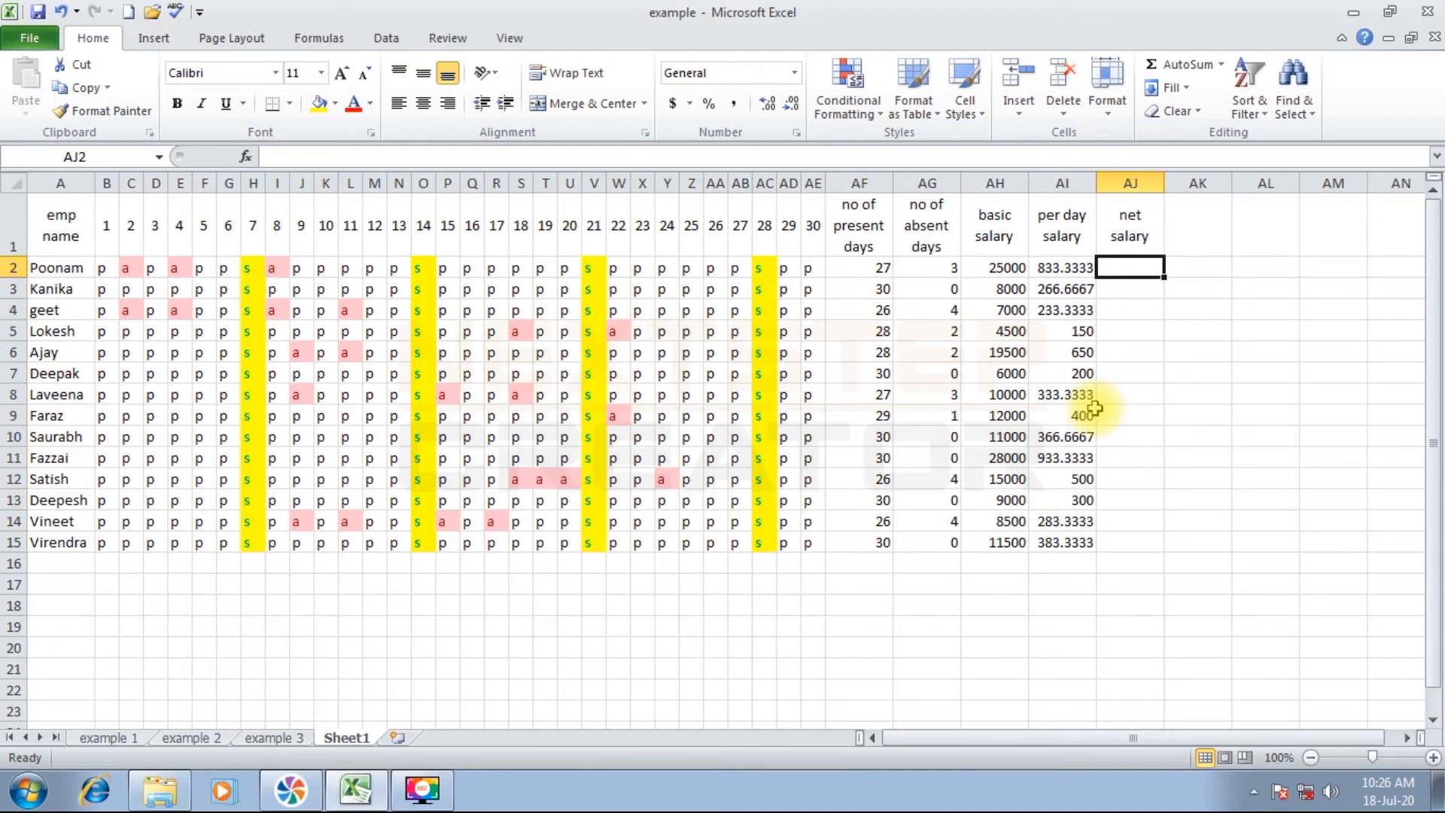
pyautogui.write('=')
pyautogui.press('Left')
pyautogui.press('Left')
pyautogui.press('Left')
pyautogui.press('Left')
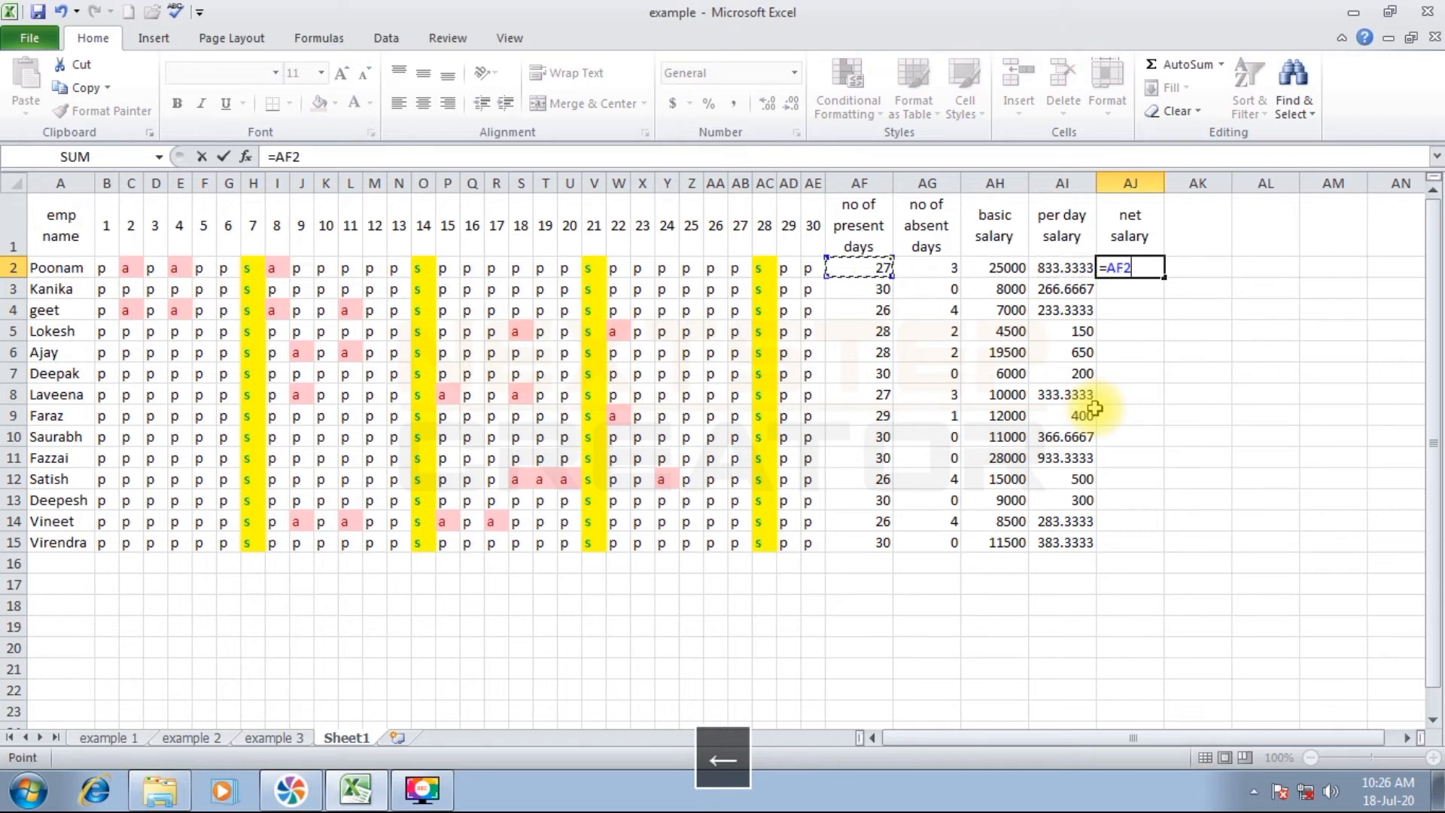
pyautogui.write('*')
pyautogui.press('Left')
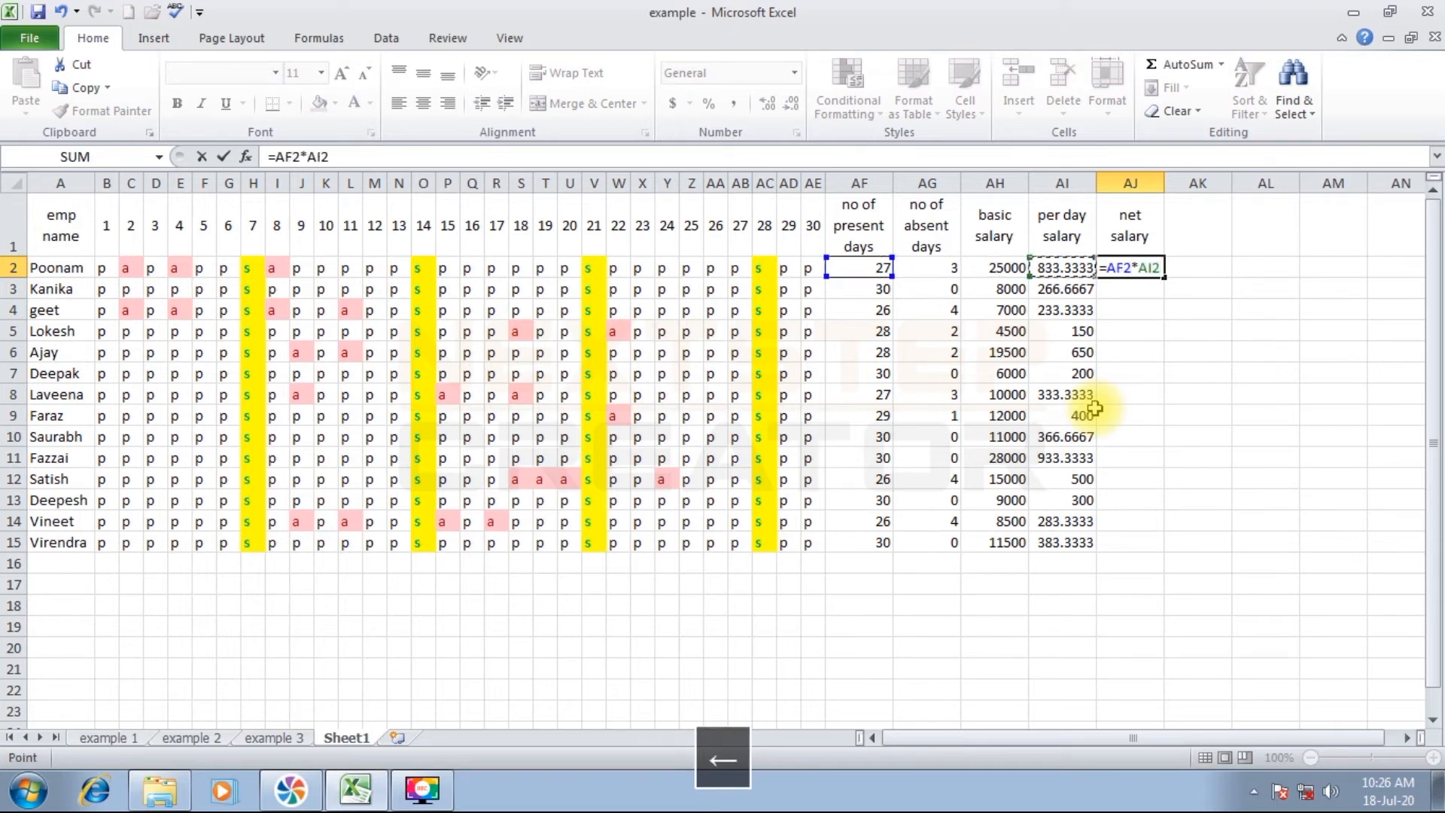
pyautogui.press('Return')
pyautogui.press('Up')
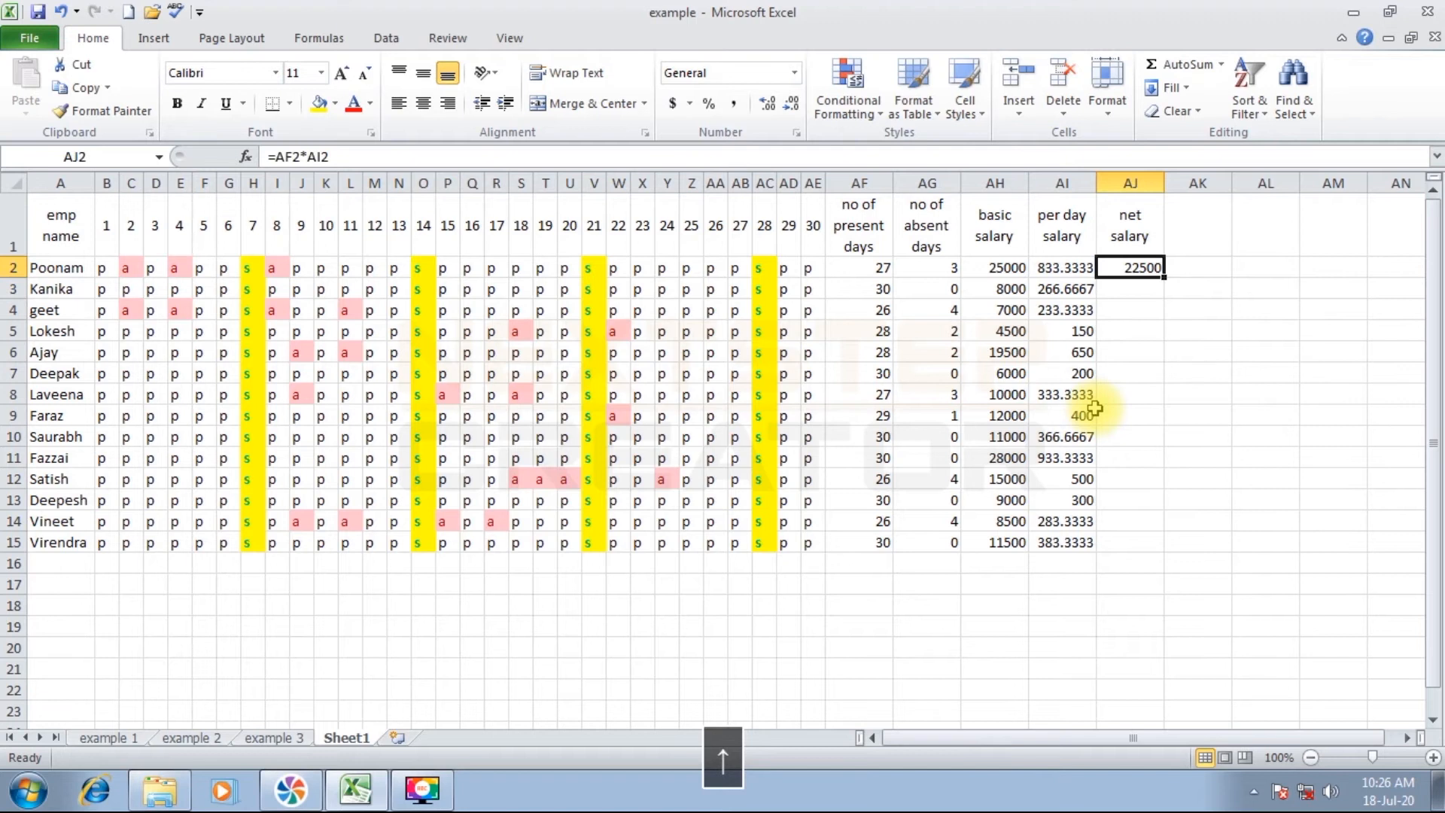
# - Fill the net salary formula from AJ2 down to AJ15
pyautogui.hotkey('shift', 'Down')
pyautogui.hotkey('shift', 'Down')
pyautogui.hotkey('shift', 'Down')
pyautogui.hotkey('shift', 'Down')
pyautogui.hotkey('shift', 'Down')
pyautogui.hotkey('shift', 'Down')
pyautogui.hotkey('shift', 'Down')
pyautogui.hotkey('shift', 'Down')
pyautogui.hotkey('shift', 'Down')
pyautogui.hotkey('shift', 'Down')
pyautogui.hotkey('shift', 'Down')
pyautogui.hotkey('shift', 'Down')
pyautogui.hotkey('shift', 'Down')
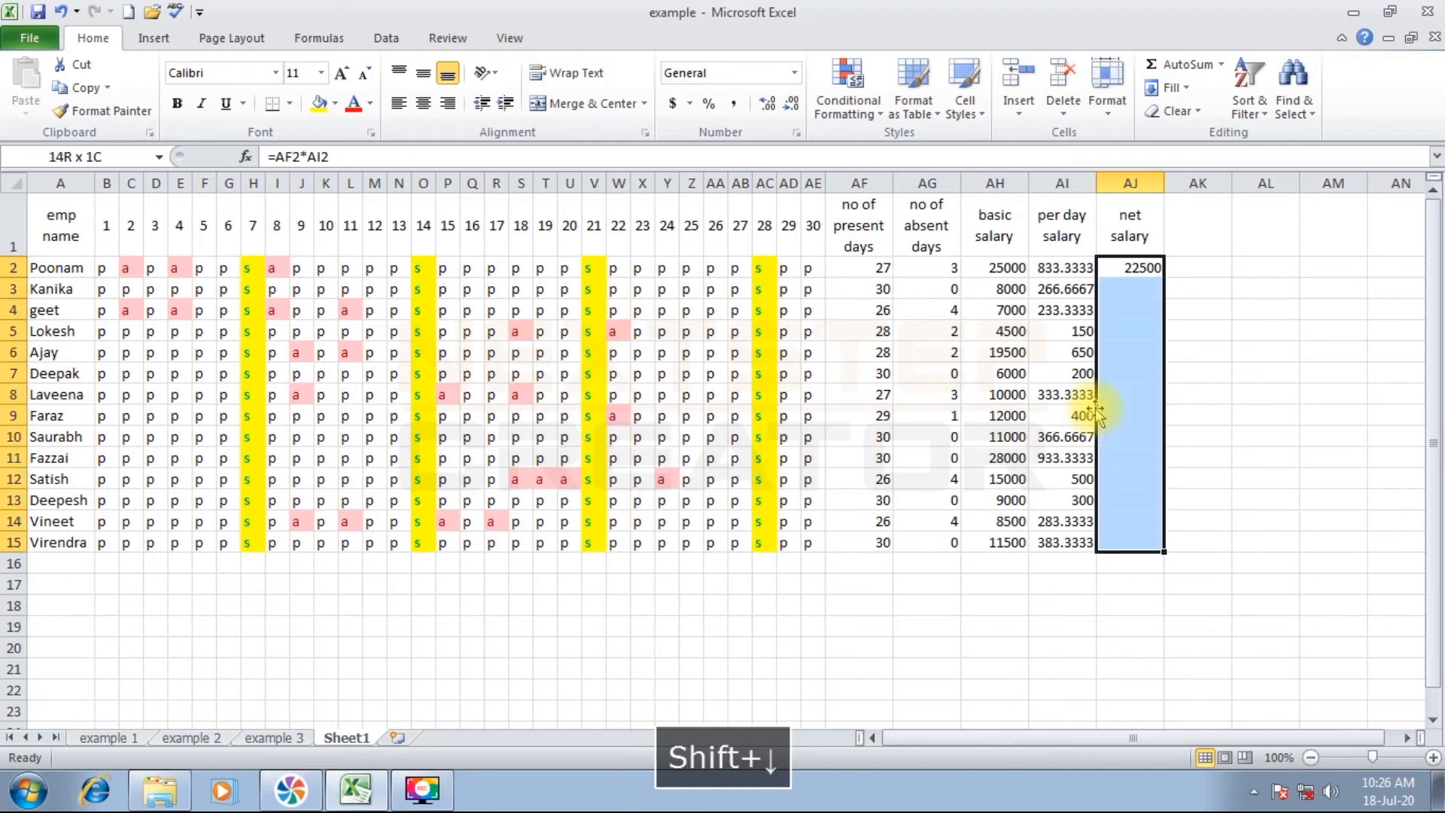
pyautogui.hotkey('ctrl', 'd')
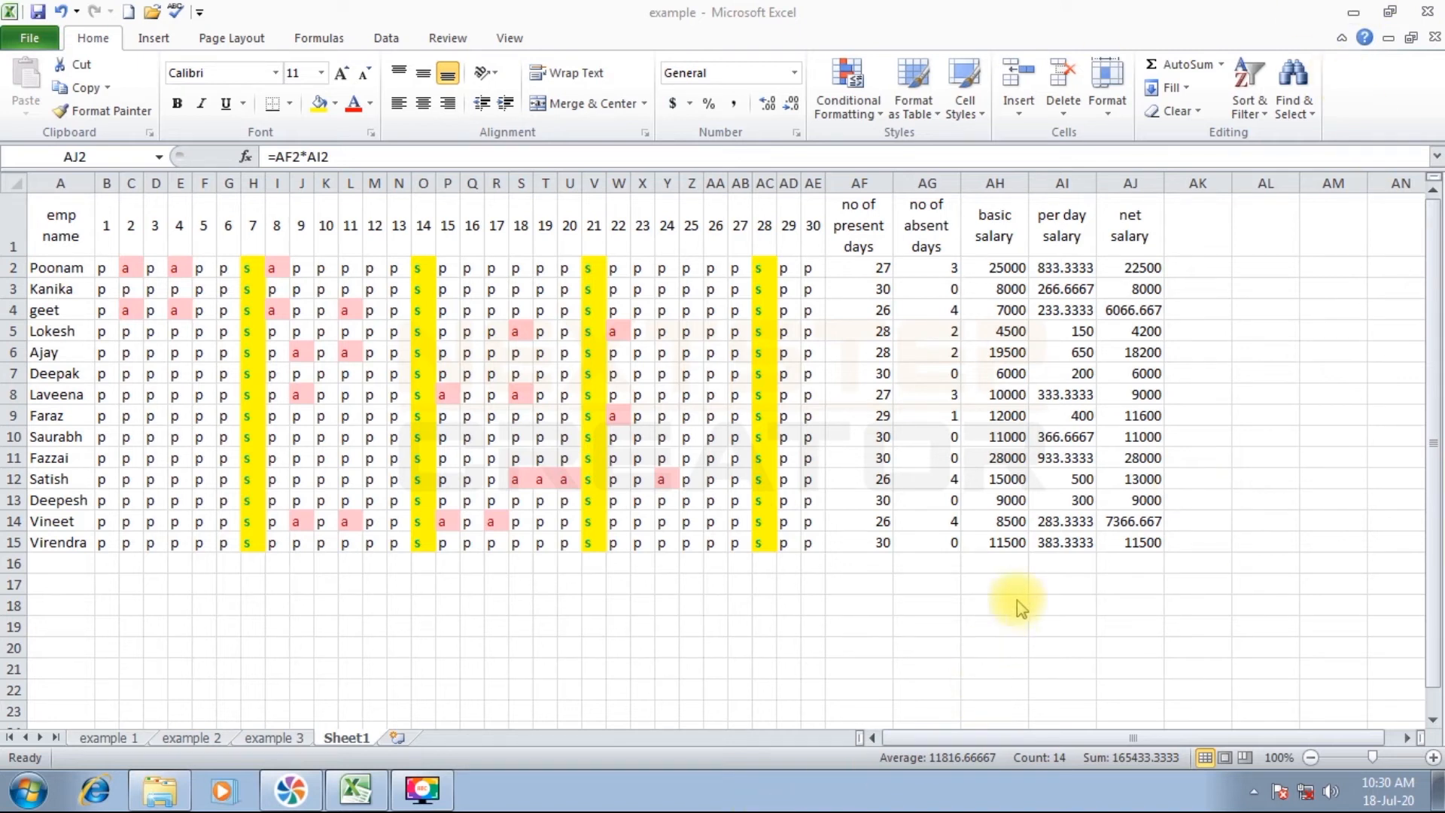
pyautogui.click(1041, 563)
pyautogui.click(1041, 564)
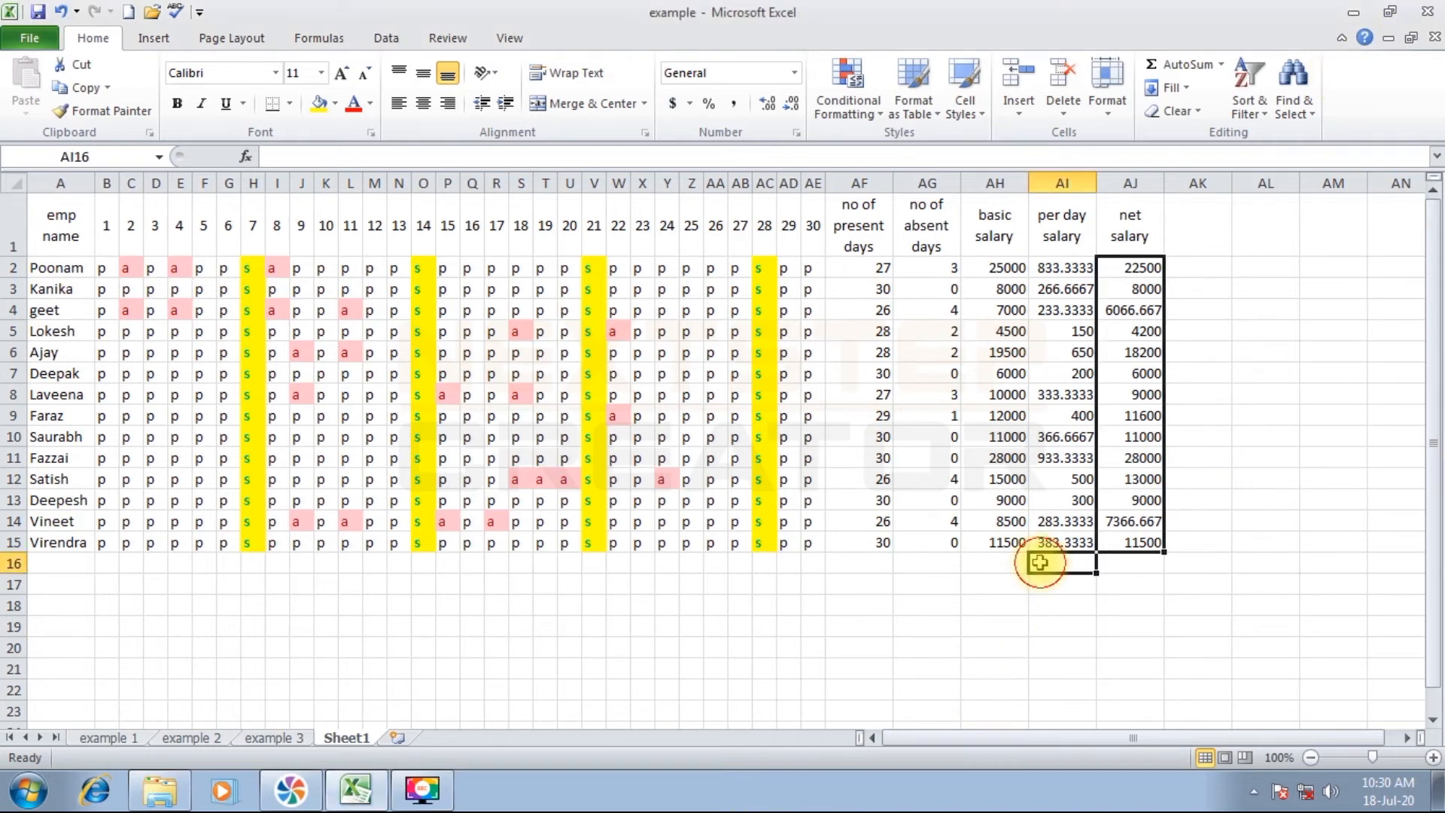
pyautogui.click(1069, 613)
pyautogui.click(966, 605)
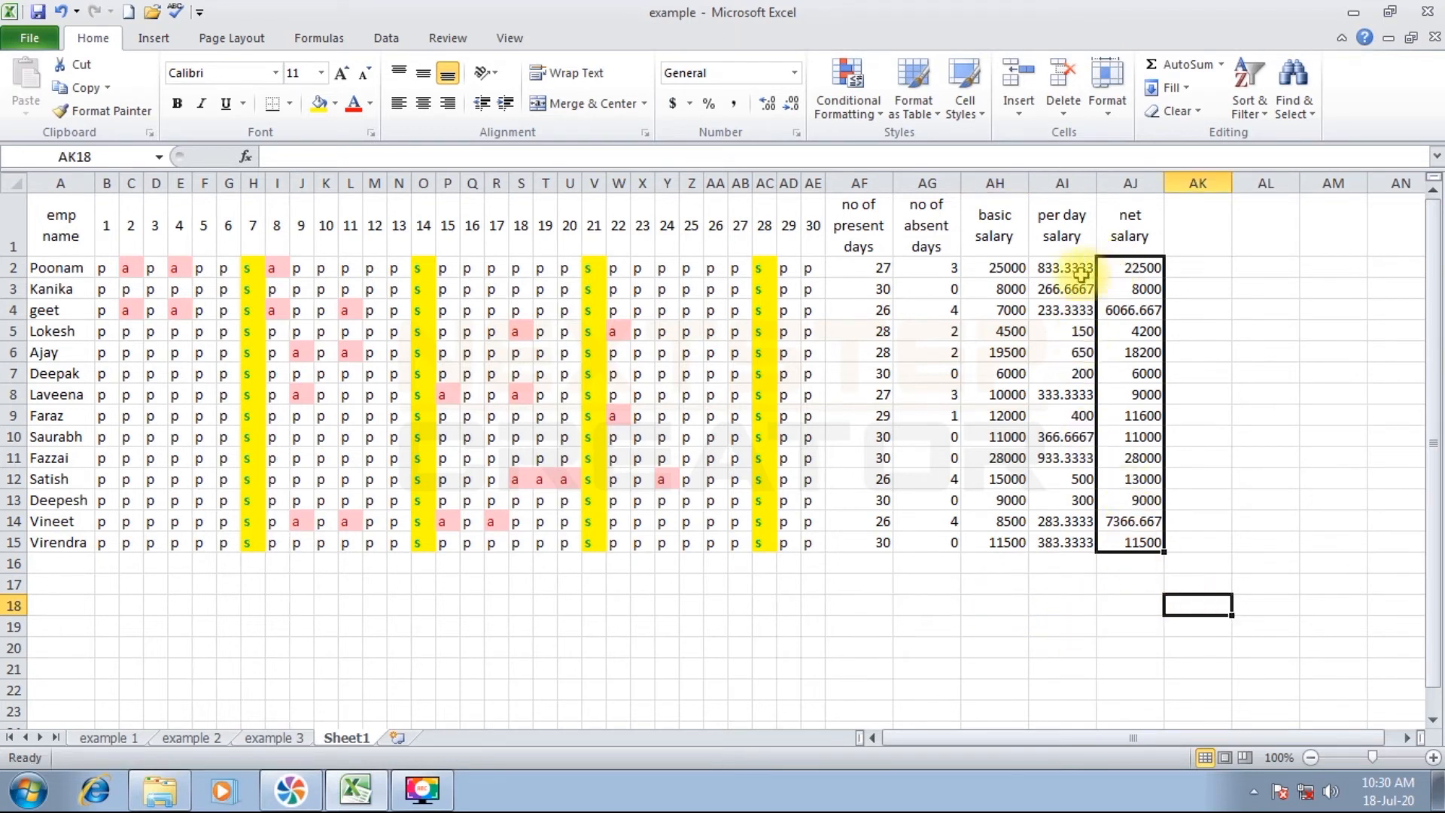
pyautogui.click(1271, 327)
pyautogui.click(1250, 375)
pyautogui.click(1156, 625)
# - Show the per day and net salary values in AI2:AJ15 without decimal places and centre them horizontally
pyautogui.moveTo(1062, 268); pyautogui.dragTo(1151, 543)
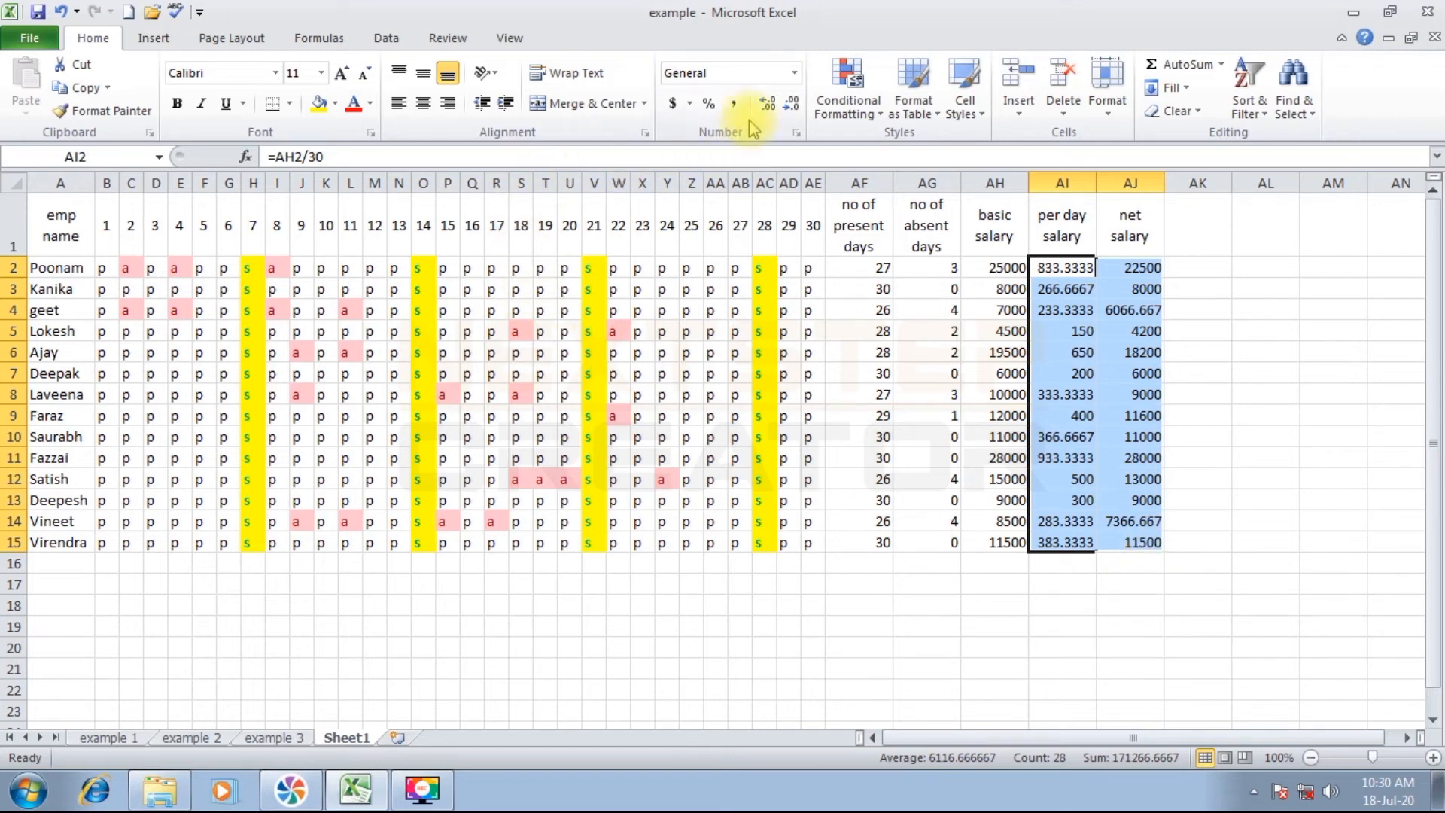
pyautogui.click(792, 106)
pyautogui.click(792, 106)
pyautogui.click(792, 105)
pyautogui.click(792, 105)
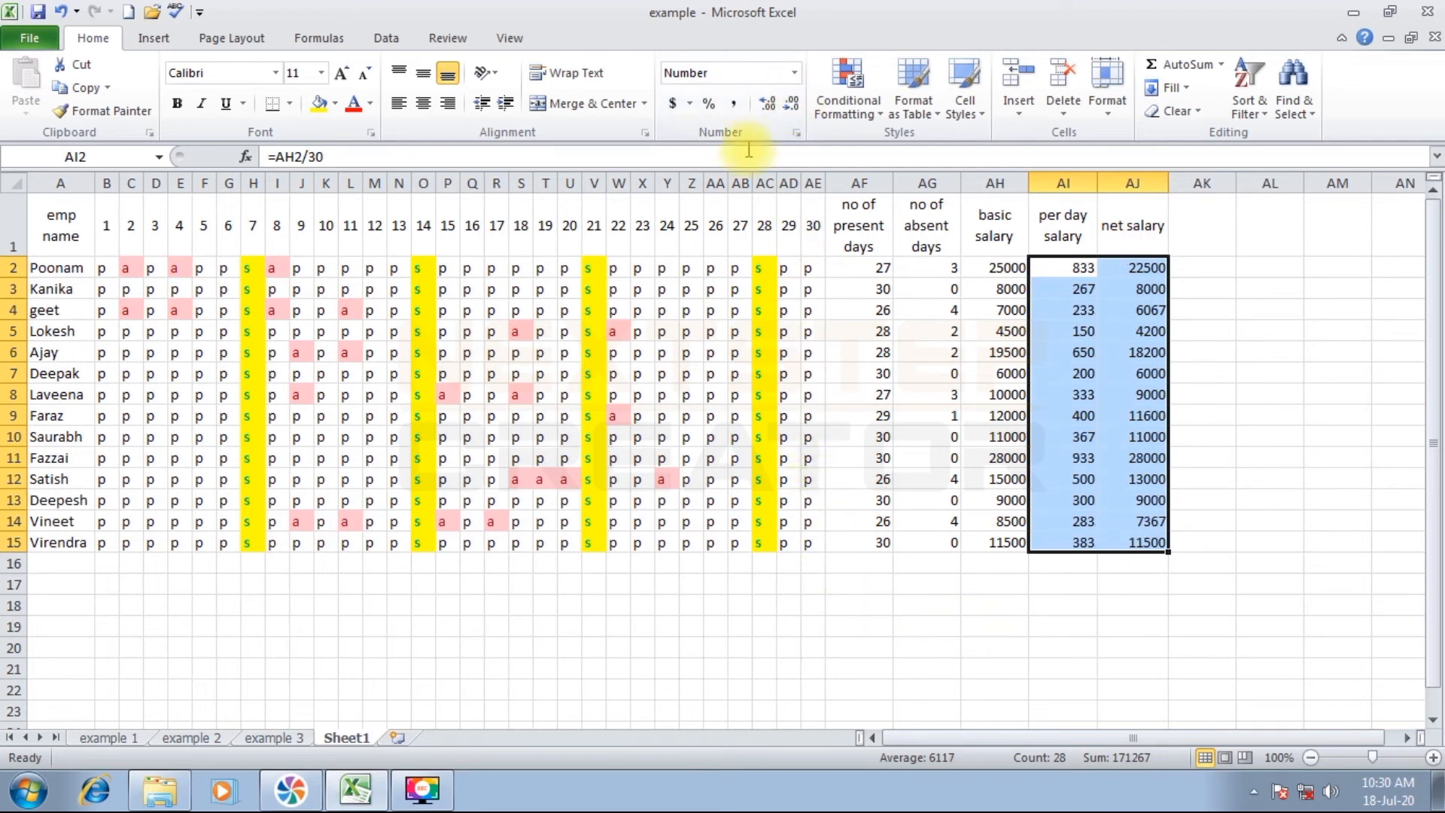
pyautogui.click(423, 103)
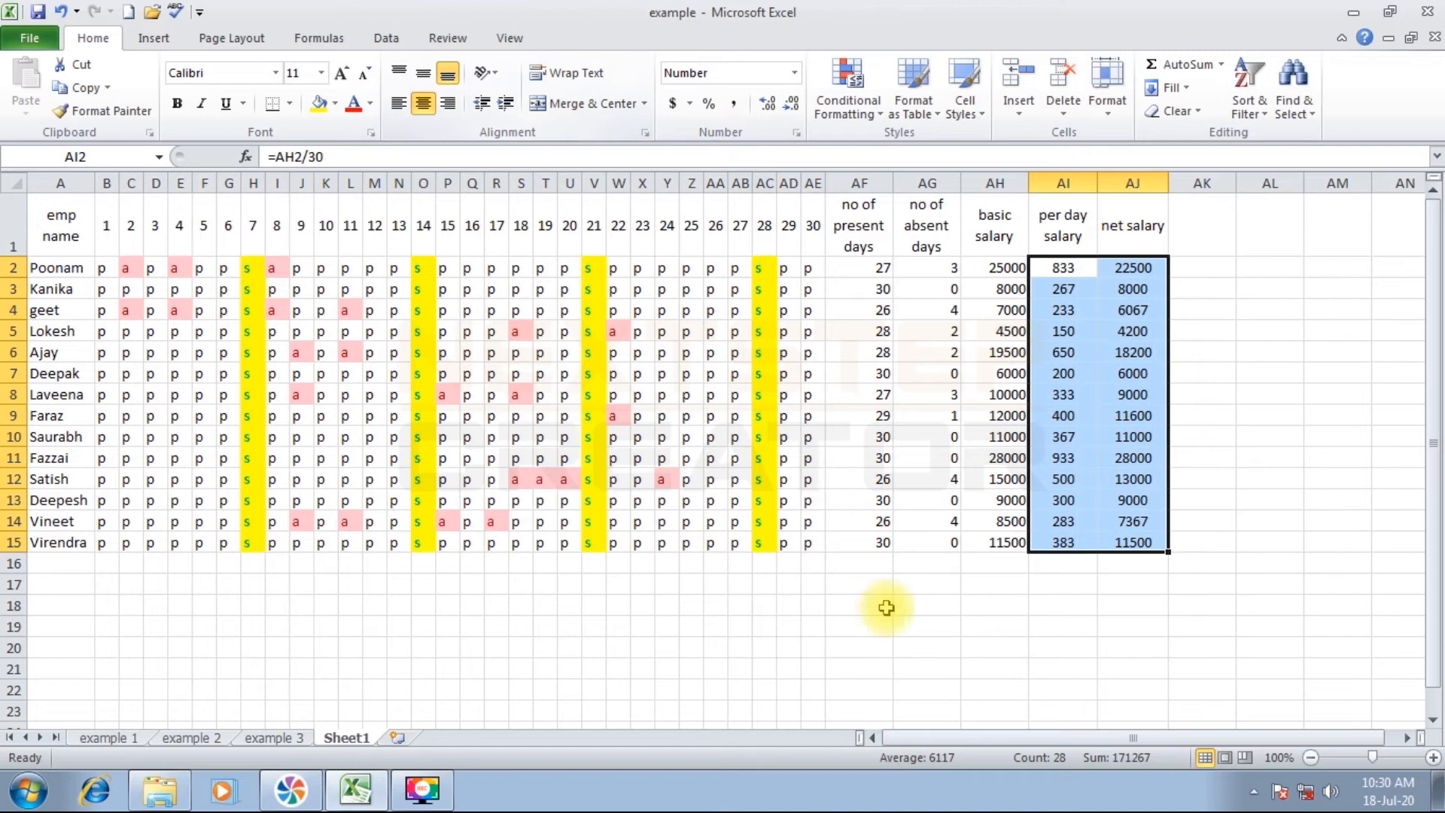
pyautogui.click(994, 635)
pyautogui.click(226, 627)
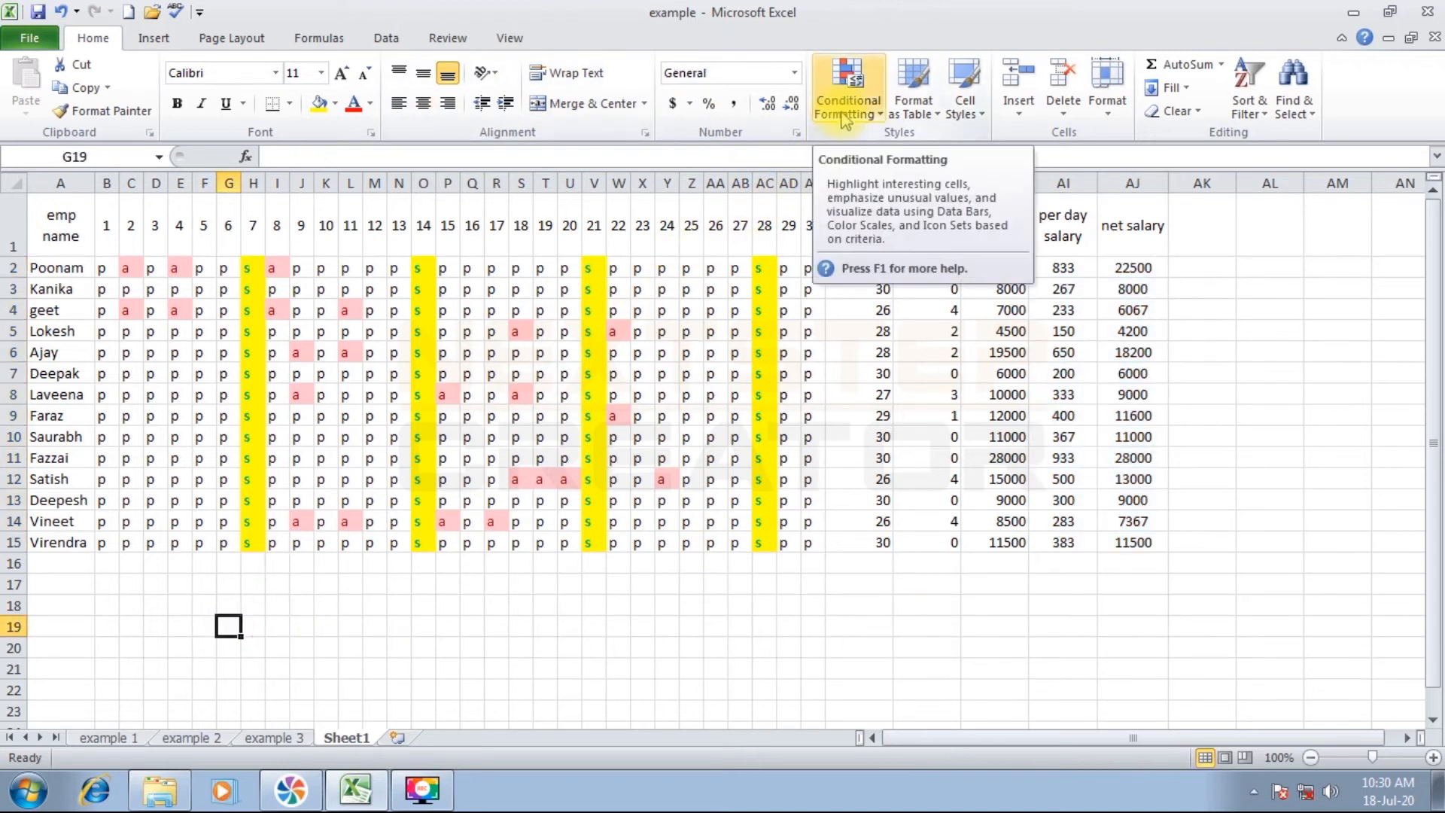
pyautogui.click(766, 629)
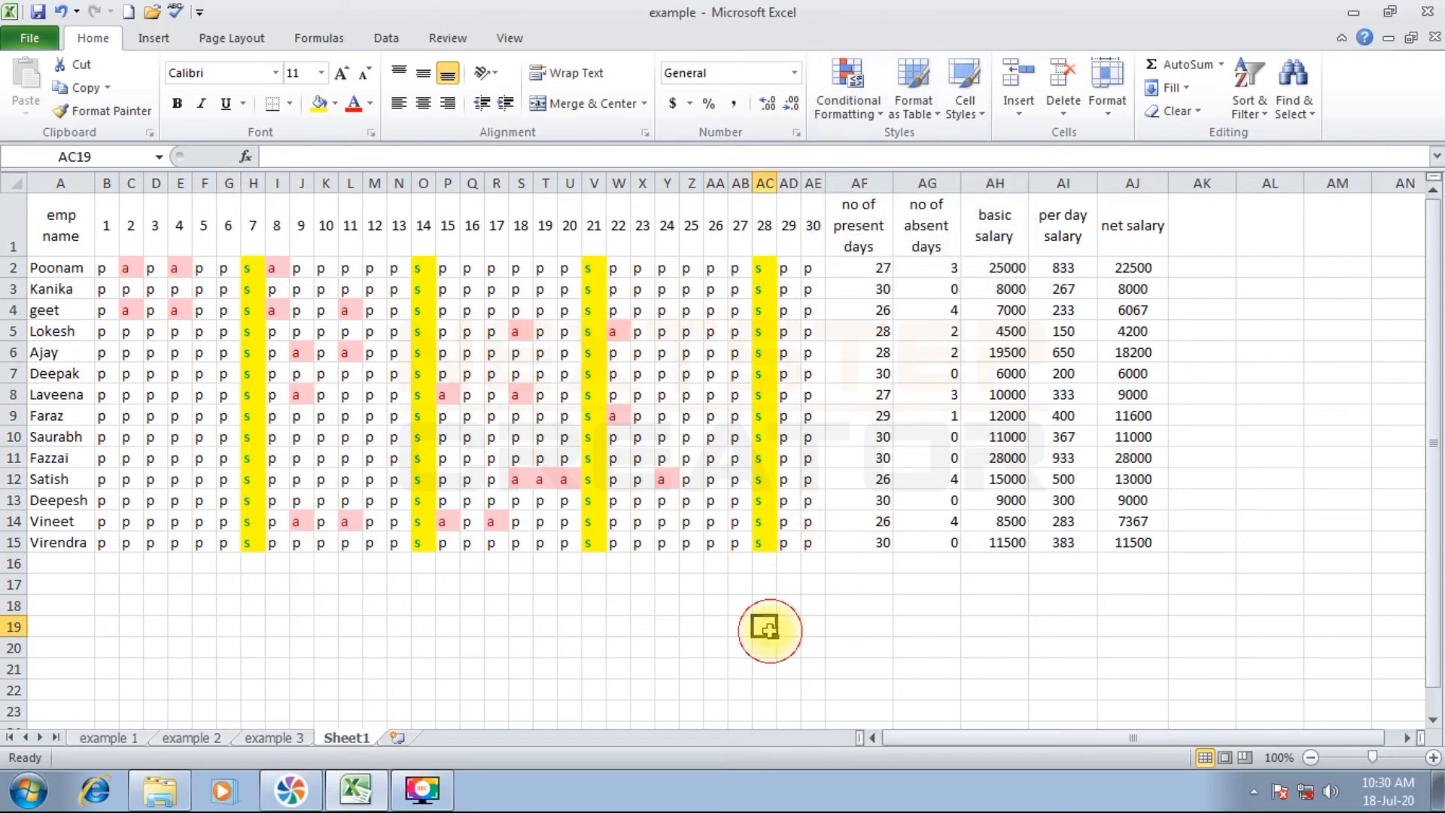
pyautogui.click(407, 633)
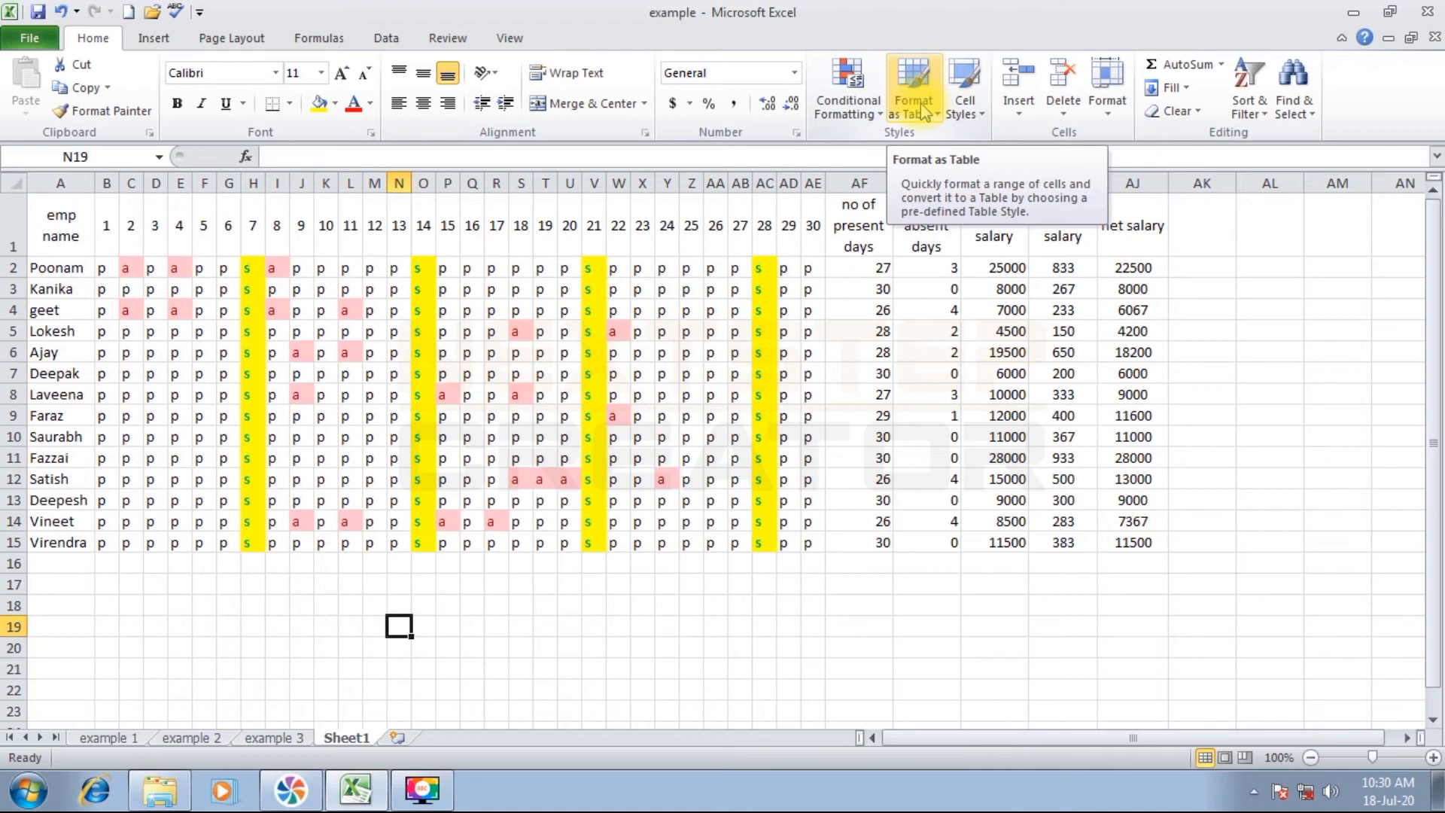
pyautogui.click(789, 643)
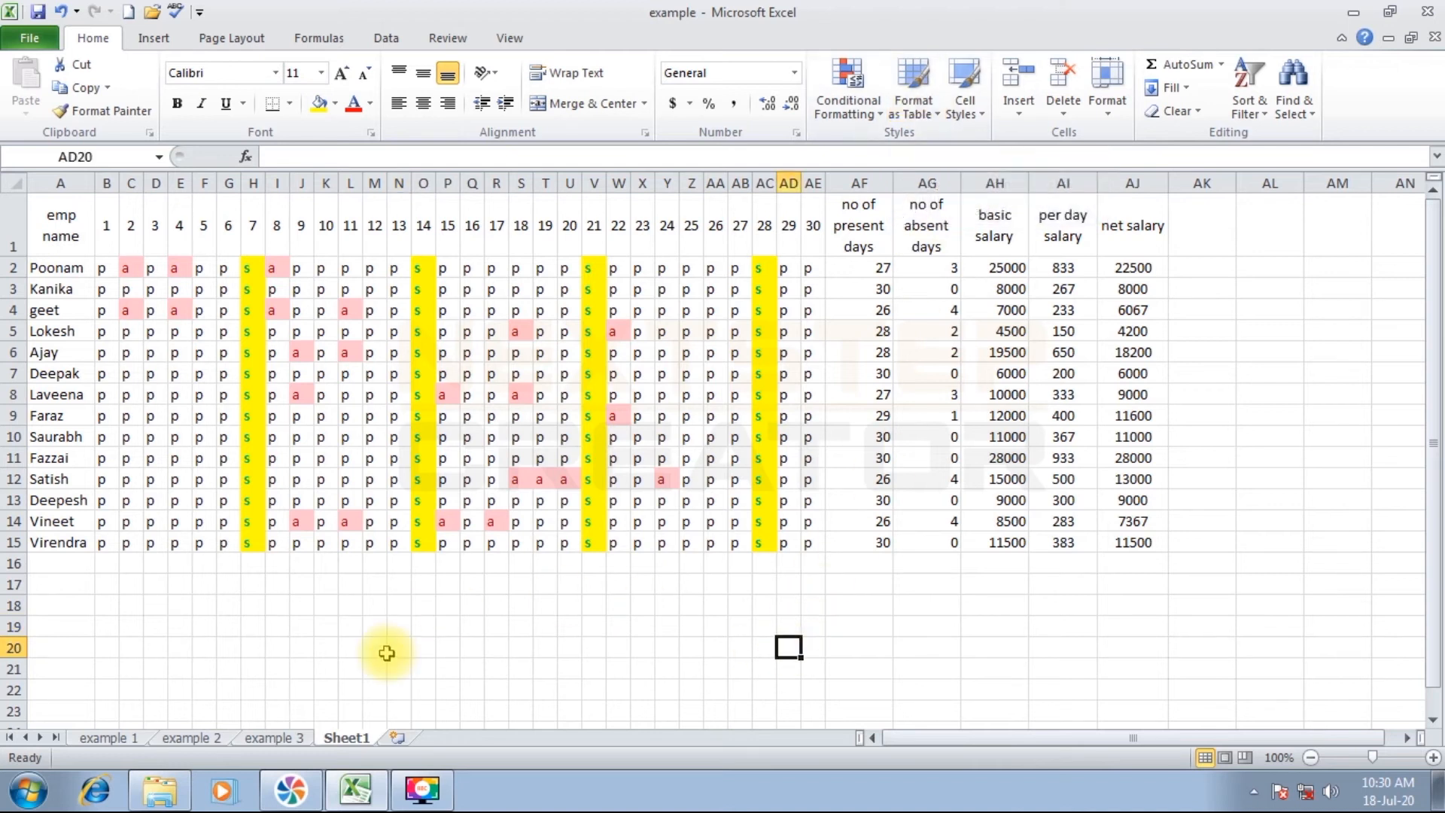
# - On the example 3 sheet, clear the Hra, Da, Pf and Net Salary values in D2:G15
pyautogui.click(275, 738)
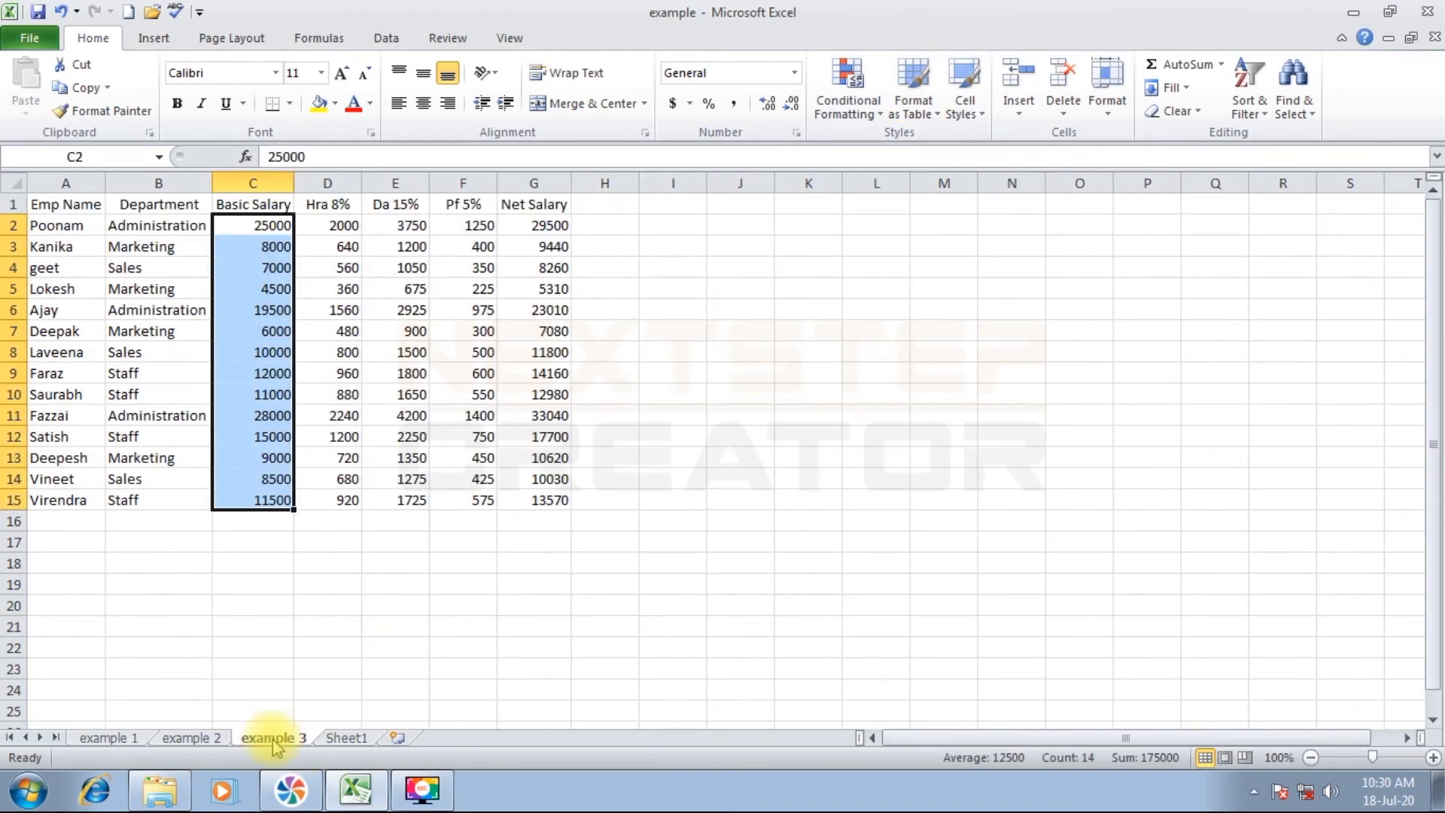
pyautogui.click(392, 600)
pyautogui.scroll(2, 396, 586)
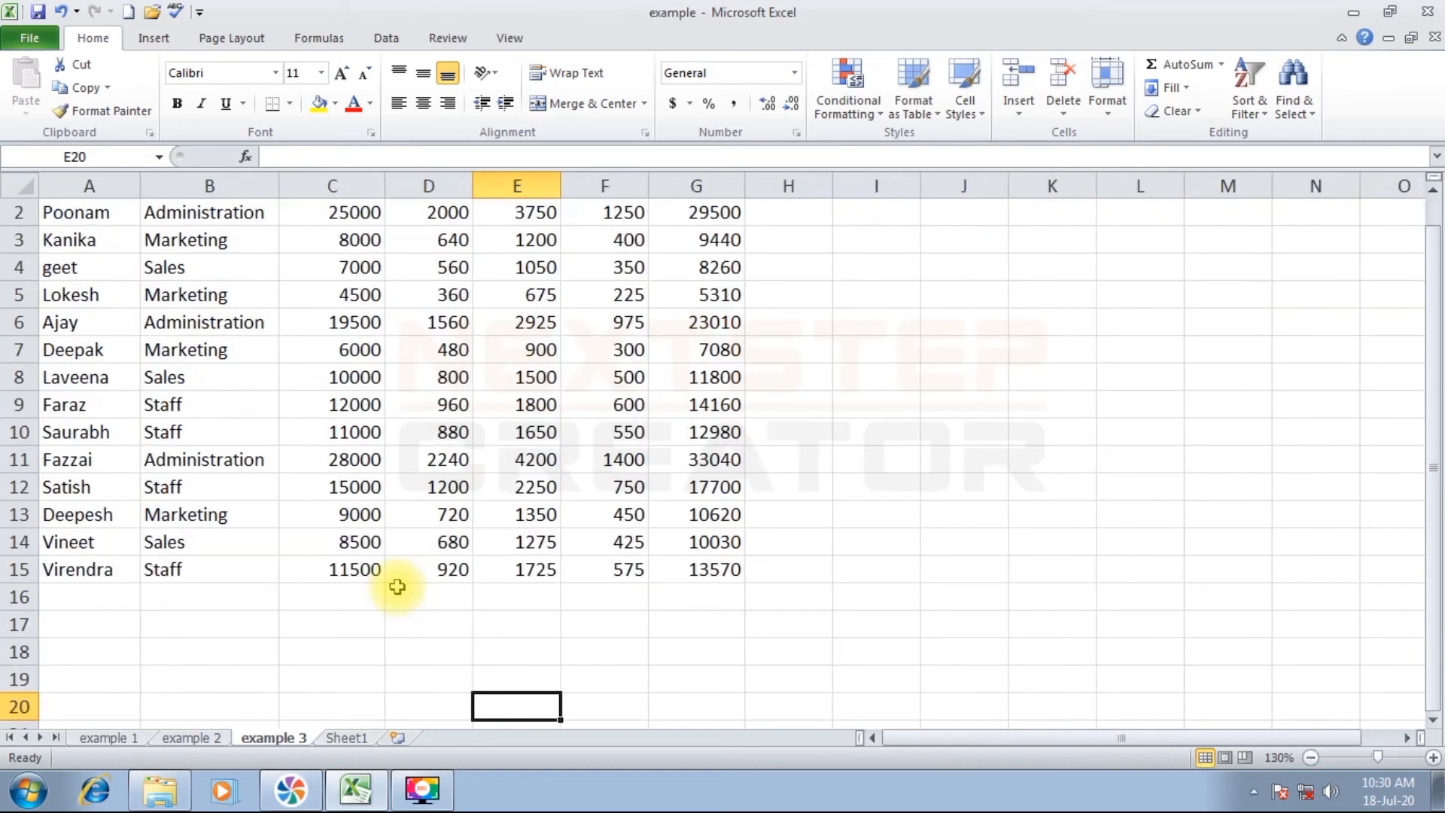
pyautogui.click(421, 653)
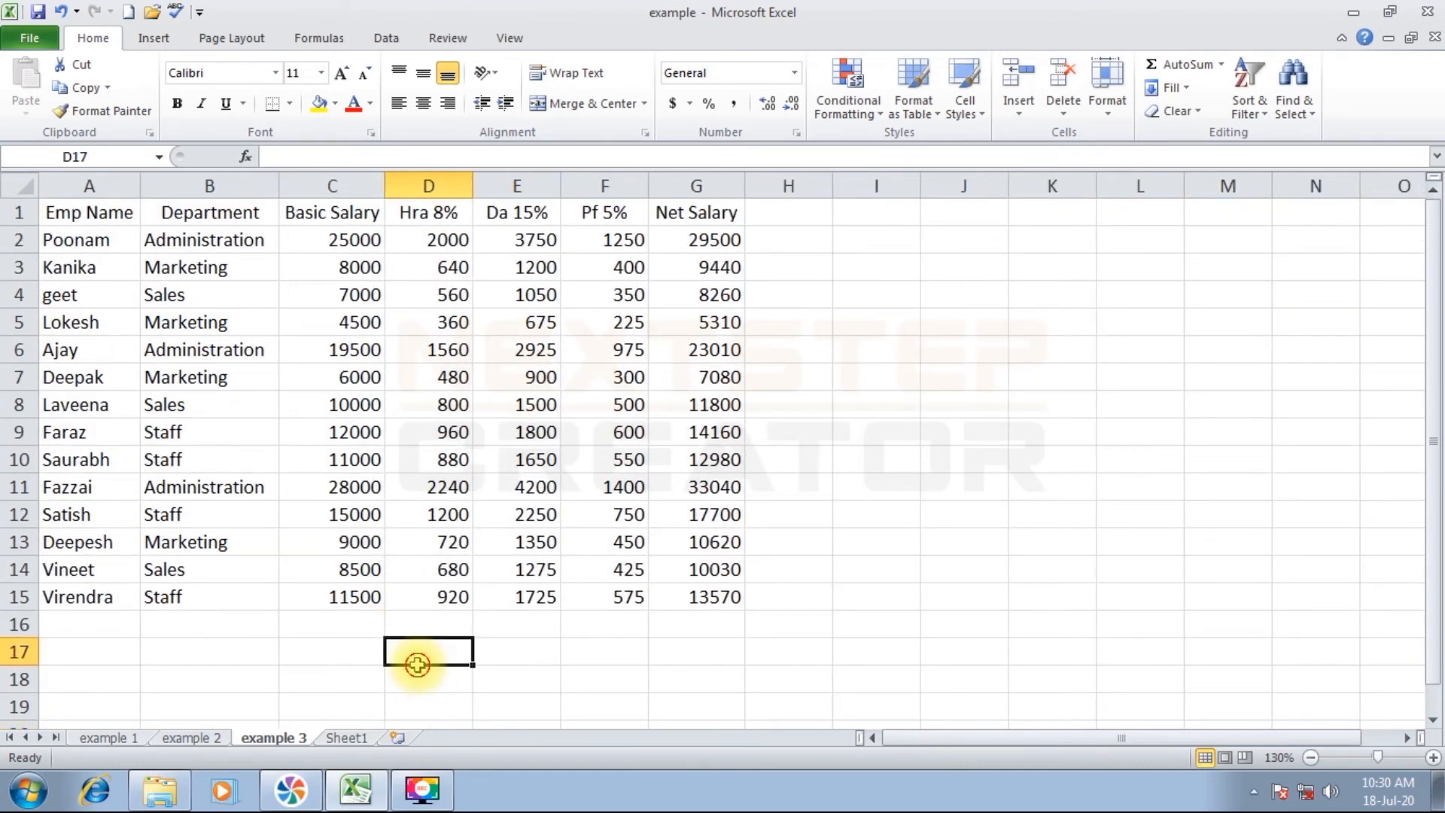
pyautogui.click(76, 213)
pyautogui.click(190, 217)
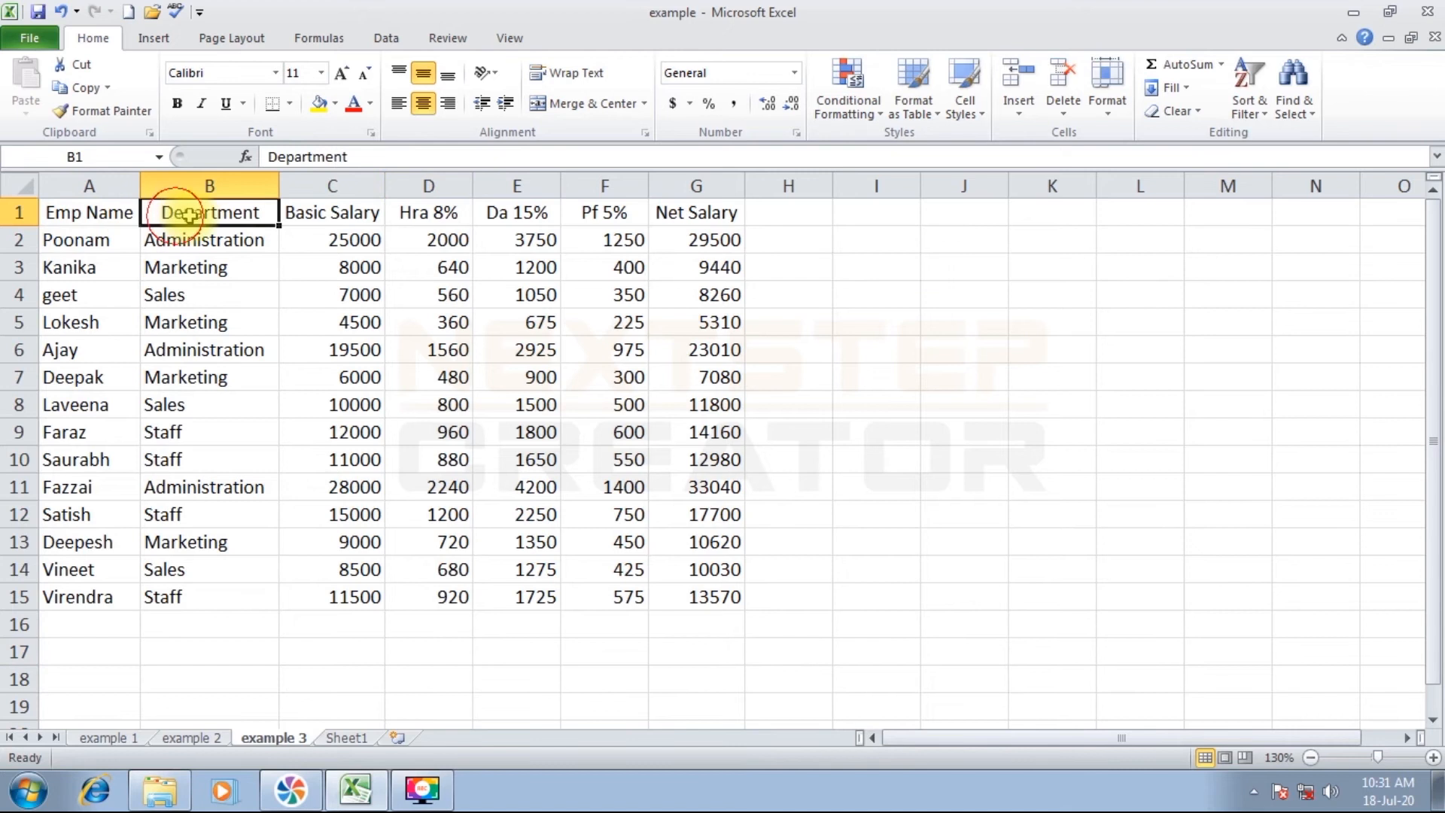
pyautogui.click(331, 214)
pyautogui.moveTo(444, 243); pyautogui.dragTo(711, 588)
pyautogui.press('Delete')
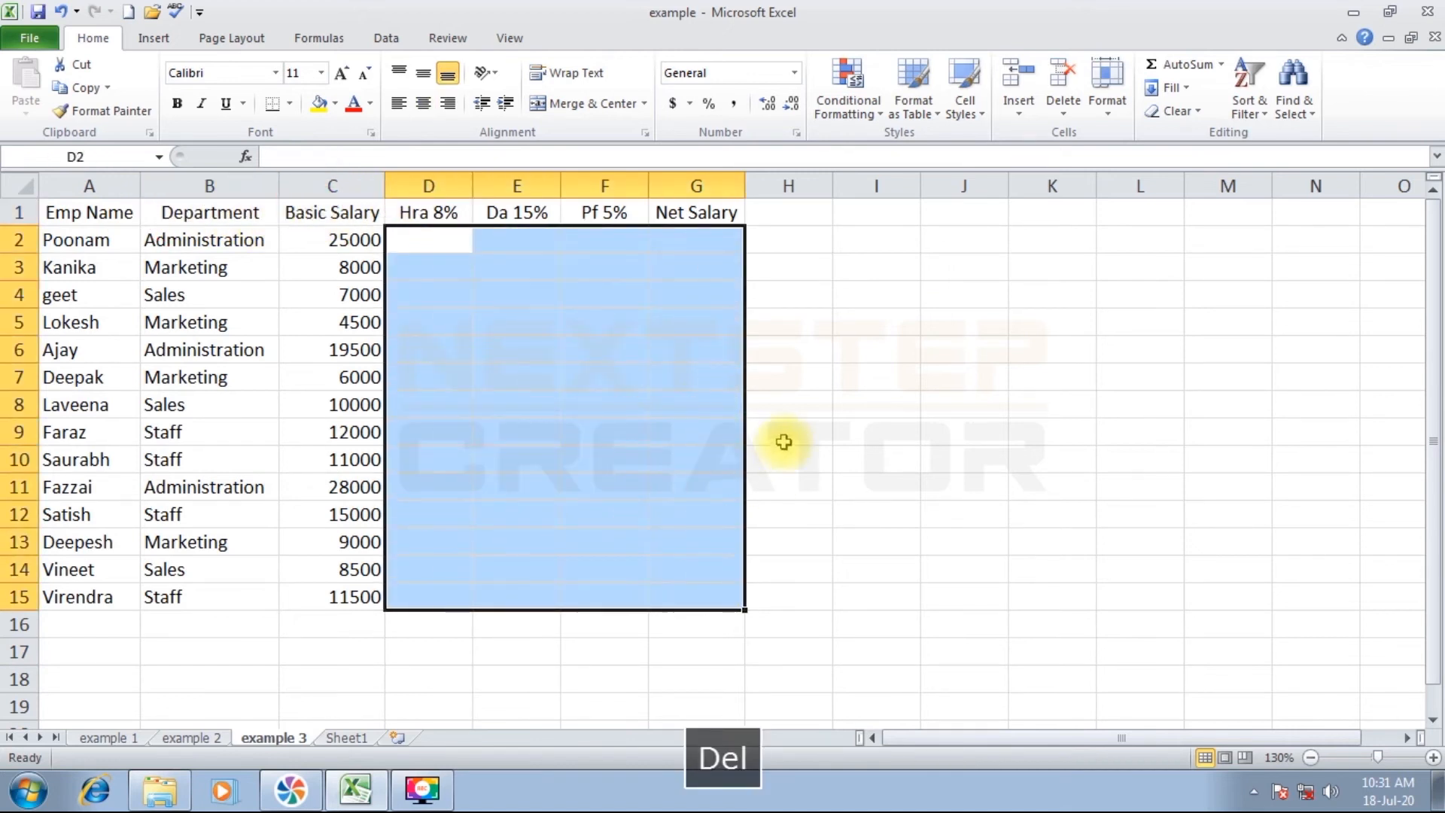
# - Calculate the first employee's Hra in D2 as 8% of basic salary with the formula =C2*8%
pyautogui.scroll(3, 612, 316)
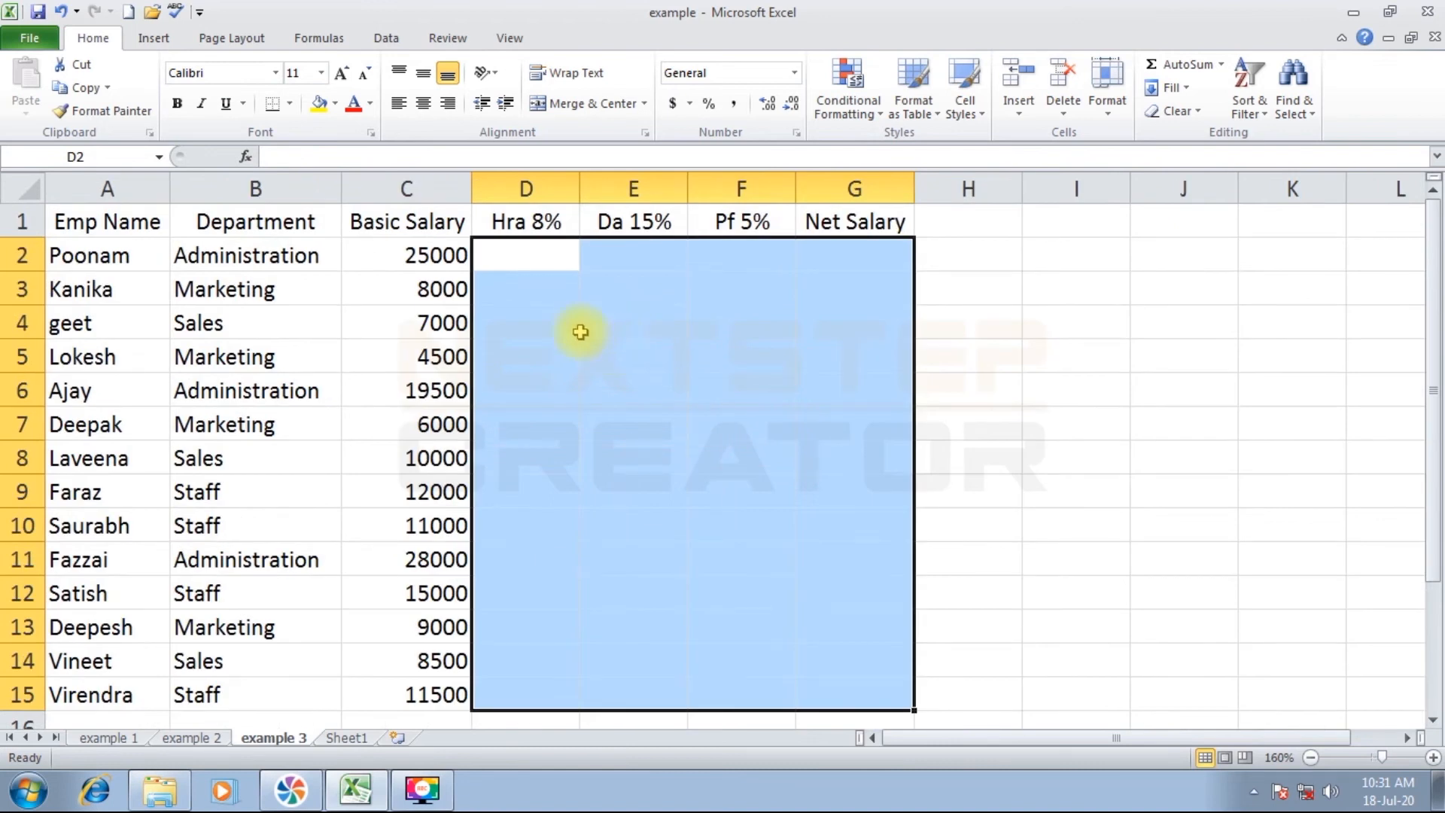
pyautogui.click(514, 254)
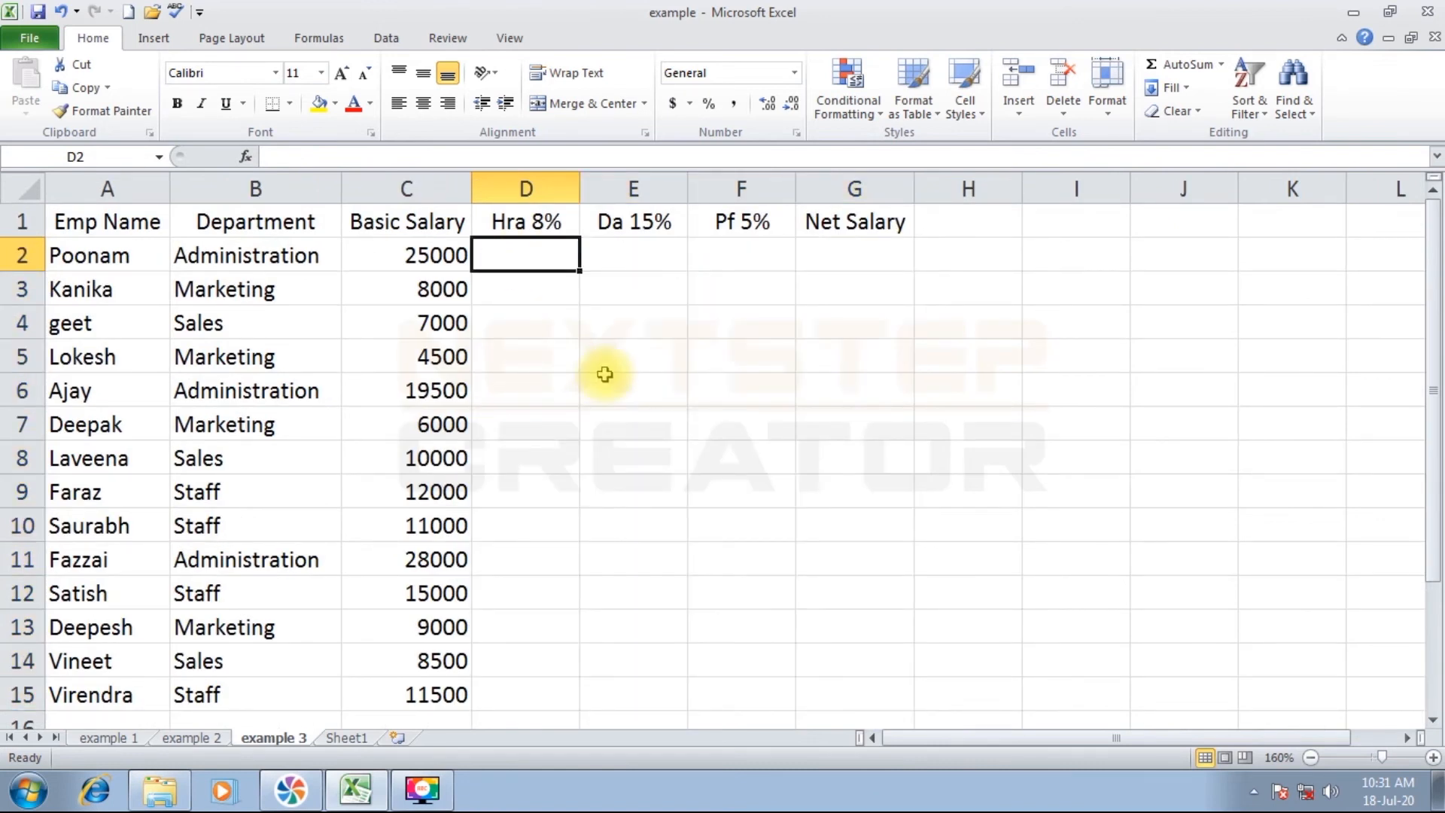
pyautogui.write('=')
pyautogui.press('Left')
pyautogui.write('*8')
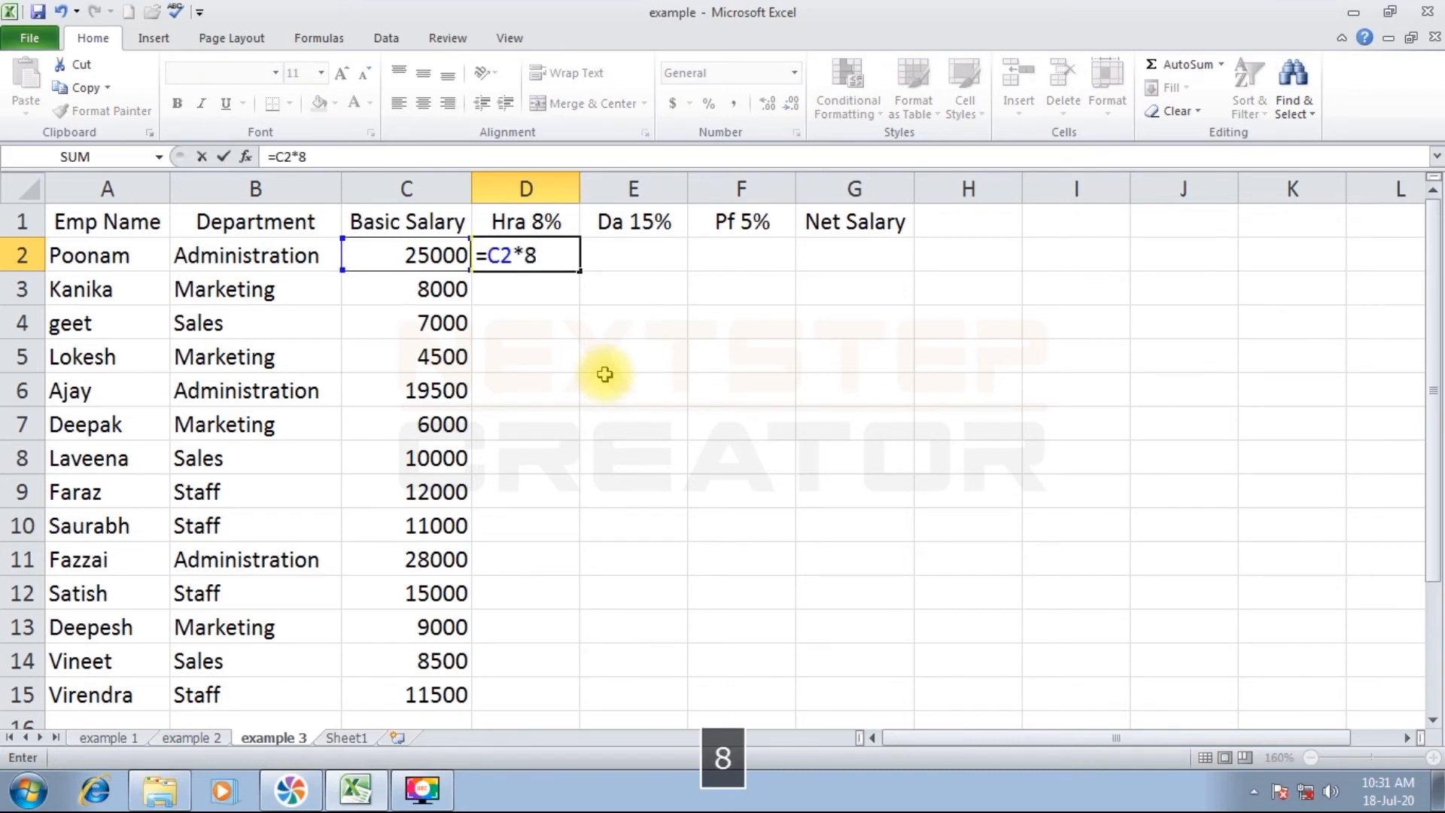
pyautogui.write('%')
pyautogui.press('Return')
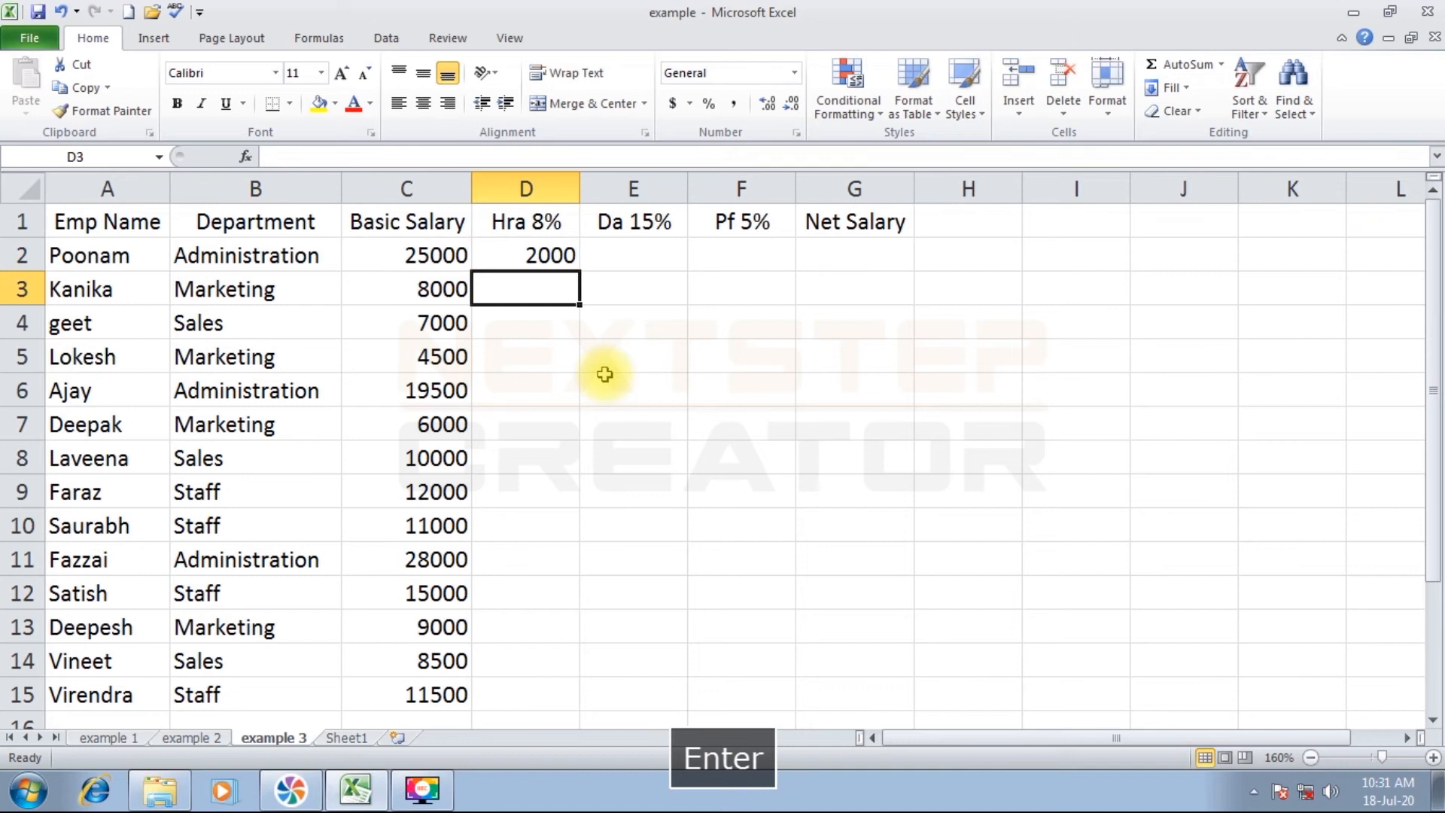
# - Calculate the first employee's Da in E2 as 15% of basic salary with the formula =C2*15%
pyautogui.press('Up')
pyautogui.press('Right')
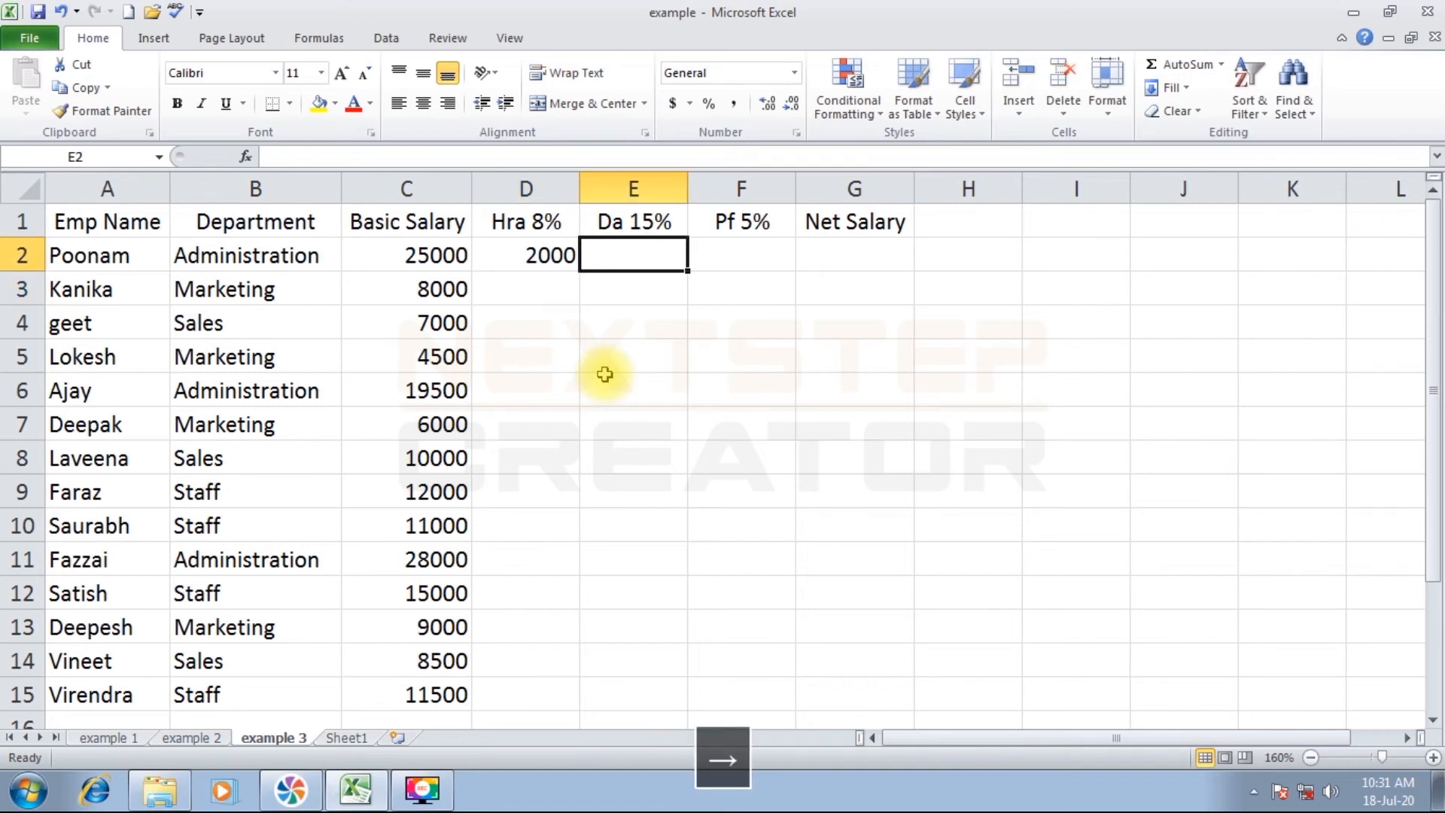
pyautogui.write('=')
pyautogui.press('Left')
pyautogui.press('Left')
pyautogui.write('*')
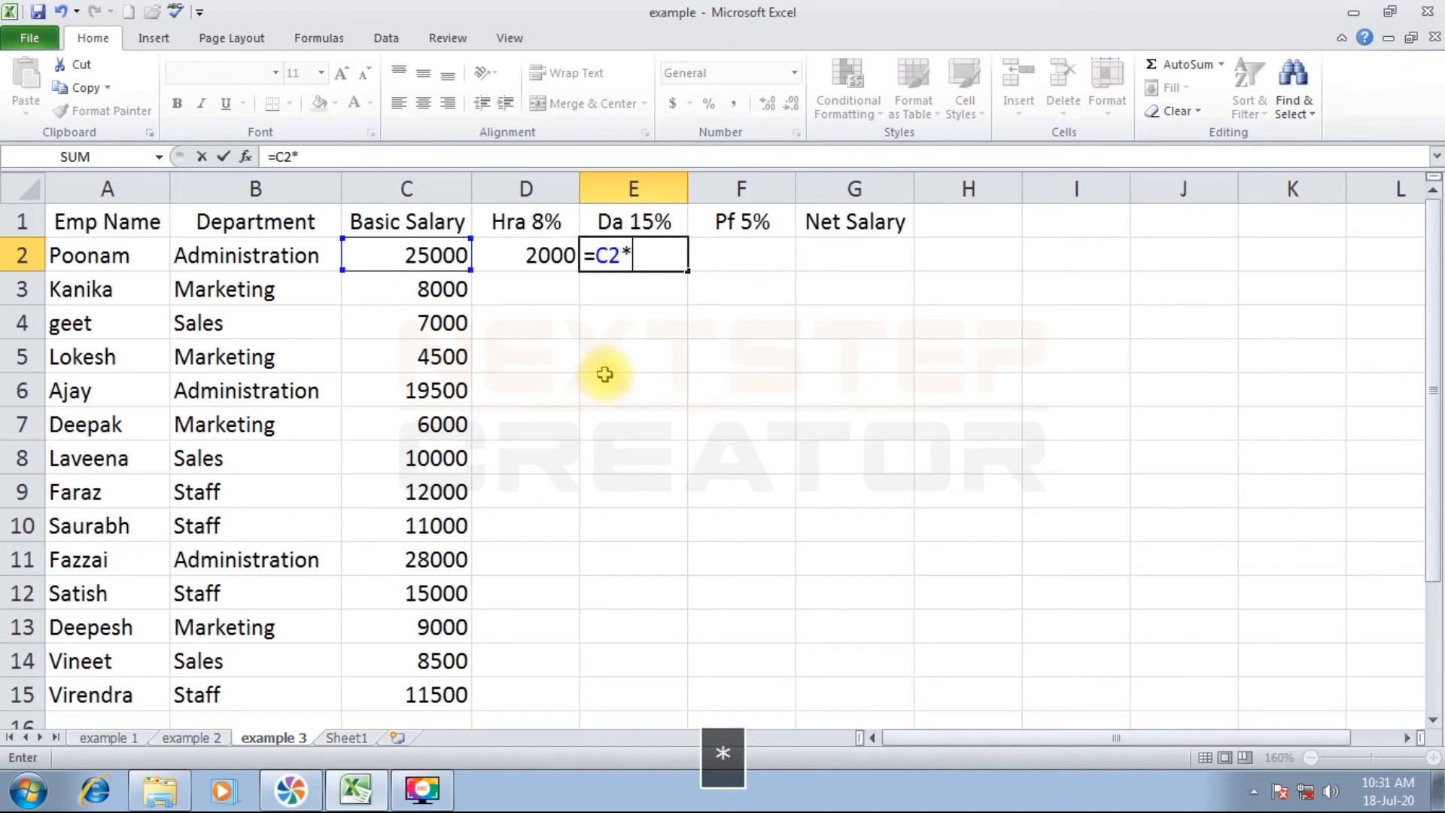
pyautogui.write('15%')
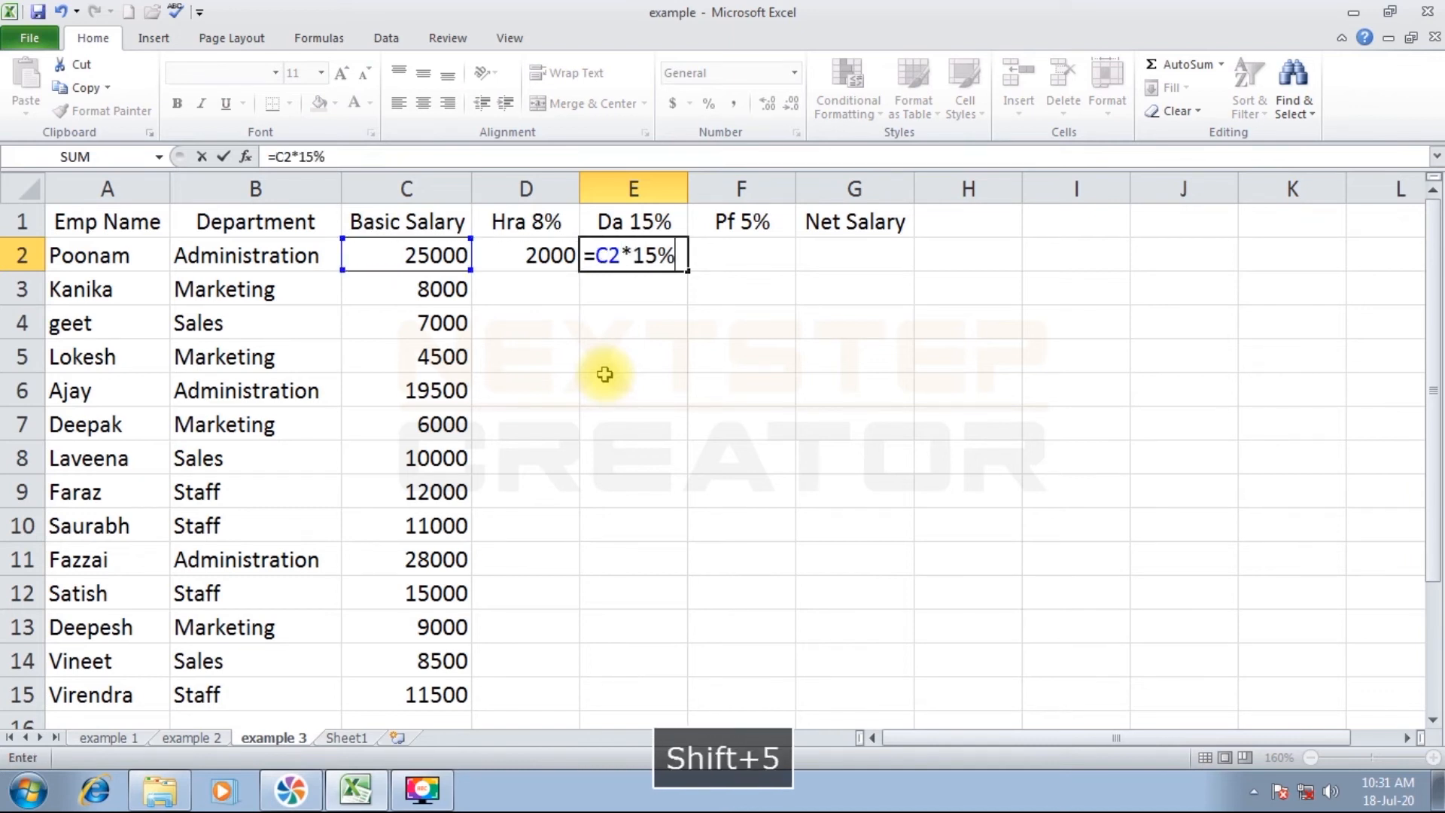
pyautogui.press('Return')
# - Calculate the first employee's Pf in F2 with =C2*5%, and fill the D2:F2 formulas down to row 15
pyautogui.press('Up')
pyautogui.press('Right')
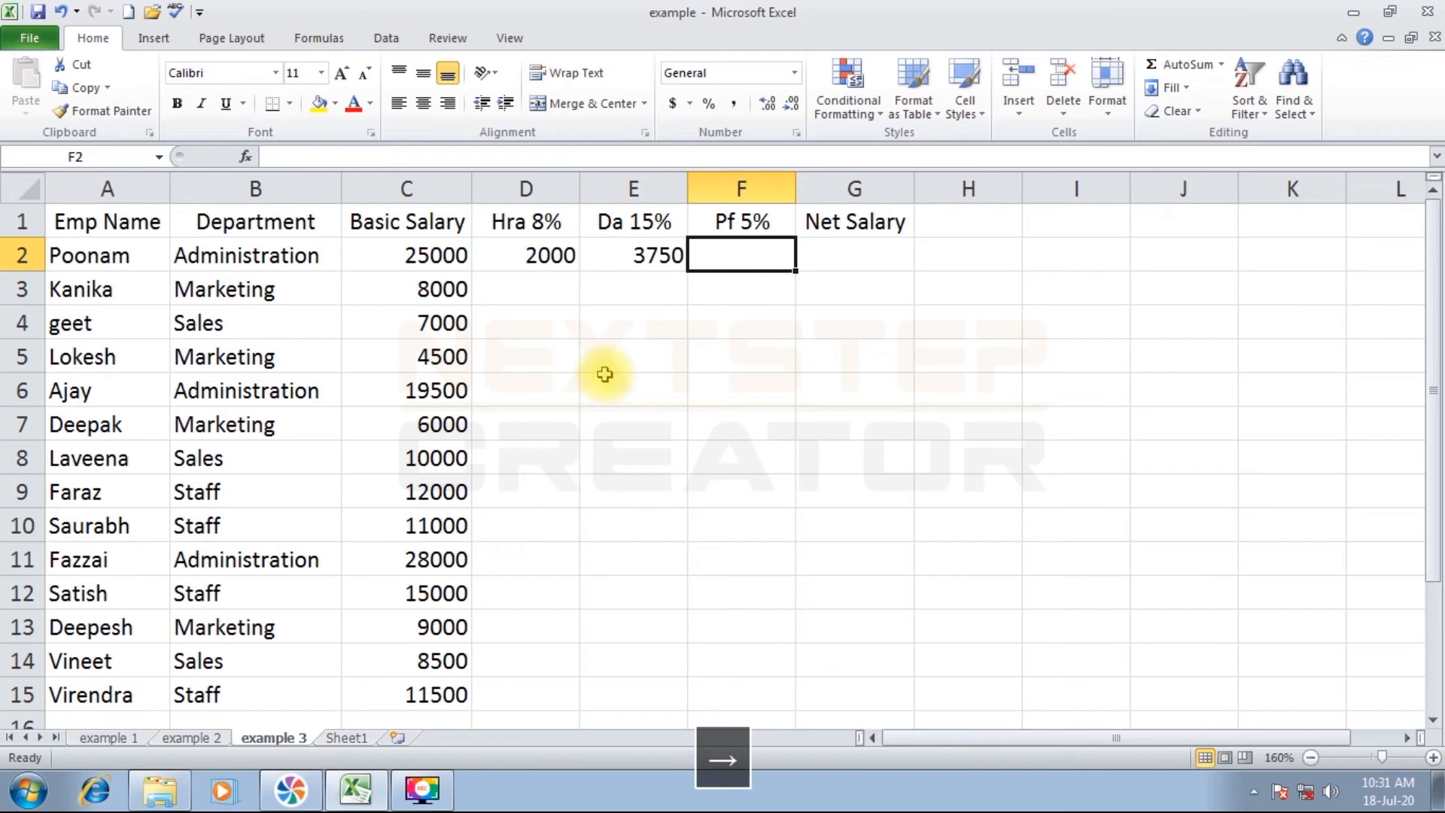
pyautogui.write('=')
pyautogui.press('Left')
pyautogui.press('Left')
pyautogui.press('Left')
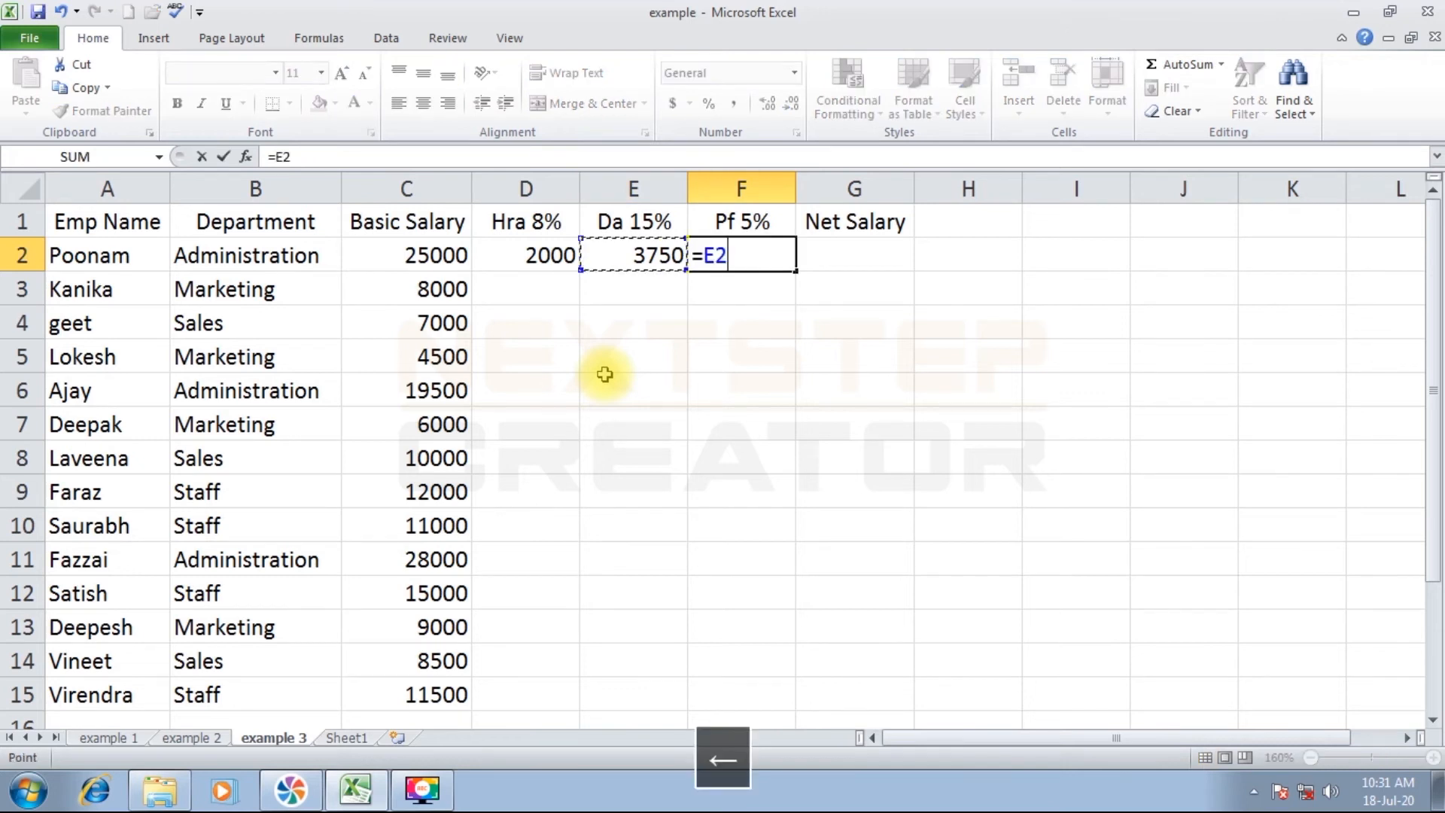
pyautogui.write('*5')
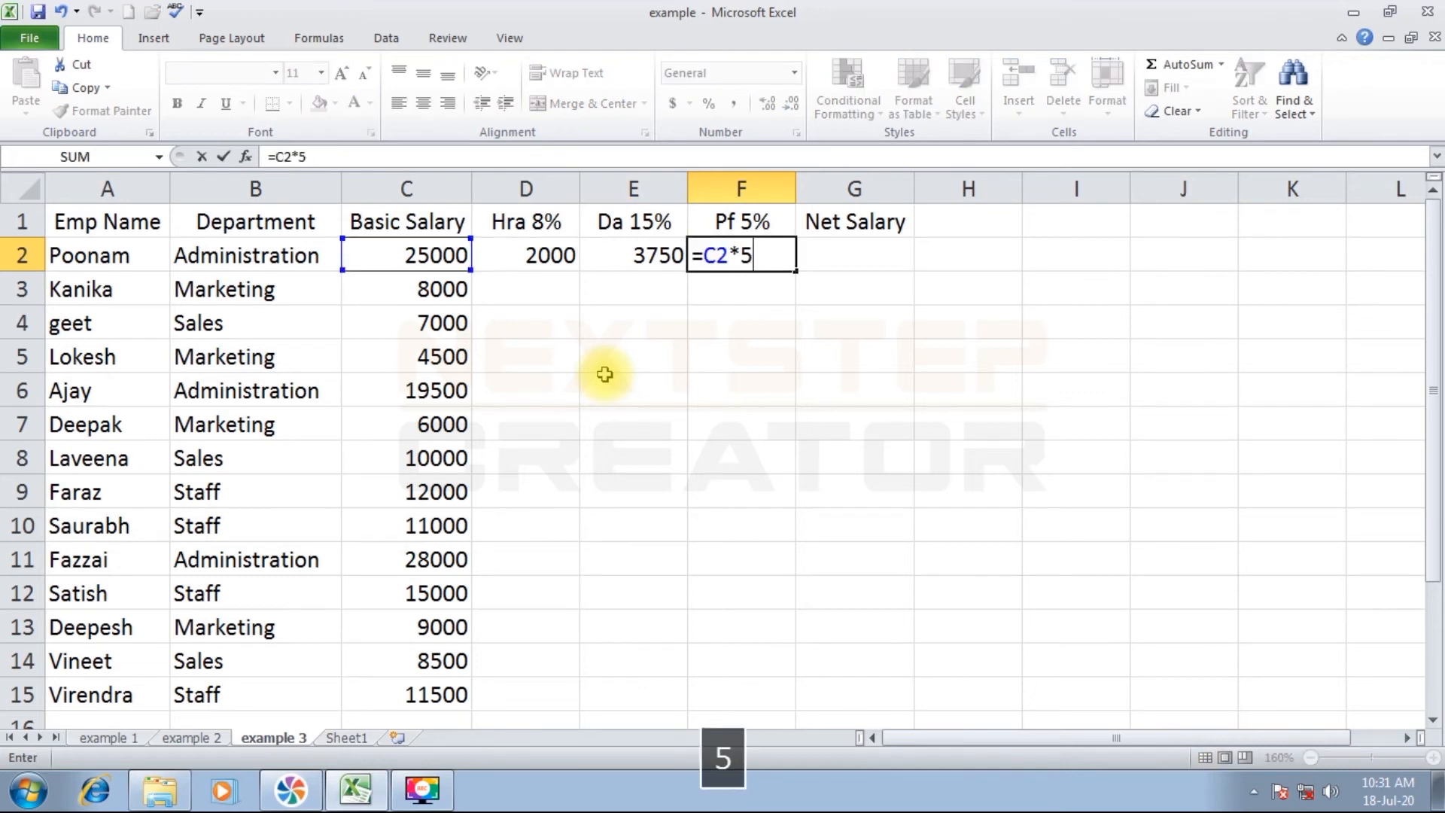
pyautogui.write('%')
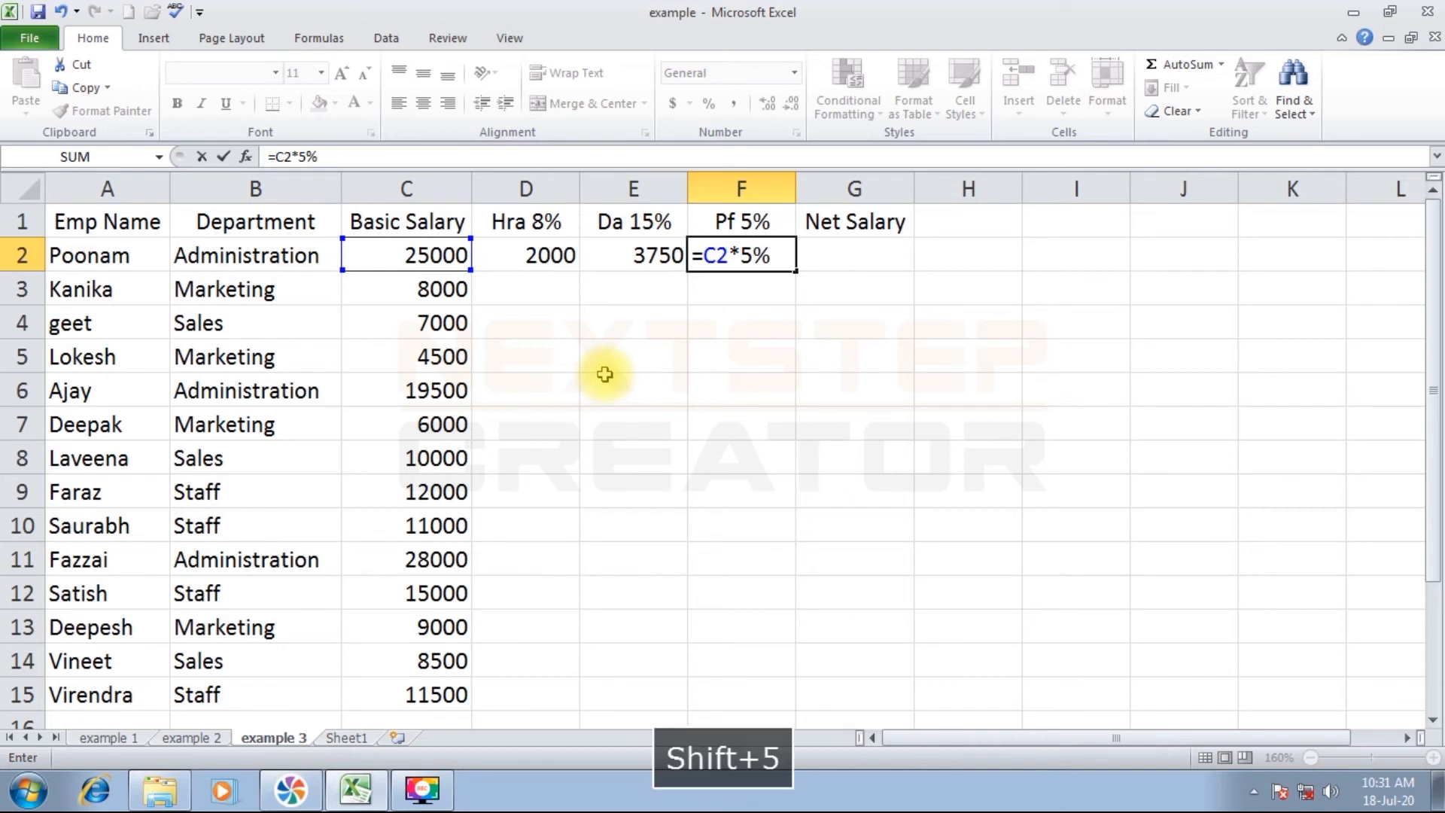
pyautogui.press('Return')
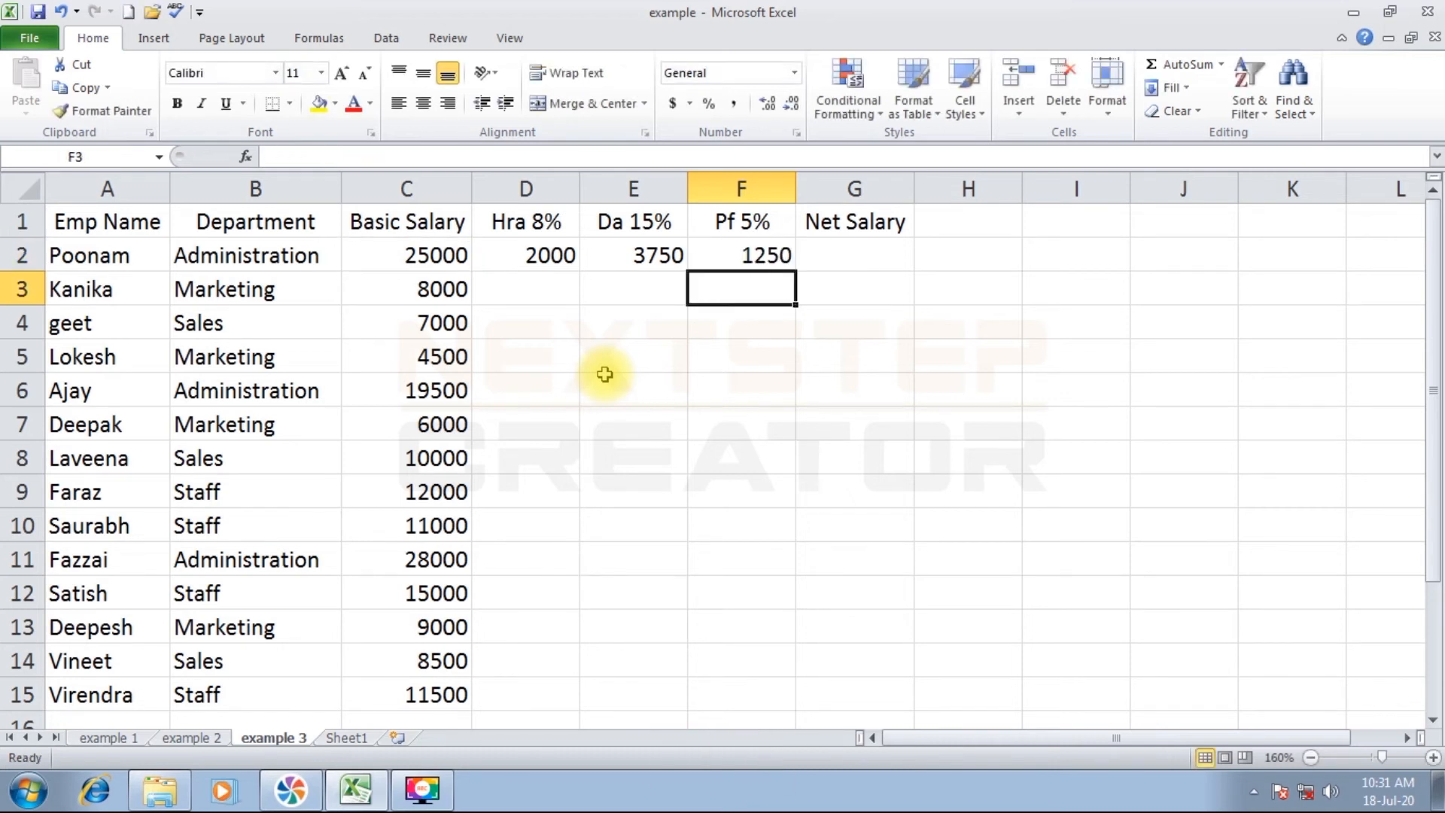
pyautogui.moveTo(532, 259); pyautogui.dragTo(792, 699)
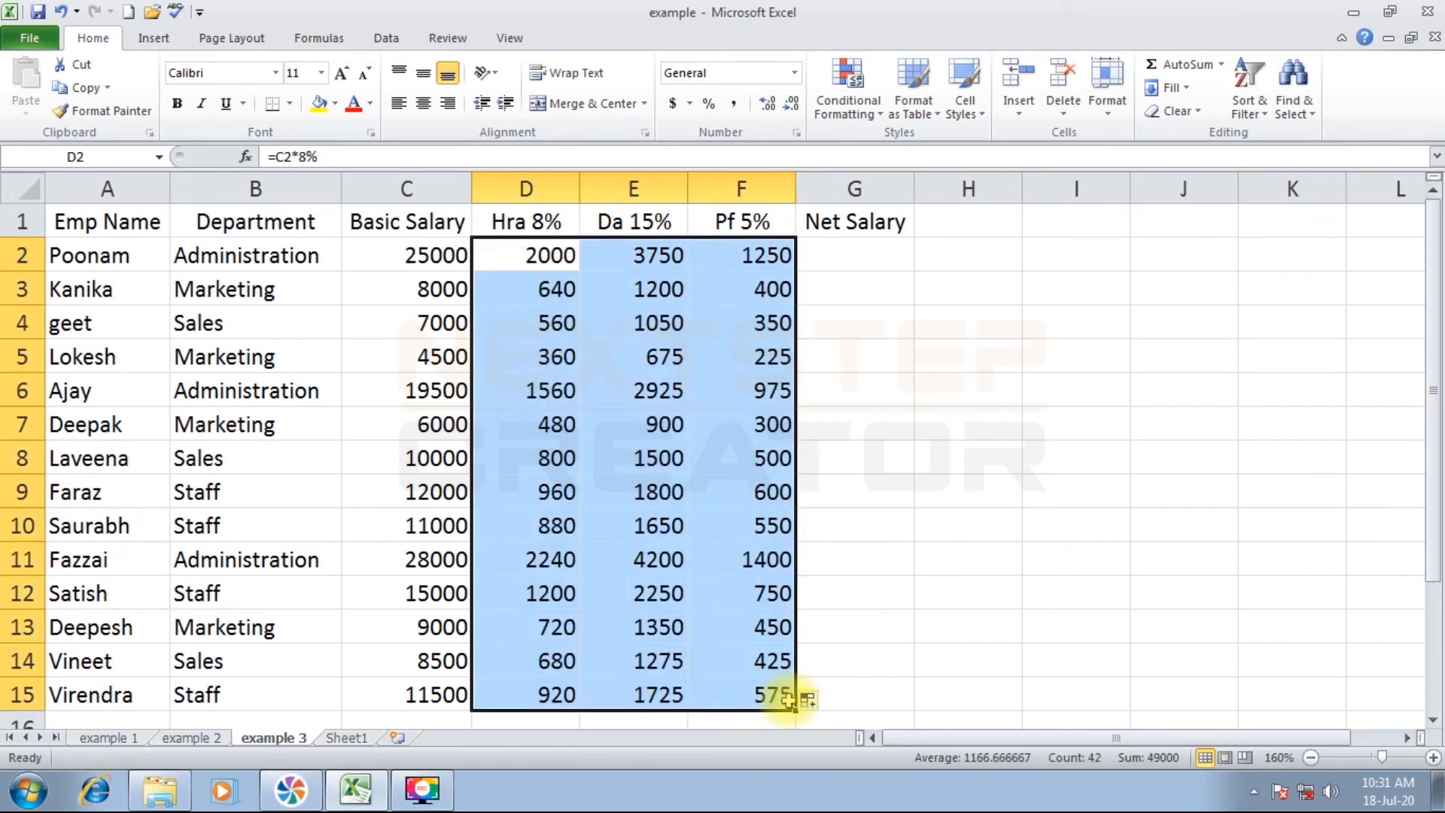
# - Calculate the first employee's net salary in G2 with =(C2+D2+E2)-F2, adding Hra and Da to basic salary and subtracting Pf
pyautogui.click(864, 256)
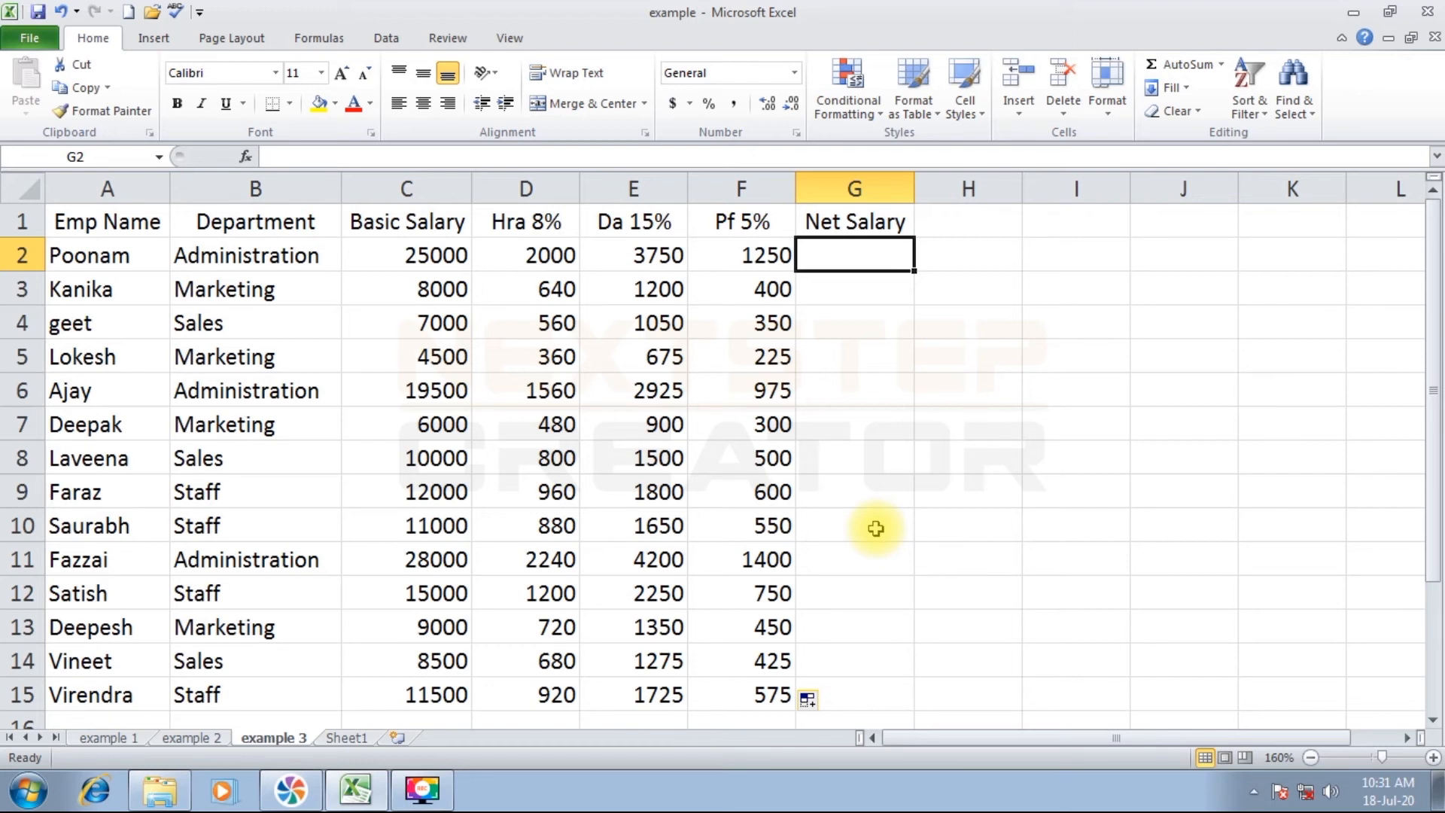
pyautogui.write('=')
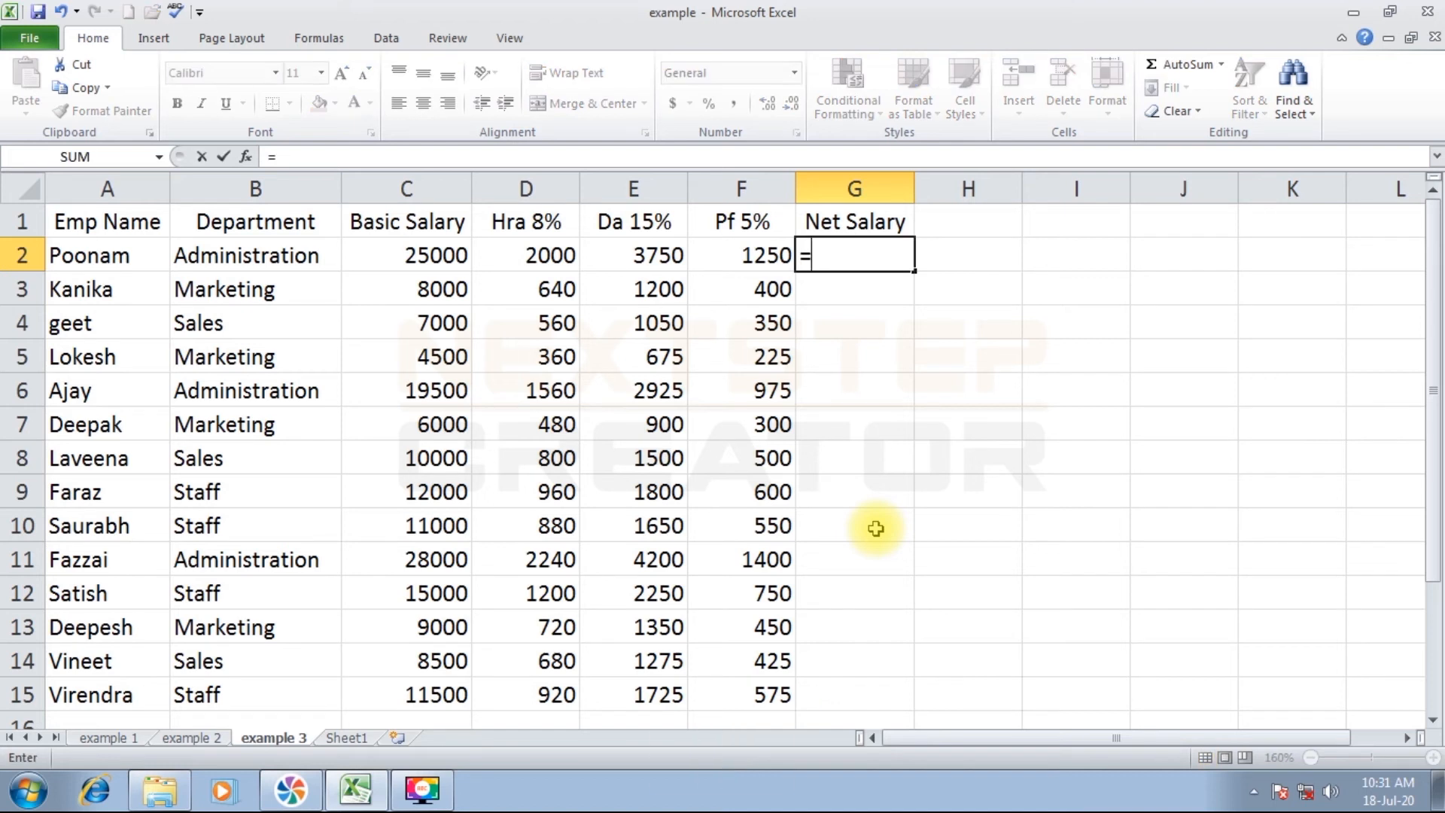
pyautogui.write('(')
pyautogui.press('Left')
pyautogui.press('Left')
pyautogui.press('Left')
pyautogui.press('Left')
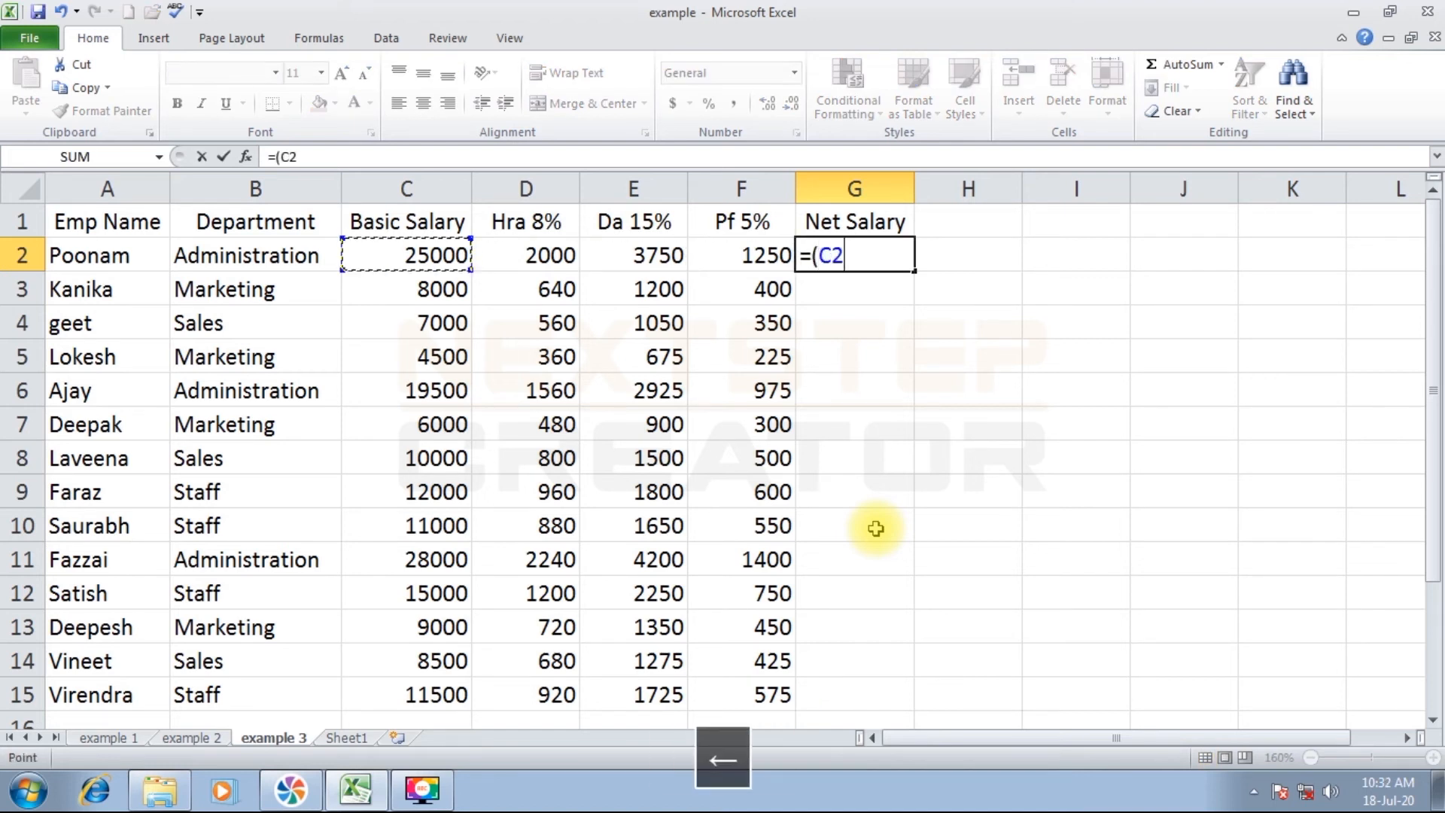
pyautogui.write('+')
pyautogui.press('Left')
pyautogui.press('Left')
pyautogui.press('Left')
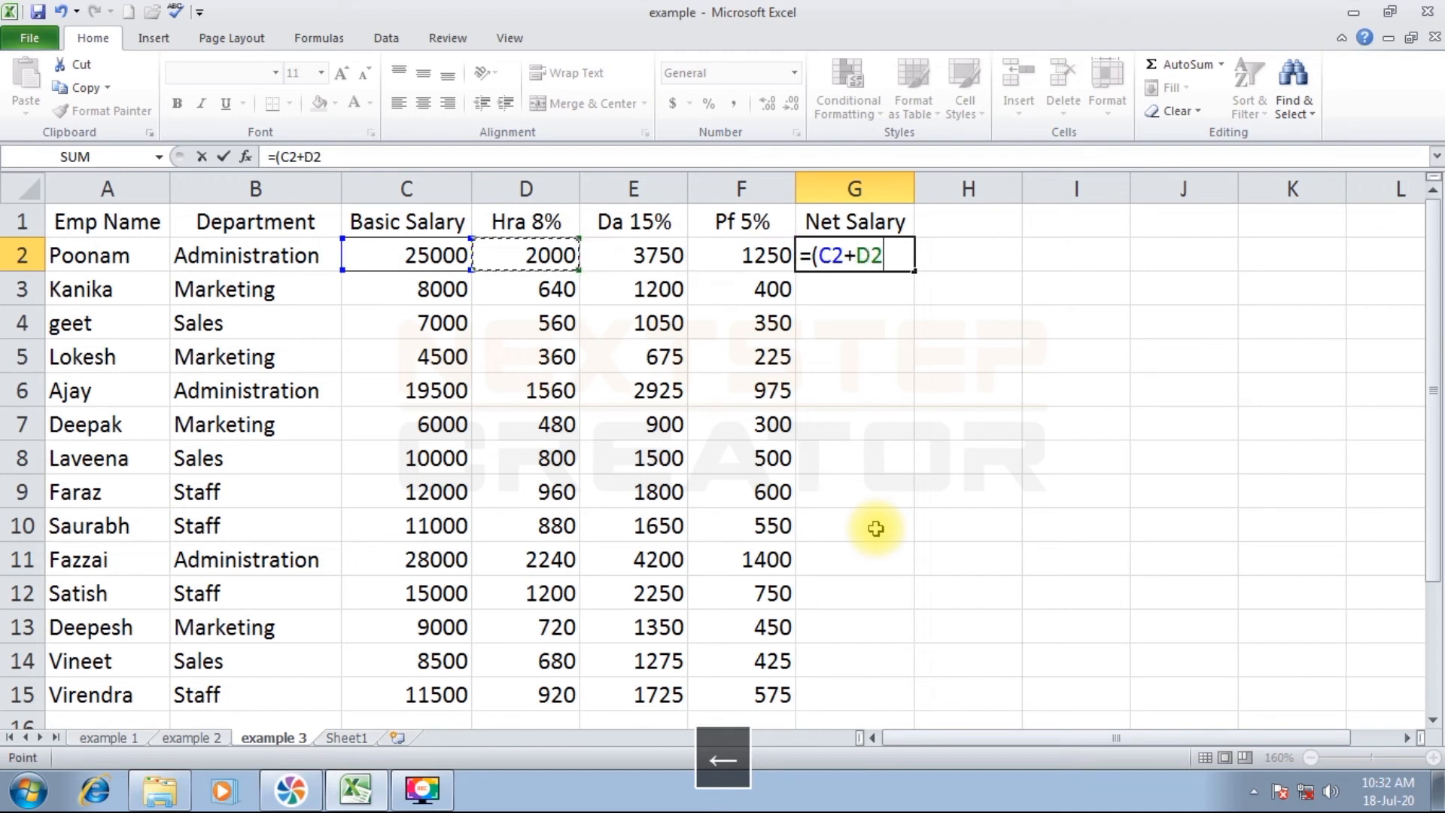
pyautogui.write('+')
pyautogui.press('Left')
pyautogui.press('Left')
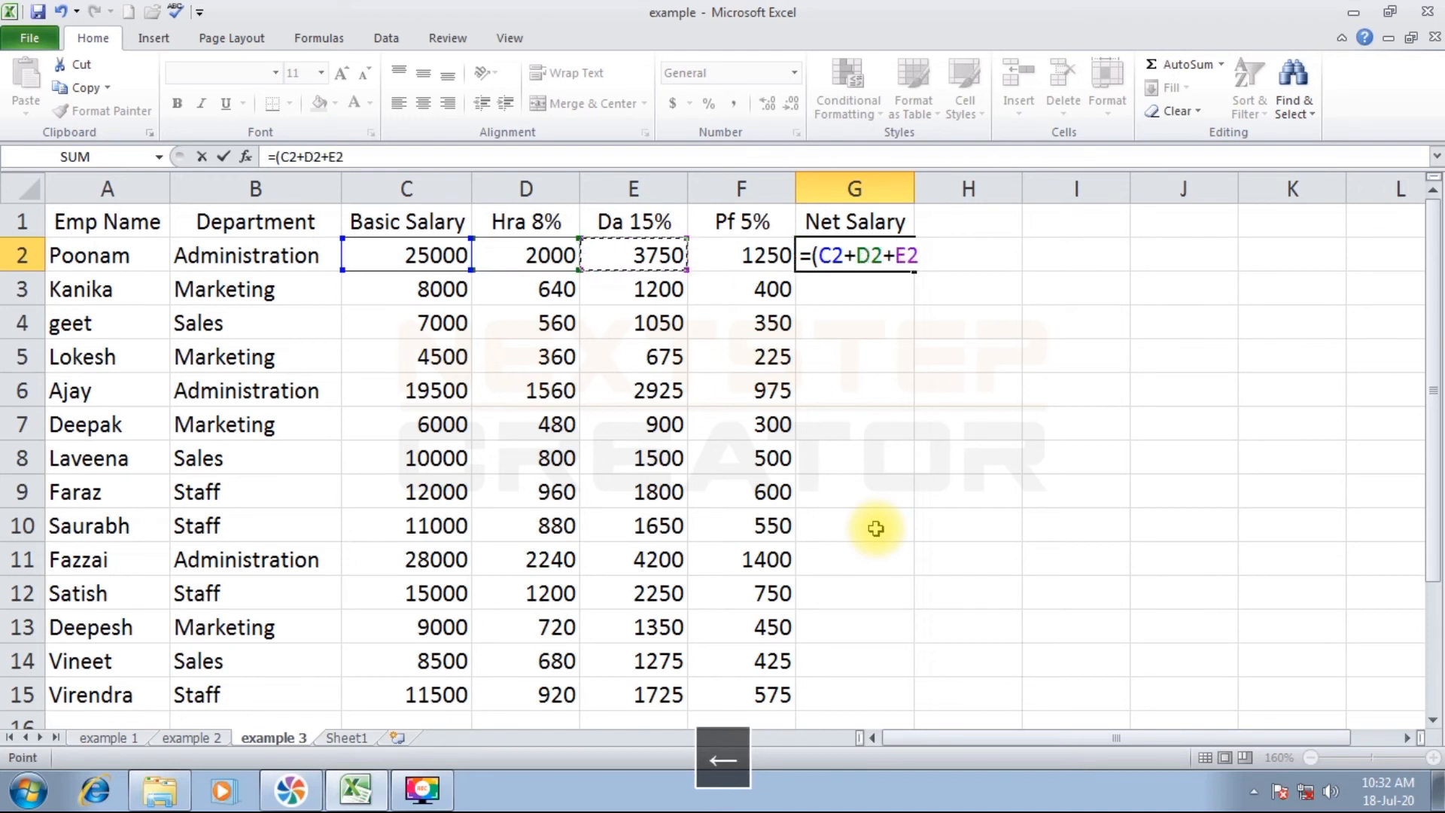
pyautogui.write(')')
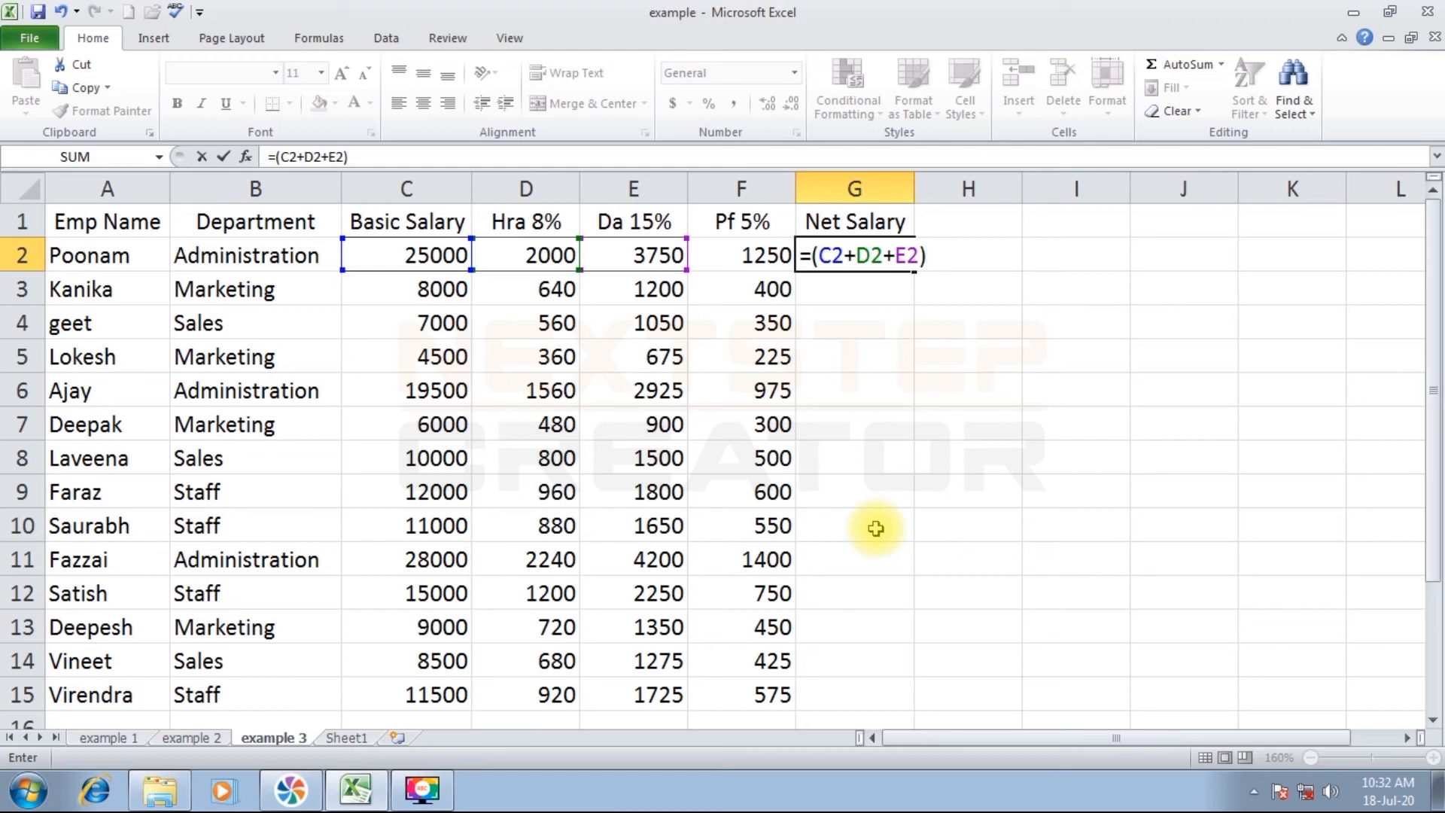
pyautogui.write('-F2')
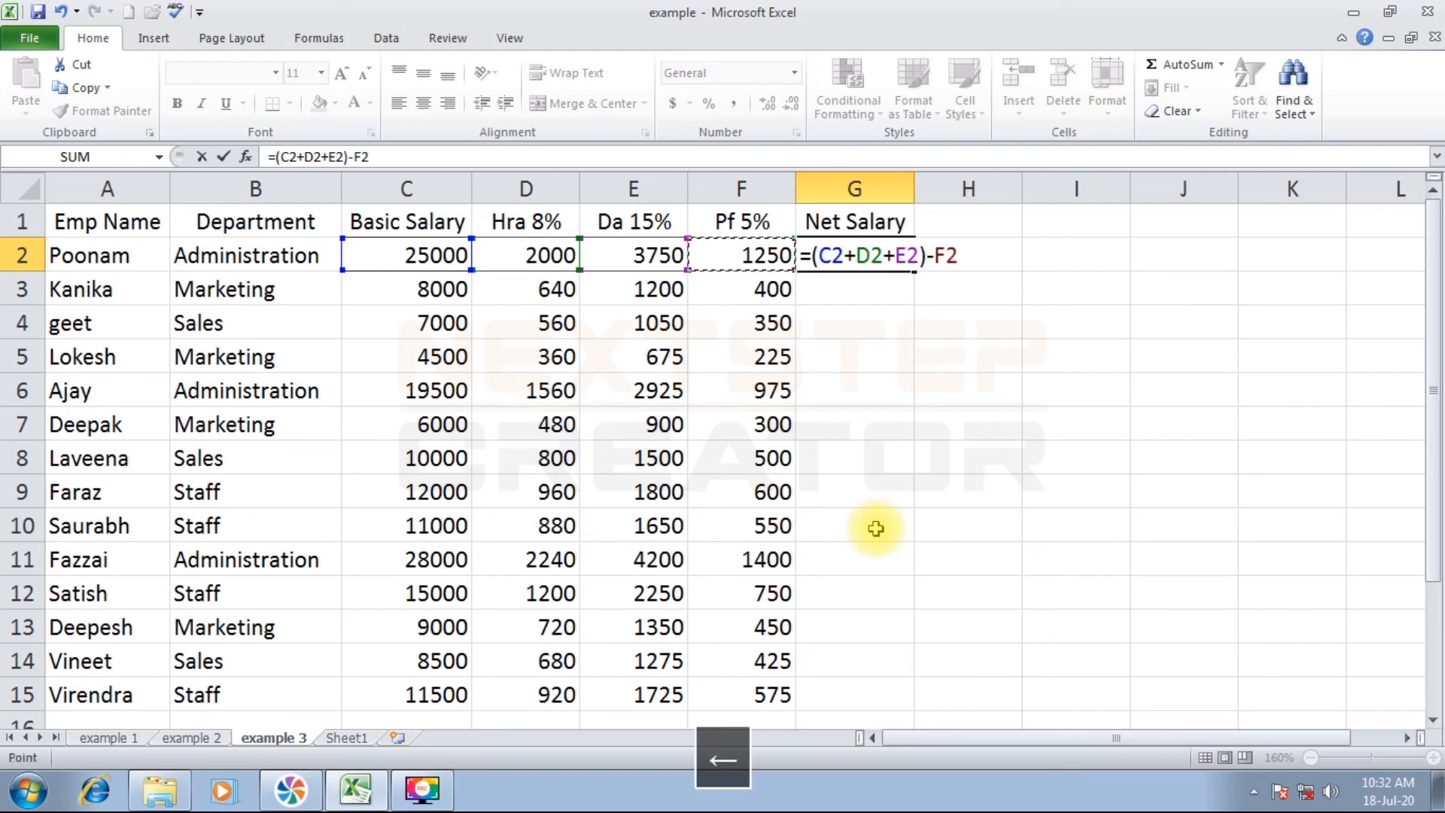
pyautogui.press('Return')
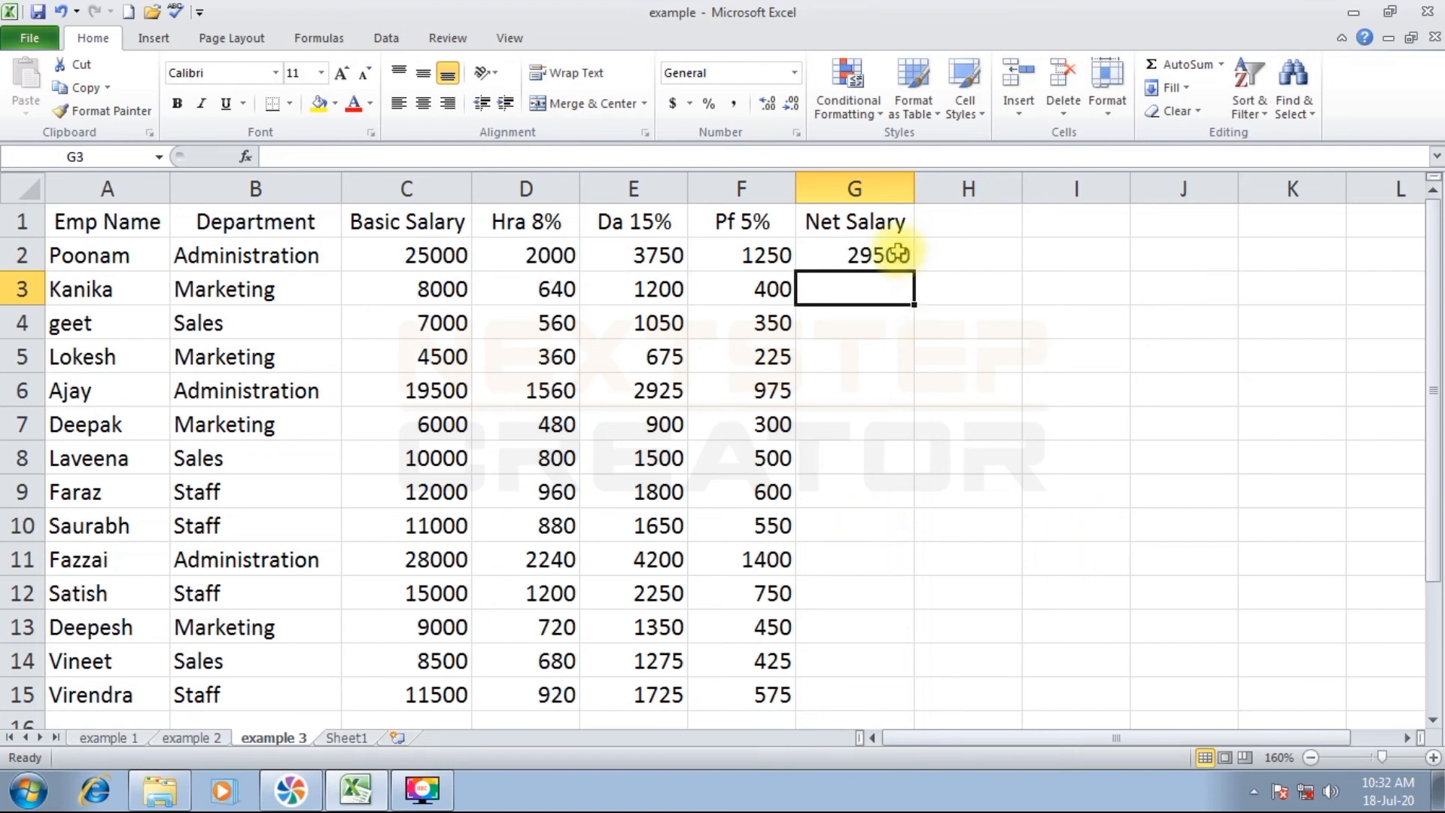
# - Fill the net salary formula from G2 down to G15
pyautogui.click(858, 255)
pyautogui.moveTo(913, 271); pyautogui.dragTo(937, 703)
pyautogui.click(996, 662)
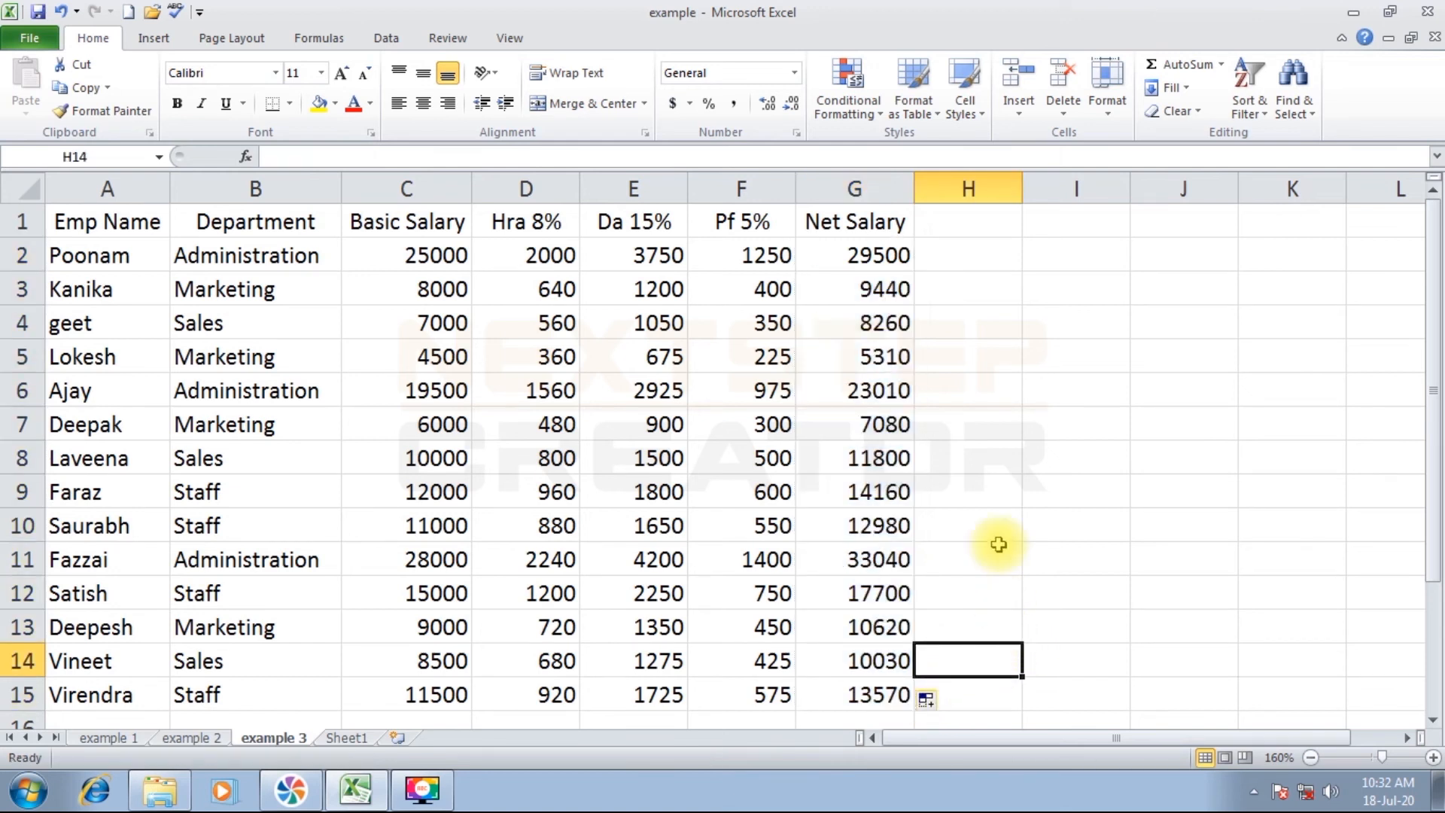
pyautogui.click(1001, 357)
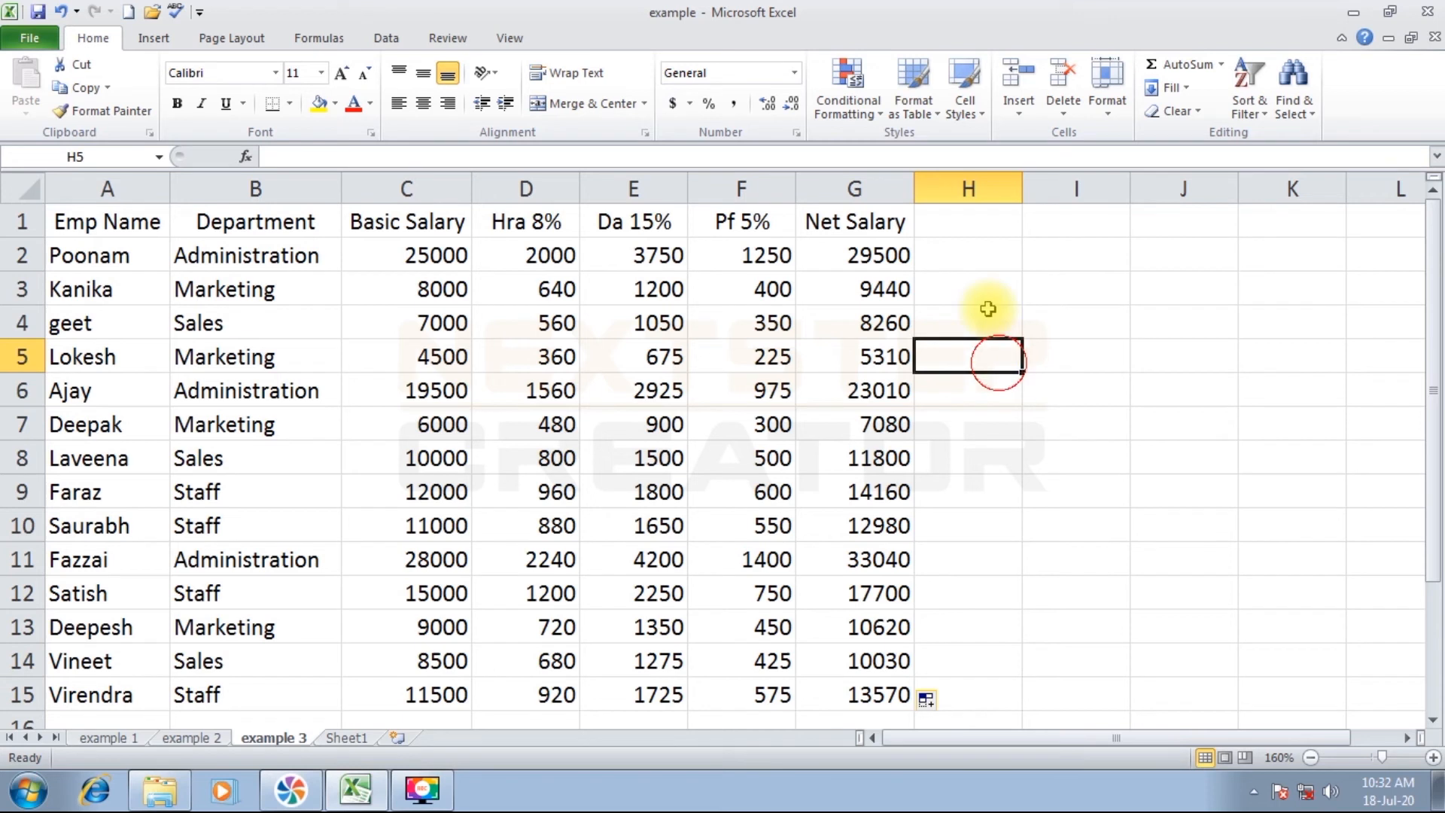
pyautogui.click(914, 109)
pyautogui.click(825, 312)
pyautogui.click(971, 457)
# - Format the salary data in A1:G15 as a table with headers, using the green style from the Dark group
pyautogui.moveTo(103, 226); pyautogui.dragTo(833, 687)
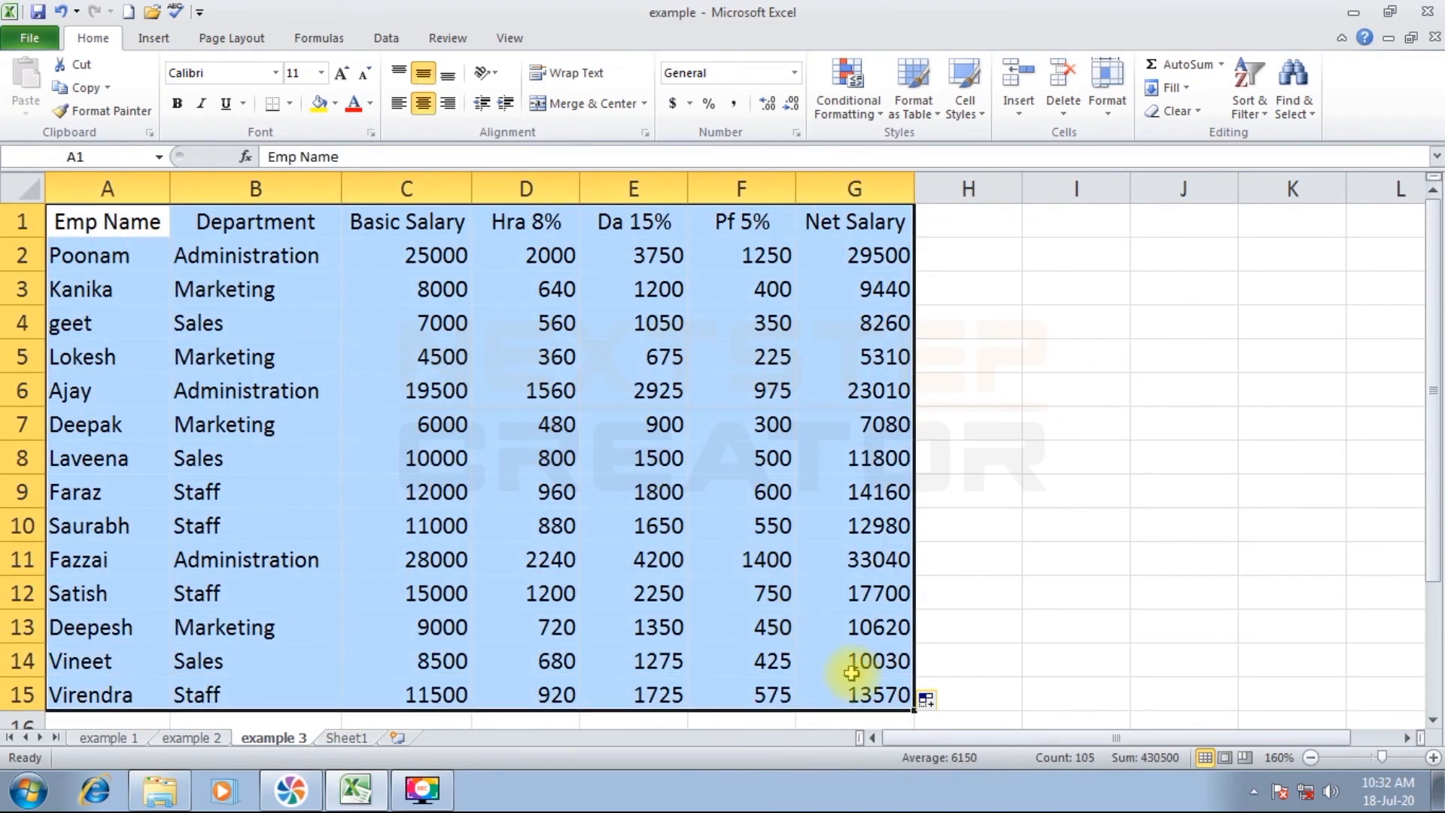
pyautogui.scroll(-1, 852, 673)
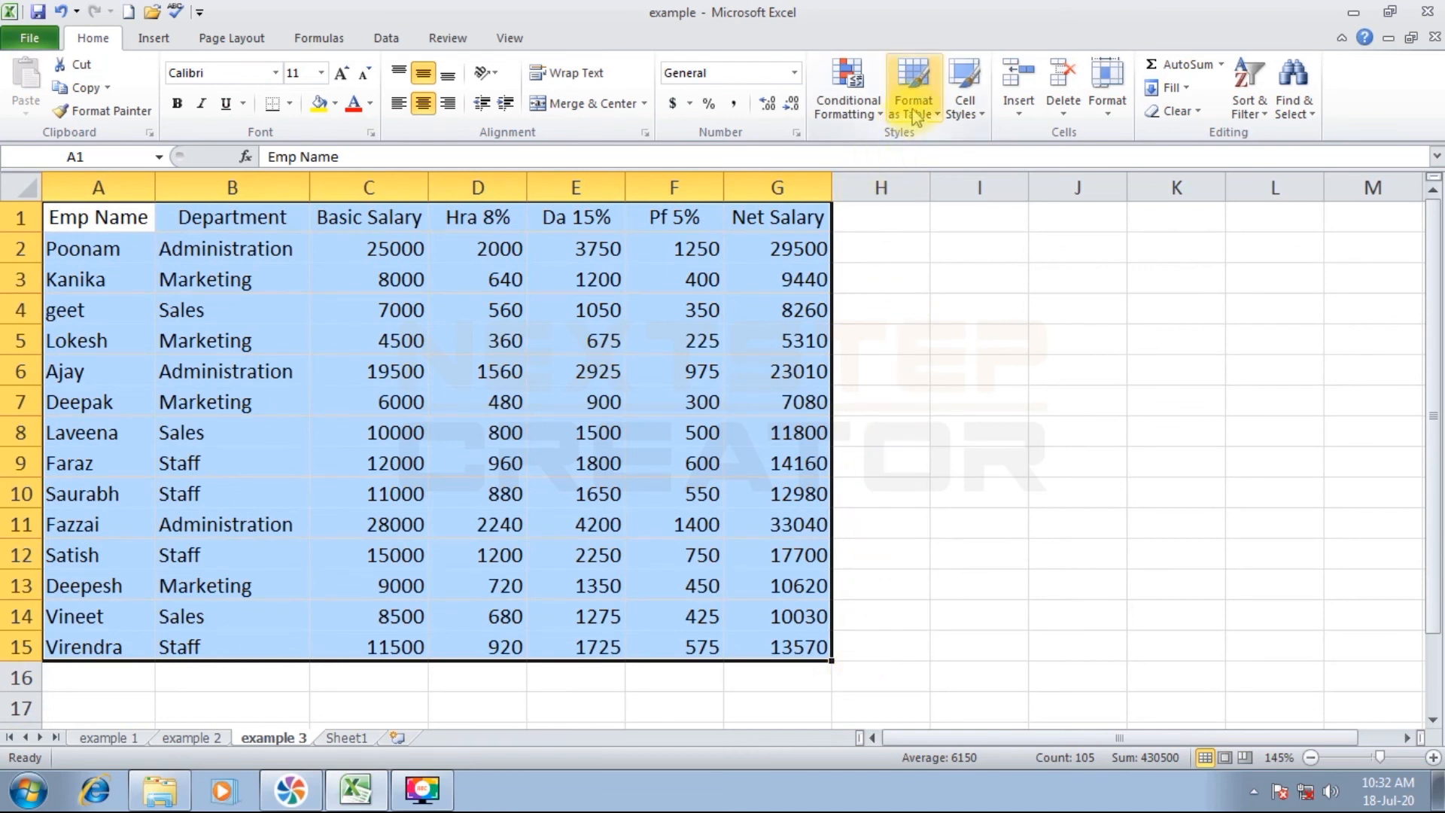
pyautogui.moveTo(116, 216); pyautogui.dragTo(775, 645)
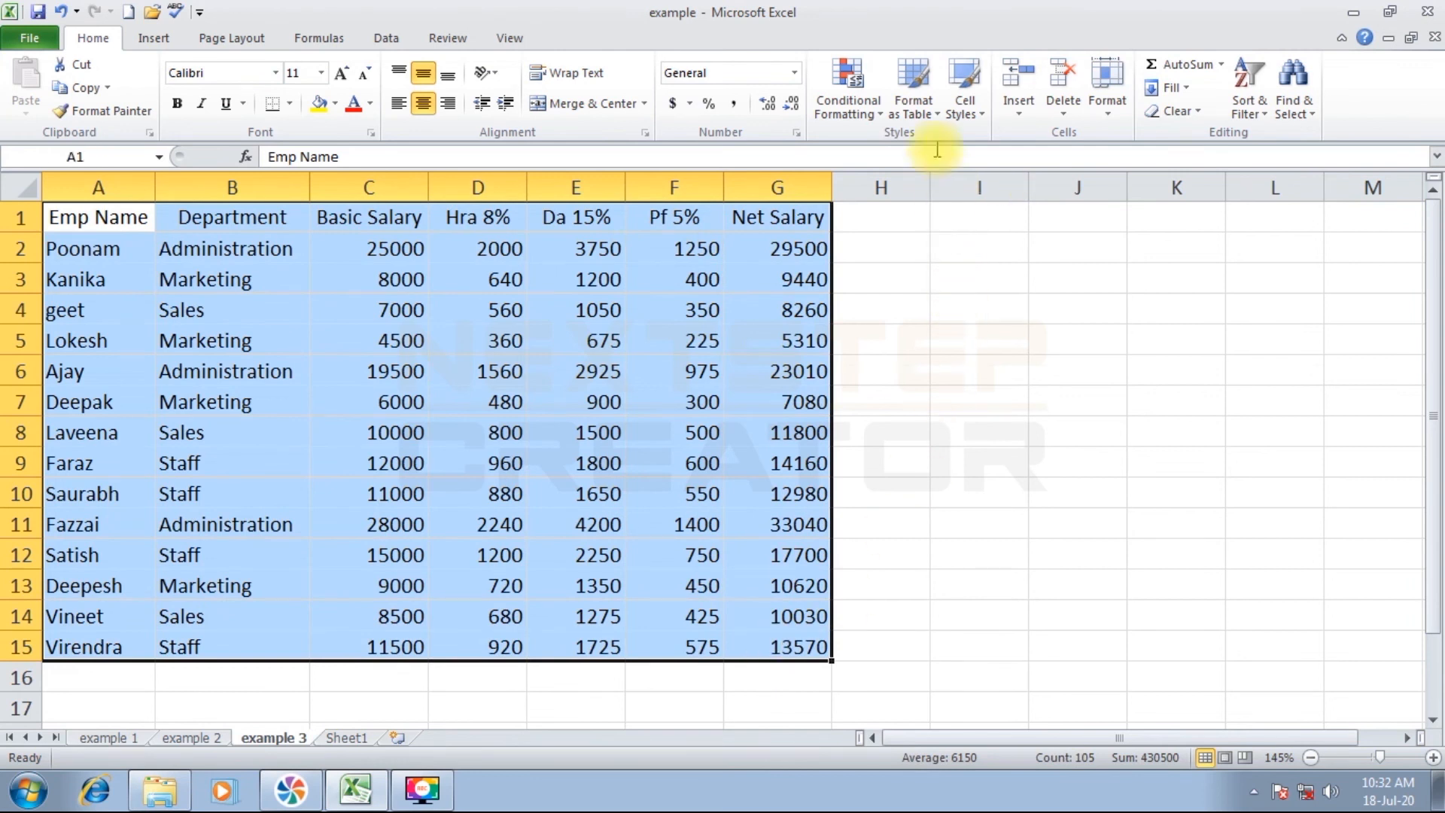
pyautogui.click(920, 107)
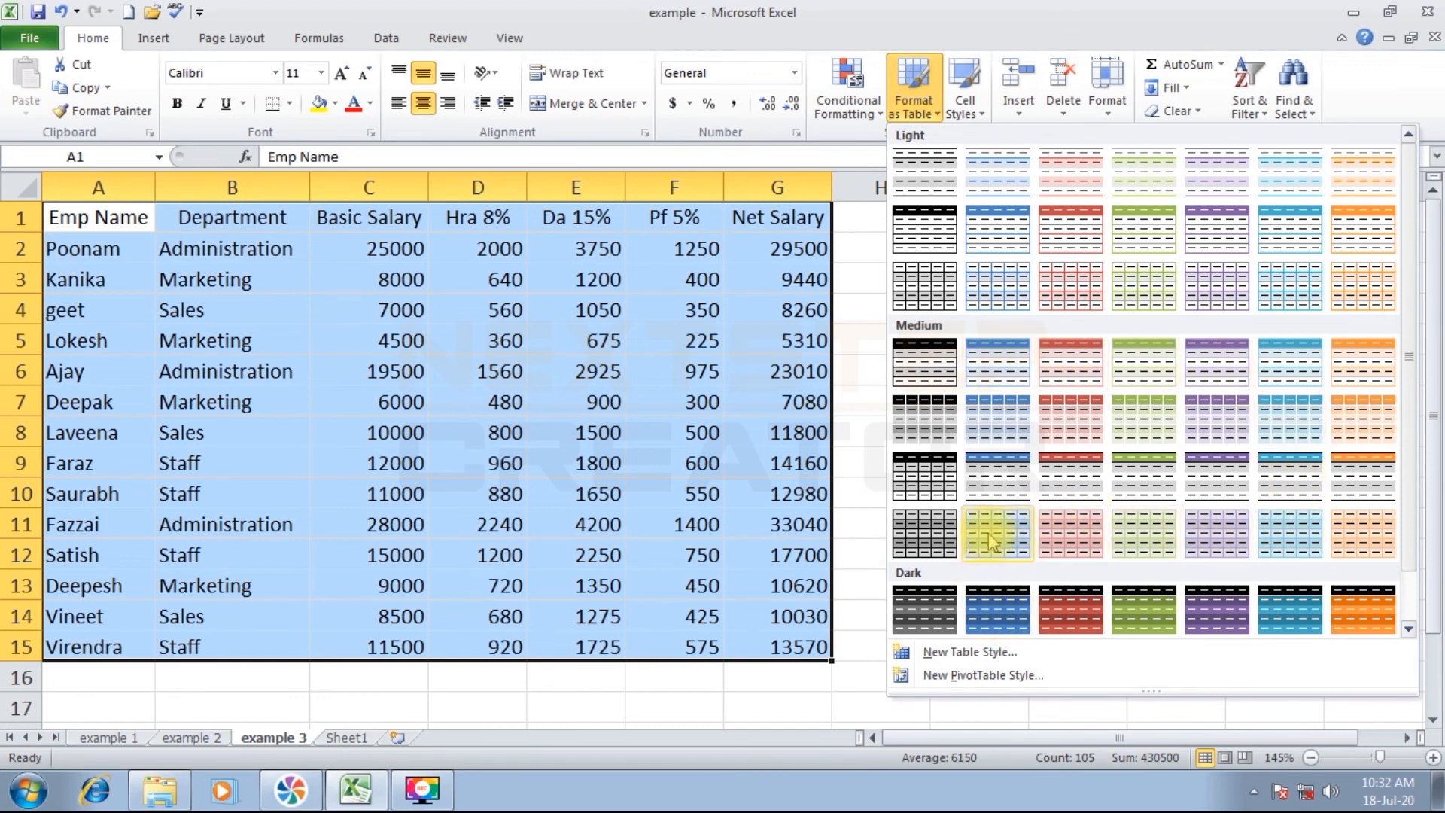
pyautogui.click(1131, 611)
pyautogui.click(415, 331)
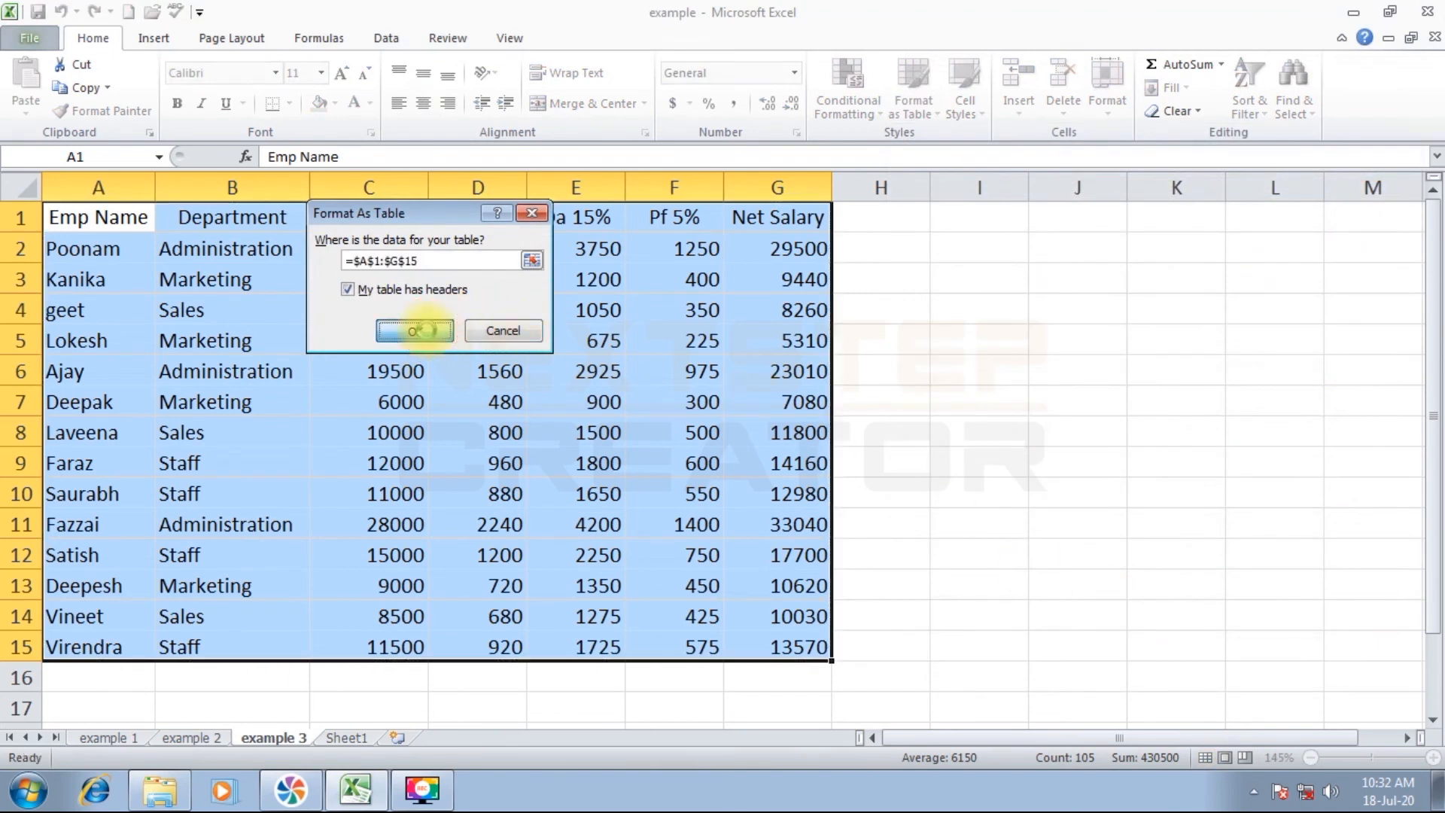
pyautogui.click(1009, 437)
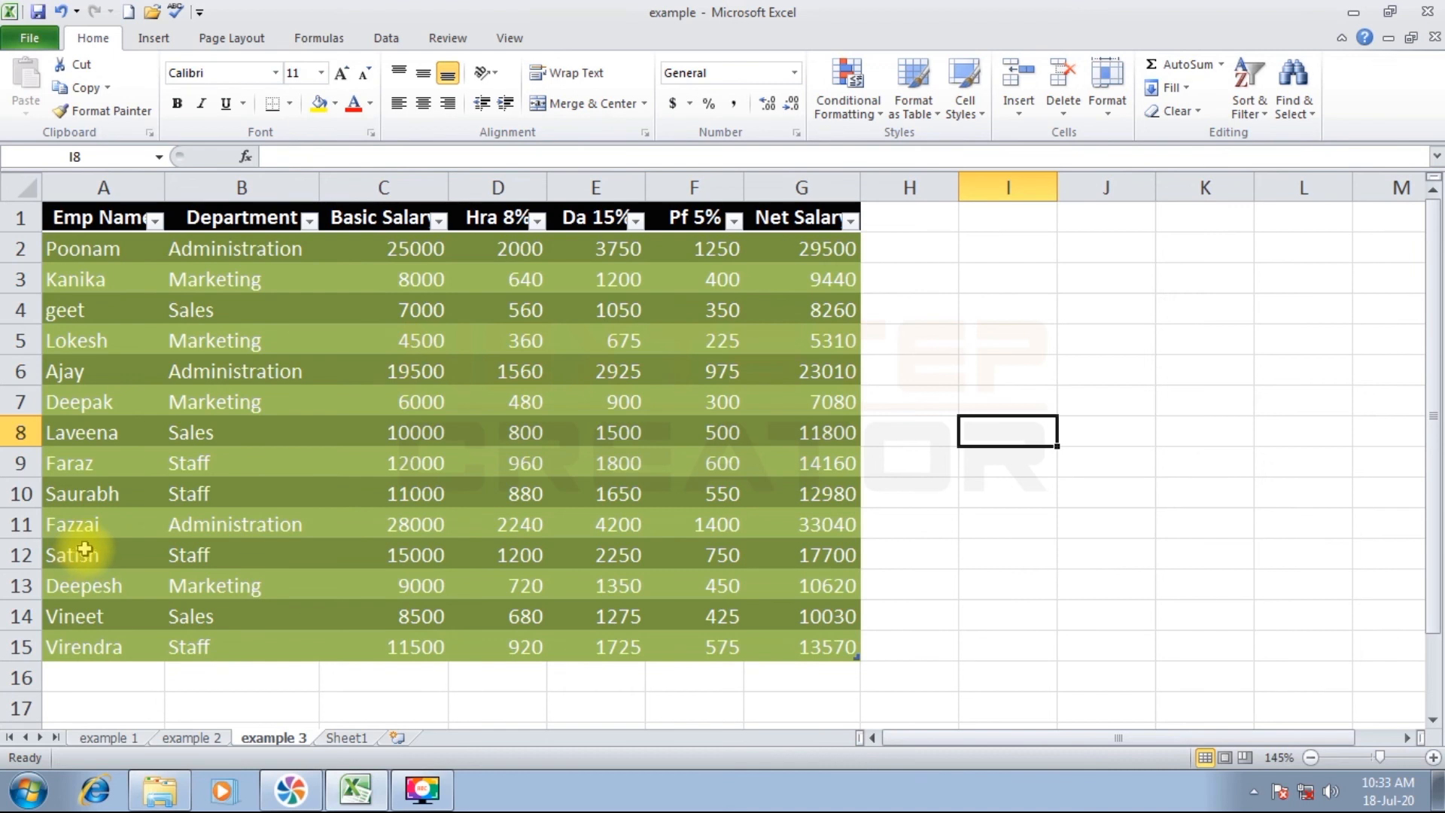
# - Filter the Emp Name column to show only the three employees in rows 3, 9 and 11
pyautogui.click(156, 221)
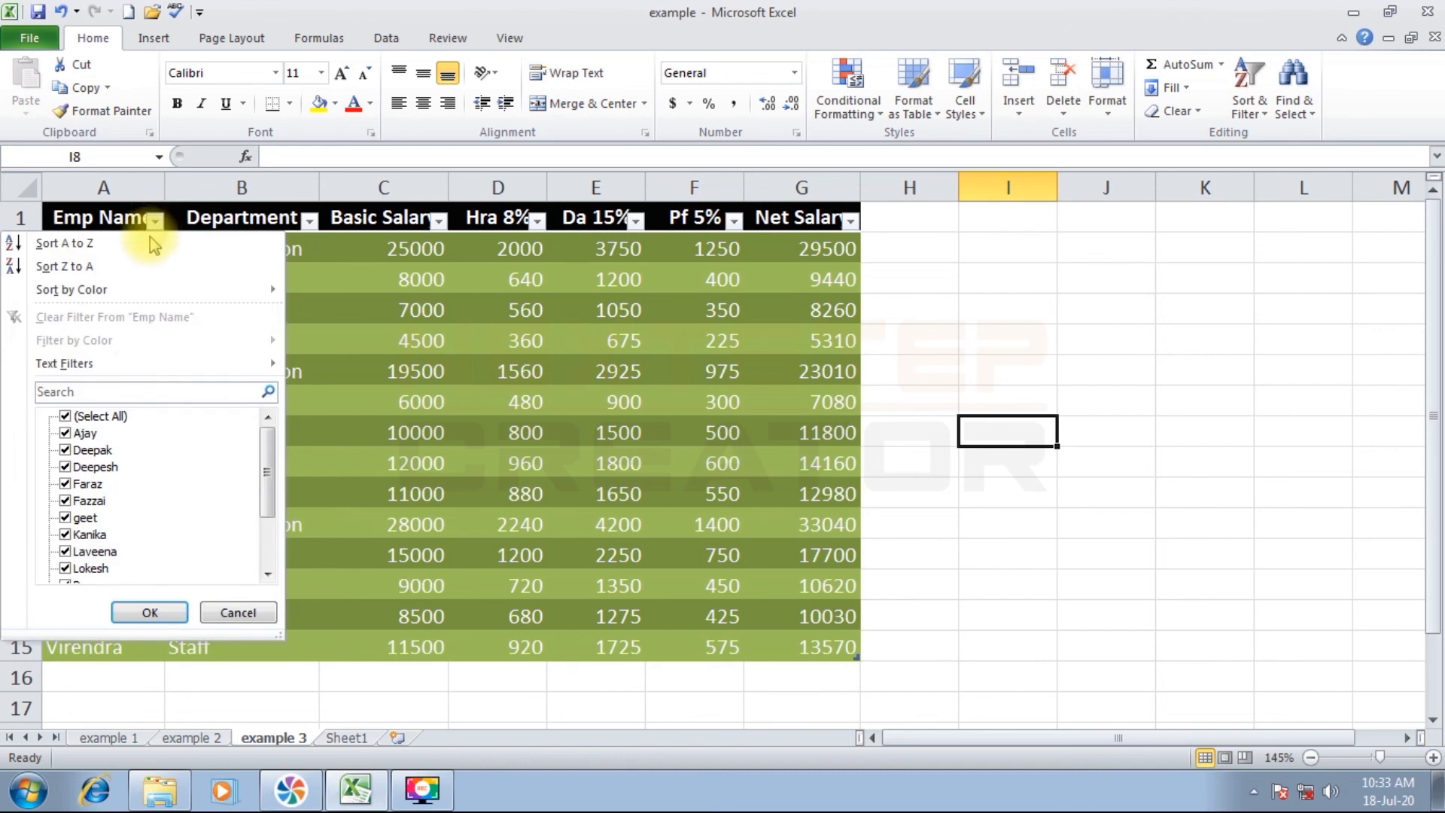
pyautogui.click(66, 416)
pyautogui.click(85, 484)
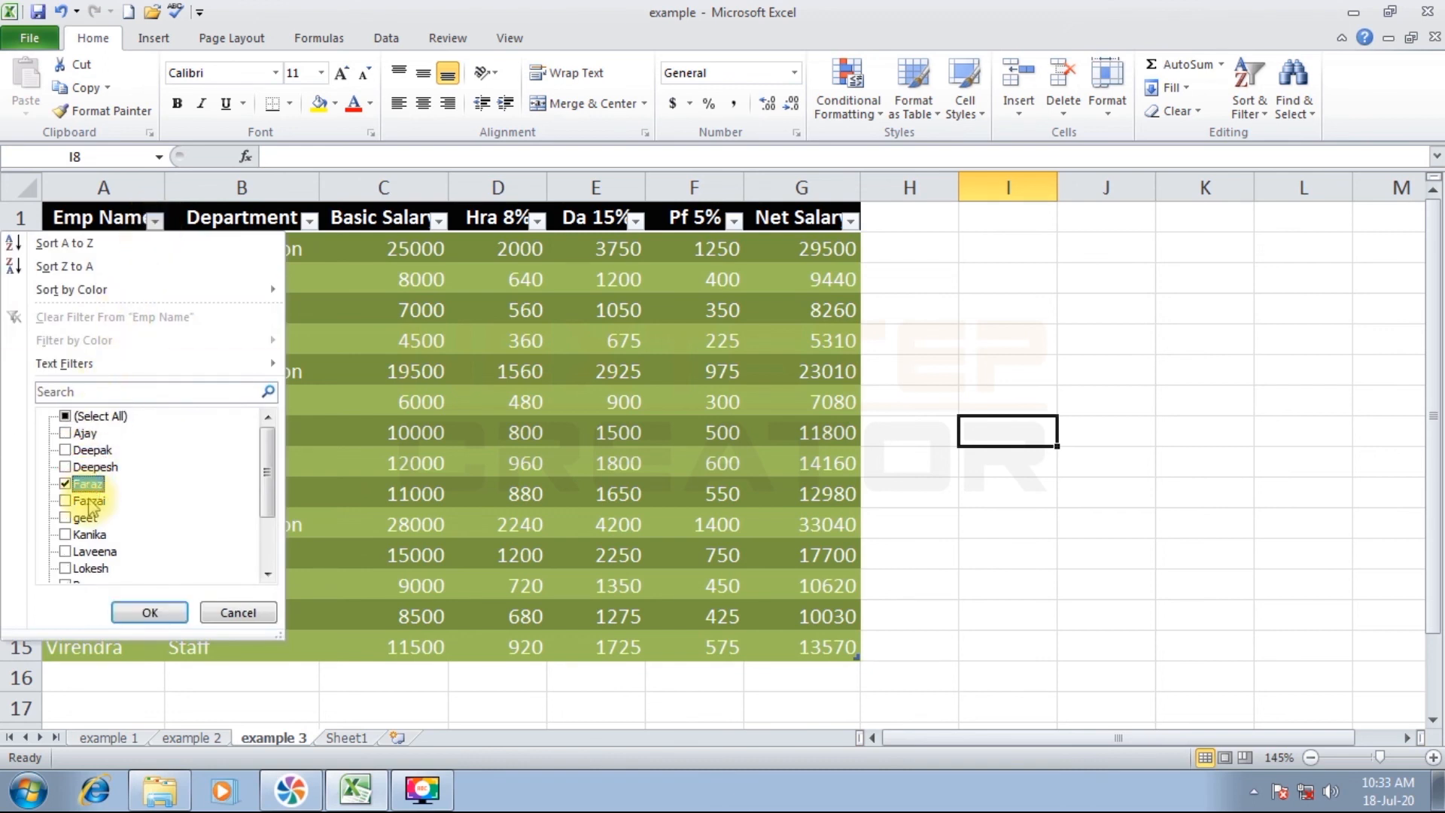
pyautogui.click(86, 500)
pyautogui.click(88, 534)
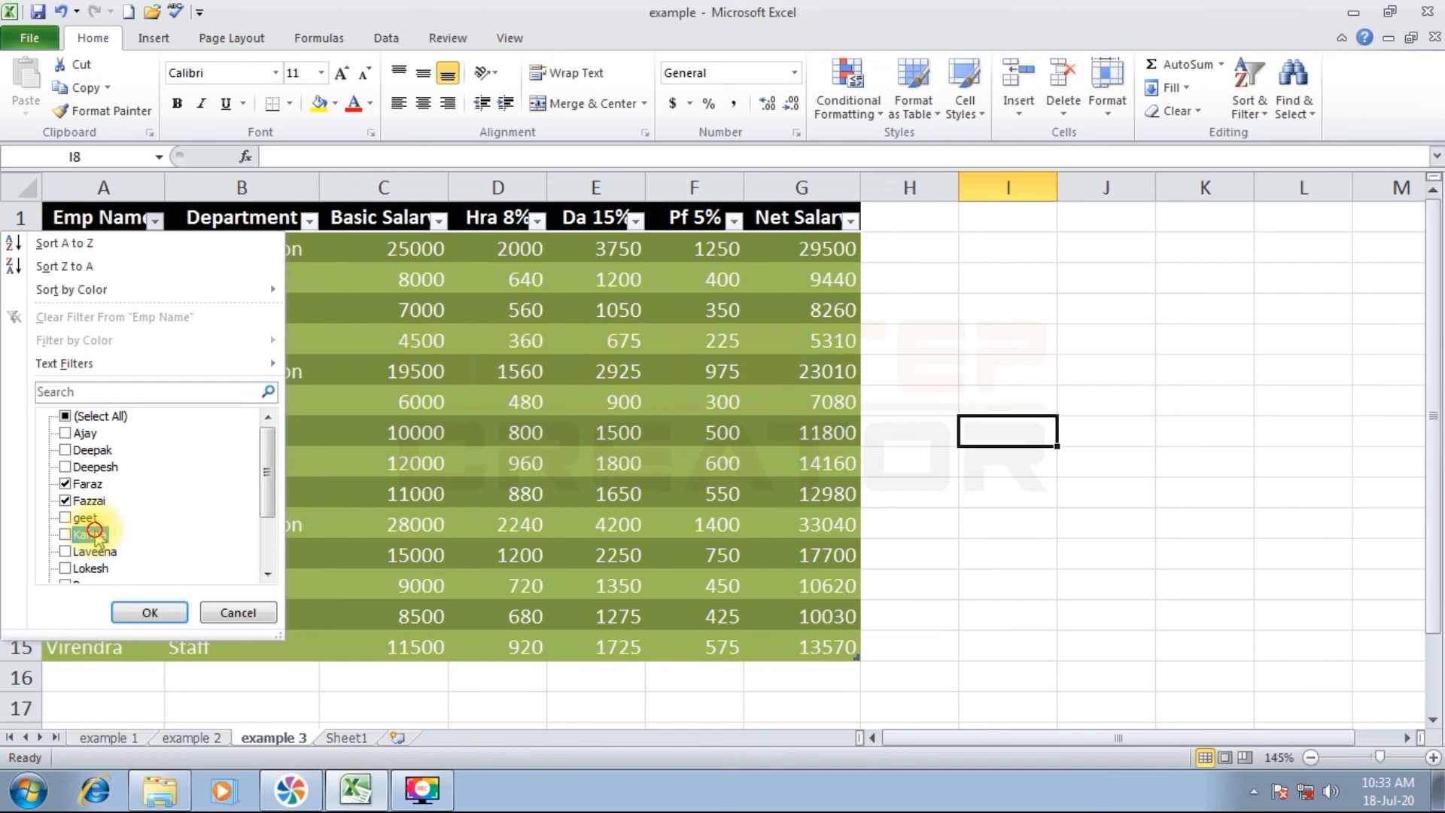
pyautogui.click(147, 613)
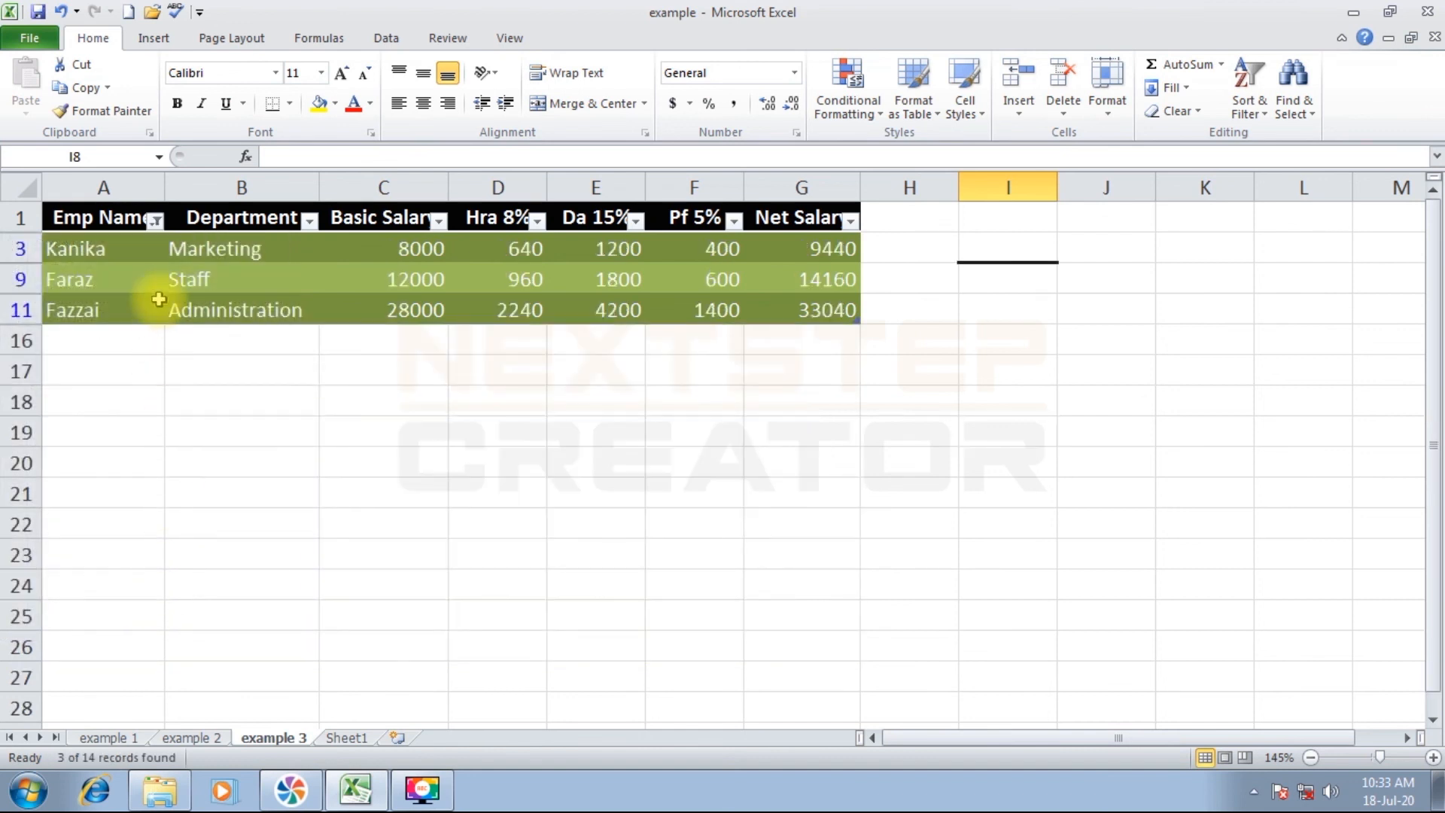
# - Reselect all names in the Emp Name filter so every employee row is shown
pyautogui.click(154, 220)
pyautogui.click(80, 418)
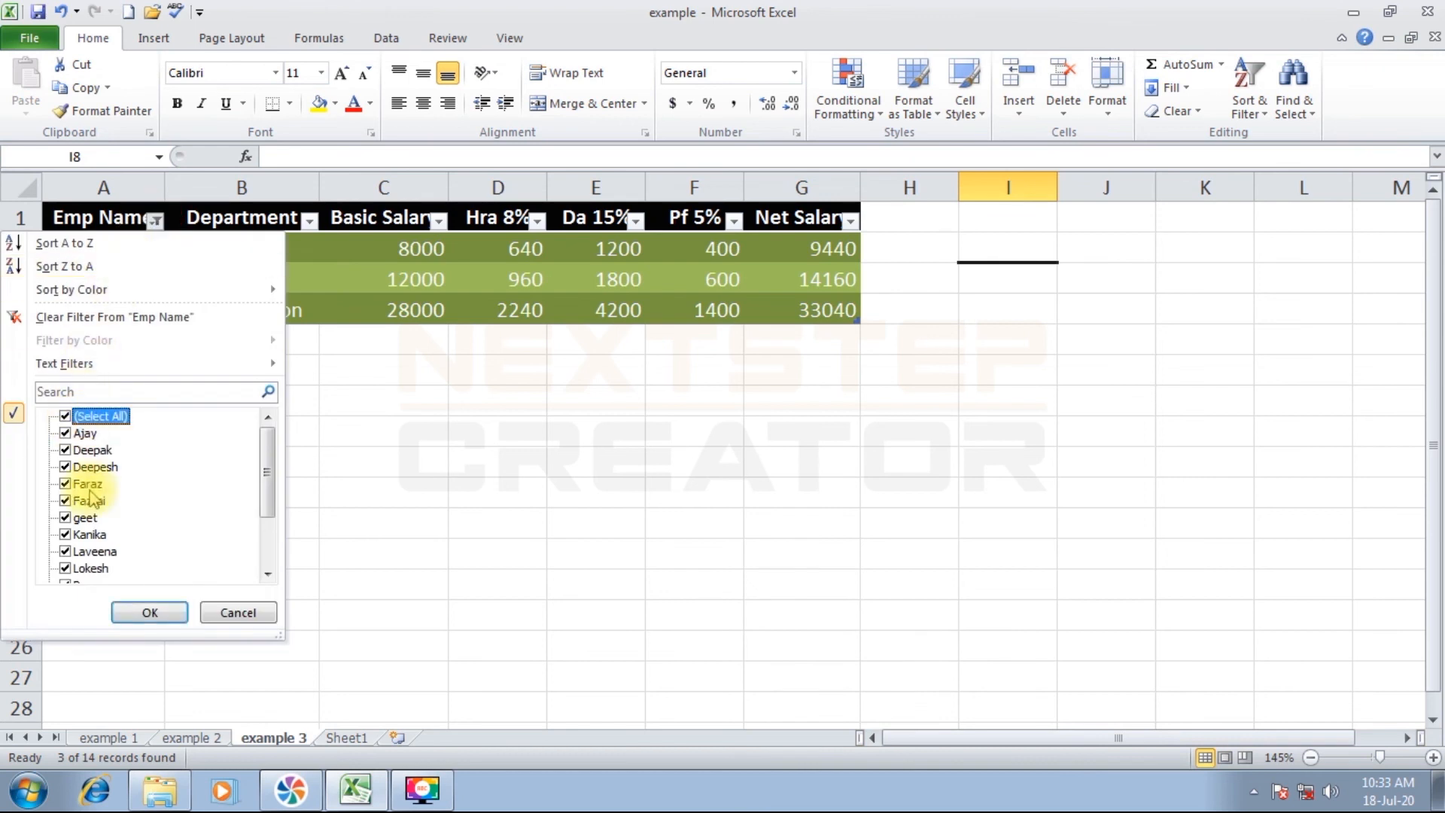
pyautogui.click(150, 614)
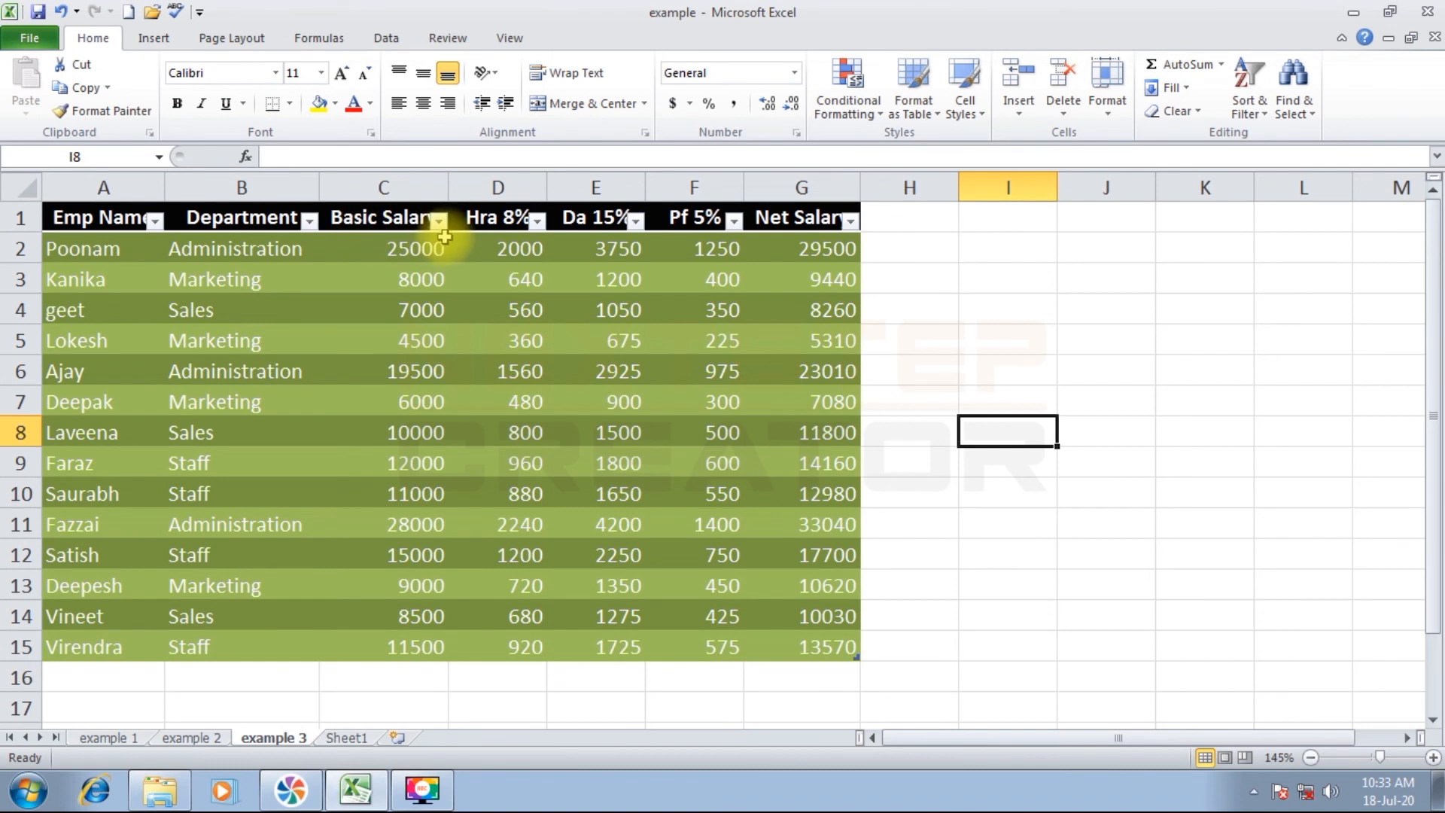
# - Filter the Department column to show only the Administration employees
pyautogui.click(309, 220)
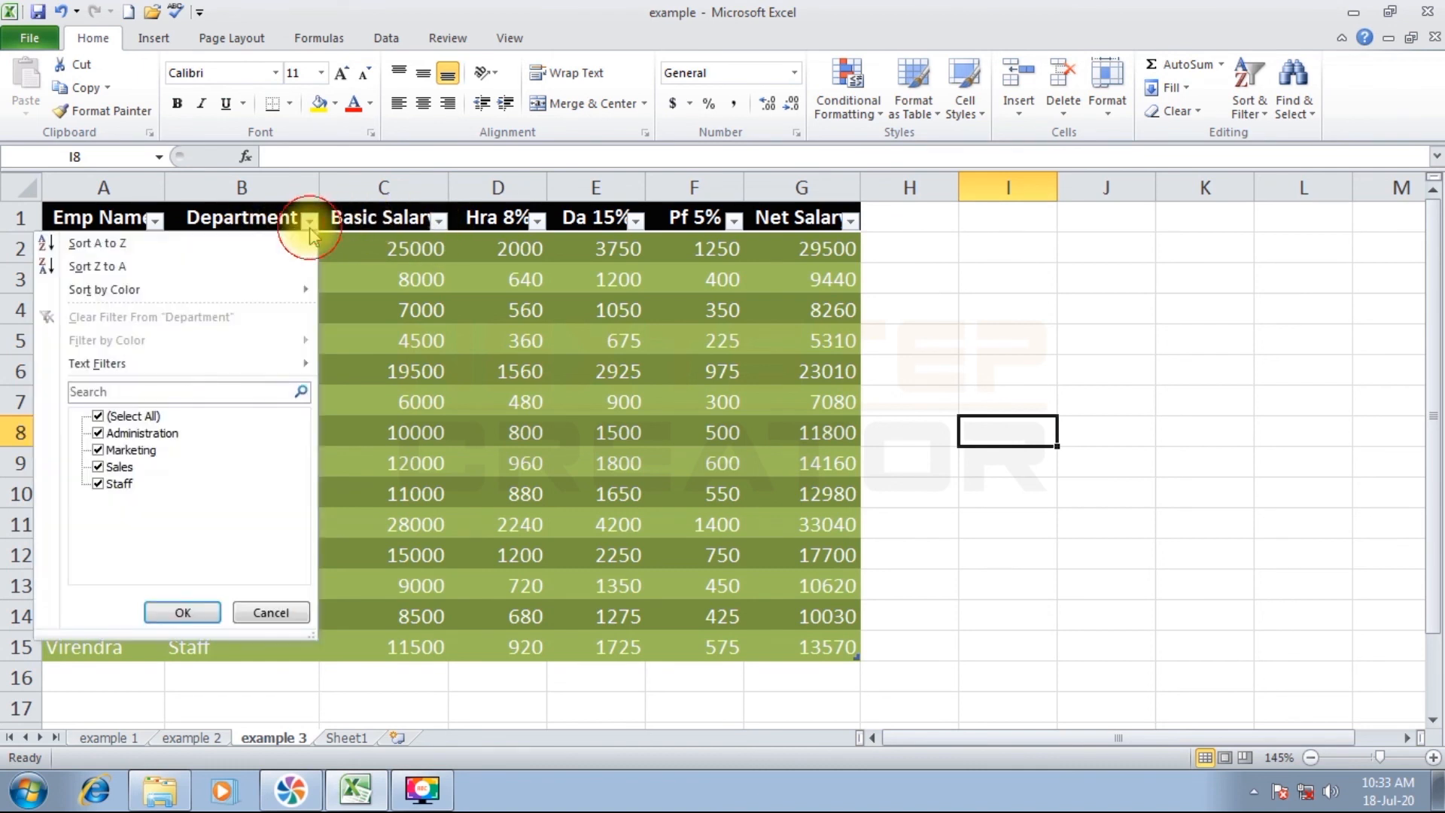
pyautogui.click(101, 417)
pyautogui.click(102, 433)
pyautogui.click(183, 611)
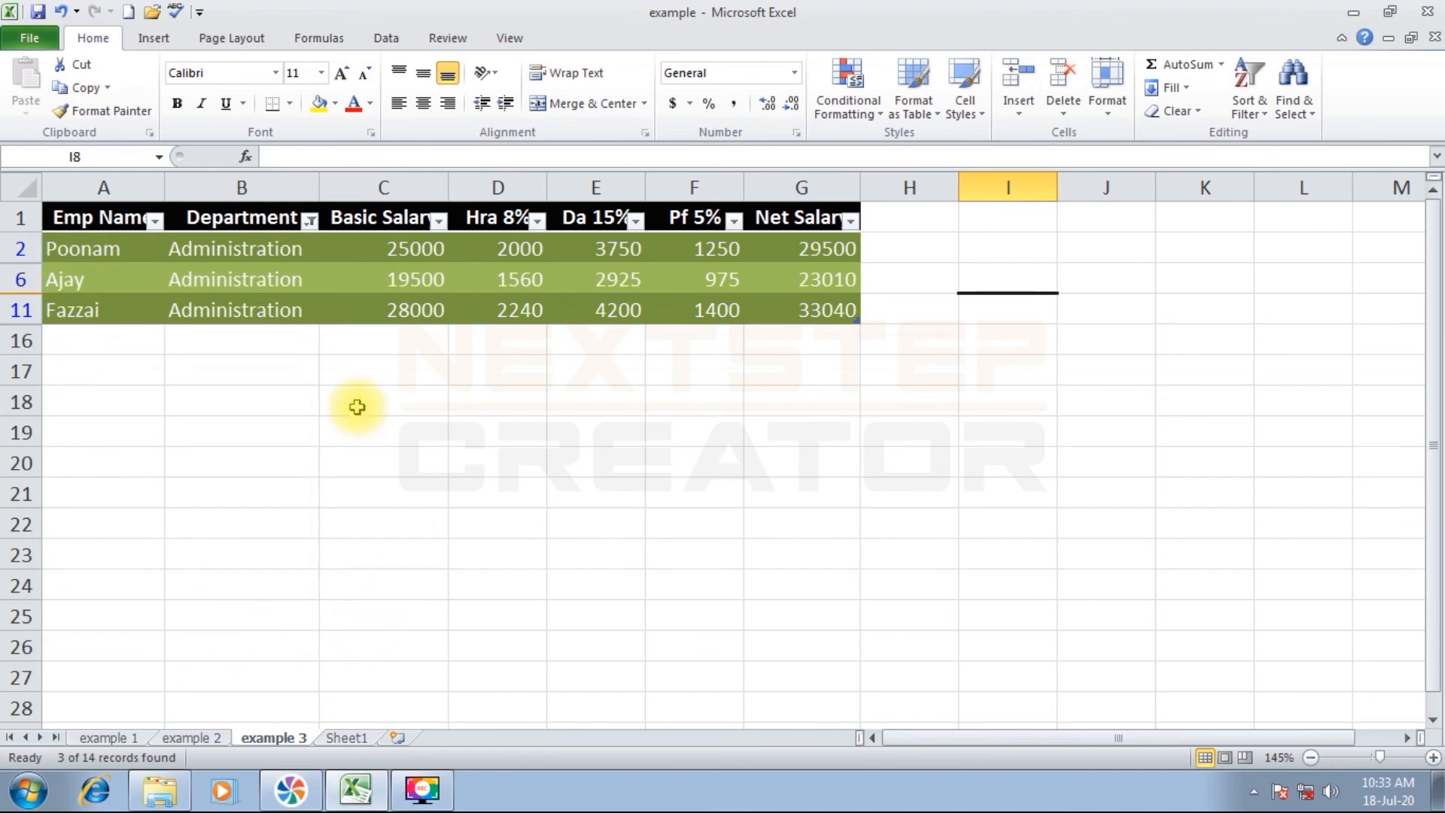
# - Reselect all departments in the Department filter to bring back the full salary list
pyautogui.click(311, 220)
pyautogui.click(99, 415)
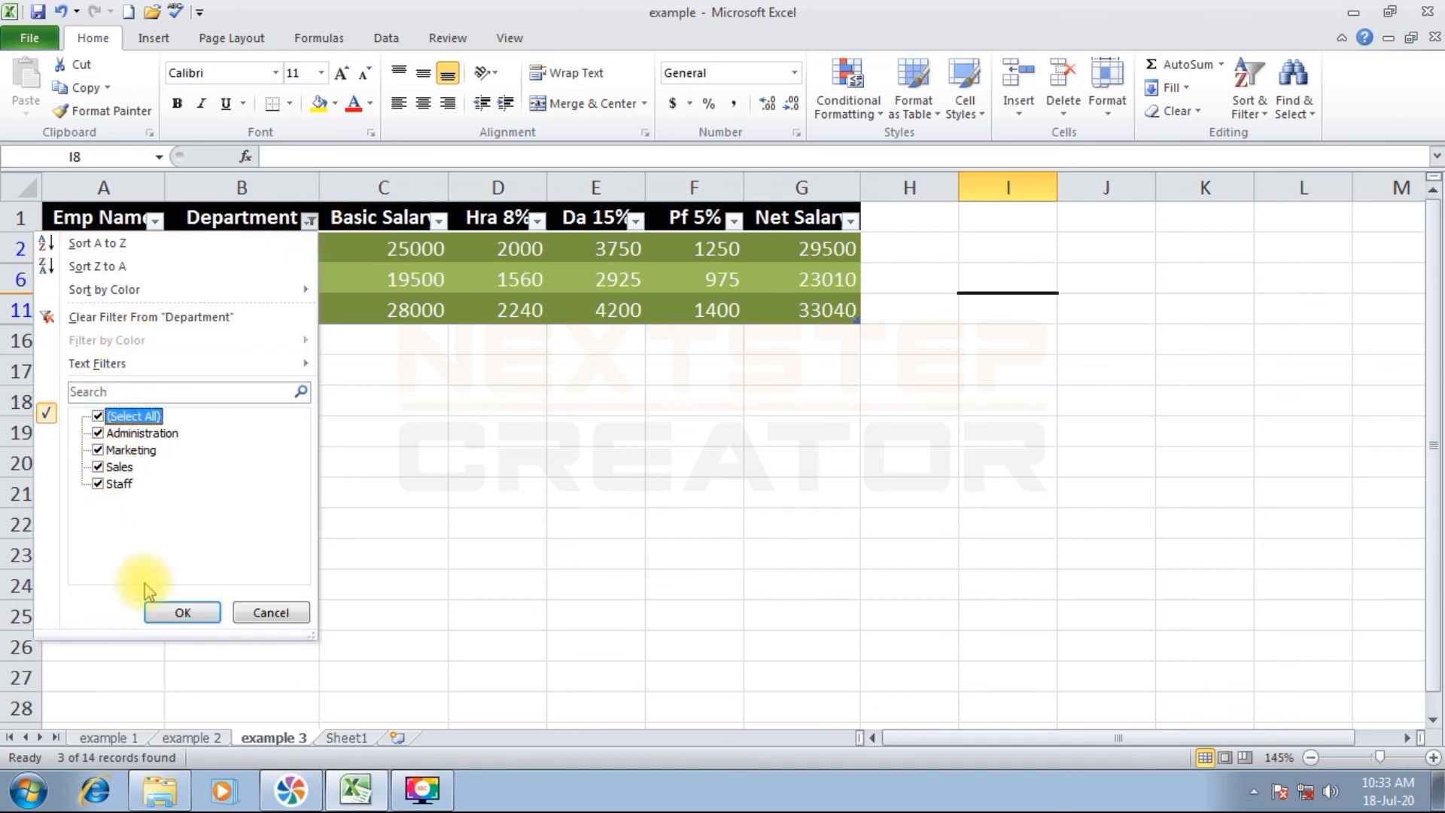
pyautogui.click(180, 612)
# - Undo the filtering and the green table formatting so the salary data in A1:G15 is a plain range
pyautogui.click(485, 583)
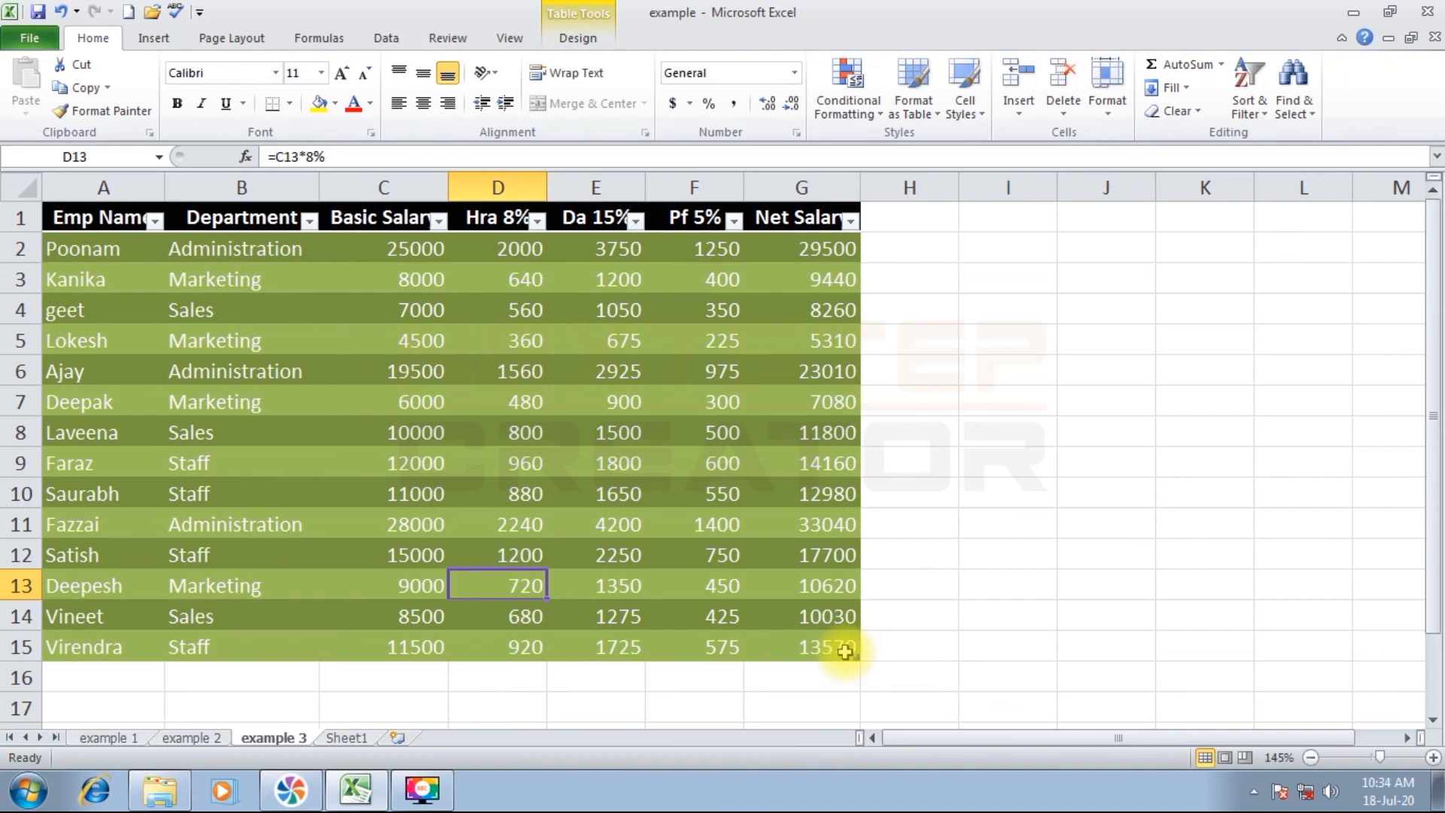
pyautogui.hotkey('ctrl', 'z')
pyautogui.hotkey('ctrl', 'z')
pyautogui.hotkey('ctrl', 'z')
pyautogui.hotkey('ctrl', 'z')
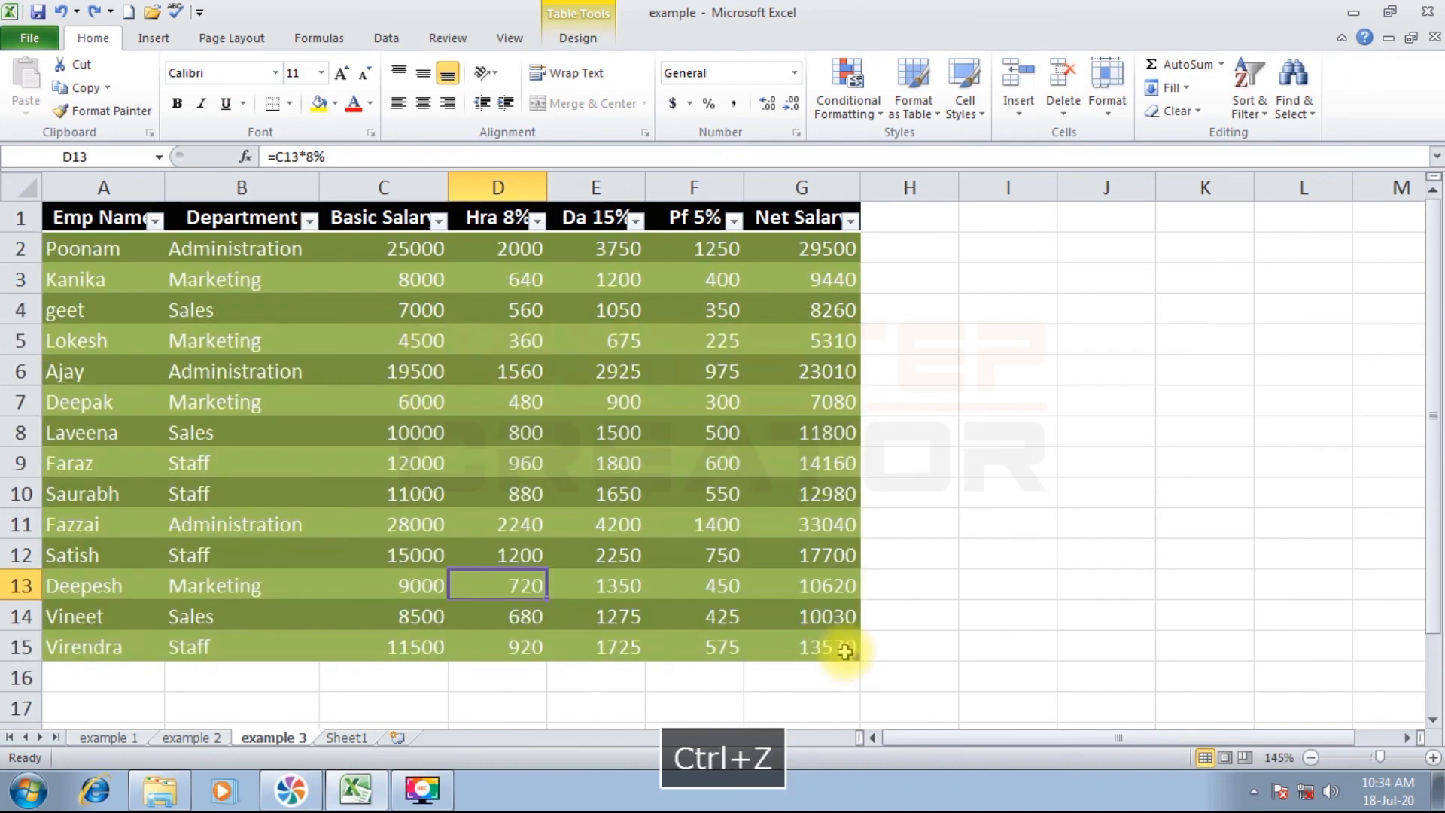
pyautogui.hotkey('ctrl', 'z')
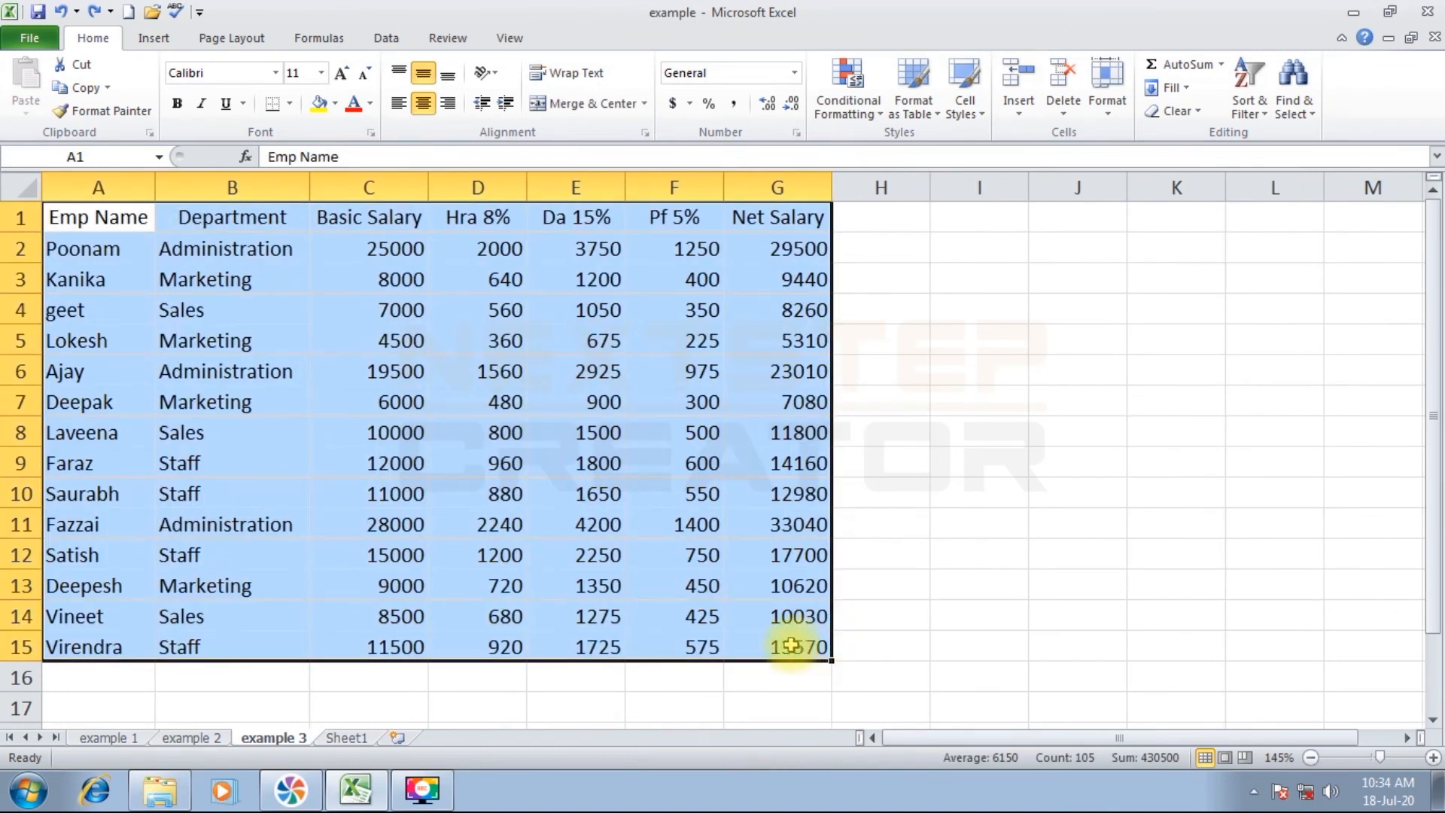
pyautogui.click(1187, 118)
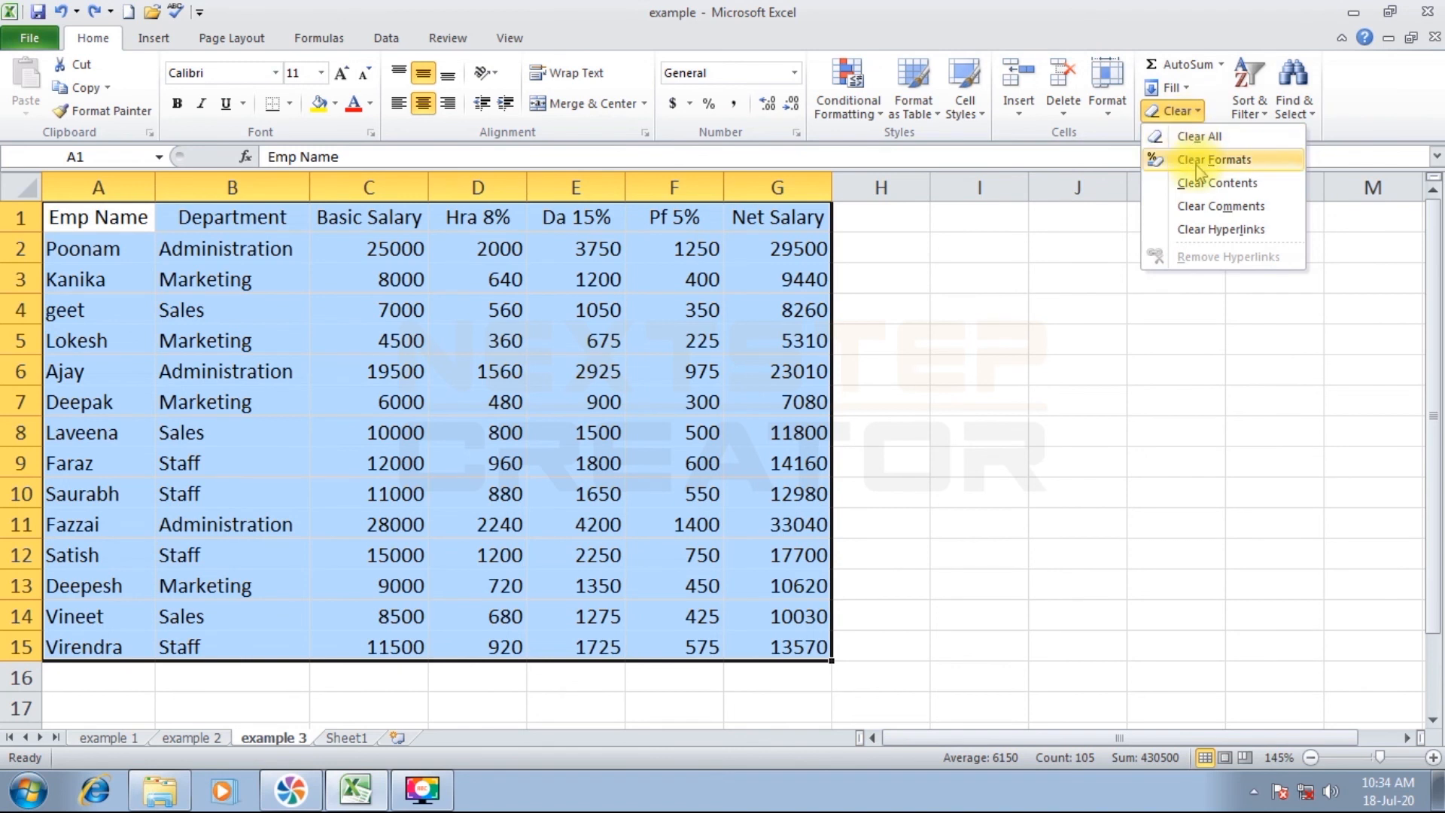
pyautogui.click(986, 446)
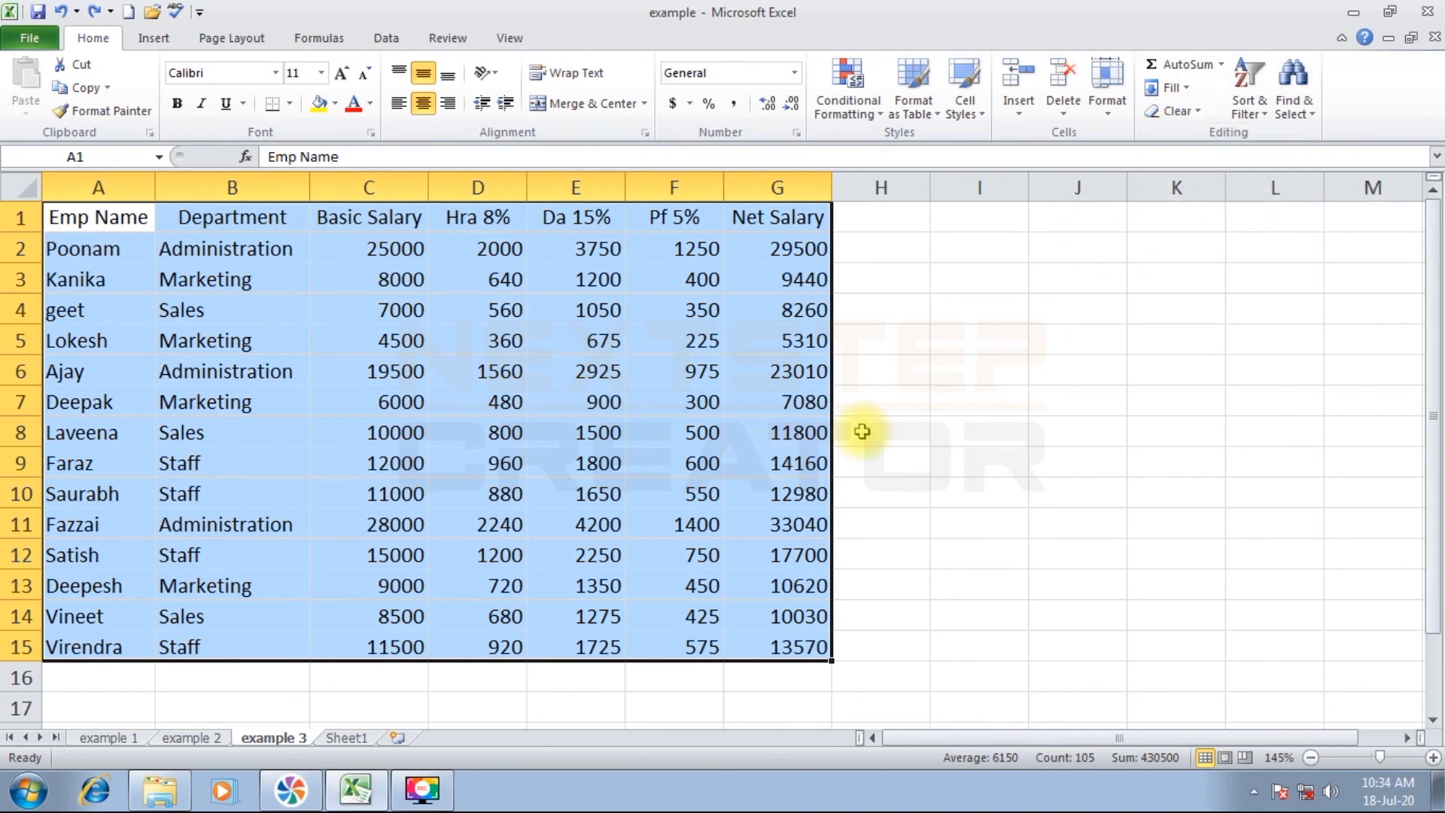
pyautogui.click(908, 412)
pyautogui.click(849, 102)
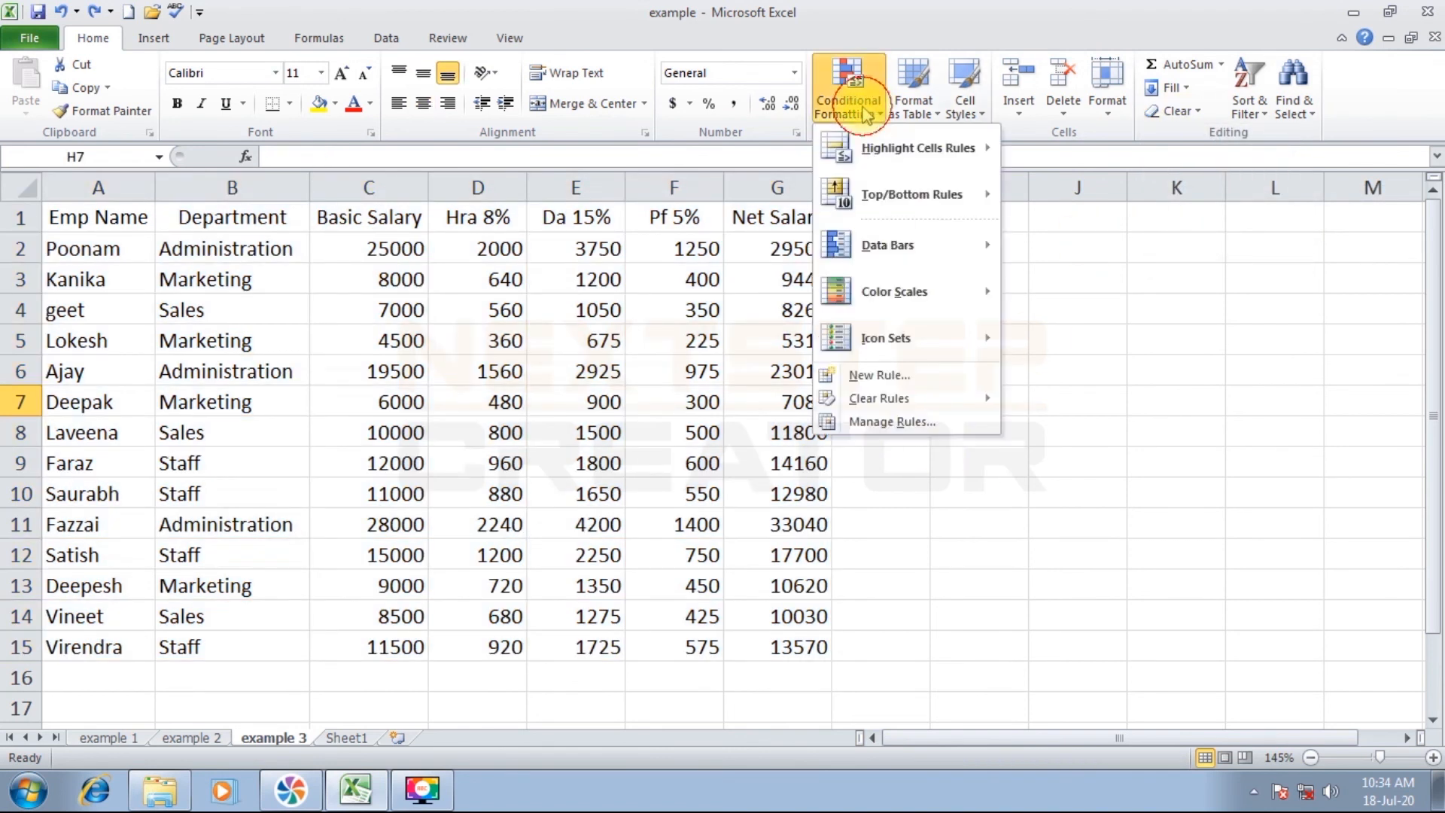
pyautogui.click(911, 111)
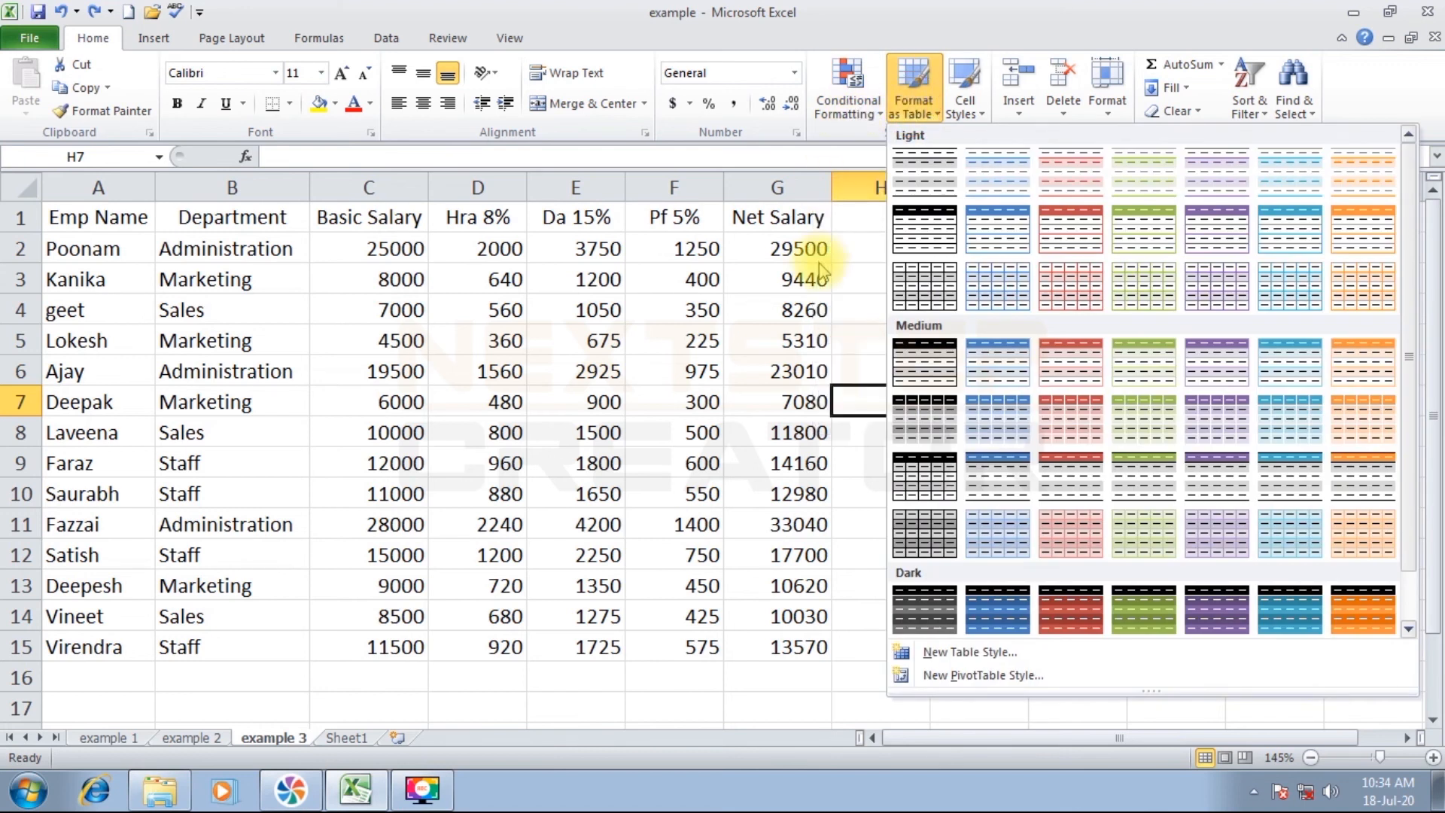
pyautogui.click(859, 261)
pyautogui.click(866, 256)
pyautogui.click(920, 523)
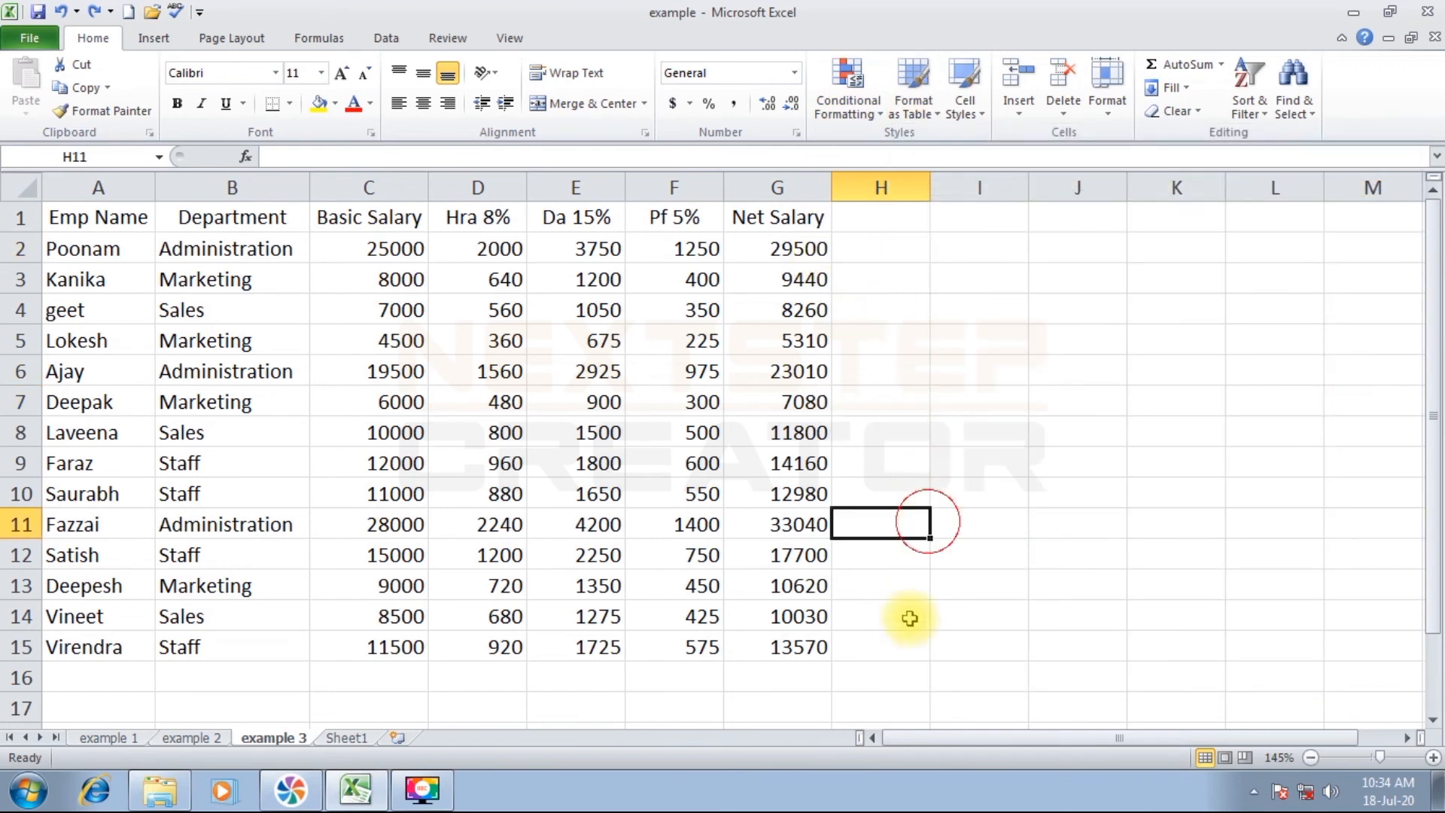